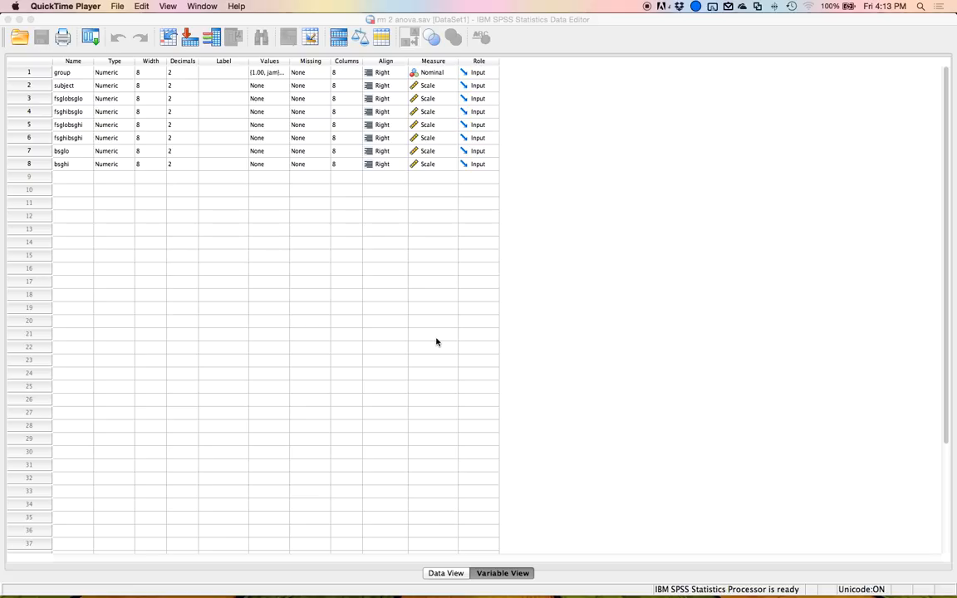
Delete the subject, fsglobsglo, fsghibsglo, fsglobsghi and fsghibsghi columns from the data set.
click(437, 341)
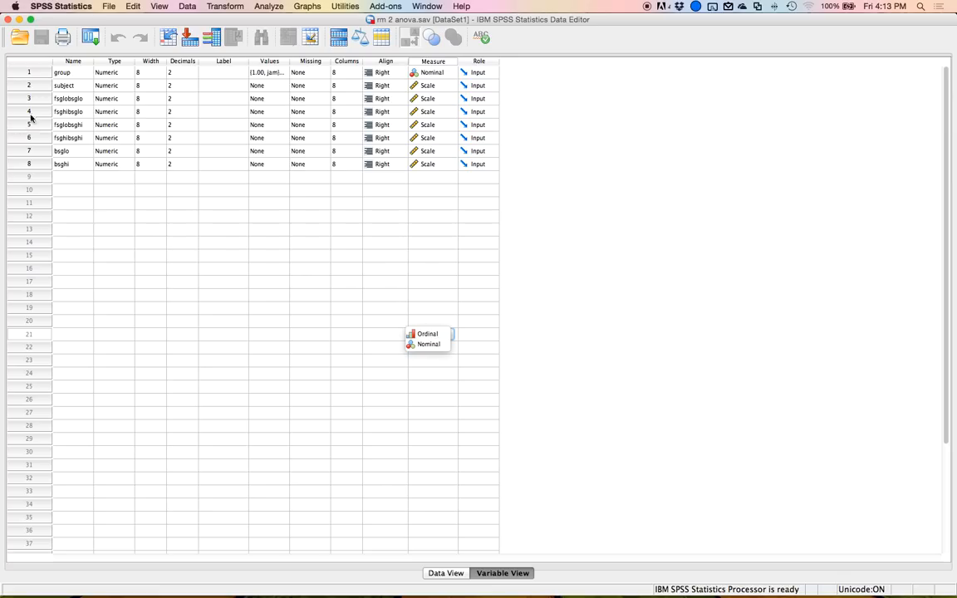
double_click(23, 83)
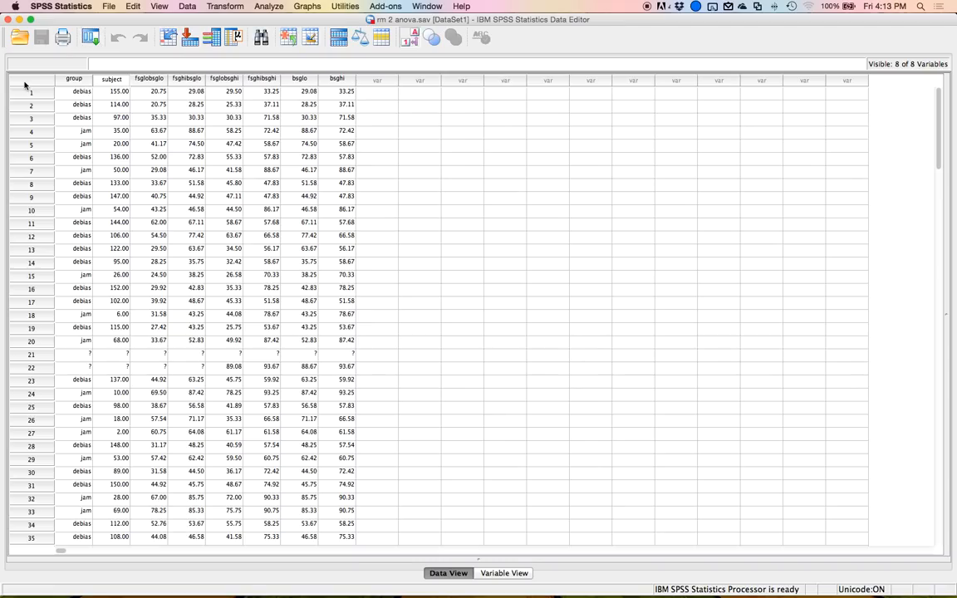
click(121, 79)
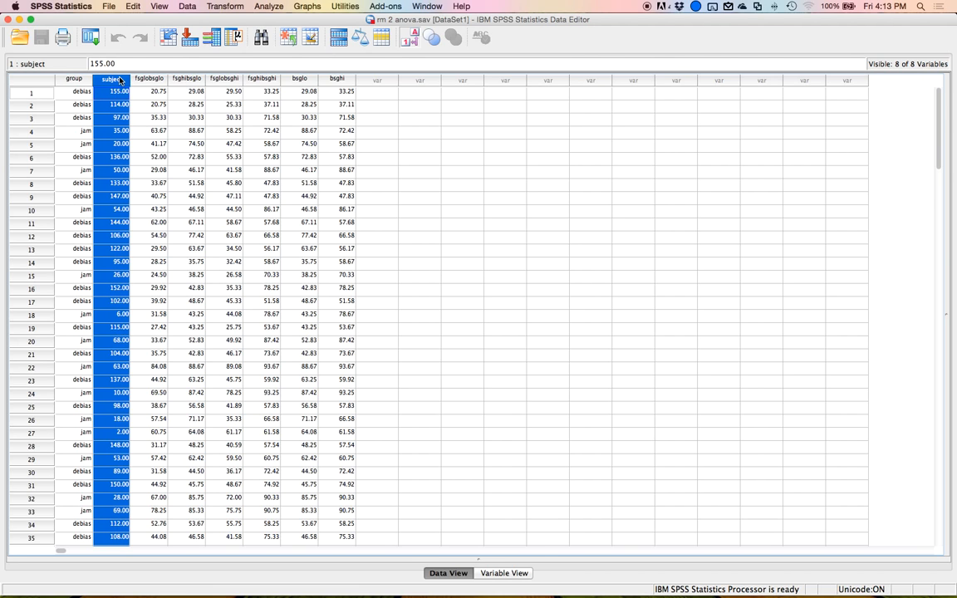
shift+click(257, 80)
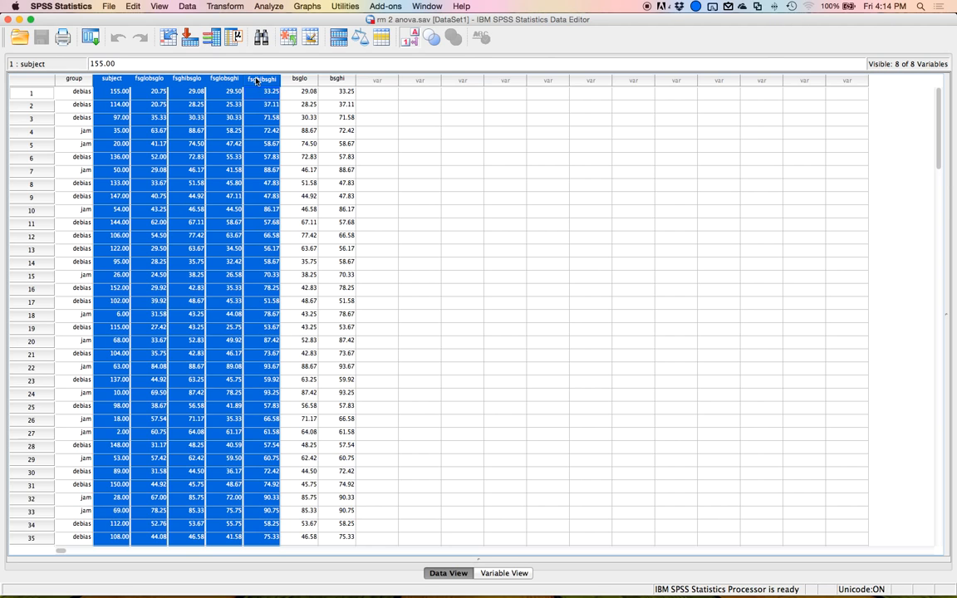
key(Delete)
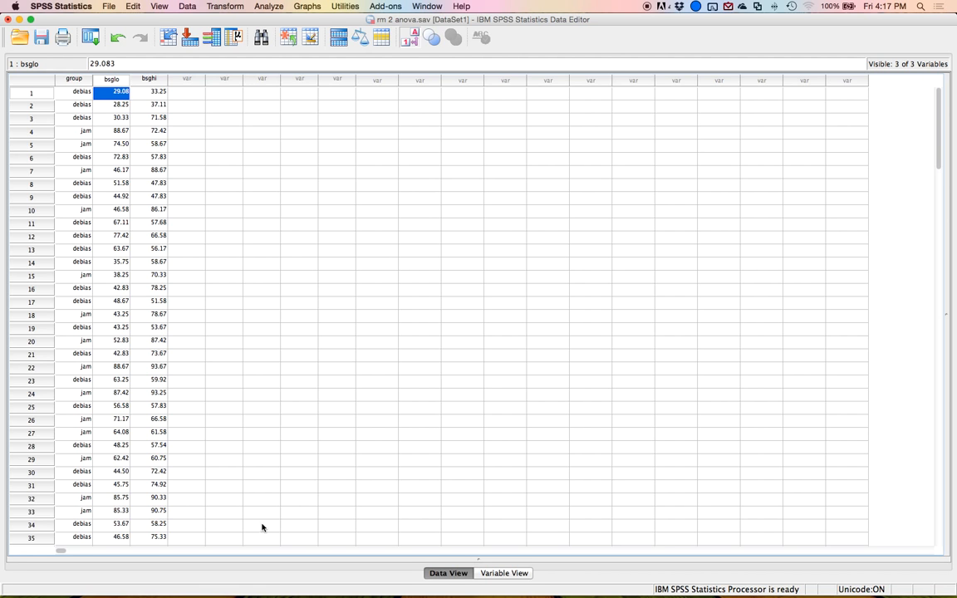
Switch to G*Power and choose F tests with ANOVA: Repeated measures, within-between interaction.
key(ctrl+Up)
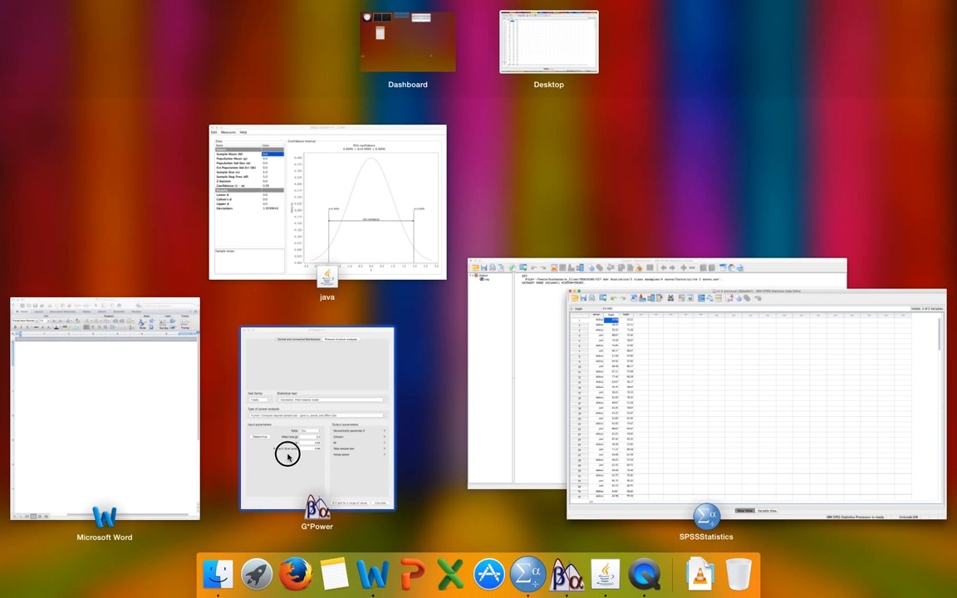
click(288, 455)
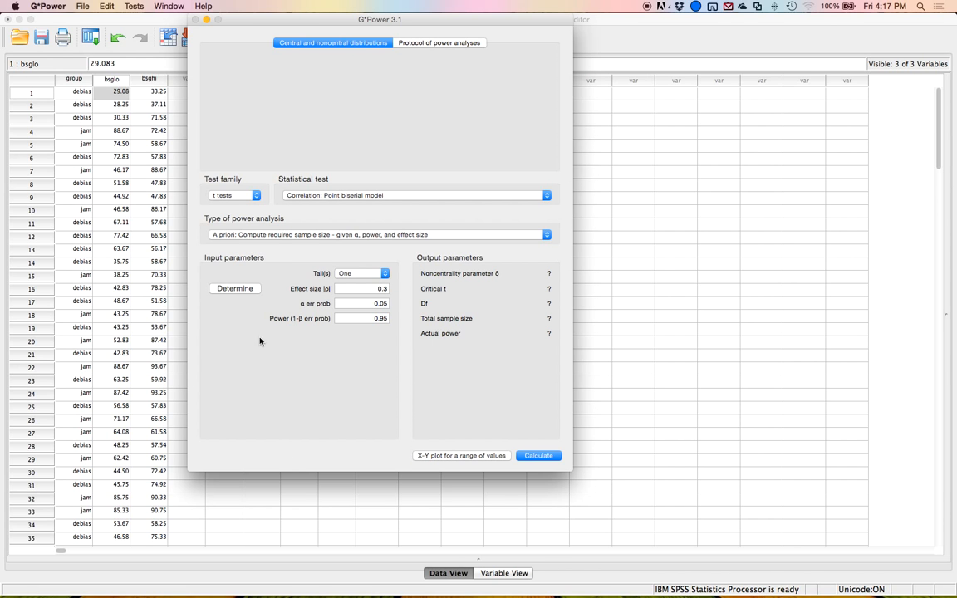
click(233, 196)
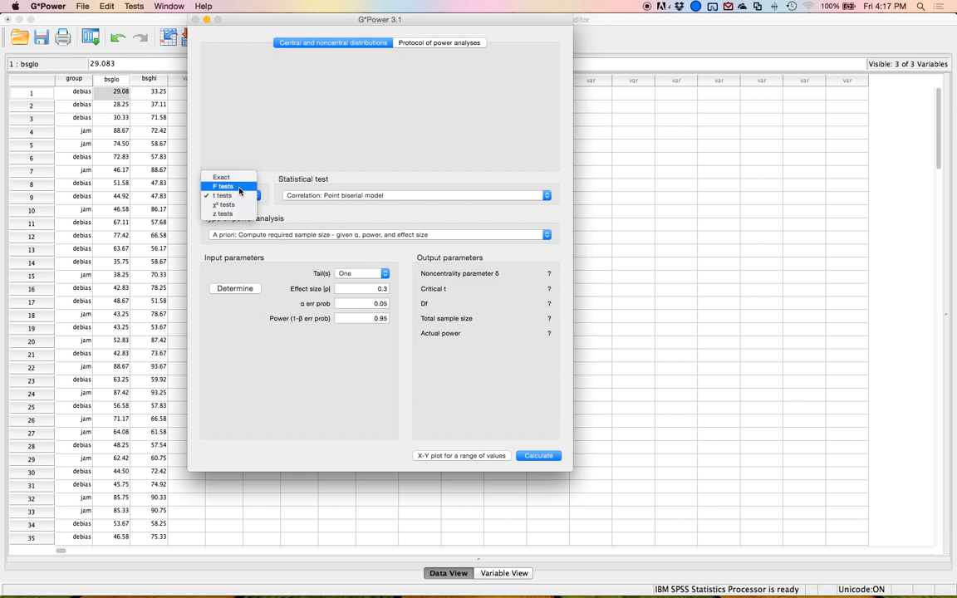
click(224, 186)
click(333, 196)
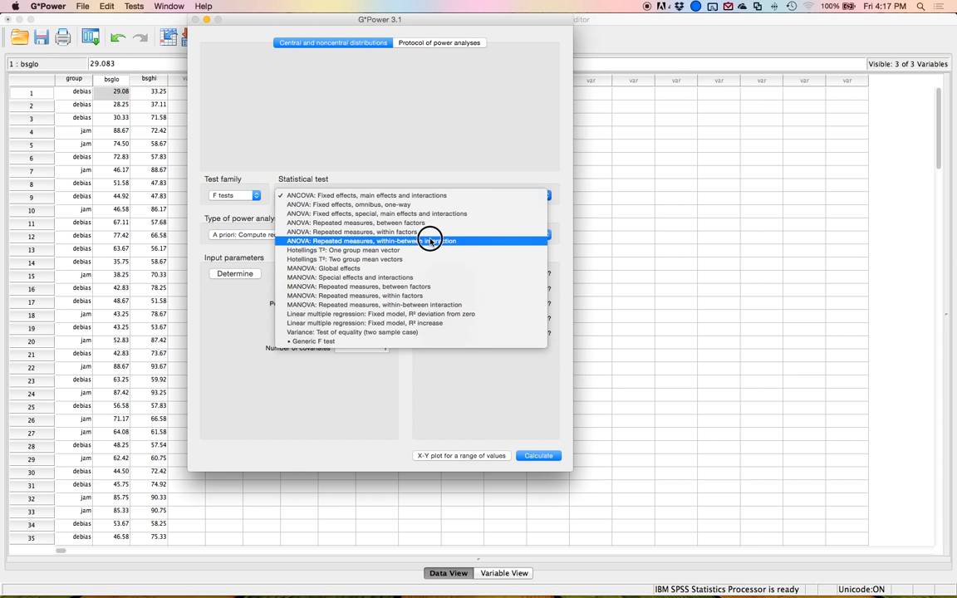
click(316, 241)
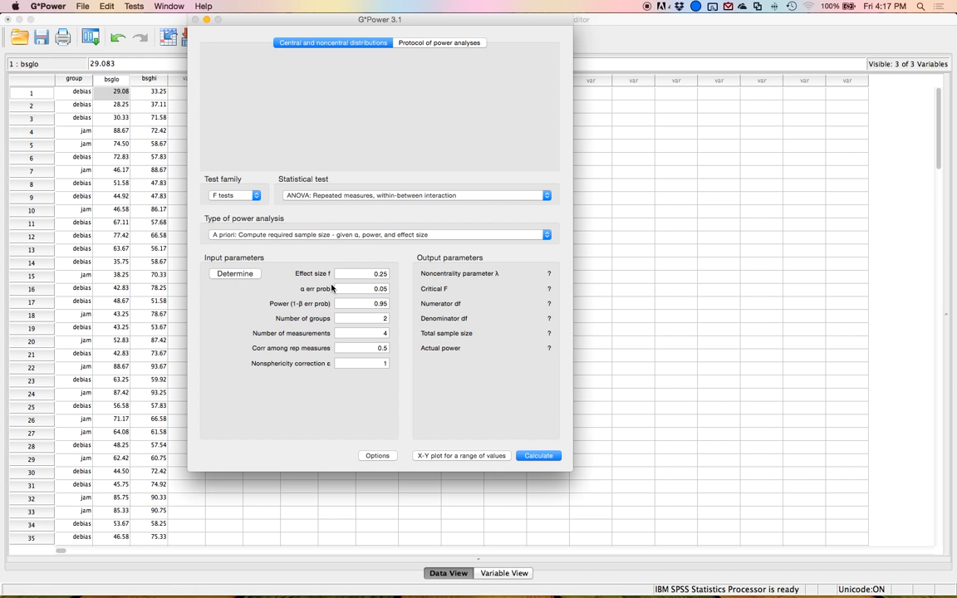
Compute effect size f from a direct partial η² of .01 and transfer it to the main window.
click(235, 274)
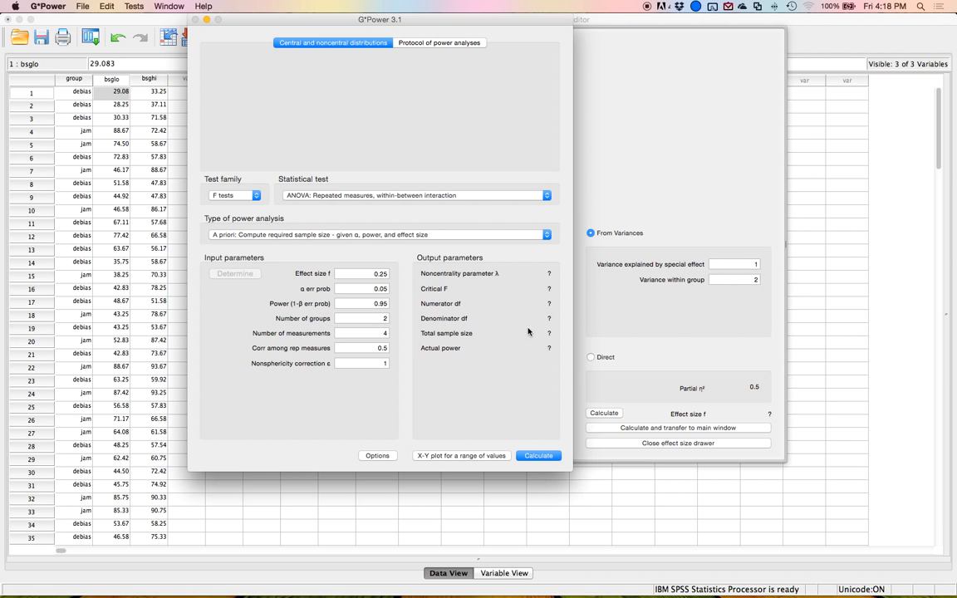
click(590, 358)
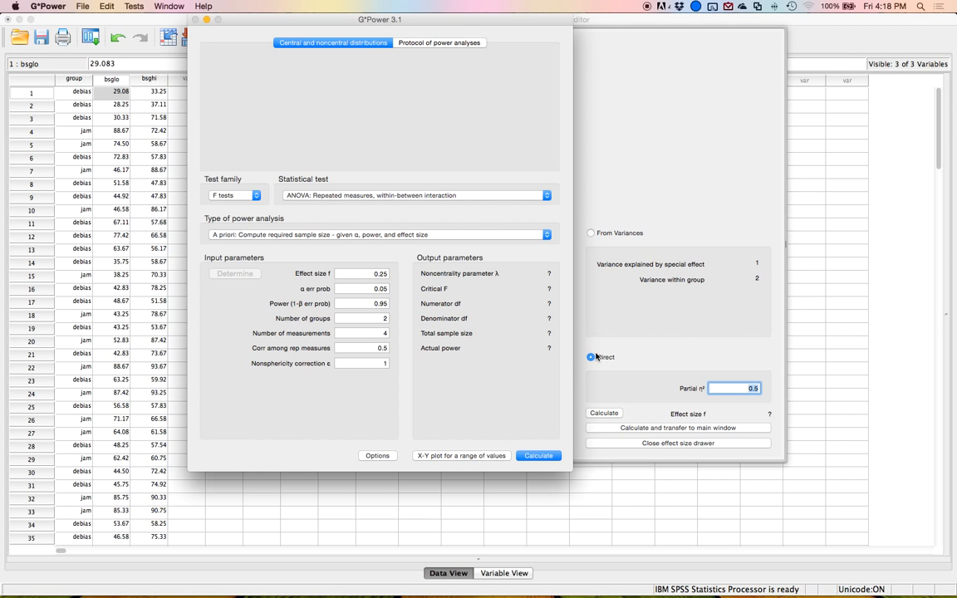
key(BackSpace)
text(.01)
click(623, 430)
click(361, 274)
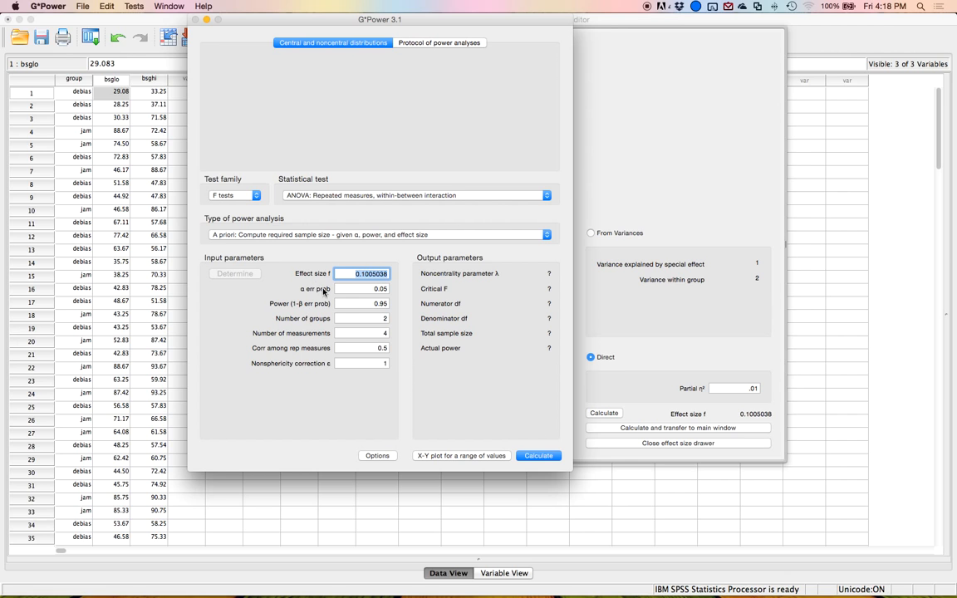
Set the power to .80 and the number of measurements to 2.
drag(362, 304, 421, 309)
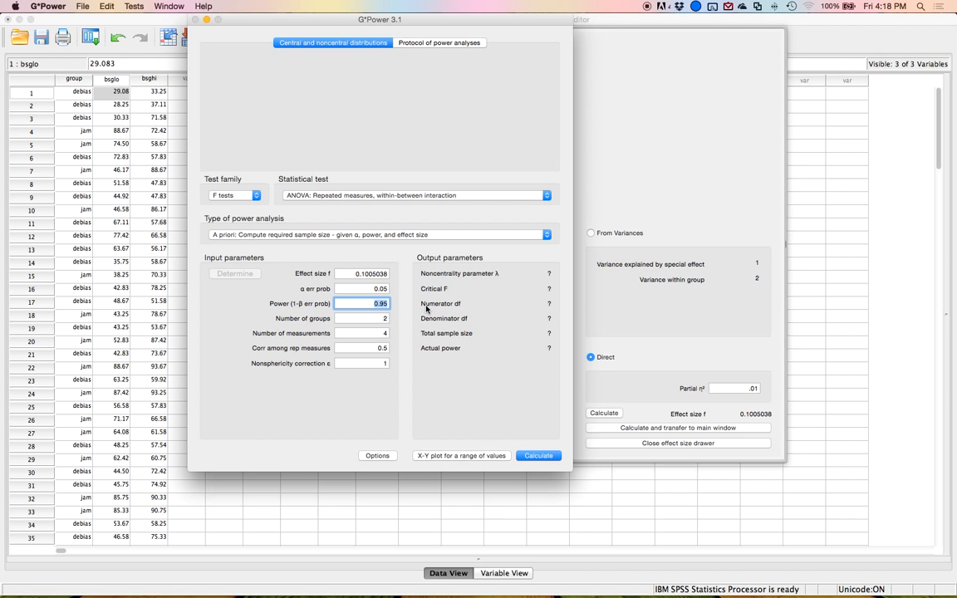
text(.80)
double_click(356, 319)
key(Tab)
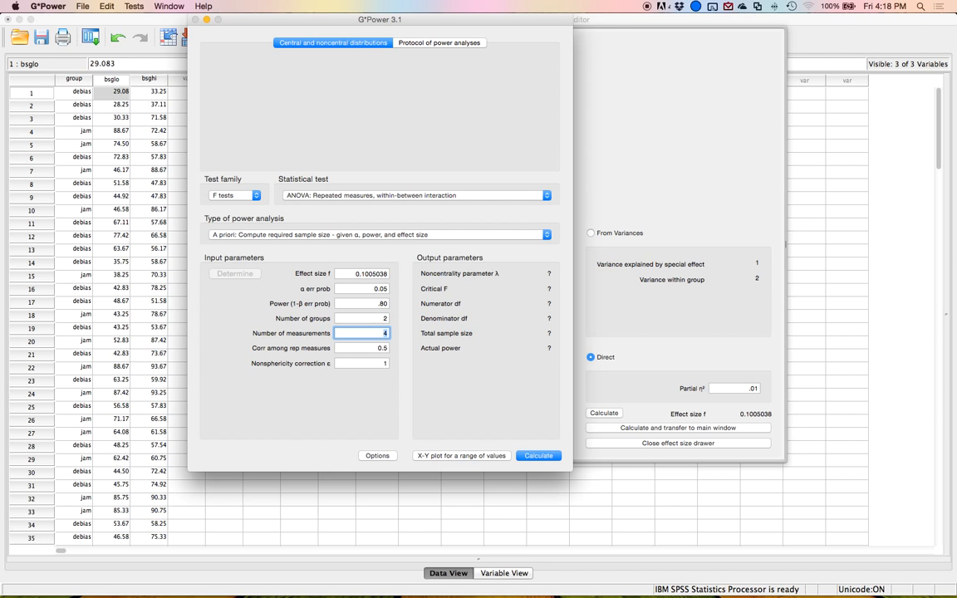
text(2)
key(Tab)
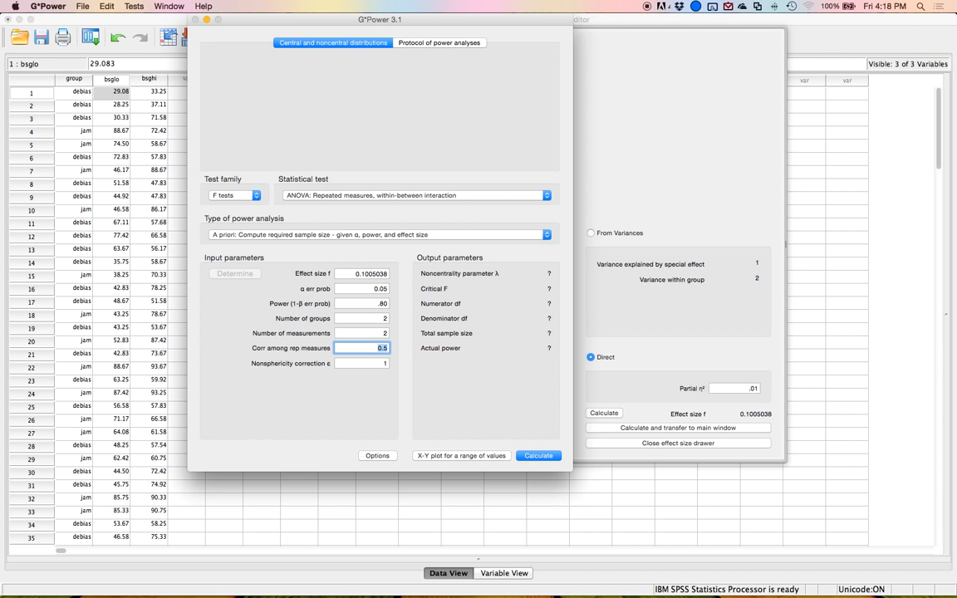
Run a Pearson bivariate correlation between bsglo and bsghi in SPSS.
click(149, 314)
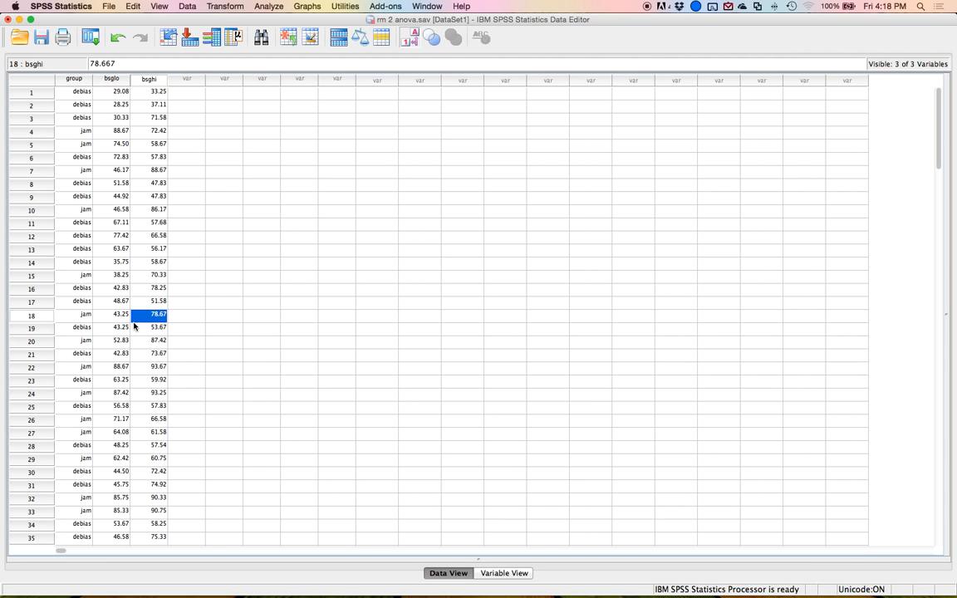
click(268, 5)
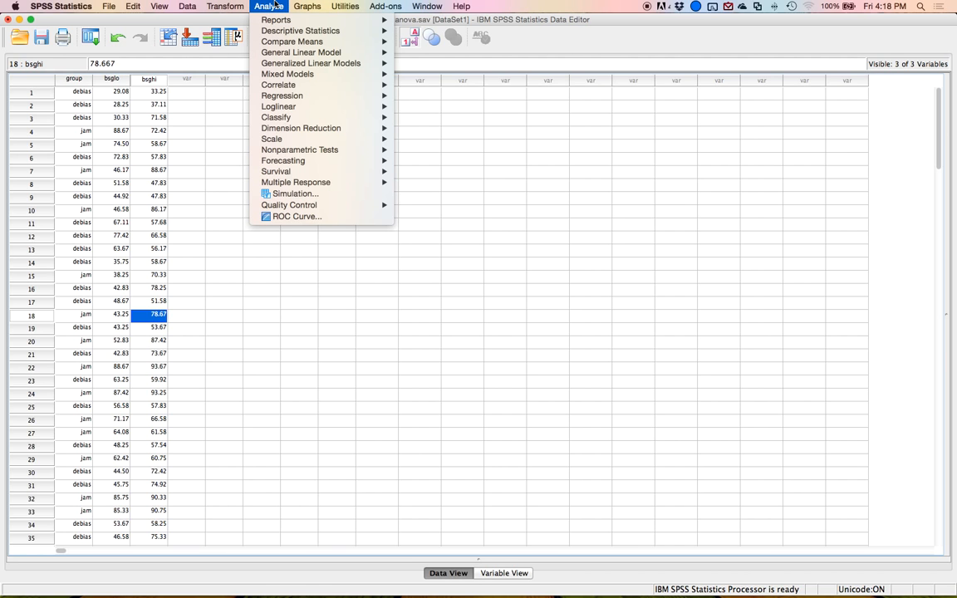
mouse_move(308, 84)
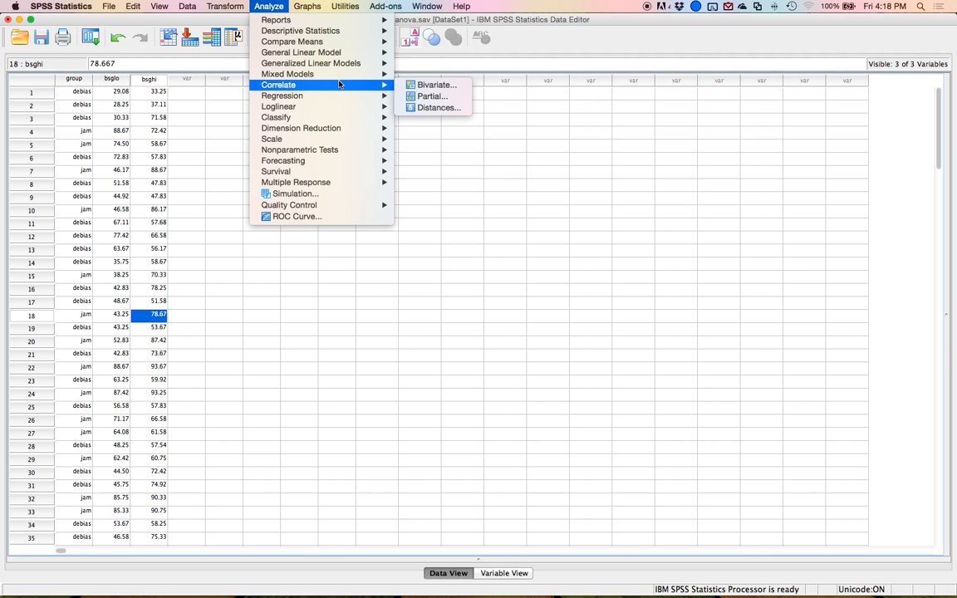
click(423, 85)
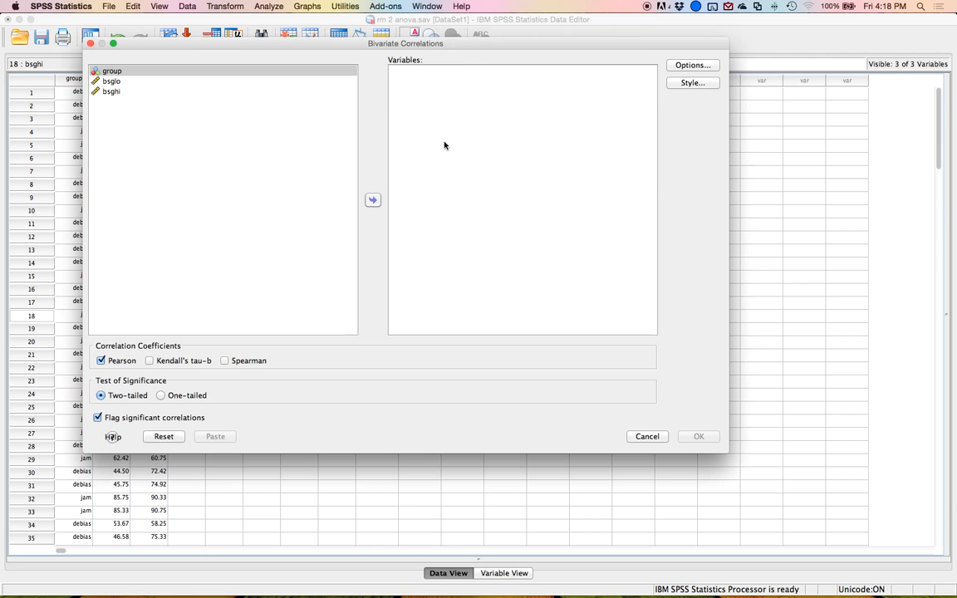
key(Down)
key(shift+Down)
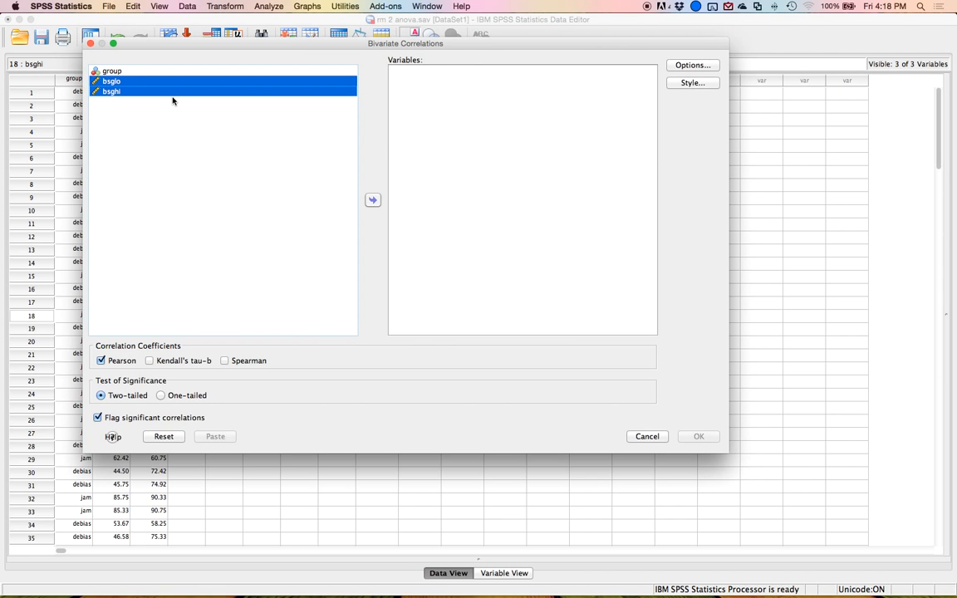
click(373, 199)
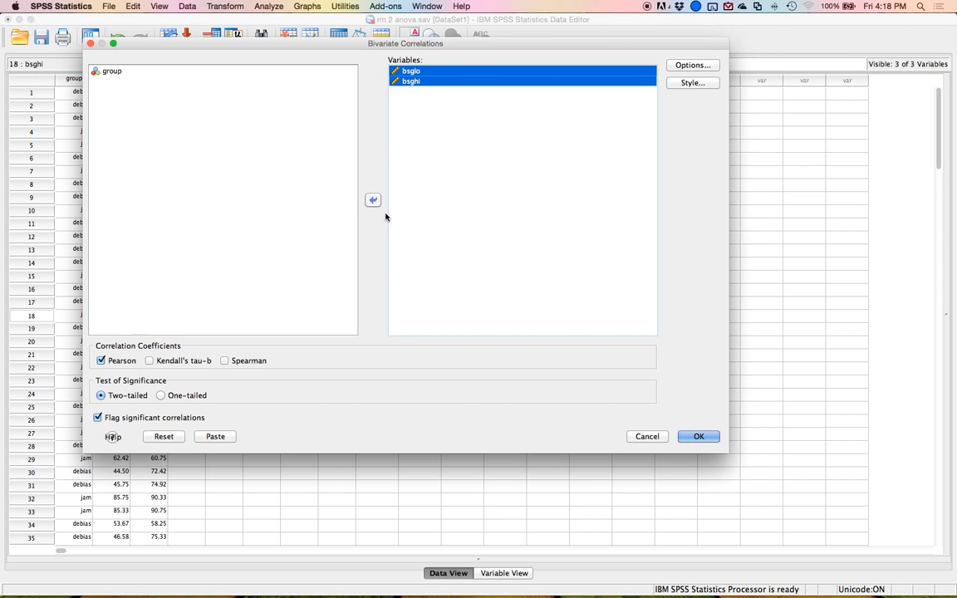
click(698, 440)
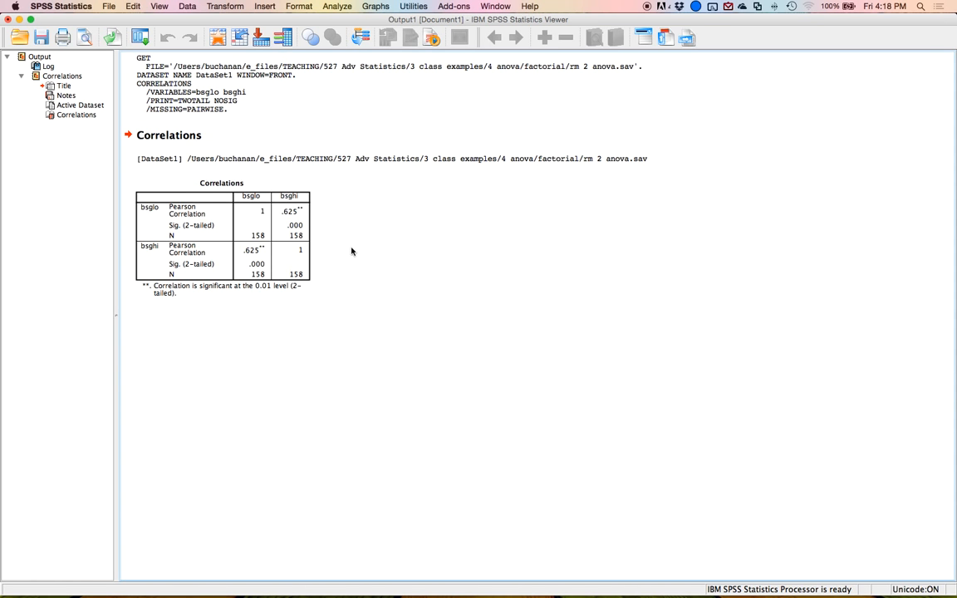
Set the correlation among repeated measures in G*Power to .625 and calculate the required sample size.
click(299, 218)
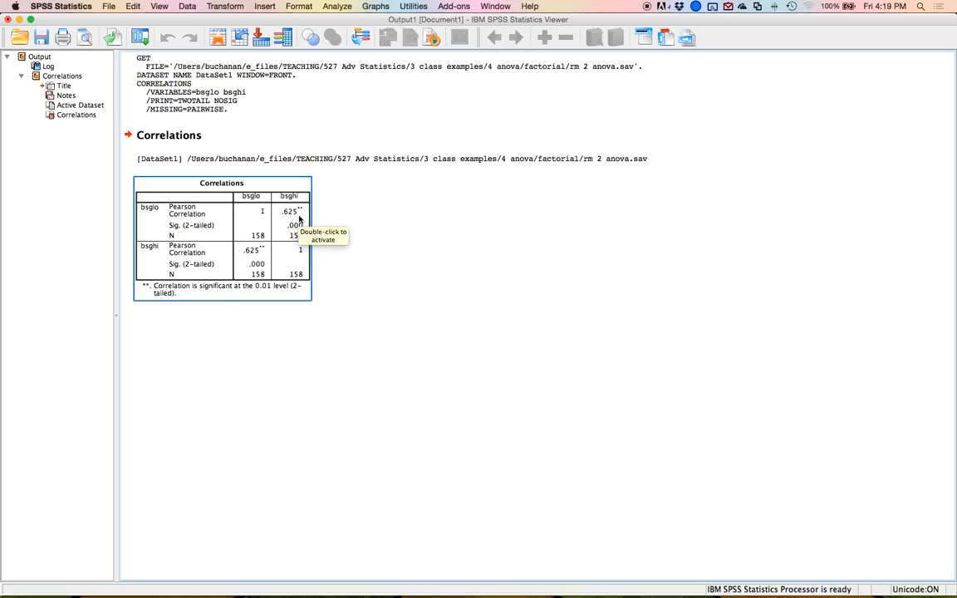
mouse_move(412, 597)
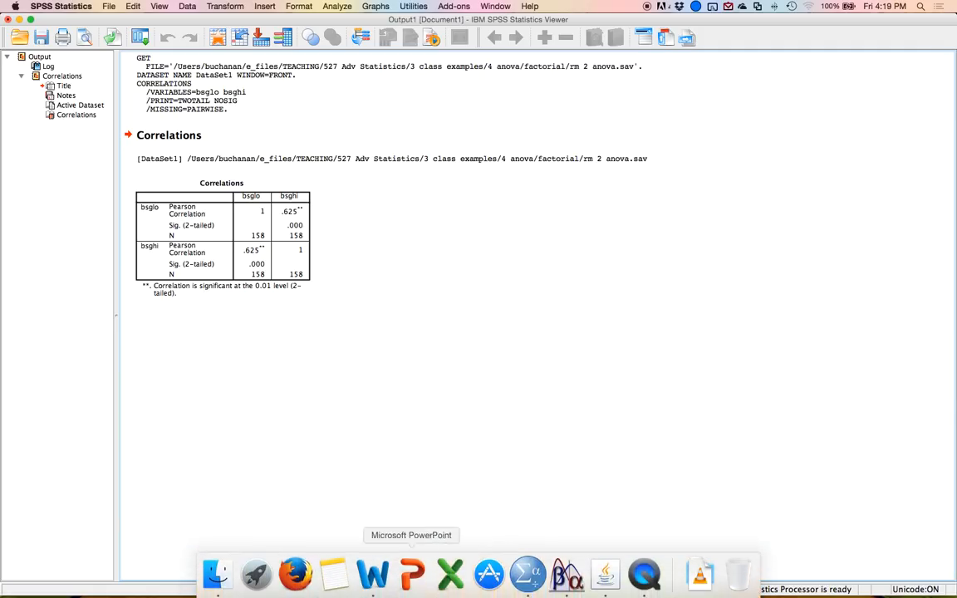
click(567, 573)
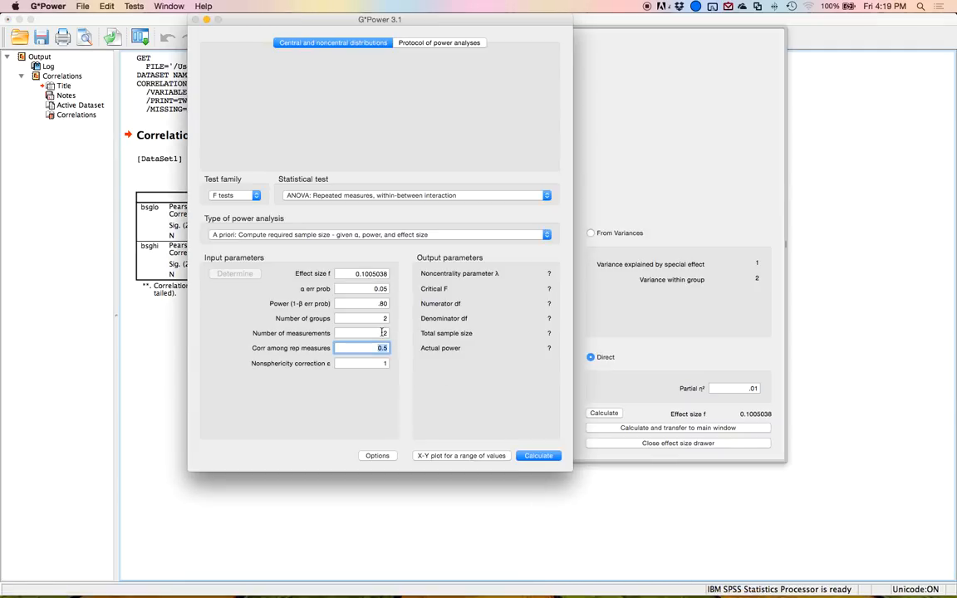
text(.624)
key(BackSpace)
text(5)
key(Return)
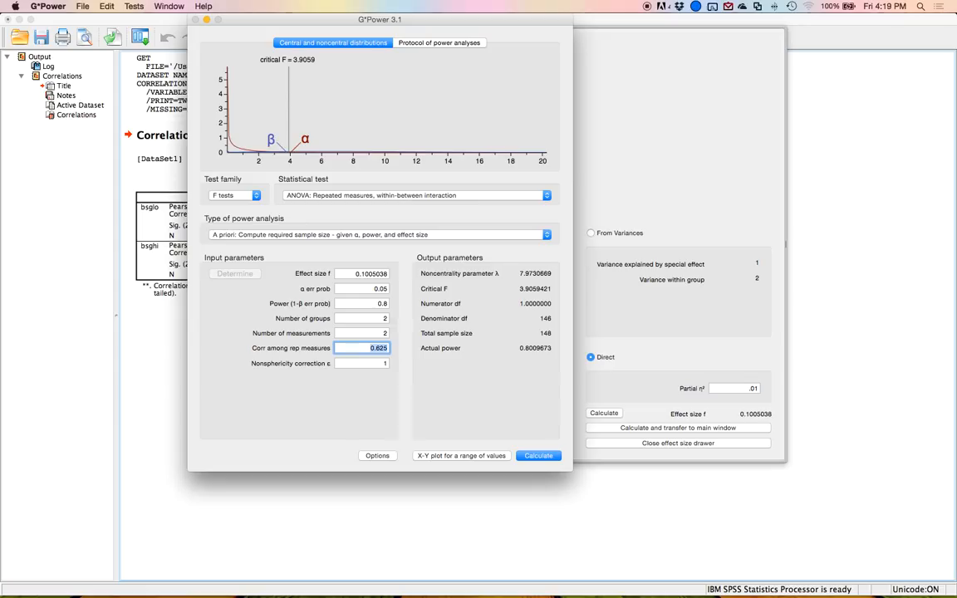
Switch to the SPSS data and scroll through it to examine how many cases it contains.
key(ctrl+Up)
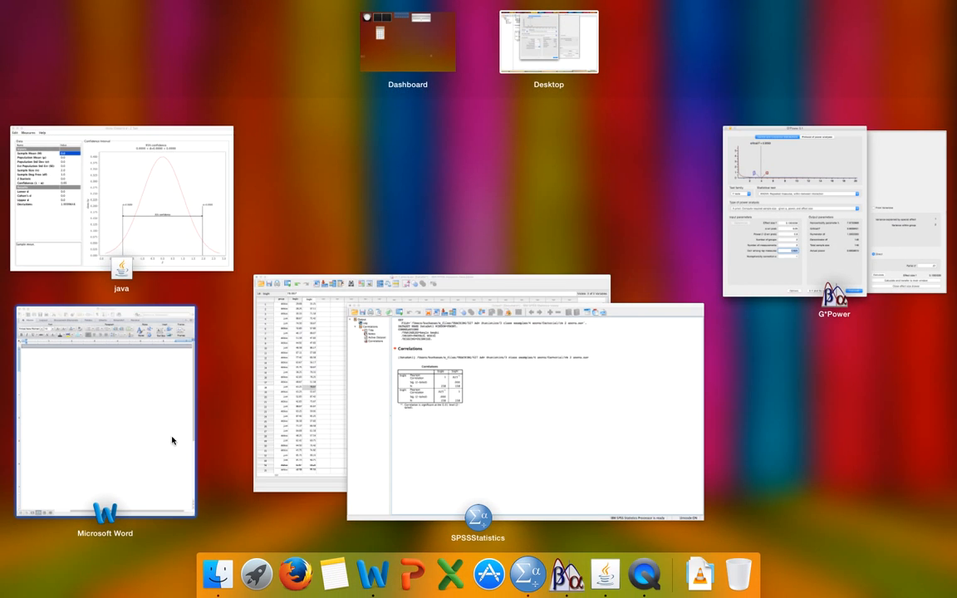
click(277, 427)
scroll(230, 421, down, 20)
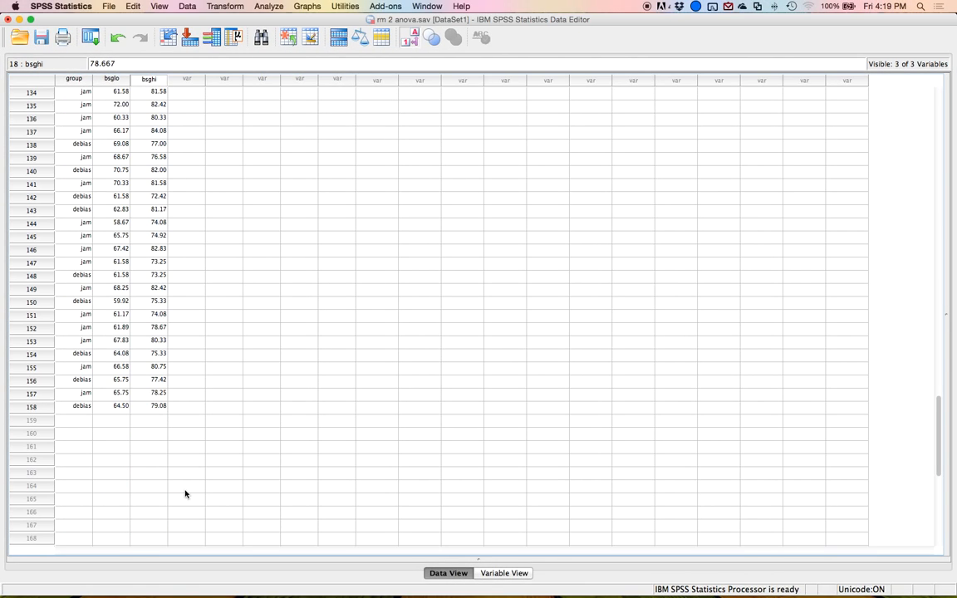
key(ctrl+Up)
click(800, 281)
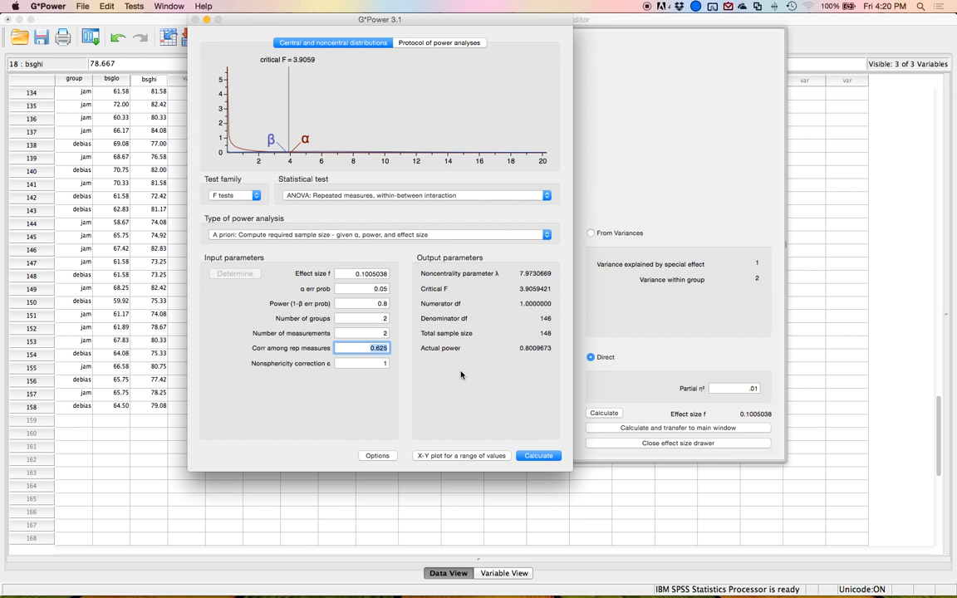
key(super+Tab)
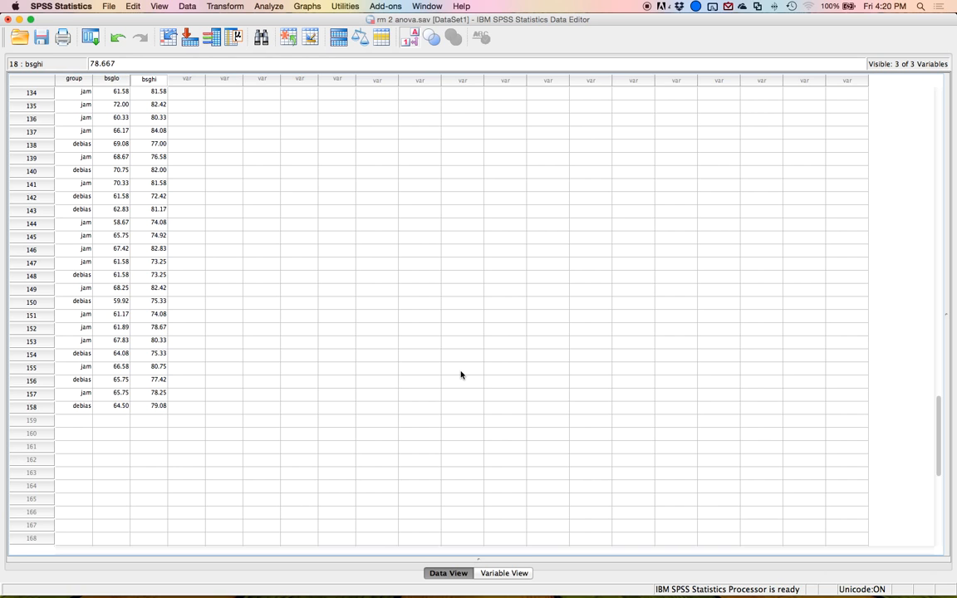
Open Frequencies and move group, bsglo and bsghi into the variables list.
scroll(399, 341, up, 20)
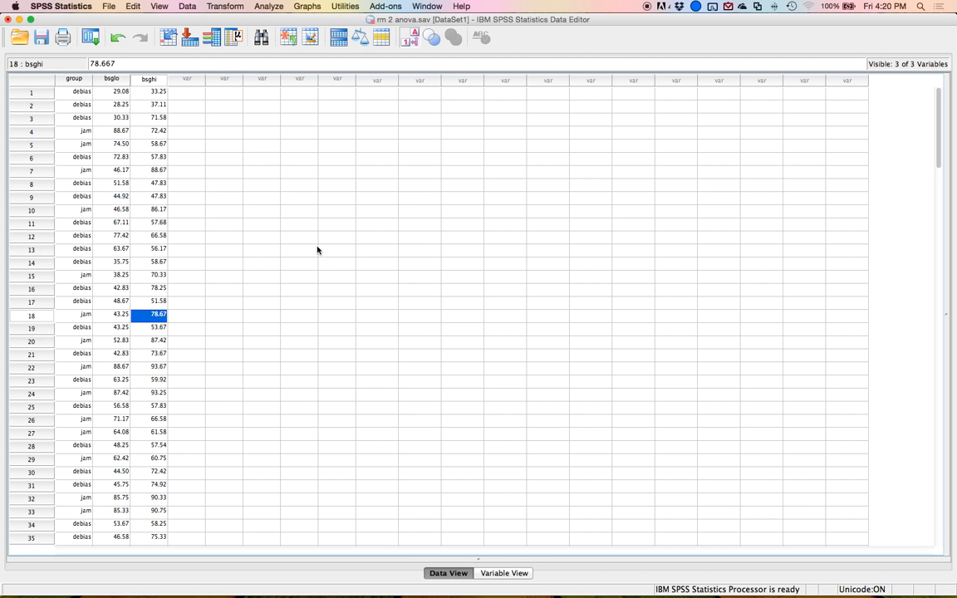
click(73, 80)
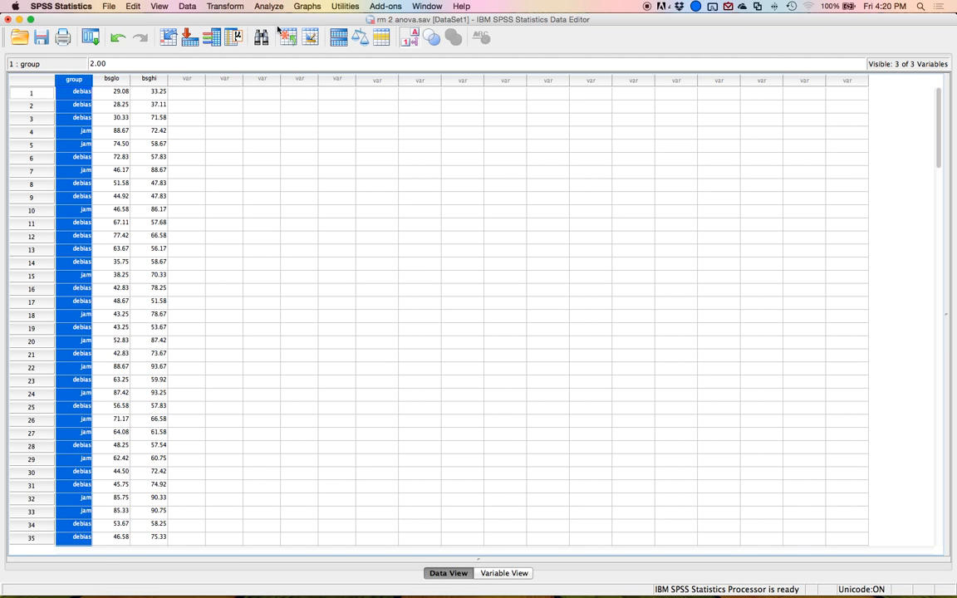
click(261, 7)
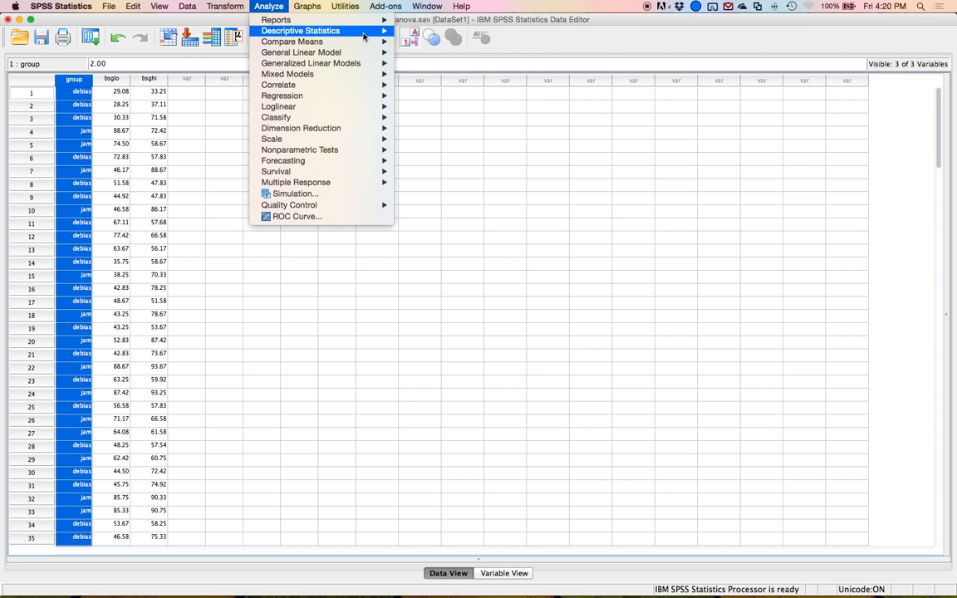
mouse_move(329, 31)
click(433, 32)
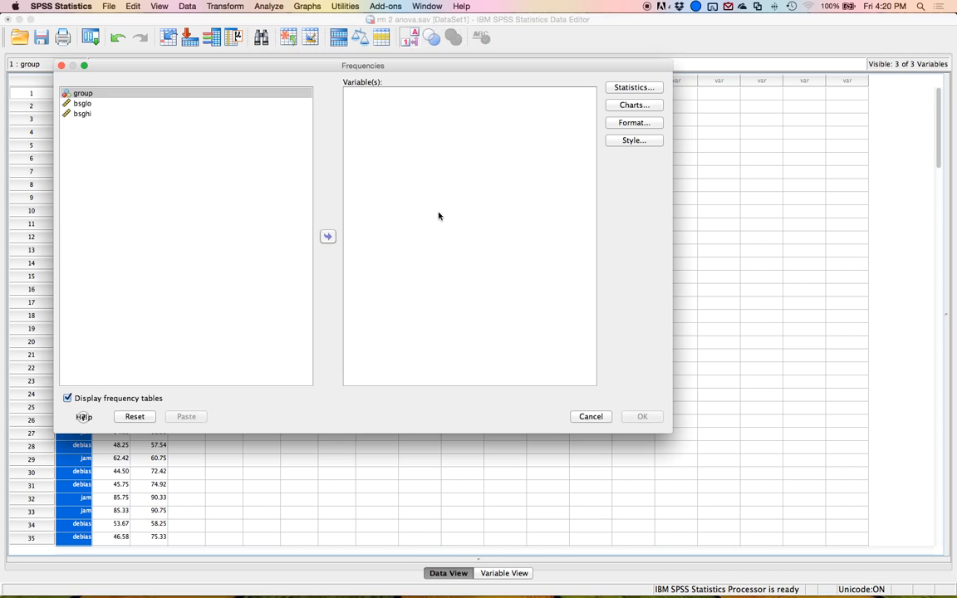
shift+click(126, 114)
click(327, 236)
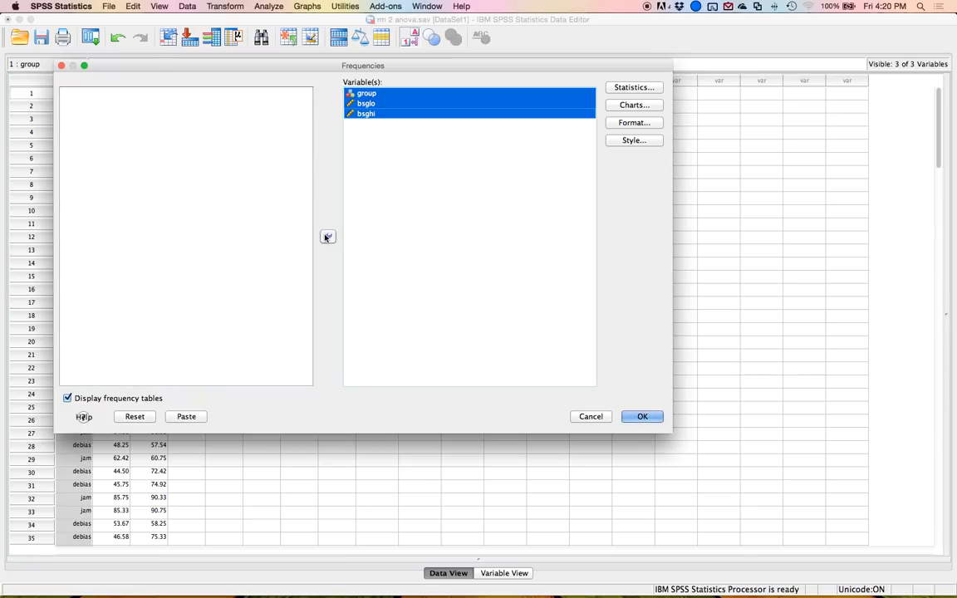
Request mean, standard deviation, minimum, maximum, skewness and kurtosis, turn off frequency tables, and run the Frequencies analysis.
click(633, 87)
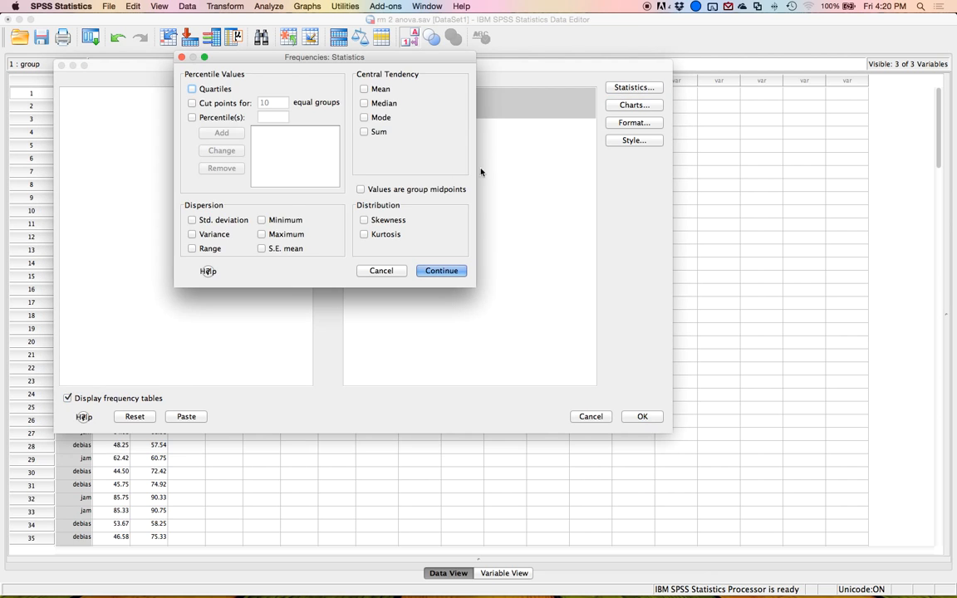
click(262, 219)
click(263, 234)
click(371, 92)
click(208, 221)
click(387, 220)
click(389, 235)
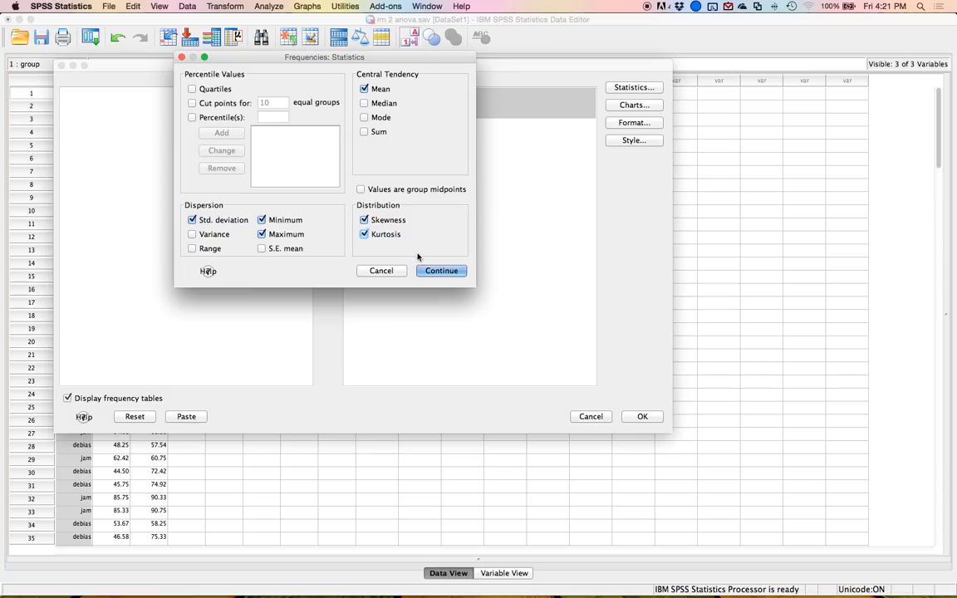
click(443, 273)
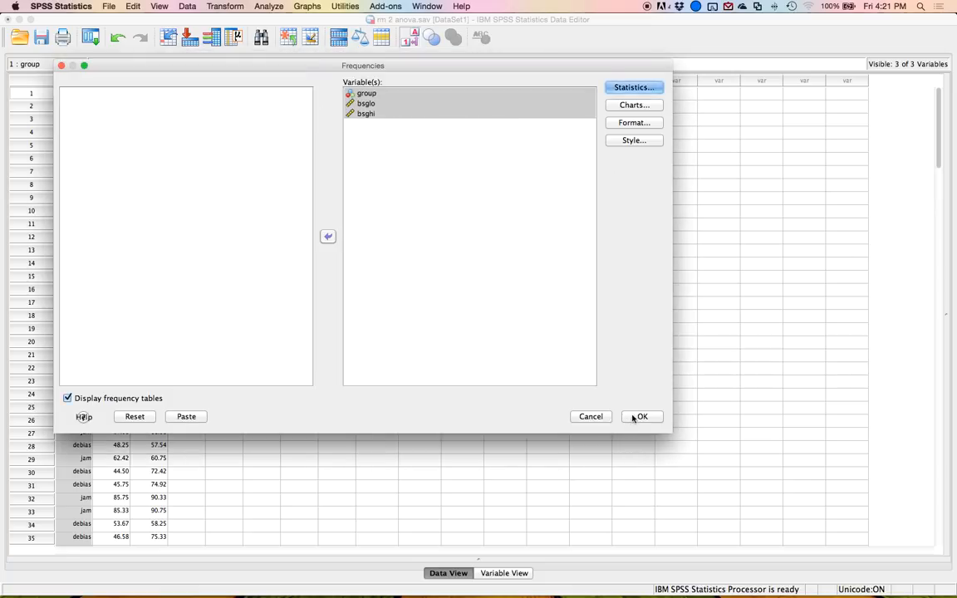
click(78, 398)
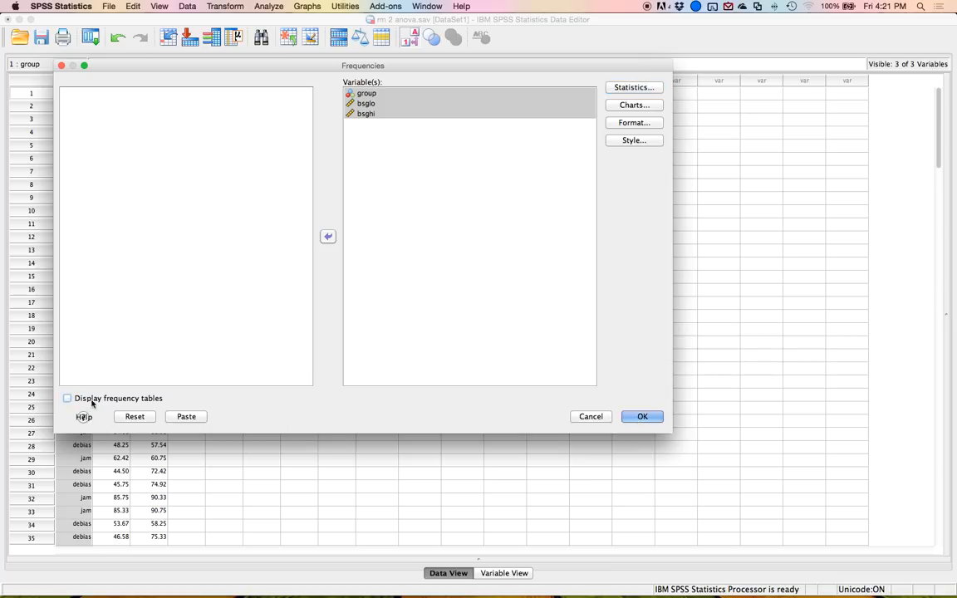
click(640, 416)
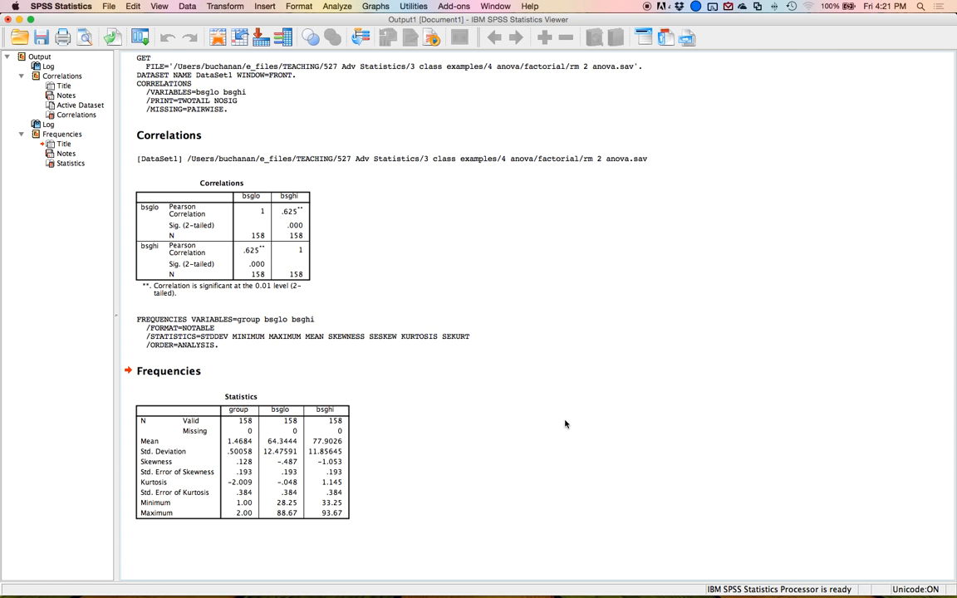
Run Descriptives on bsglo and bsghi with standardized values saved as new variables.
click(192, 424)
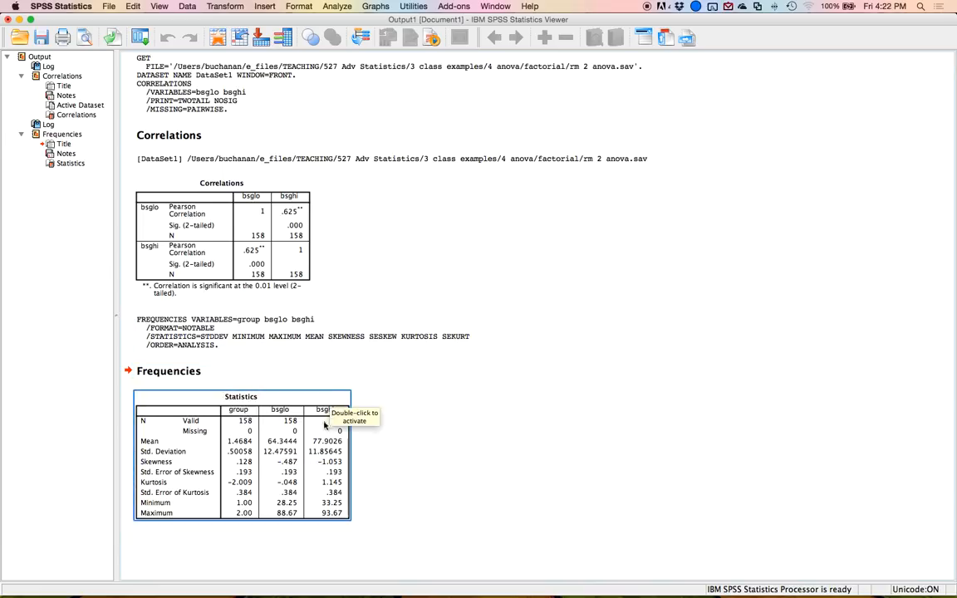
click(337, 6)
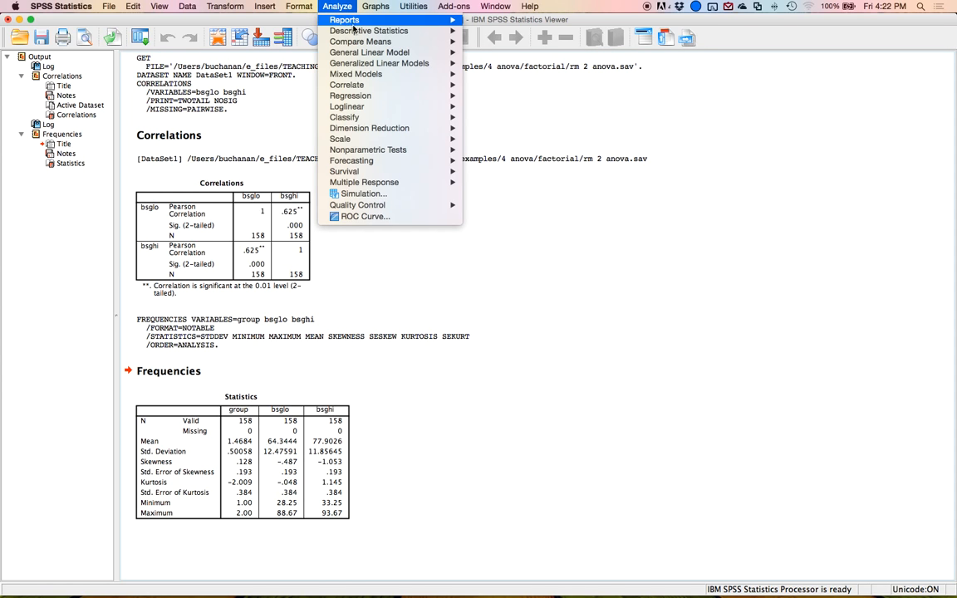
mouse_move(426, 32)
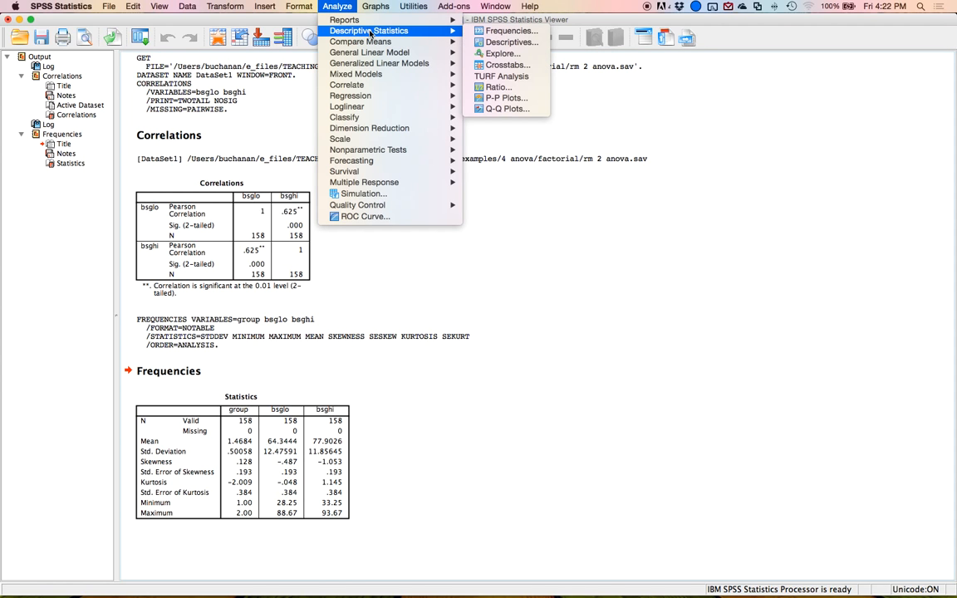
click(525, 42)
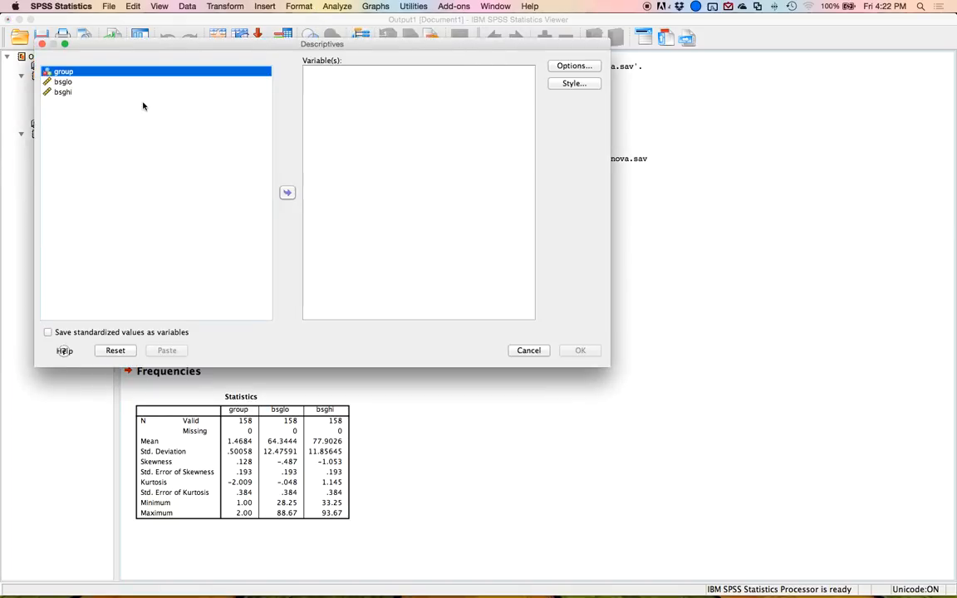
key(Down)
key(shift+Down)
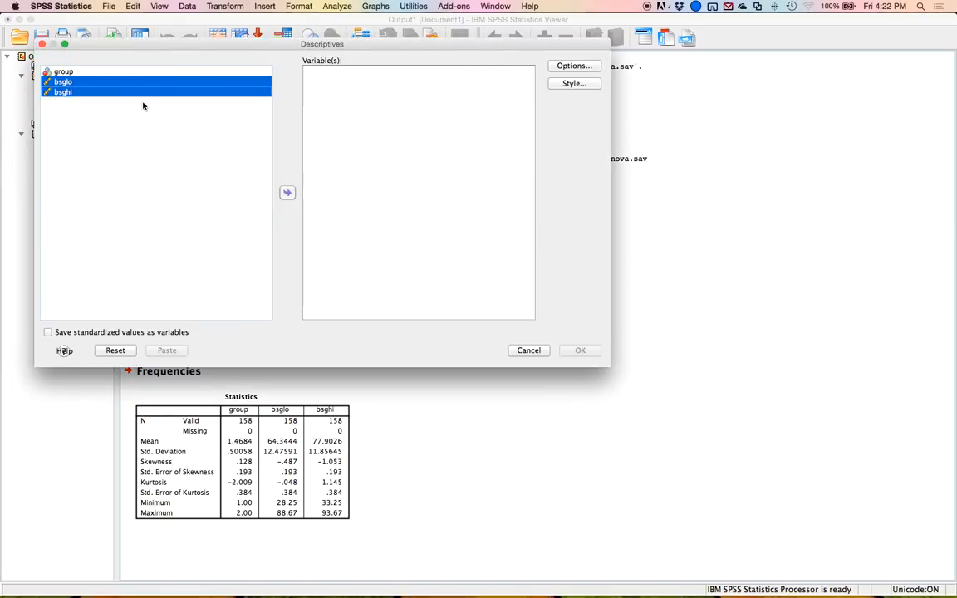
click(287, 193)
click(135, 333)
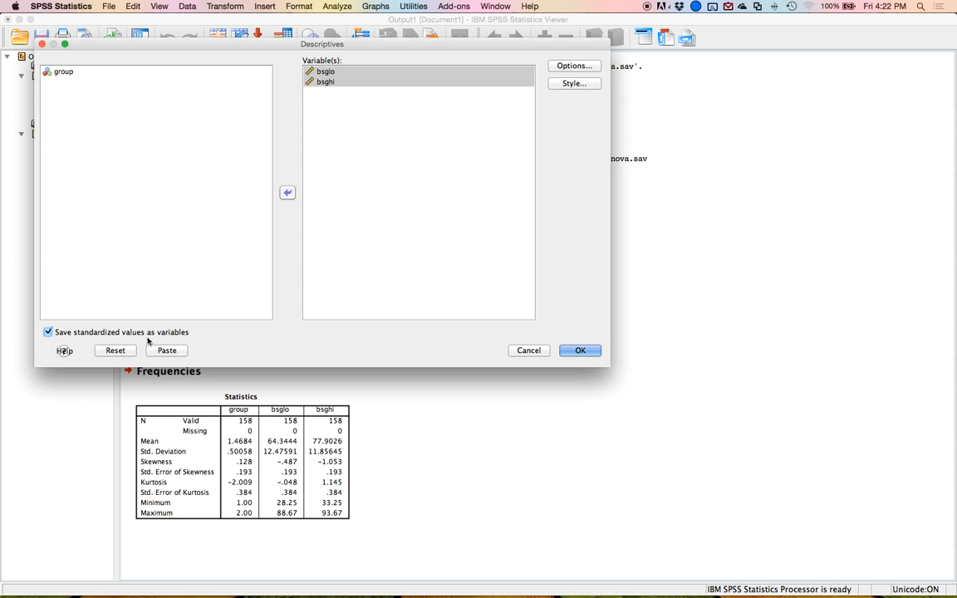
click(587, 349)
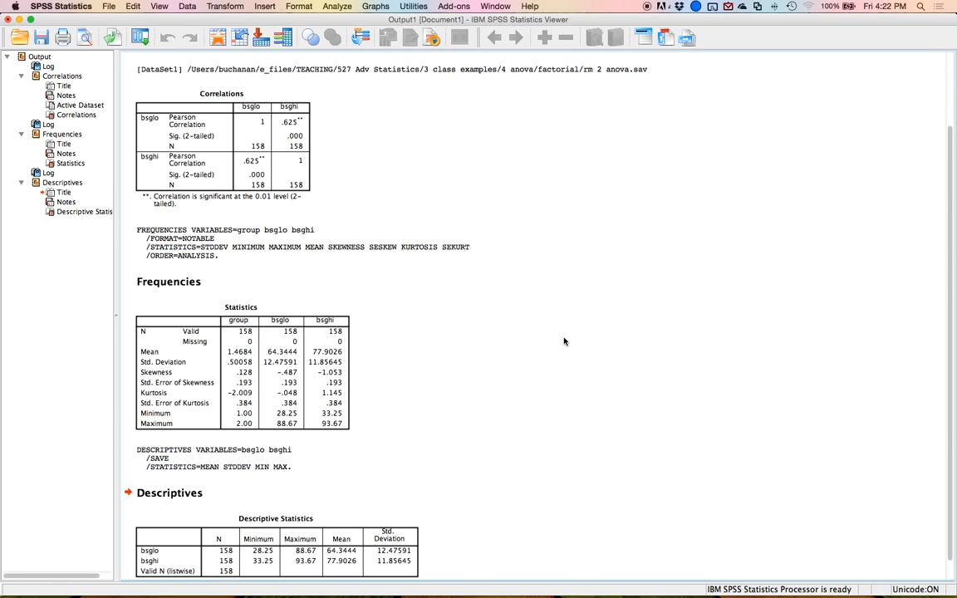
Sort the data by Zbsglo ascending and then descending to inspect the extreme z-scores.
click(218, 37)
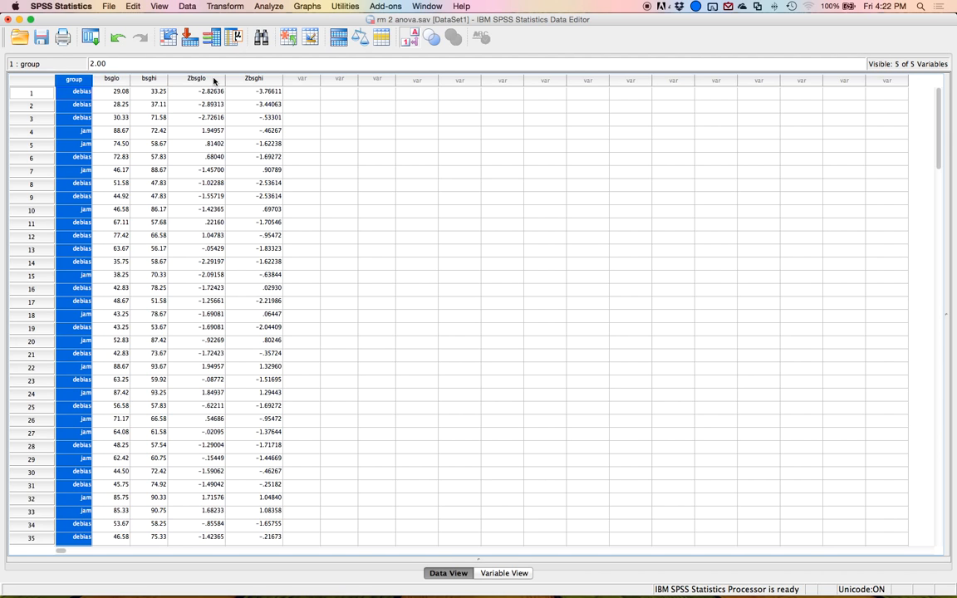
right_click(214, 80)
click(264, 149)
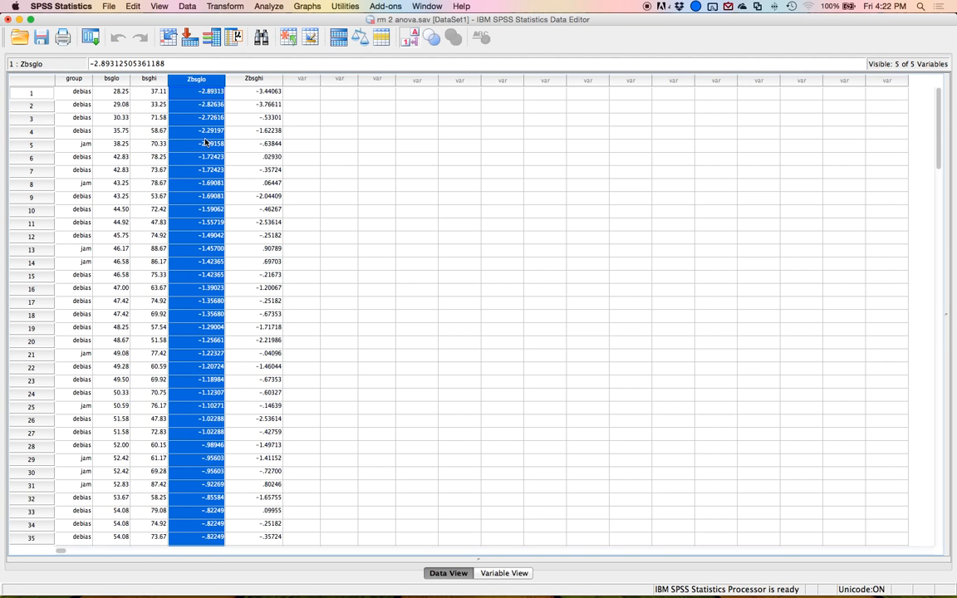
right_click(214, 85)
click(245, 164)
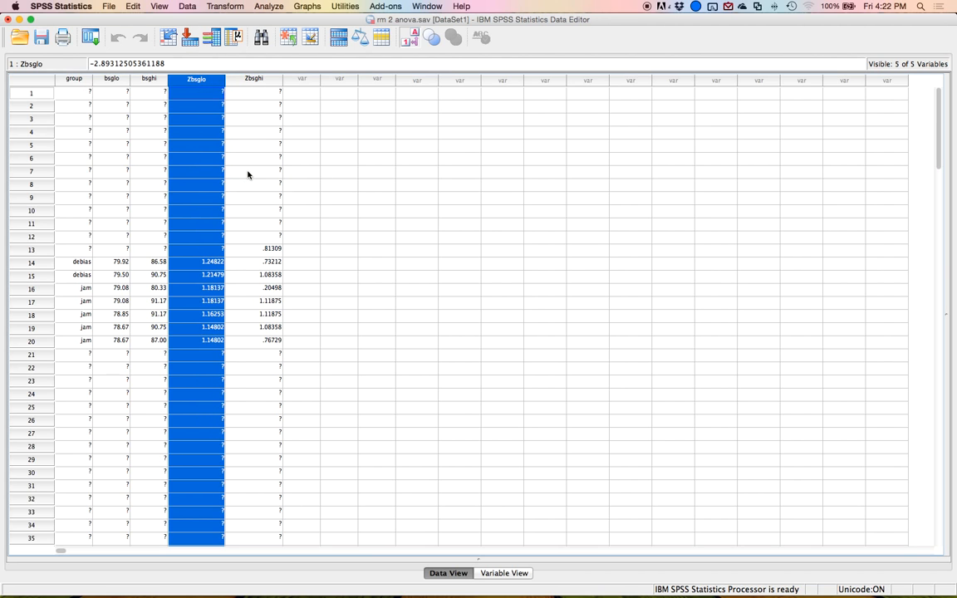
Sort the data by Zbsghi ascending and then descending to inspect the extreme z-scores.
double_click(256, 79)
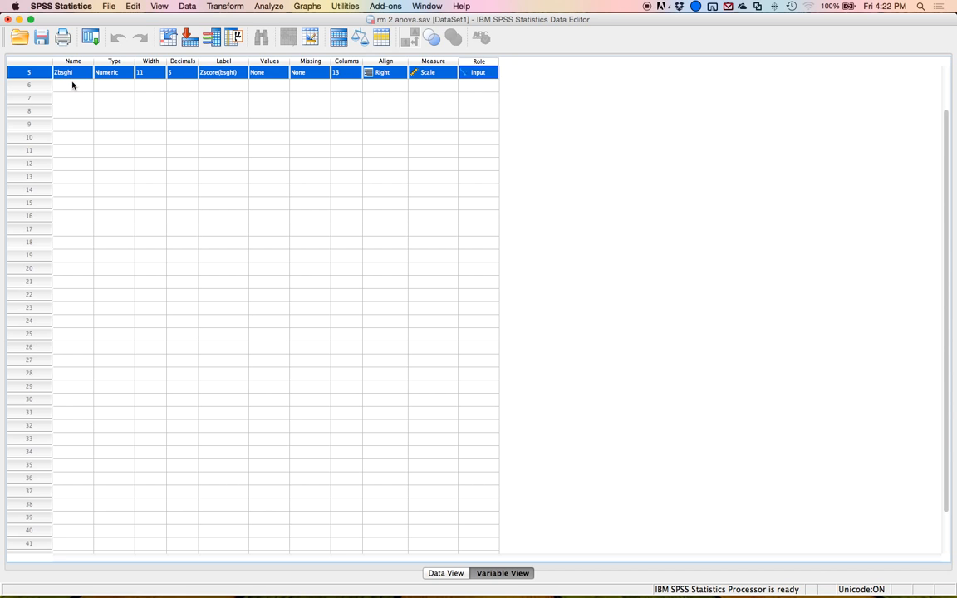
double_click(29, 72)
right_click(278, 81)
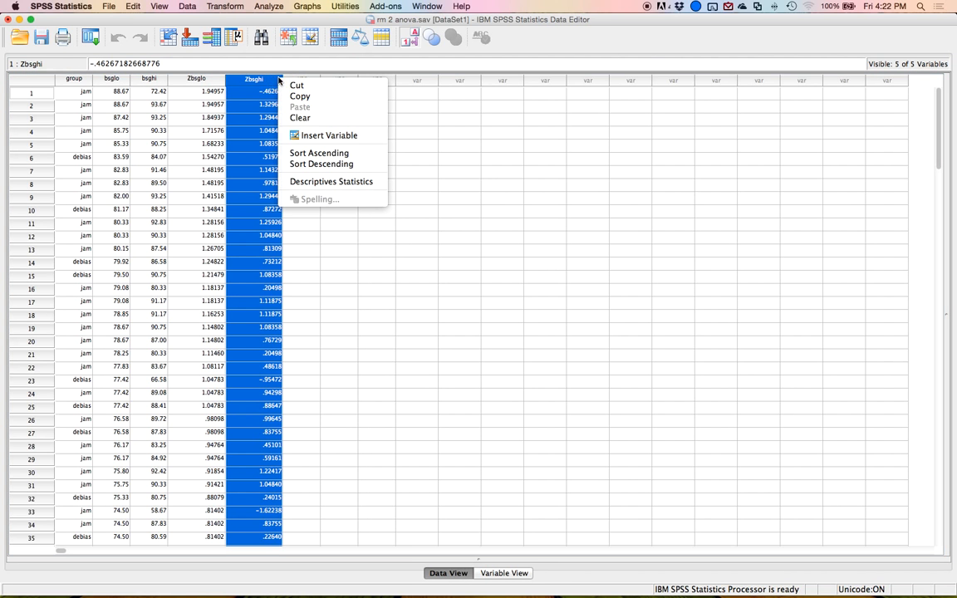
click(316, 153)
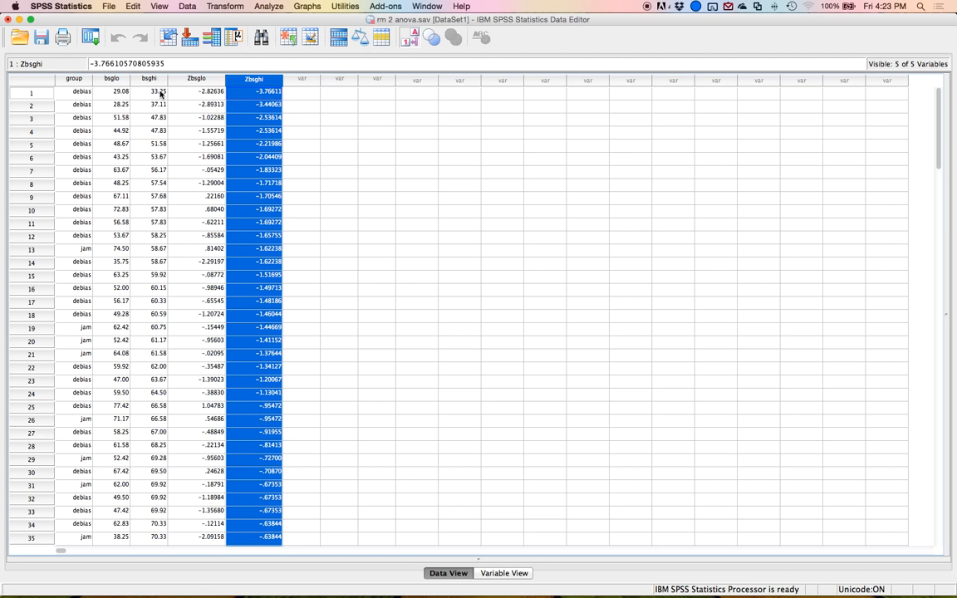
right_click(254, 79)
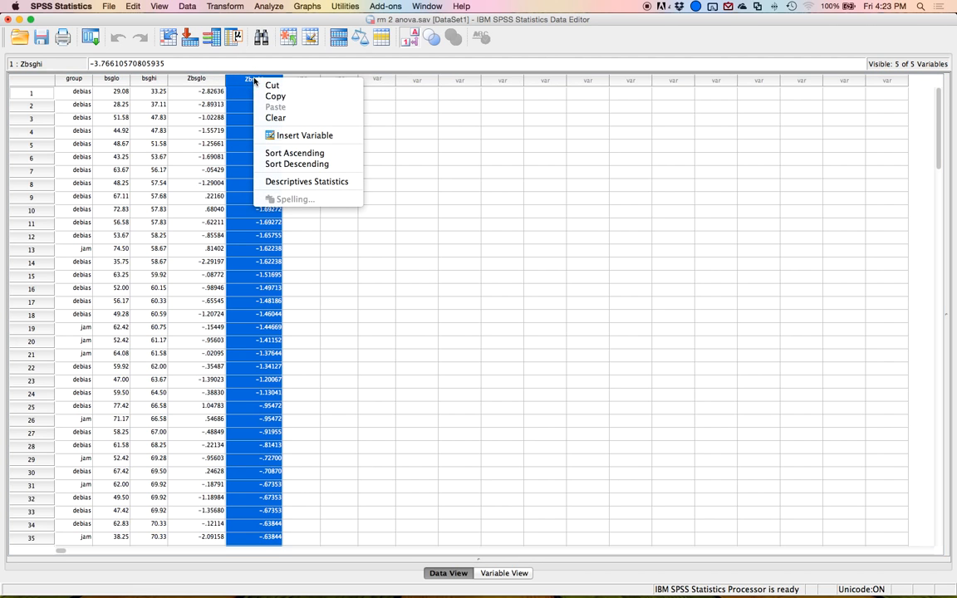
click(320, 162)
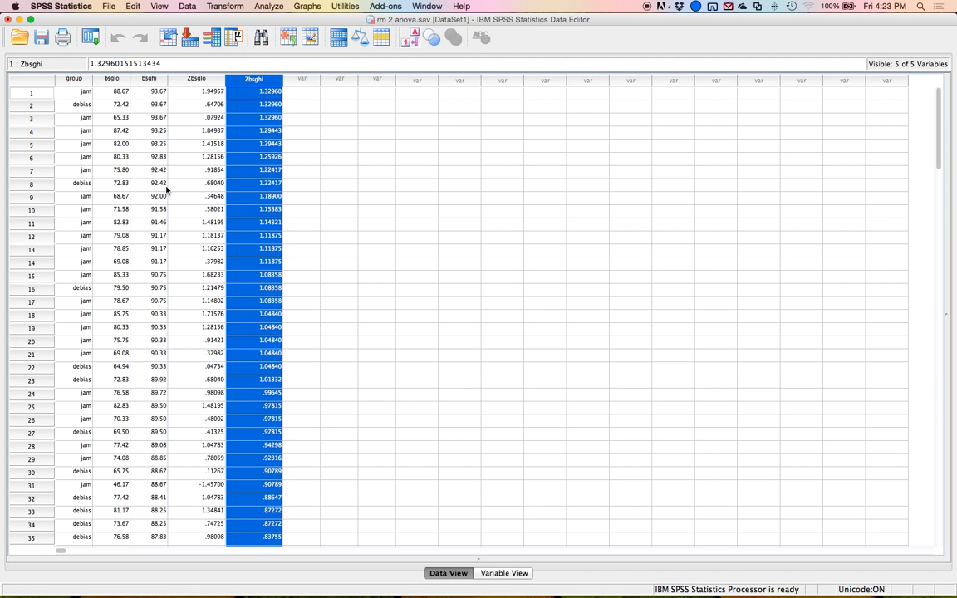
Compute a new variable named random as RV.CHISQ(7).
click(222, 6)
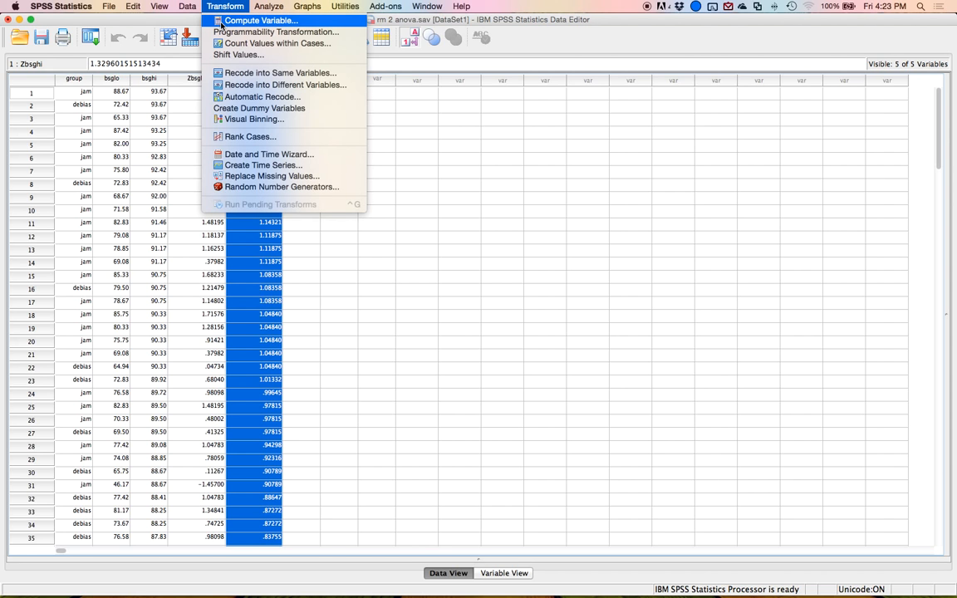
click(221, 23)
text(random)
click(453, 98)
click(615, 157)
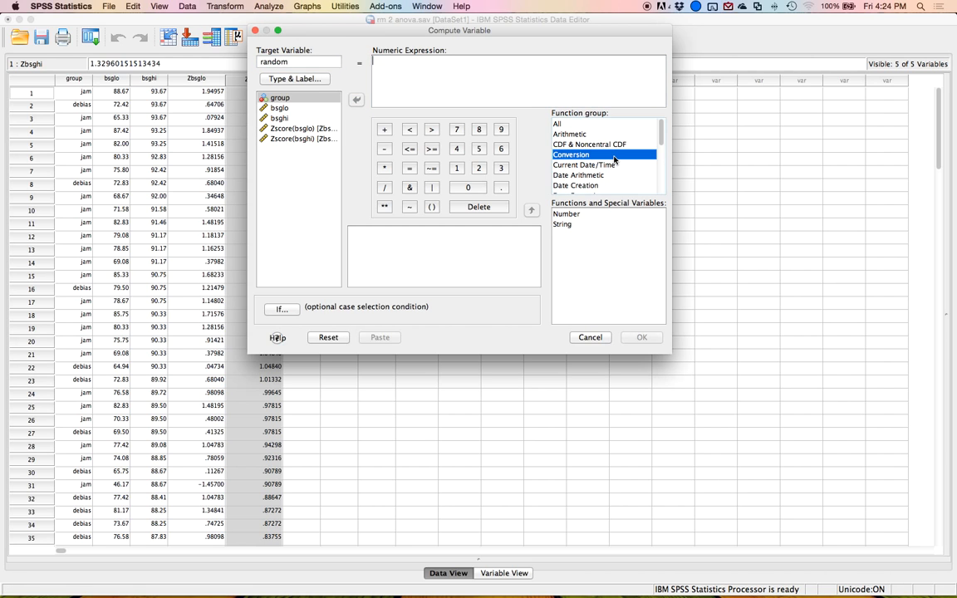
key(r)
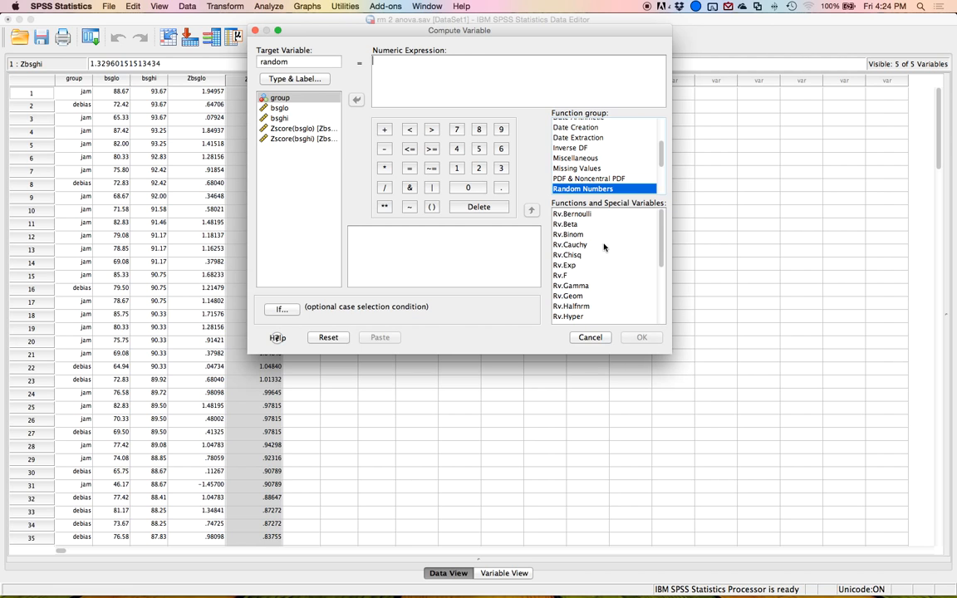
click(578, 258)
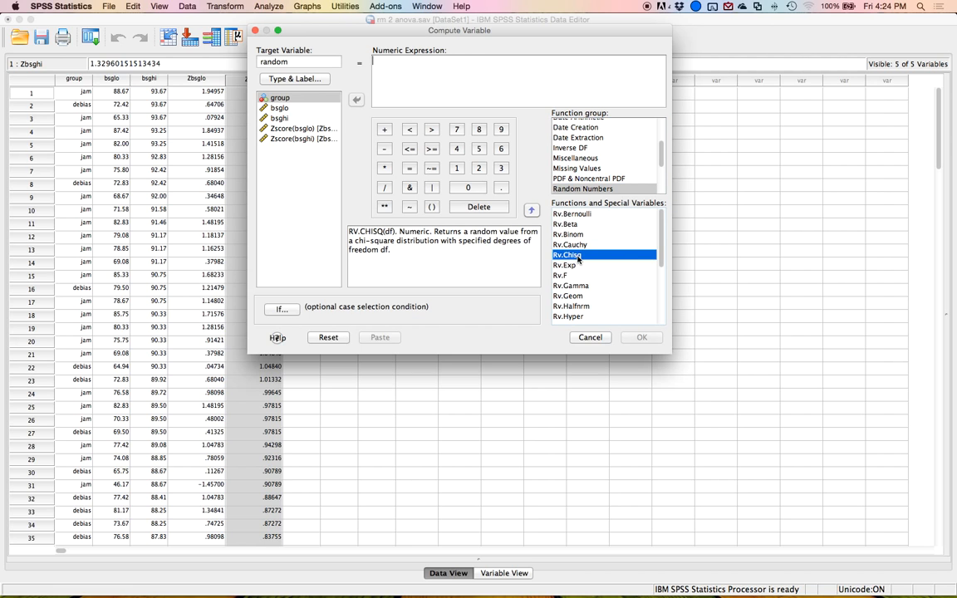
double_click(576, 257)
text(7)
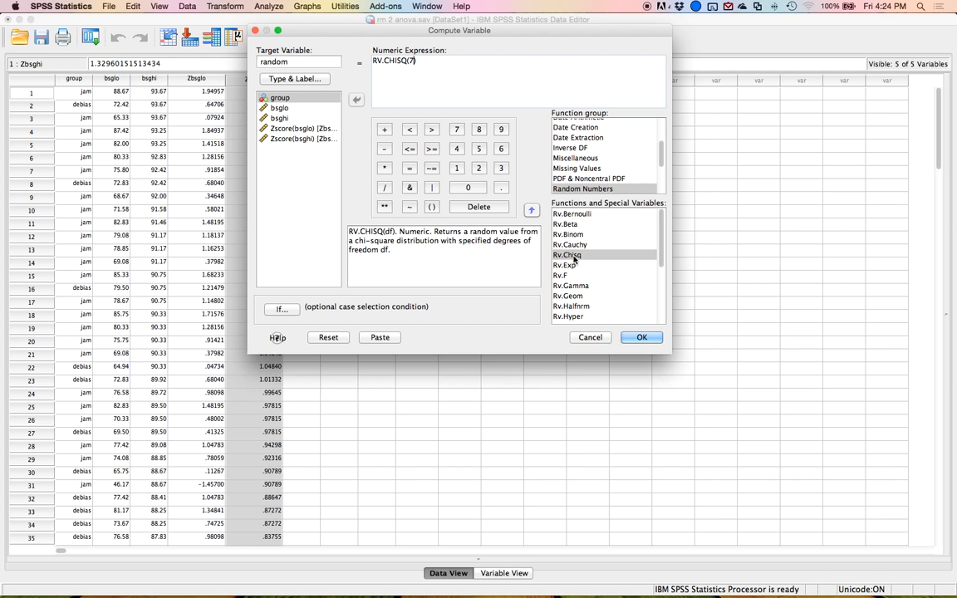
click(640, 337)
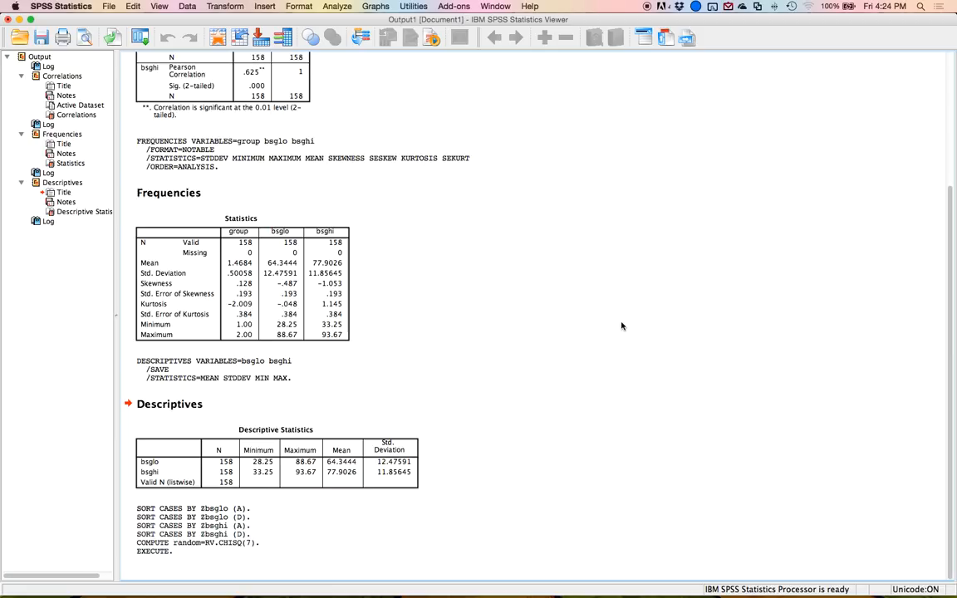
Set up a linear regression with random as the dependent variable and bsglo and bsghi as independents.
click(234, 167)
click(336, 8)
mouse_move(393, 97)
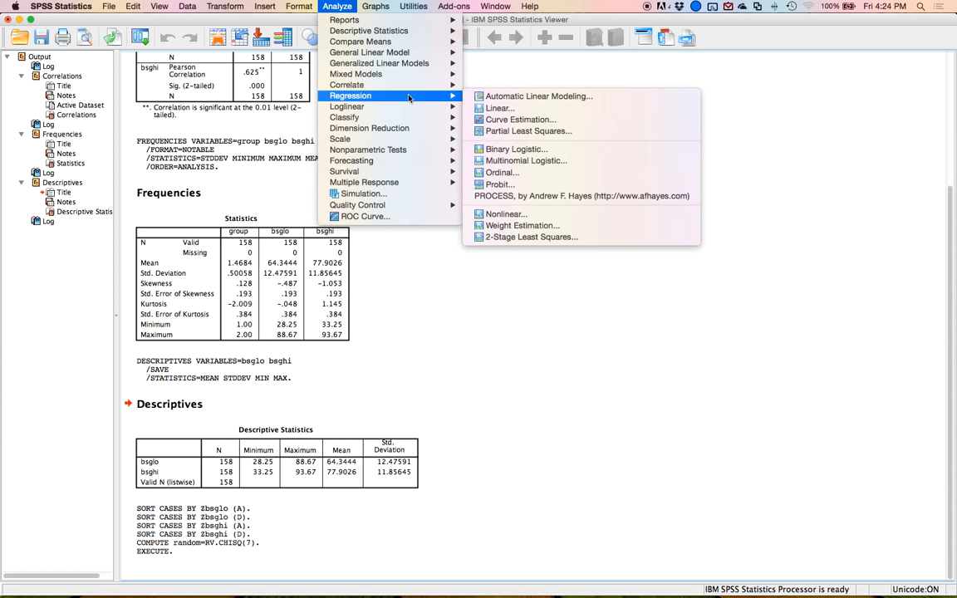
click(498, 108)
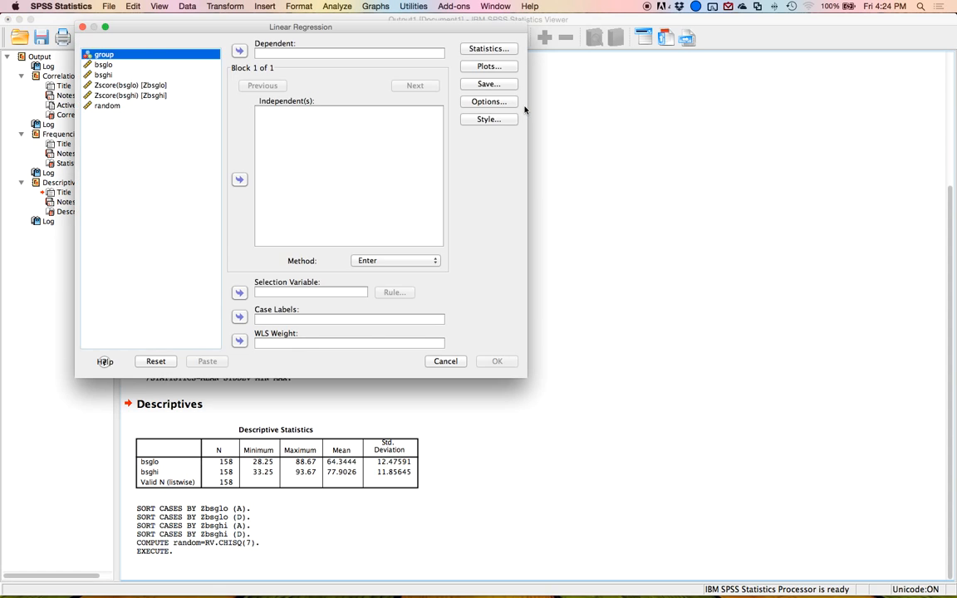
click(112, 105)
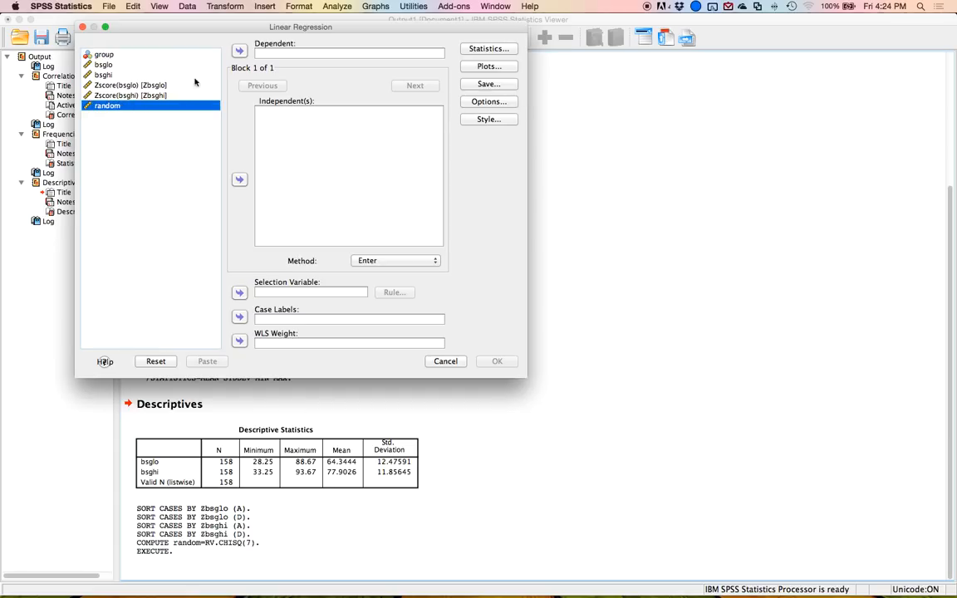
click(240, 50)
click(107, 64)
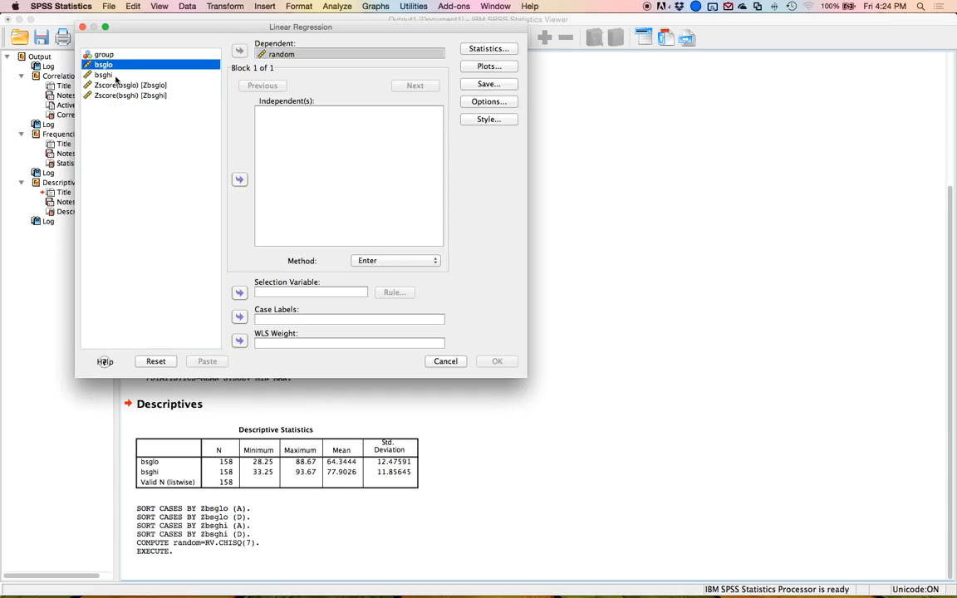
shift+click(105, 74)
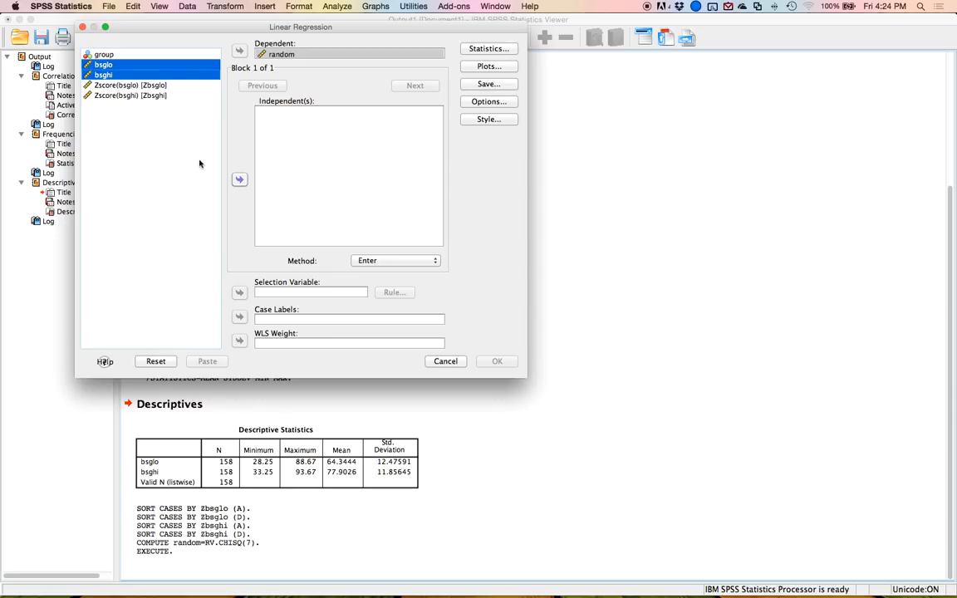
click(239, 179)
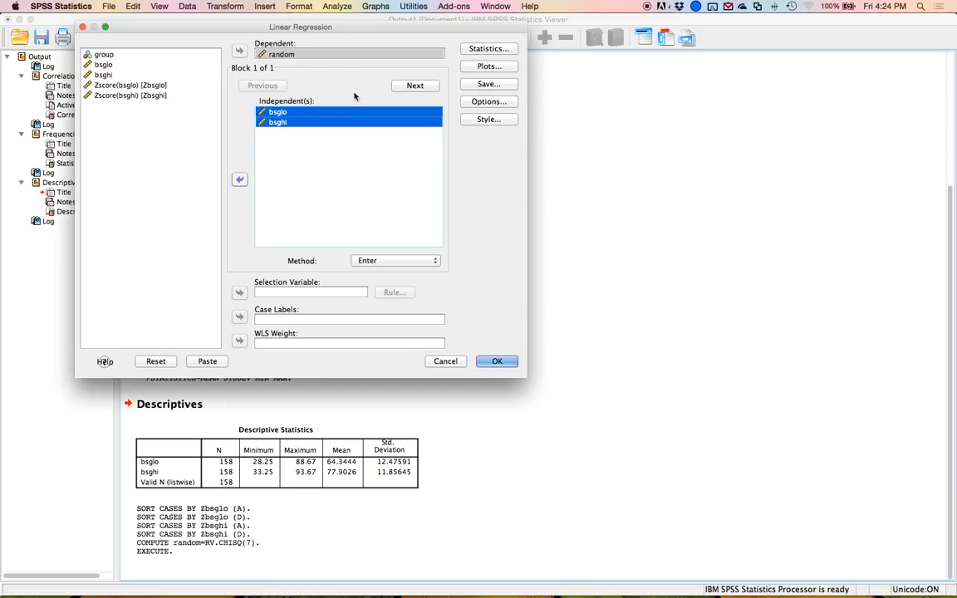
Add a *ZPRED by *ZRESID scatterplot plus a residual histogram and normal probability plot.
click(492, 67)
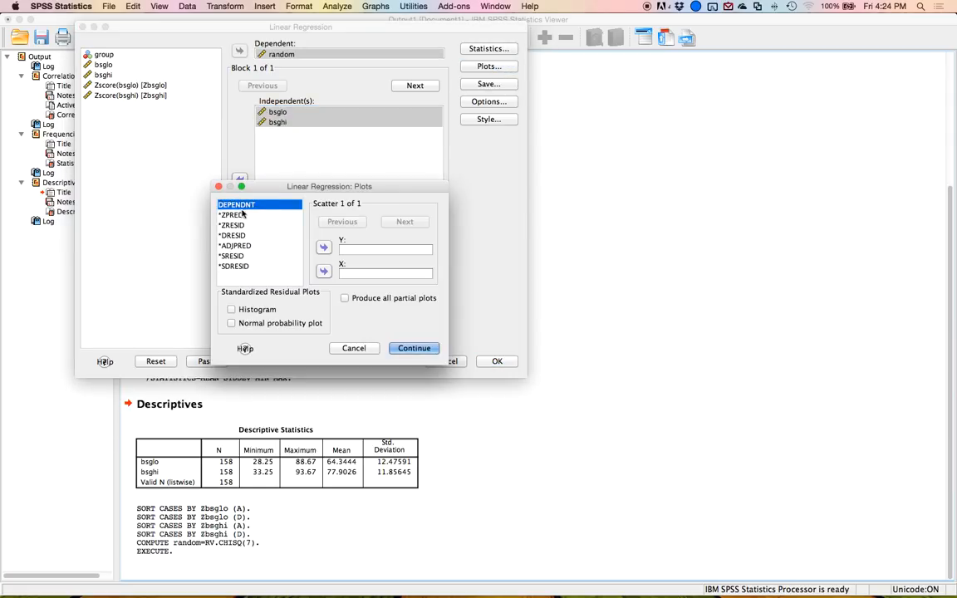
double_click(237, 215)
click(252, 226)
click(324, 271)
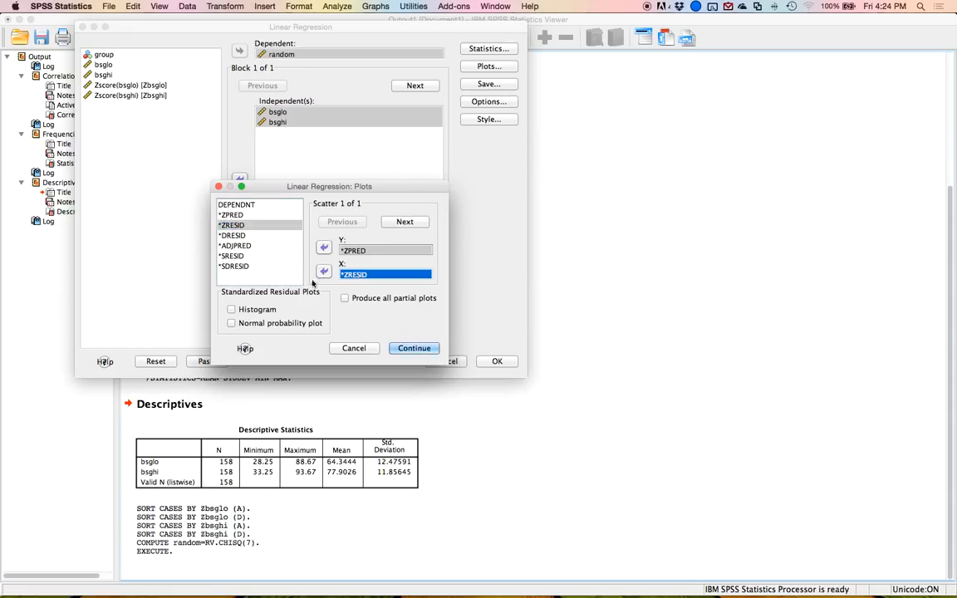
click(249, 309)
click(249, 324)
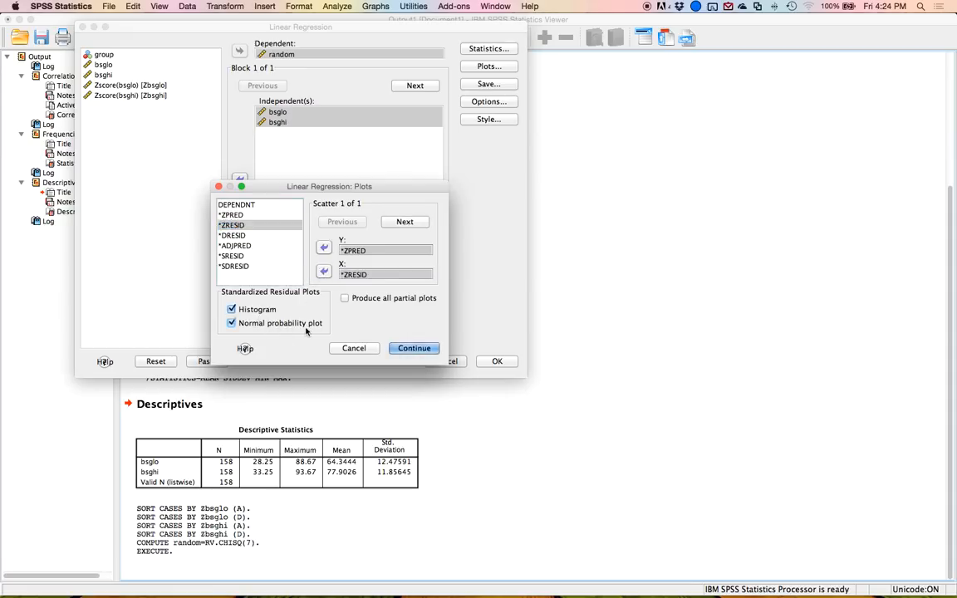
click(407, 348)
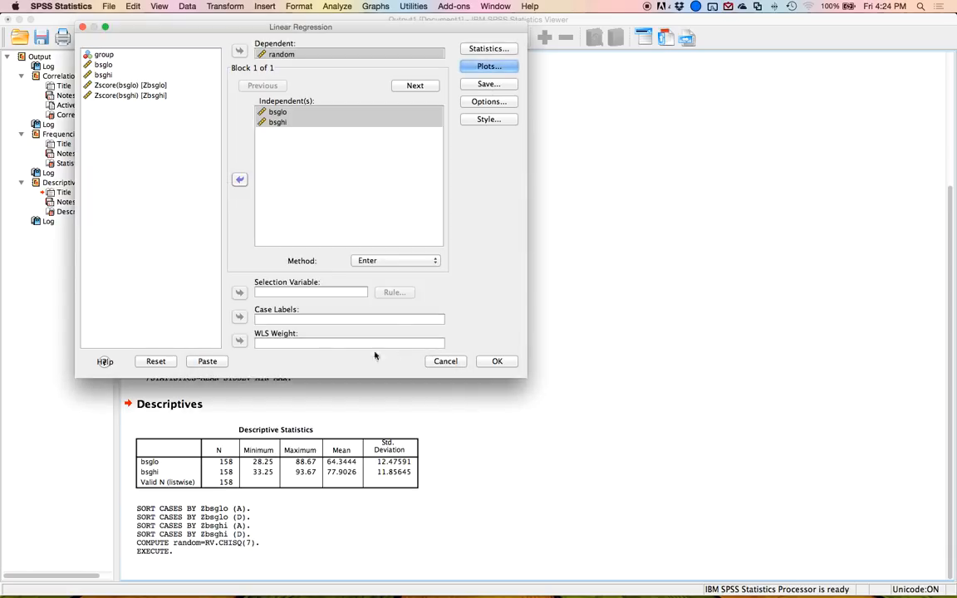
Save Mahalanobis distances and run the regression.
click(470, 84)
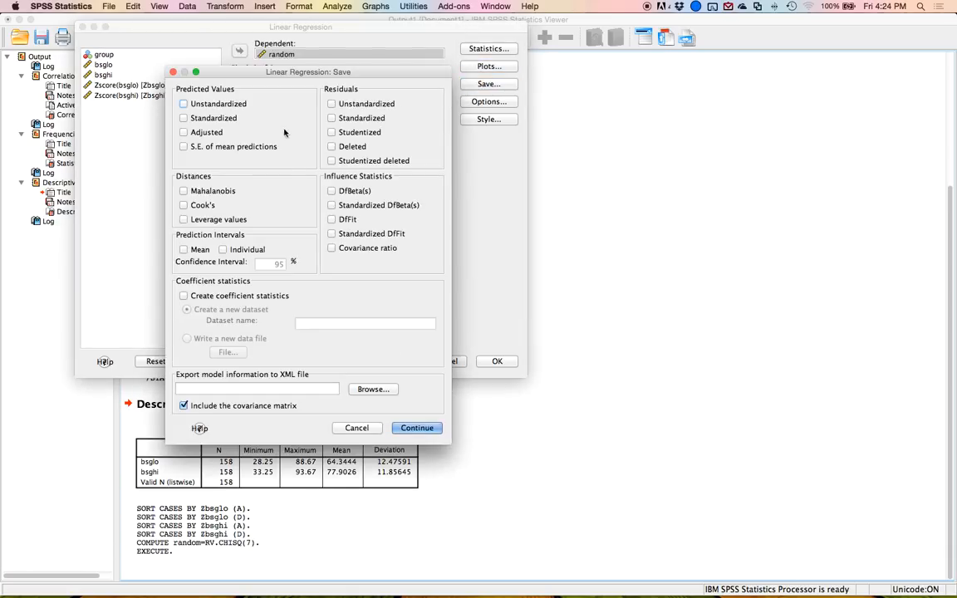
click(204, 191)
click(424, 428)
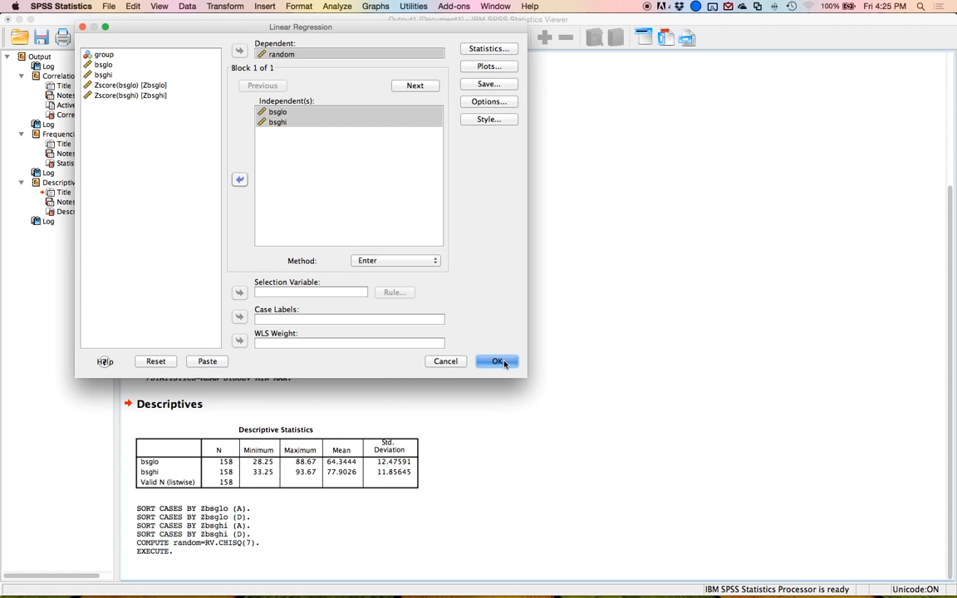
key(Return)
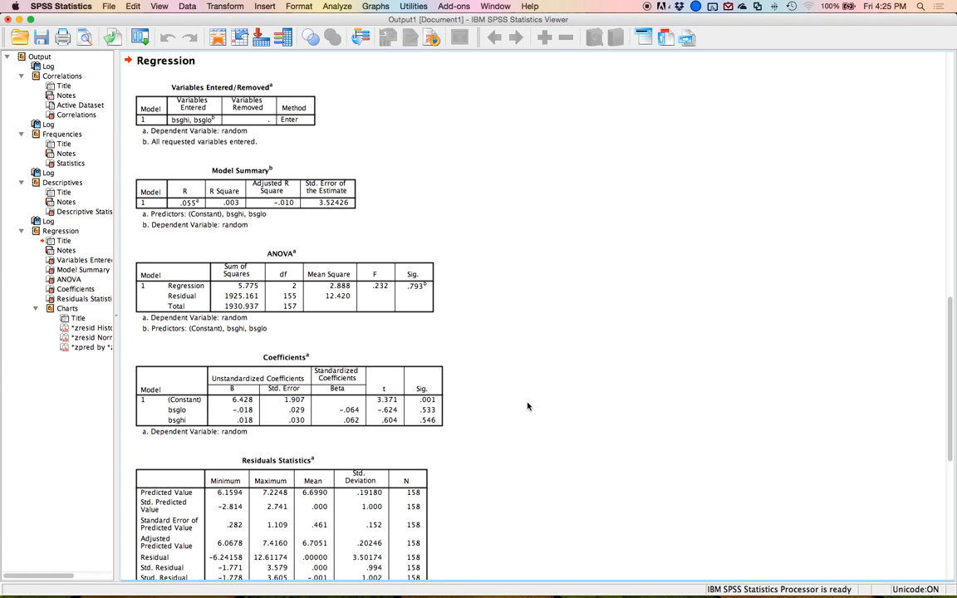
Sort the data by MAH_1 in descending order.
click(223, 40)
right_click(374, 82)
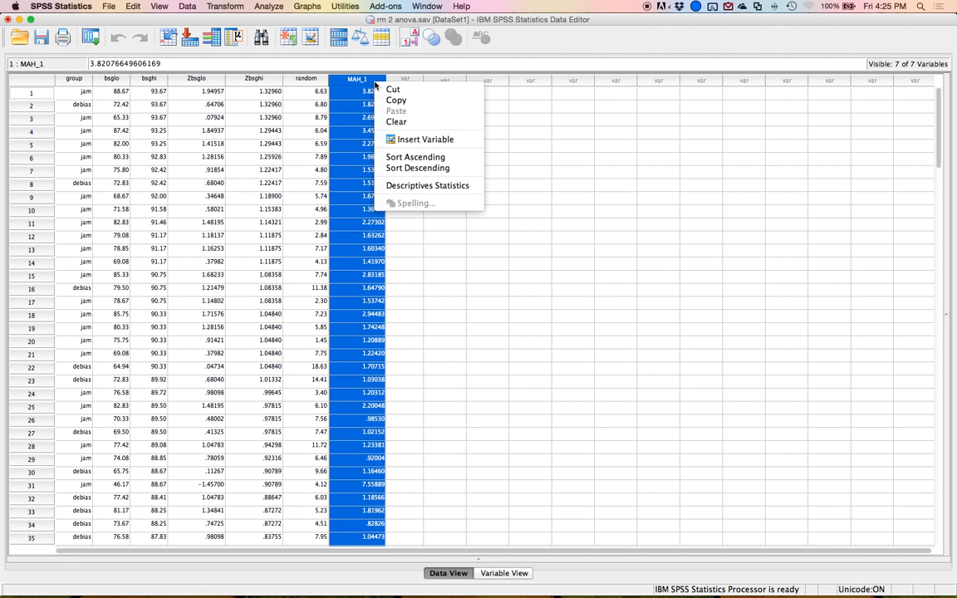
click(407, 168)
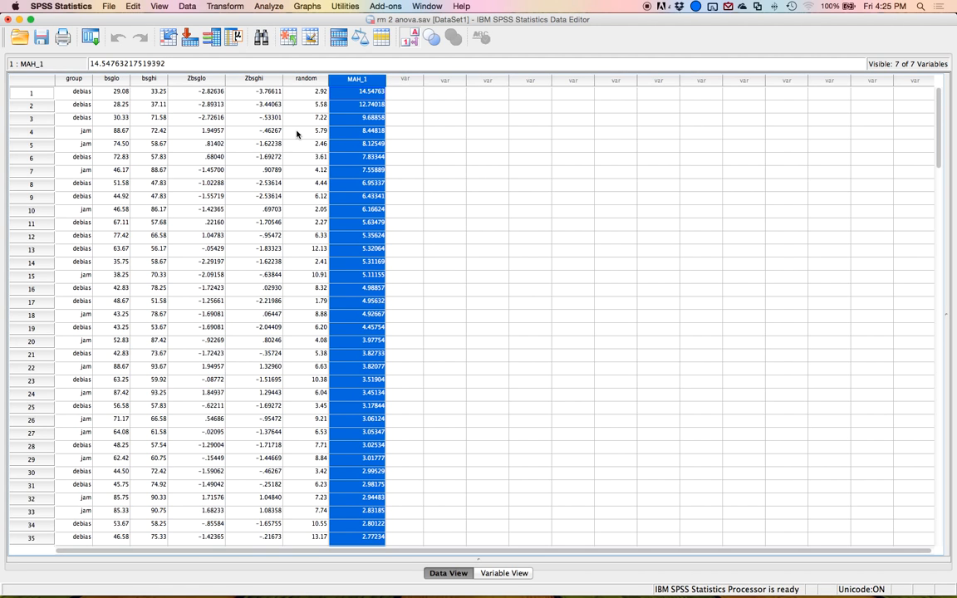
Switch to the chisq table.pdf file by searching the computer for chi square.
click(924, 6)
text(c)
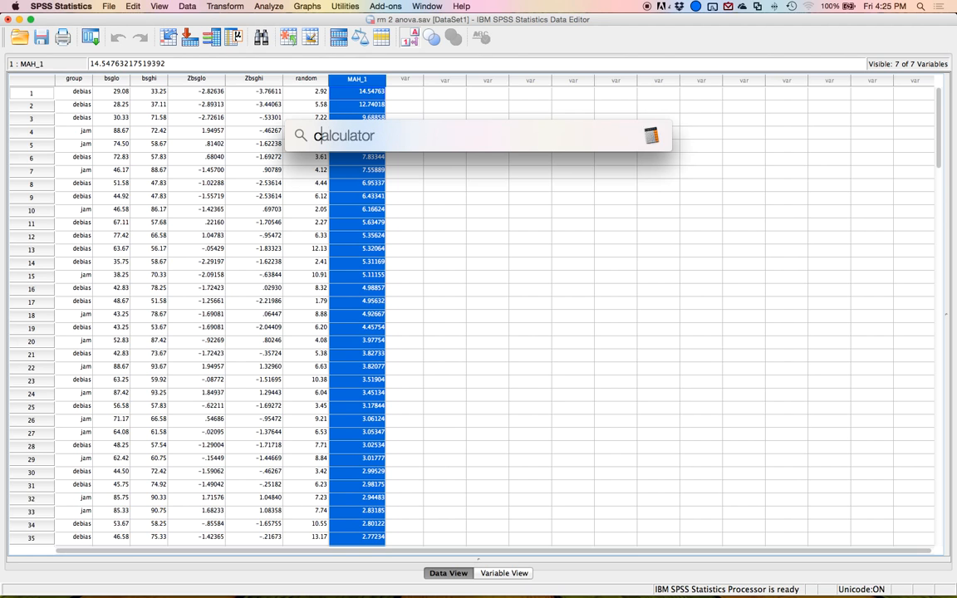
text(hi square)
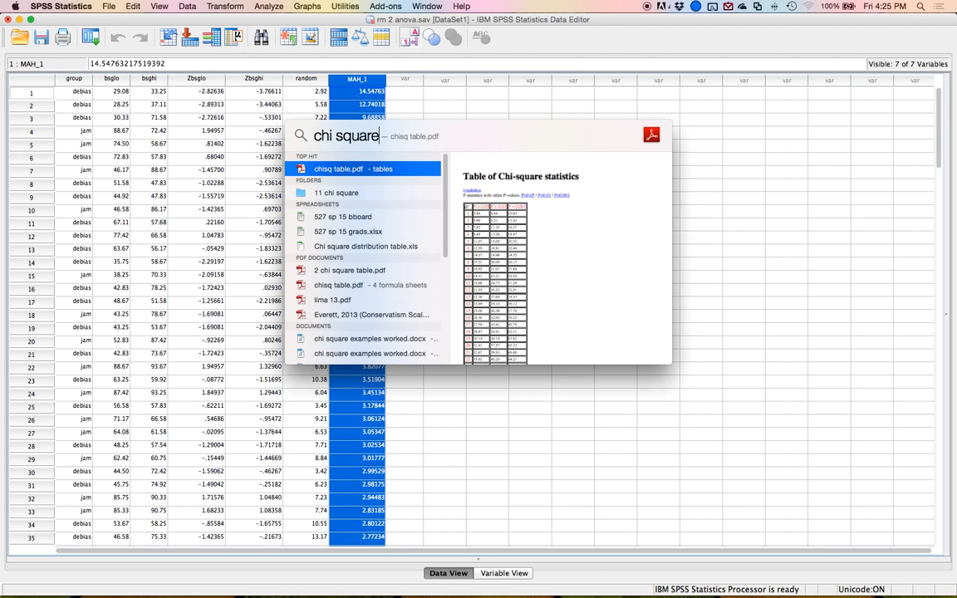
key(Return)
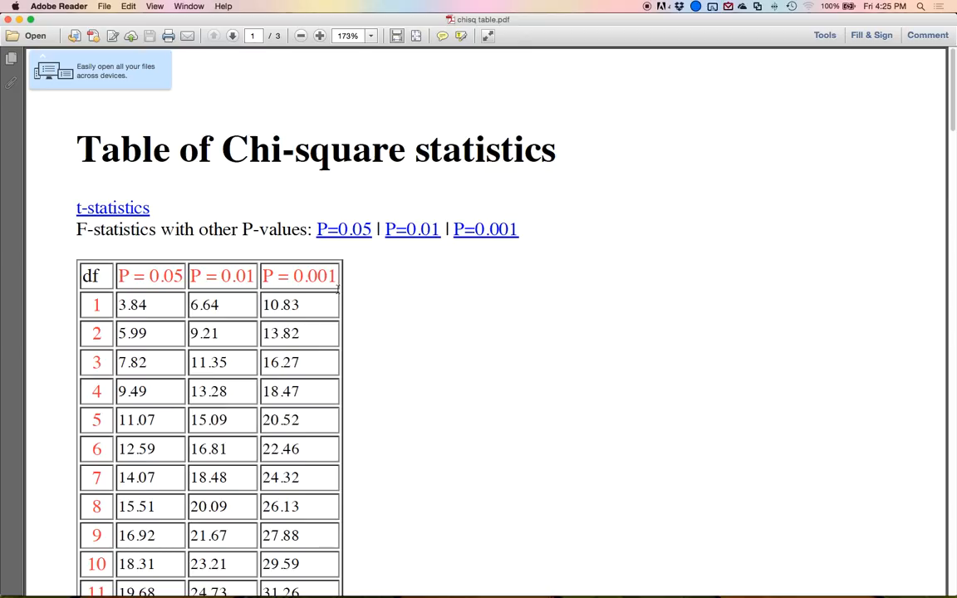
Look up the chi-square critical value for 2 df at P = 0.001, then close the table.
mouse_move(89, 328)
mouse_down()
mouse_move(123, 333)
mouse_move(91, 331)
mouse_move(108, 334)
mouse_up()
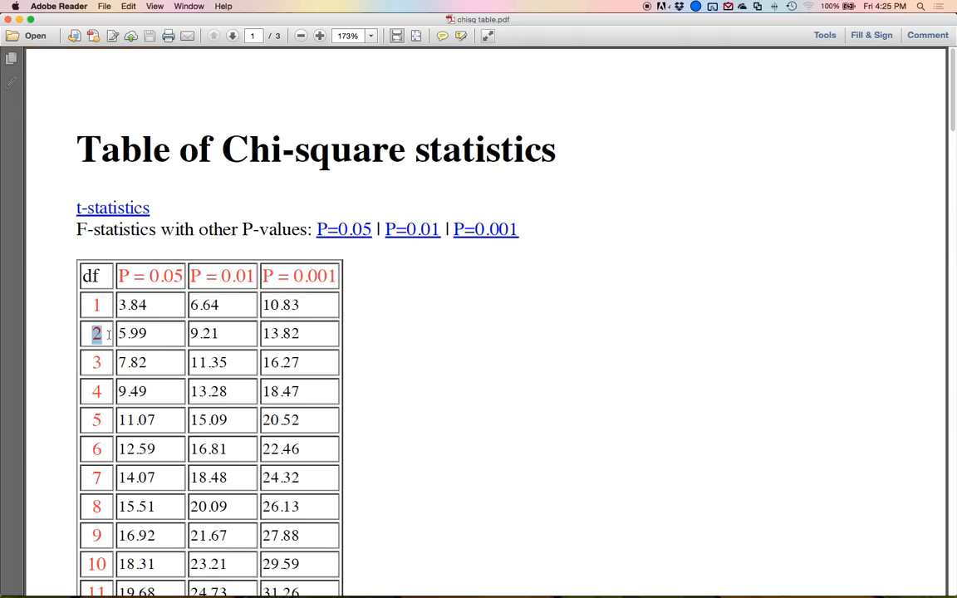
click(311, 334)
double_click(303, 276)
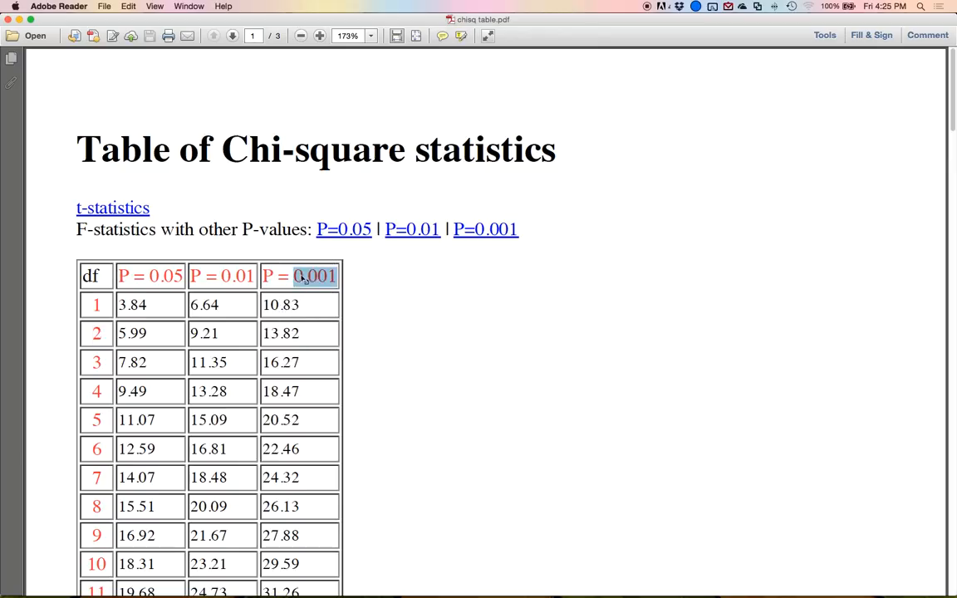
drag(309, 337, 266, 339)
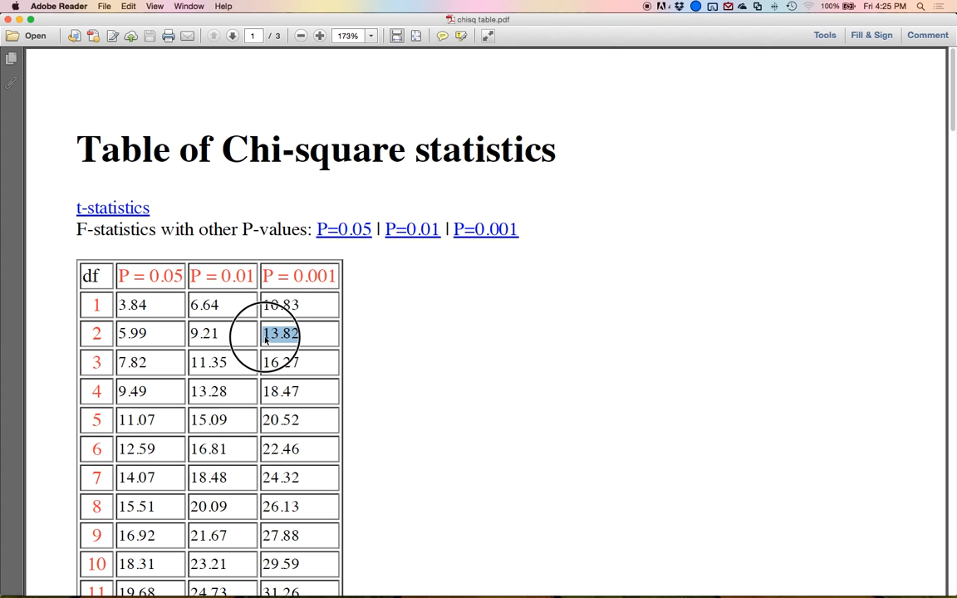
click(8, 18)
Inspect the case with the largest Mahalanobis distance in the data.
click(353, 94)
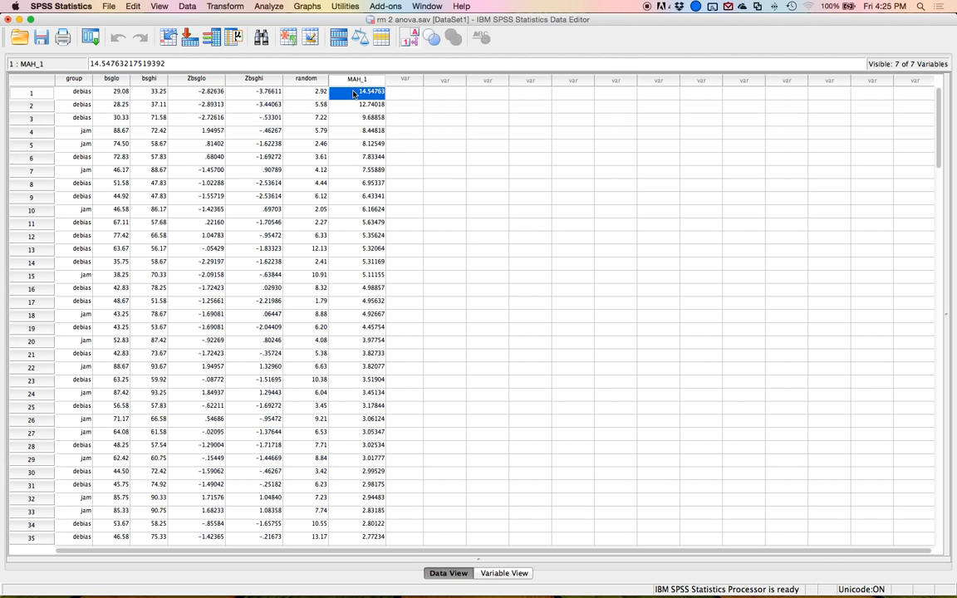
click(15, 92)
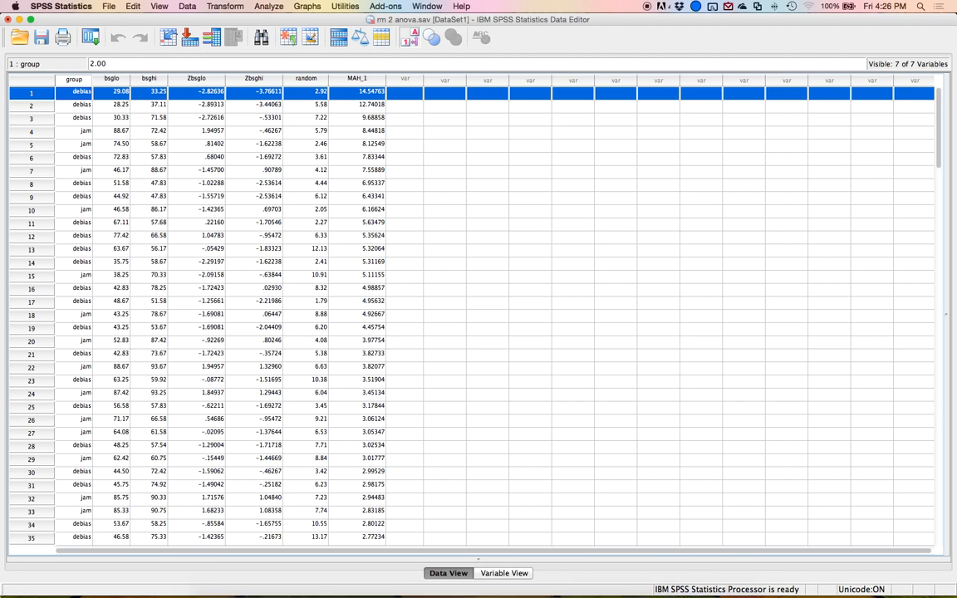
key(ctrl+Up)
click(487, 359)
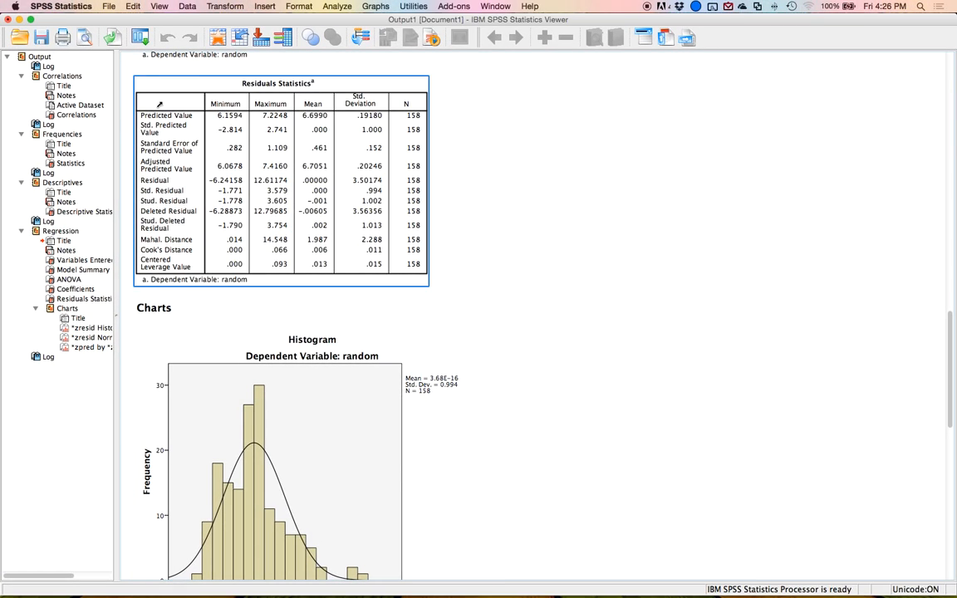
Review the output from the correlations down through the regression residual plots.
click(73, 115)
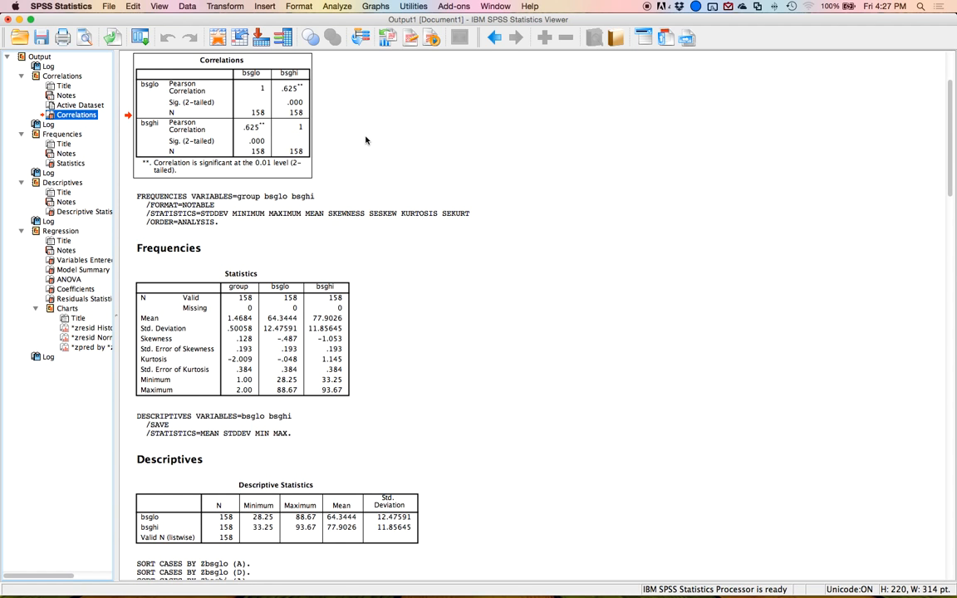
scroll(451, 194, down, 5)
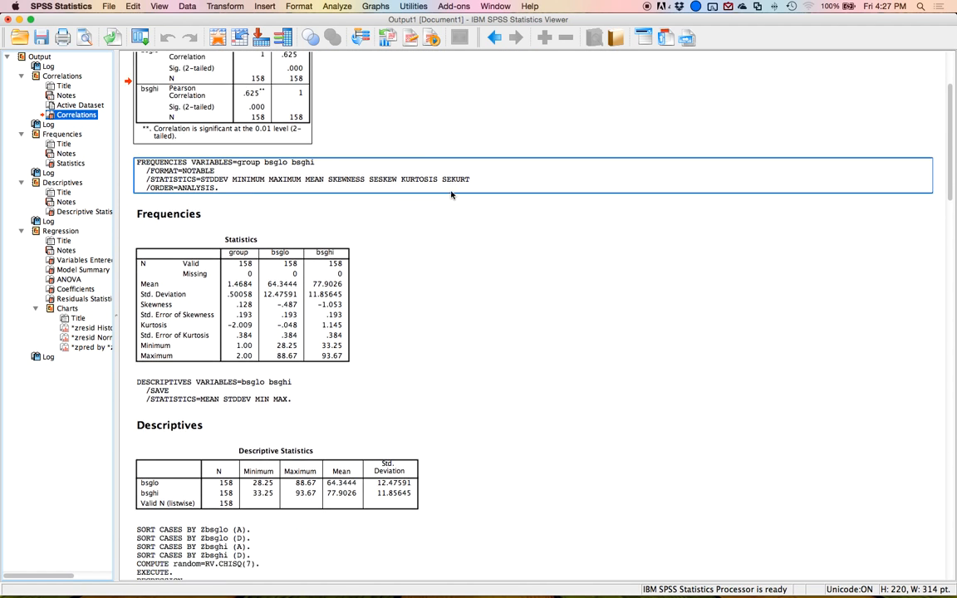
scroll(452, 193, down, 20)
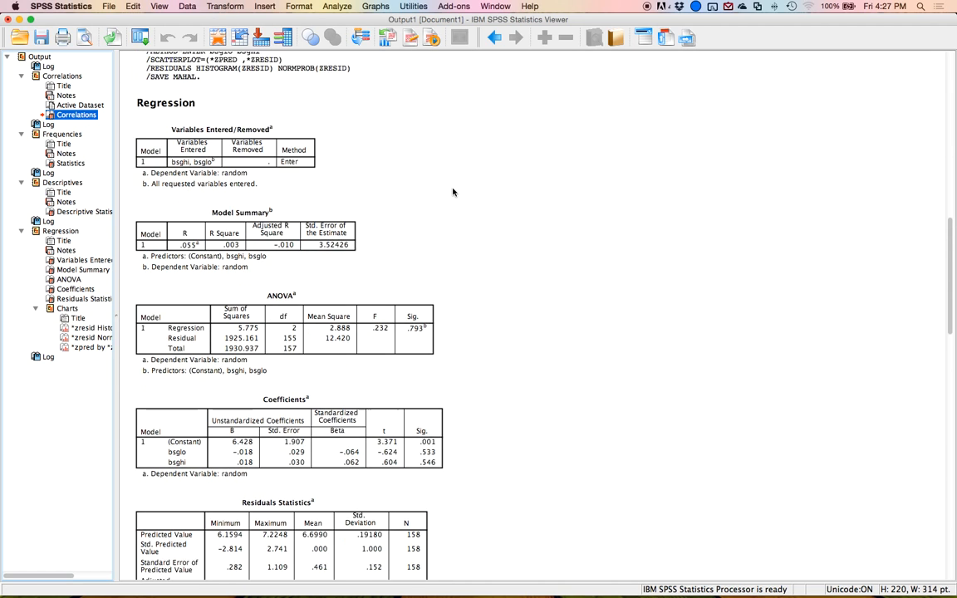
scroll(453, 192, down, 20)
click(453, 191)
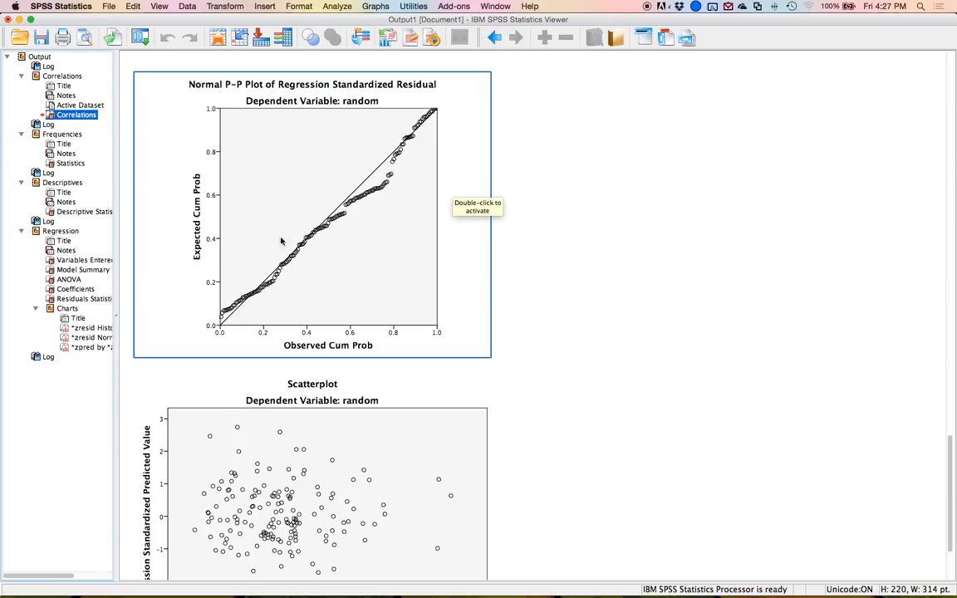
scroll(335, 221, up, 3)
scroll(374, 241, up, 10)
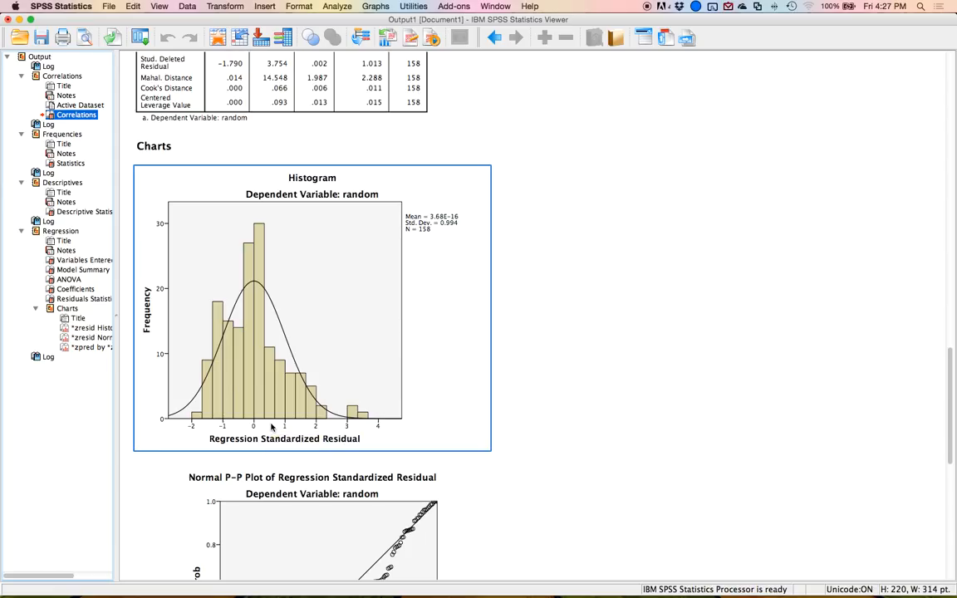
scroll(234, 361, up, 1)
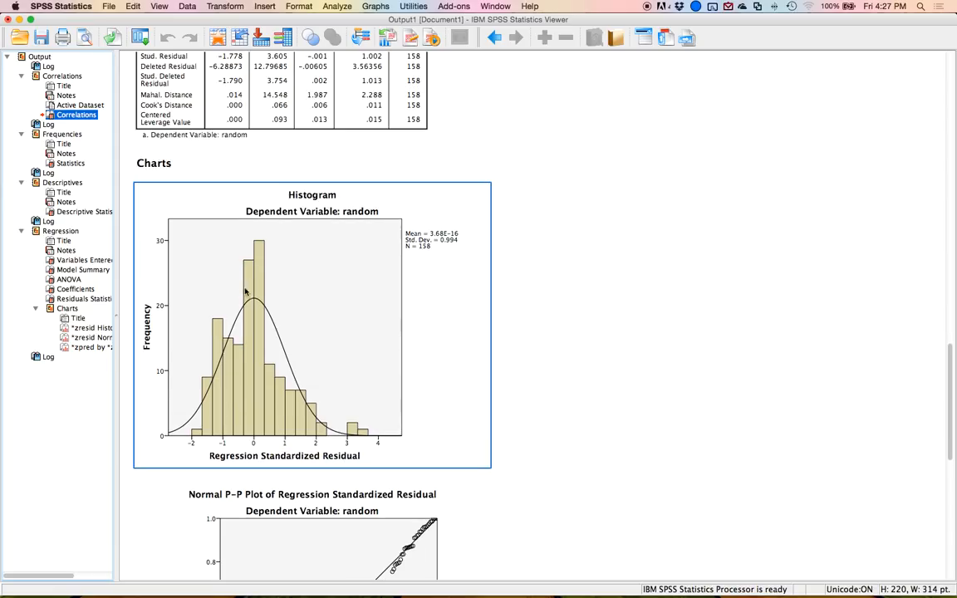
Review the frequency statistics, descriptives, regression syntax and residual charts in the output.
click(77, 163)
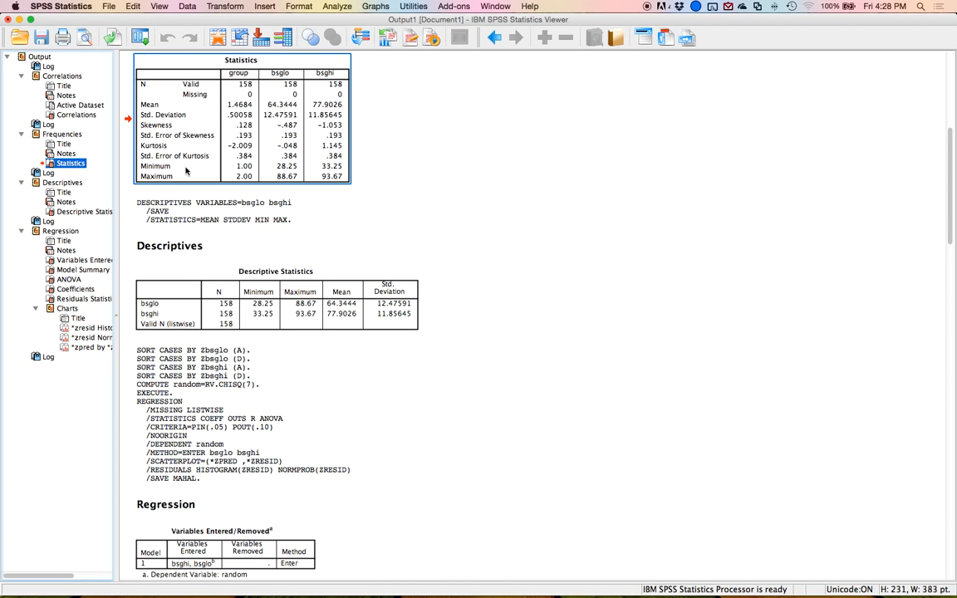
scroll(239, 200, down, 2)
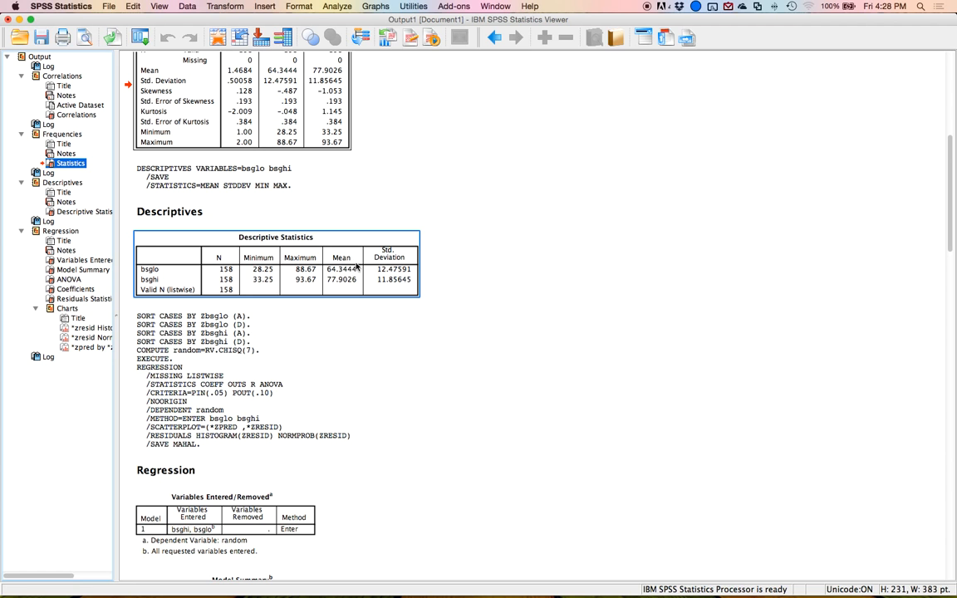
scroll(410, 297, down, 15)
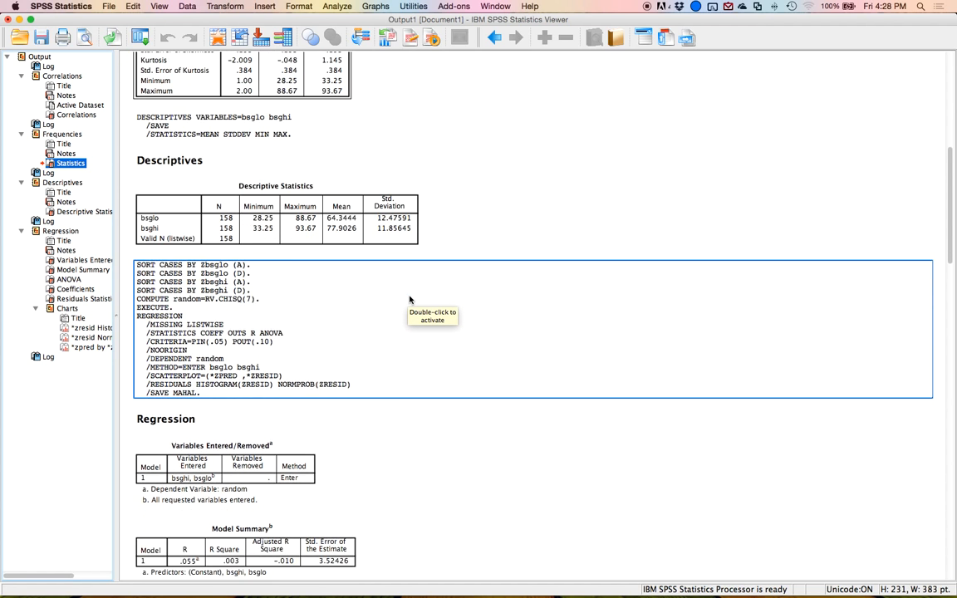
scroll(409, 298, down, 18)
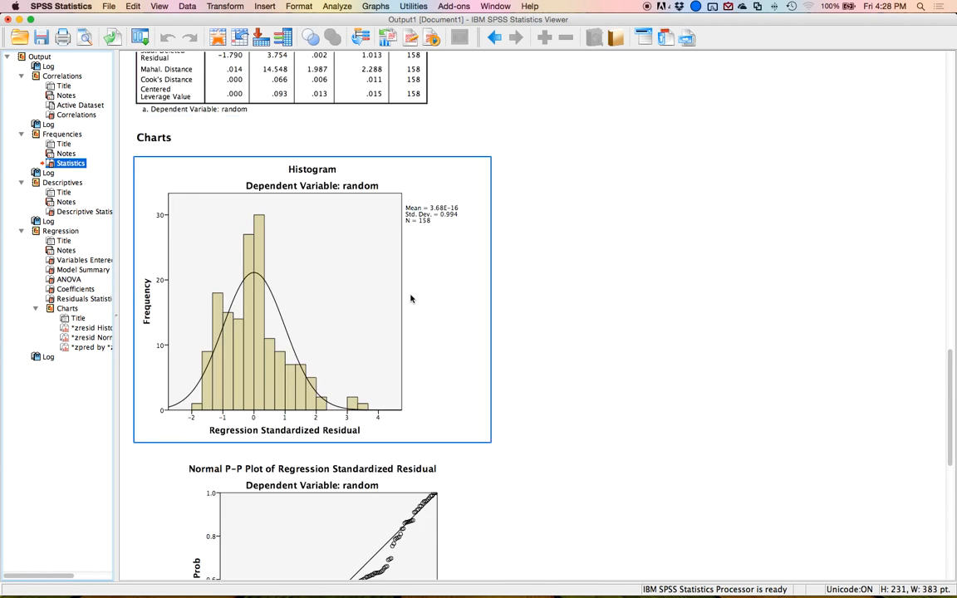
scroll(411, 298, down, 4)
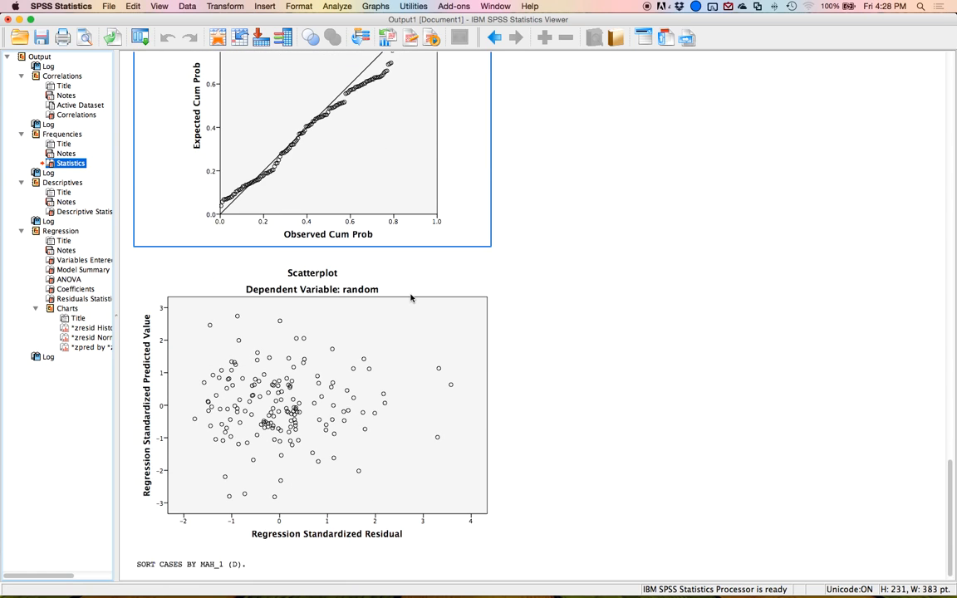
Examine the residual histogram, P-P plot and scatterplot charts in the output.
click(410, 297)
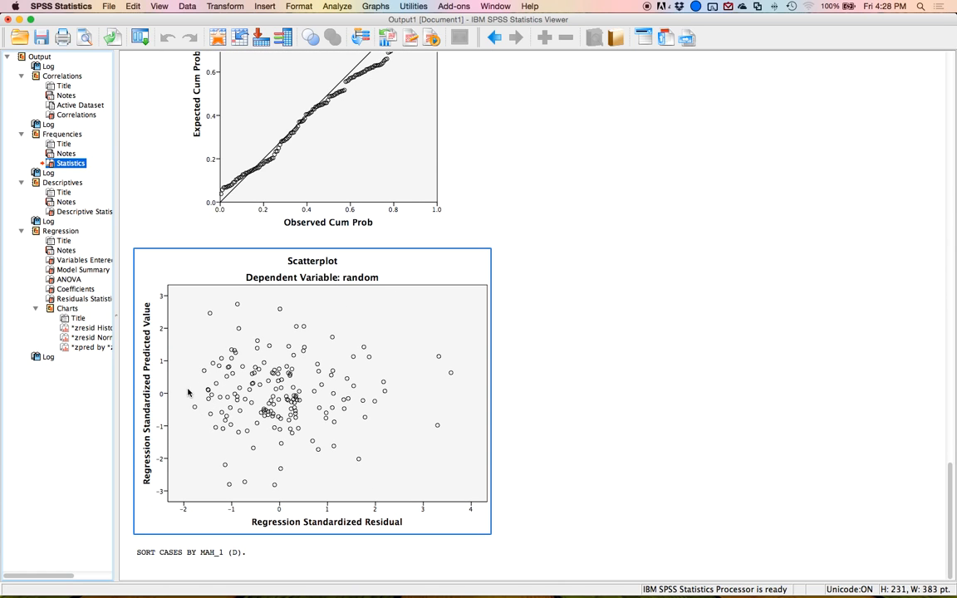
click(533, 401)
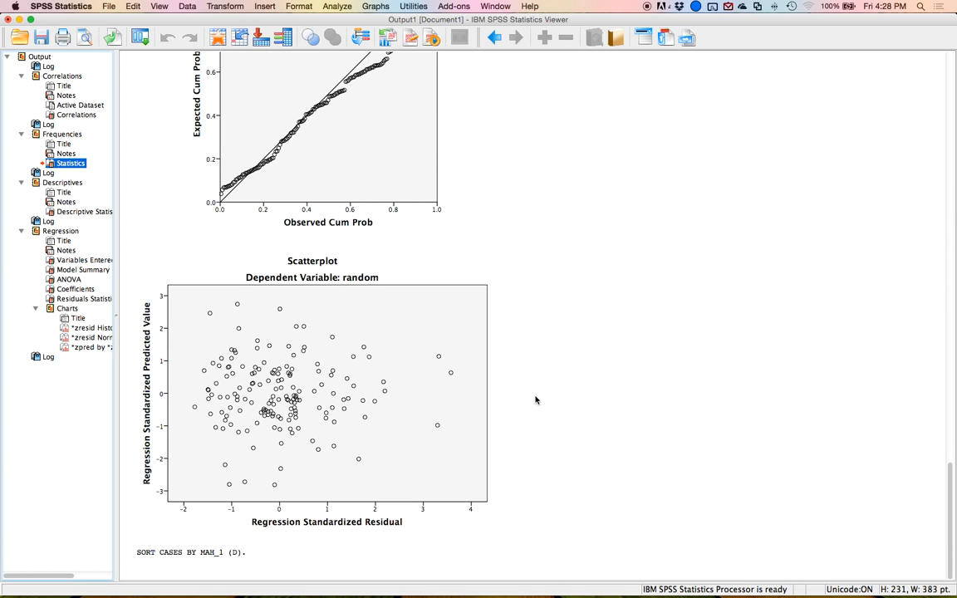
click(479, 360)
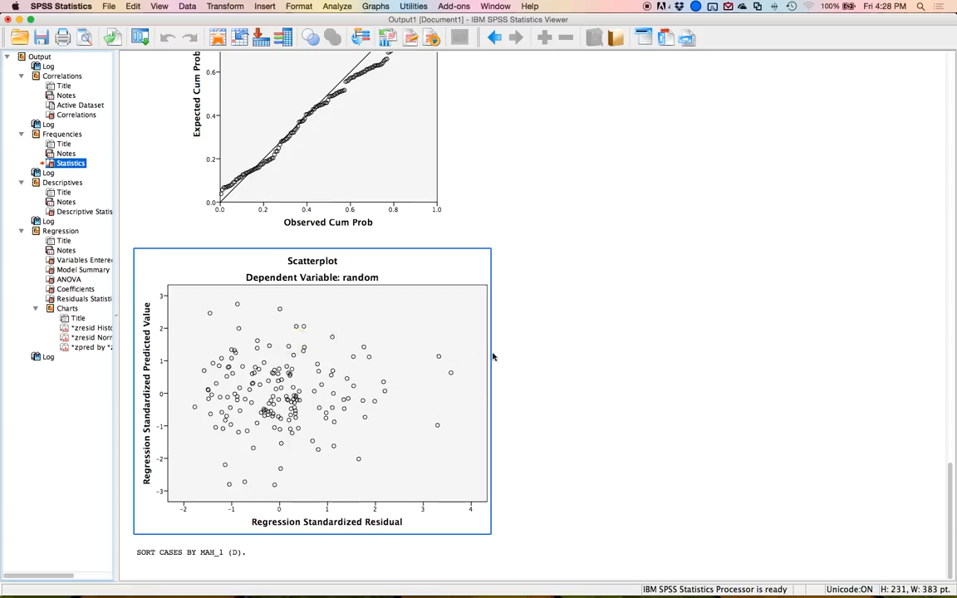
scroll(438, 261, up, 10)
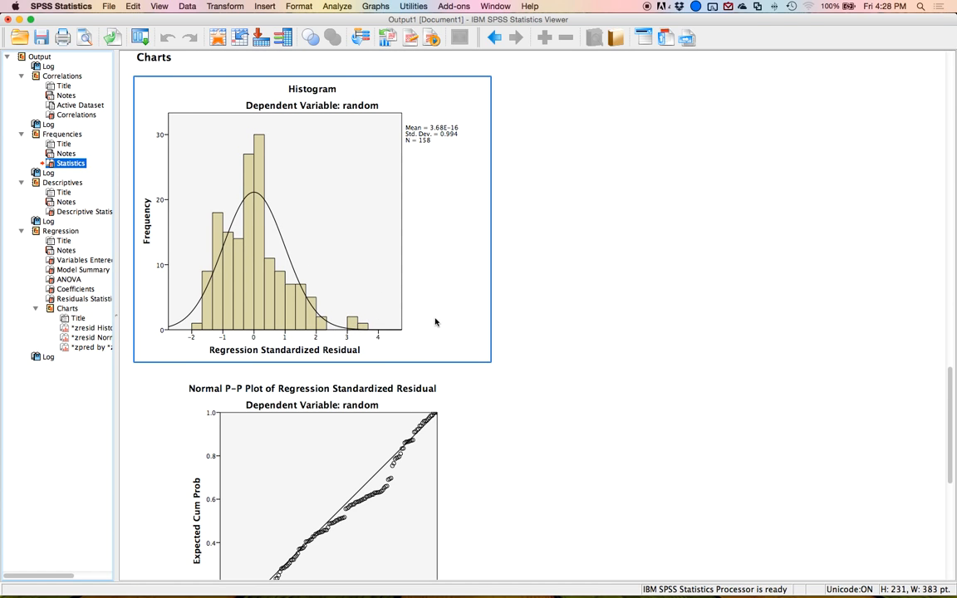
scroll(508, 357, down, 10)
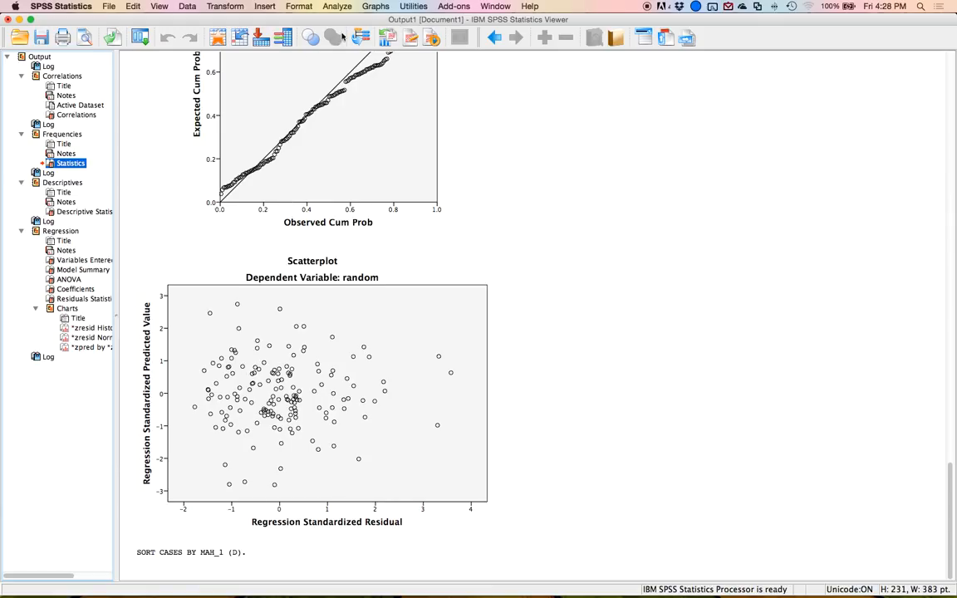
Start a Repeated Measures analysis and define a within-subject factor named bsg with 2 levels.
click(360, 7)
mouse_move(337, 8)
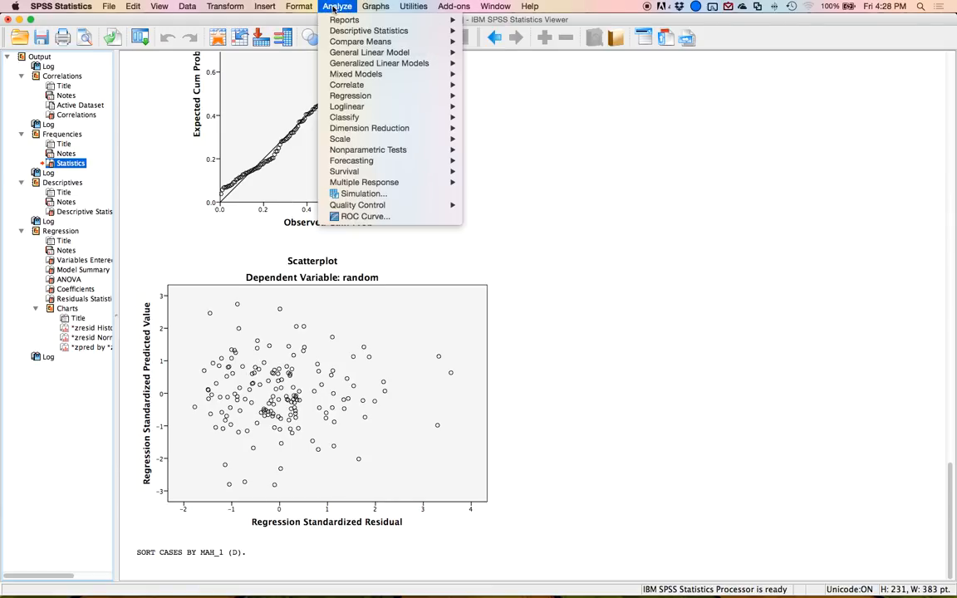
mouse_move(388, 54)
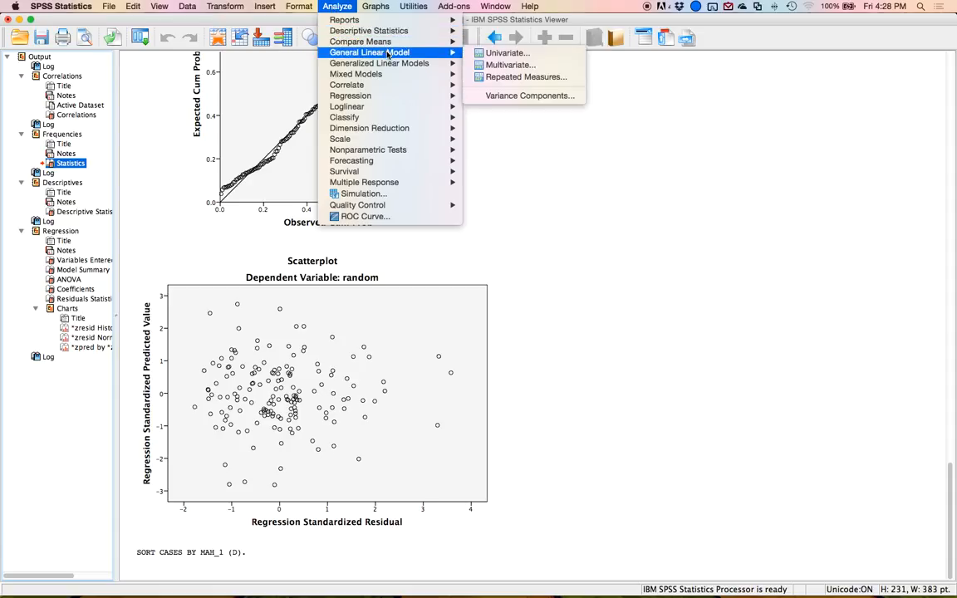
click(559, 79)
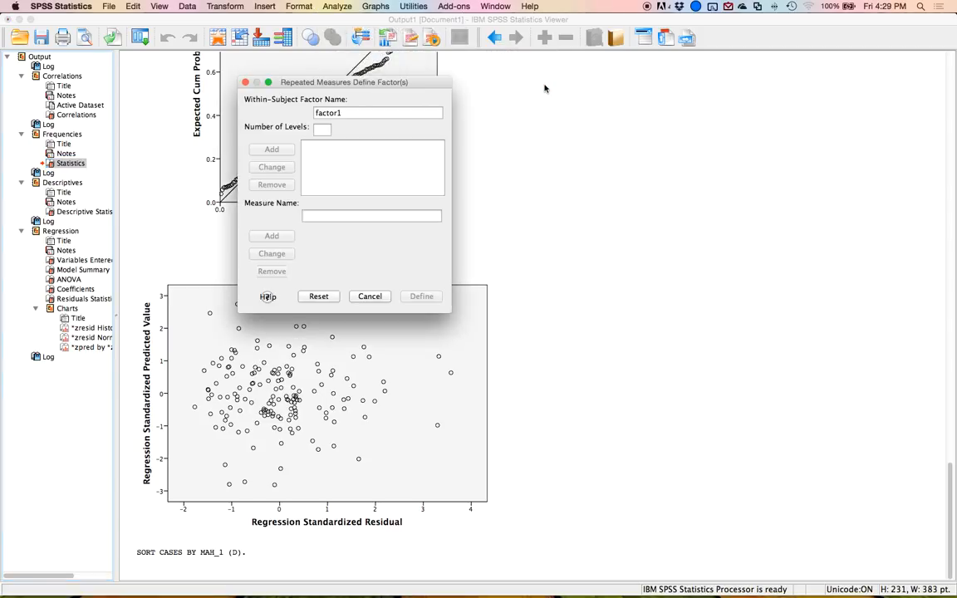
double_click(317, 113)
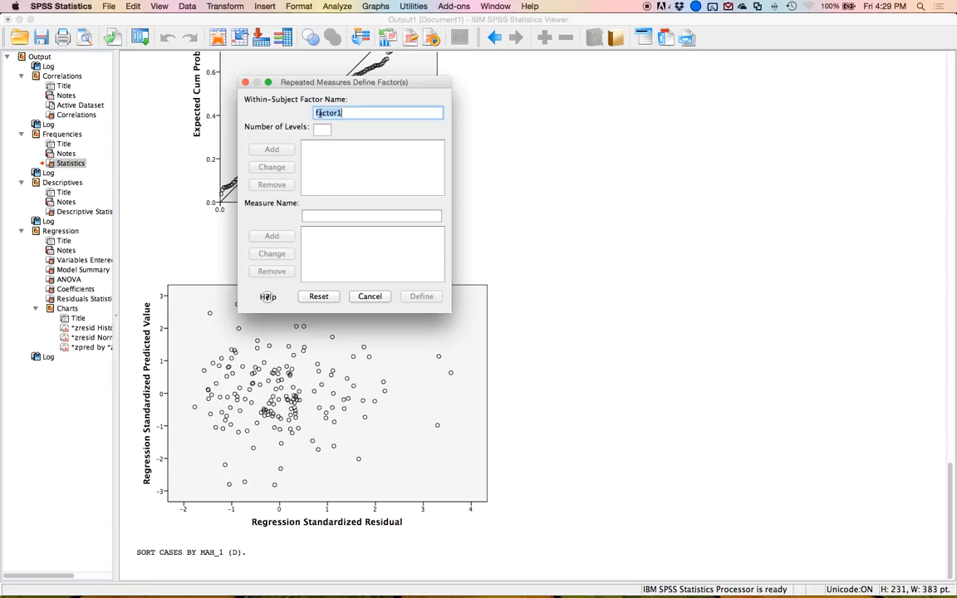
text(b)
text(eg)
key(Tab)
text(2)
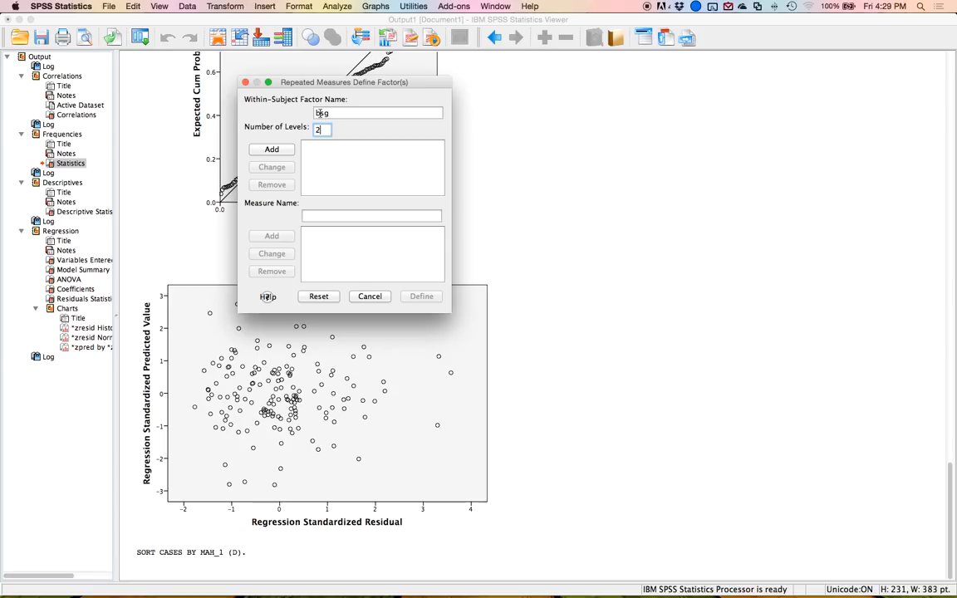
click(259, 153)
click(419, 302)
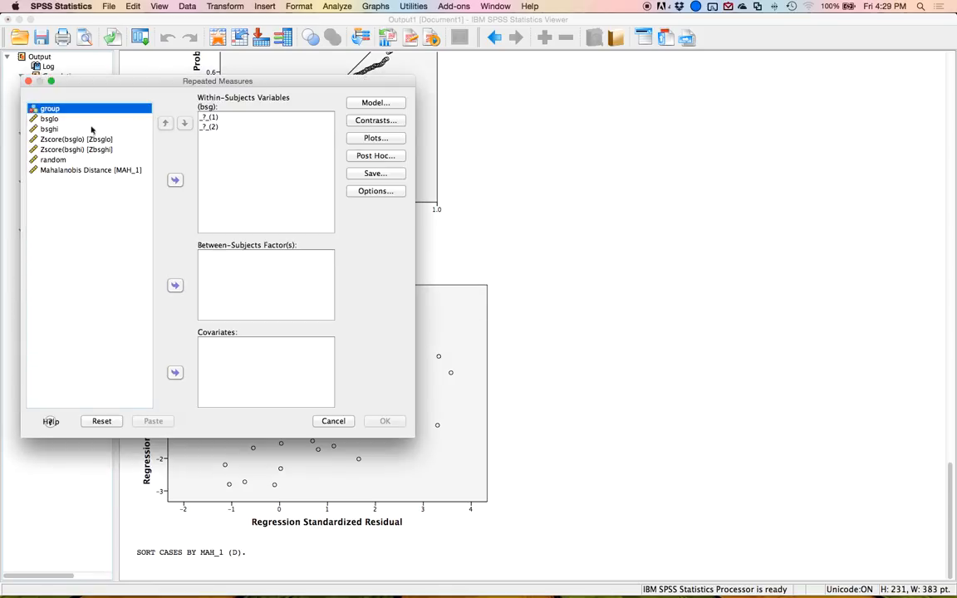
Assign bsglo and bsghi as the within-subjects variables and group as the between-subjects factor.
click(47, 119)
shift+click(48, 128)
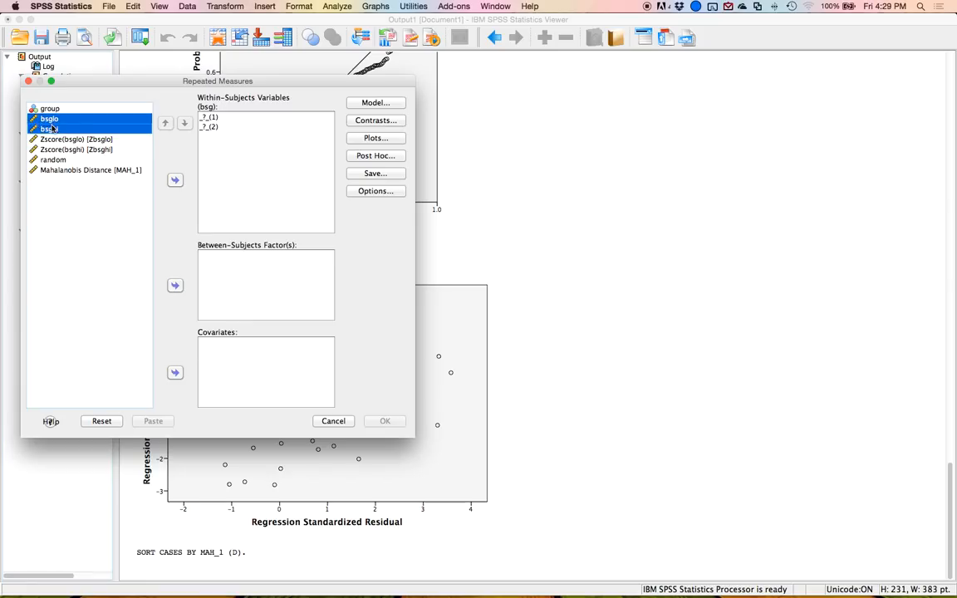
click(175, 179)
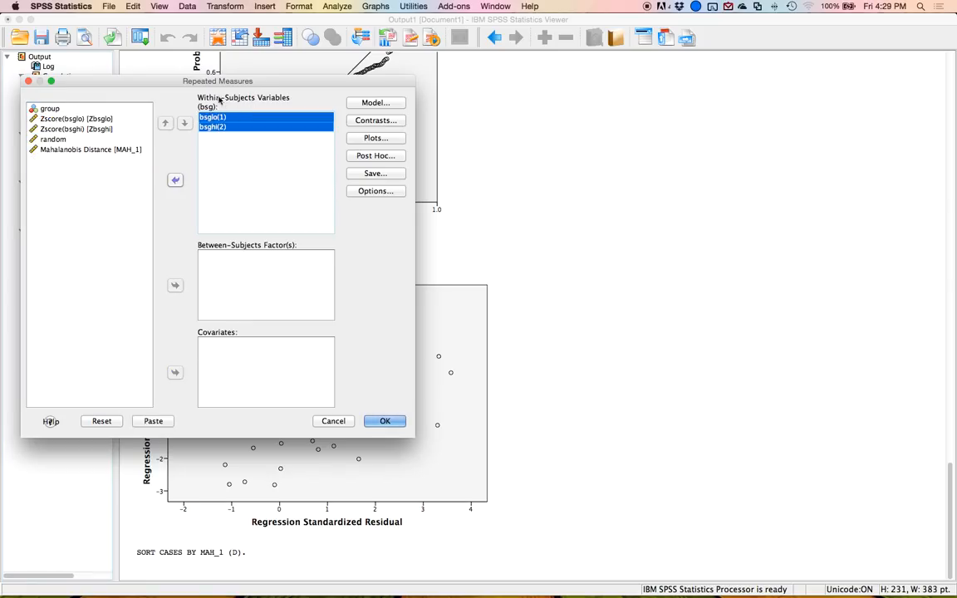
click(47, 107)
click(175, 285)
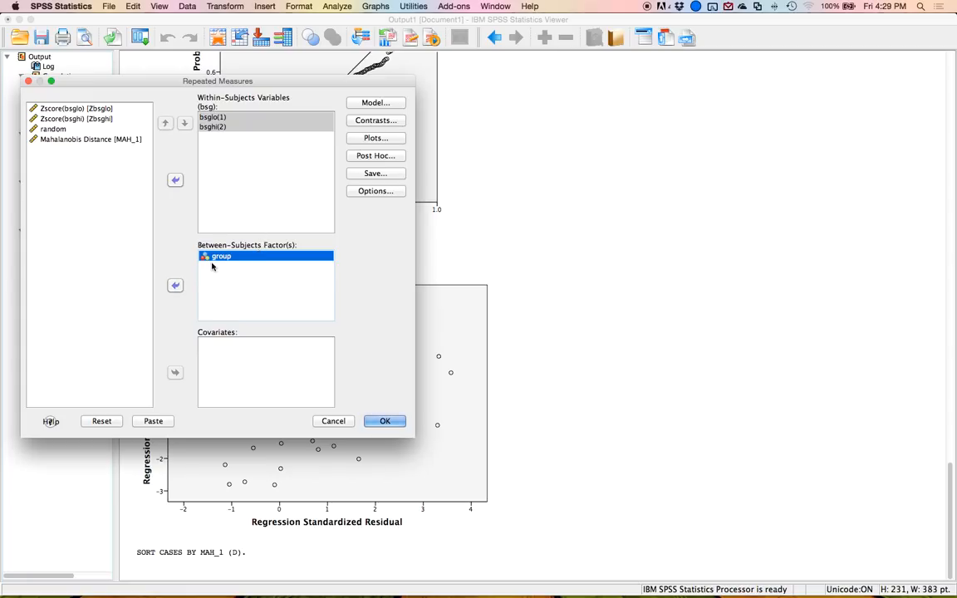
click(257, 256)
drag(300, 81, 358, 86)
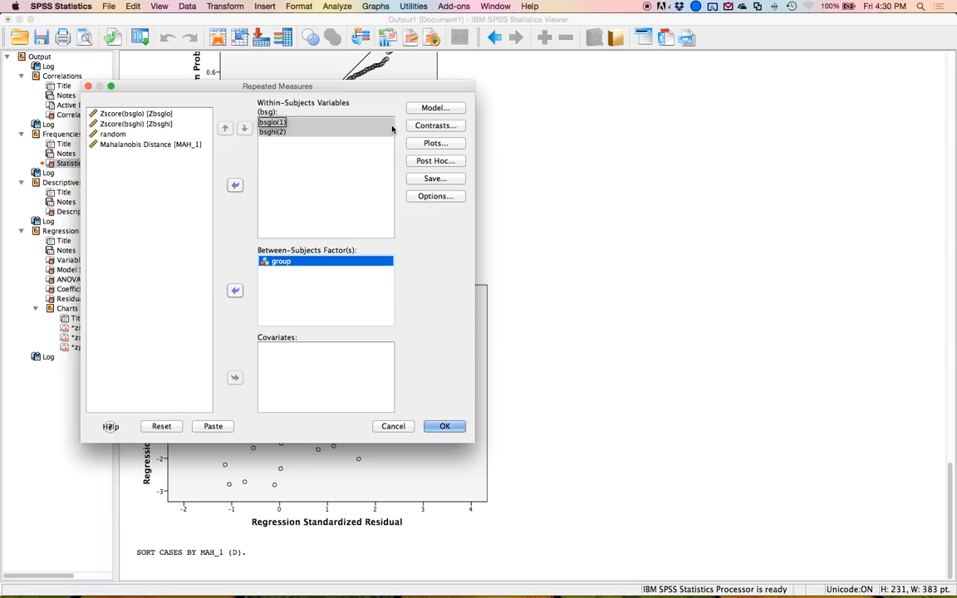
Request Tukey post hoc tests for the group factor.
click(435, 160)
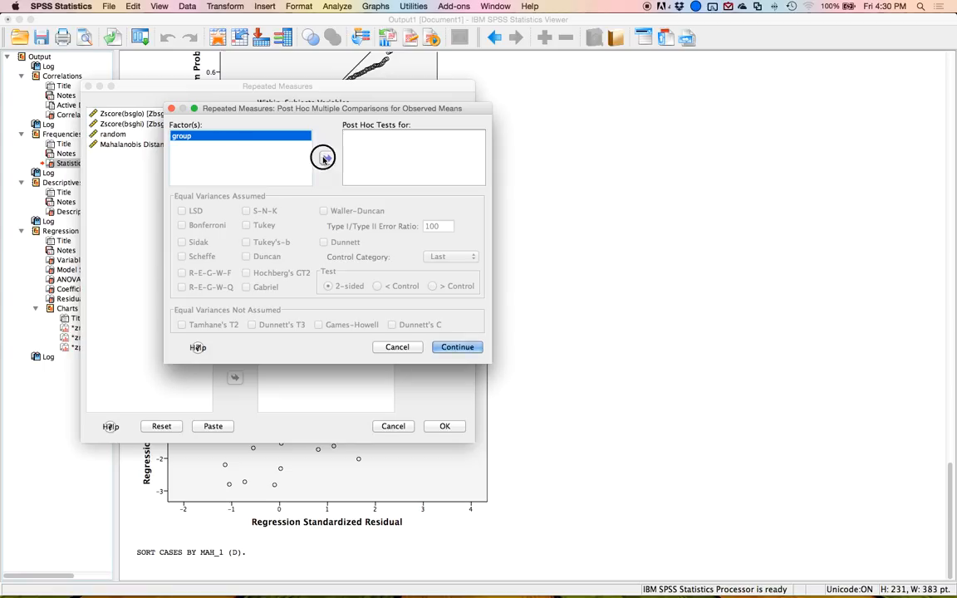
click(327, 158)
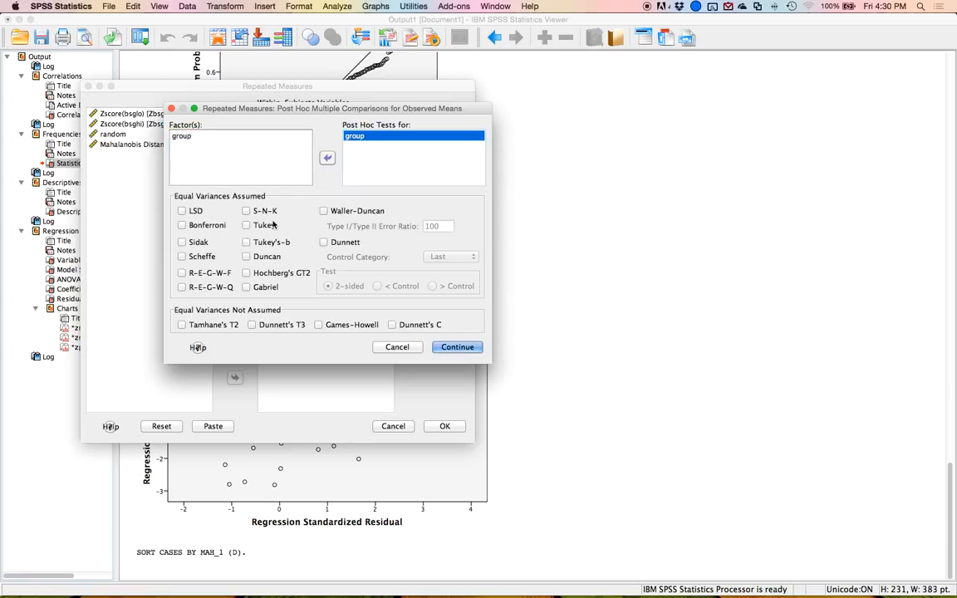
click(247, 225)
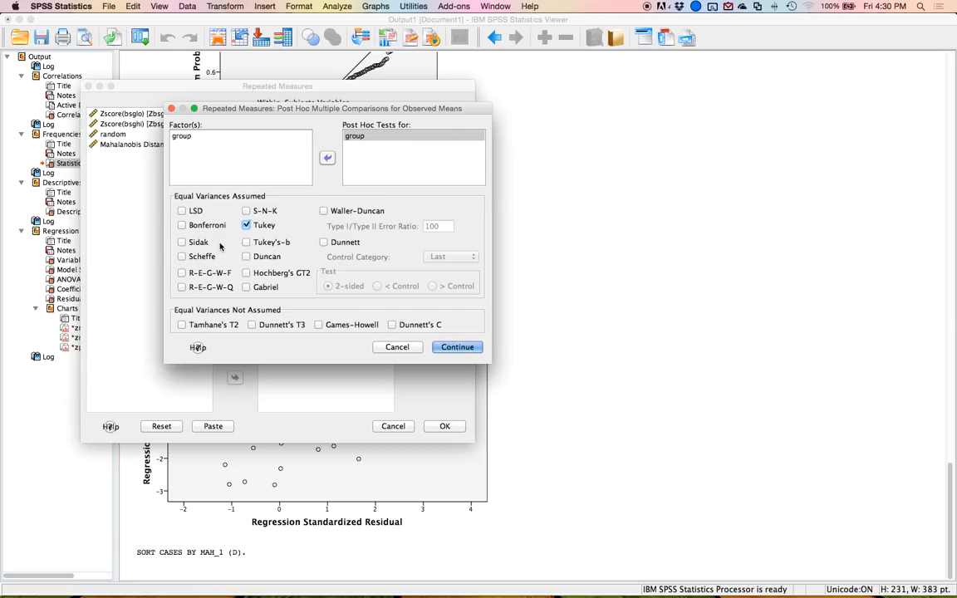
click(457, 347)
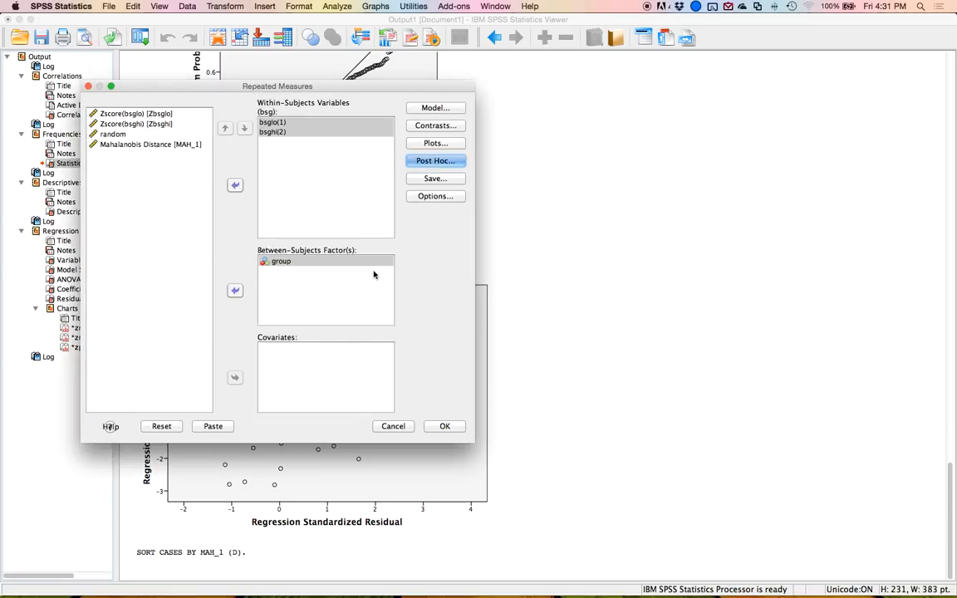
Display estimated marginal means for group, bsg and group*bsg.
click(443, 197)
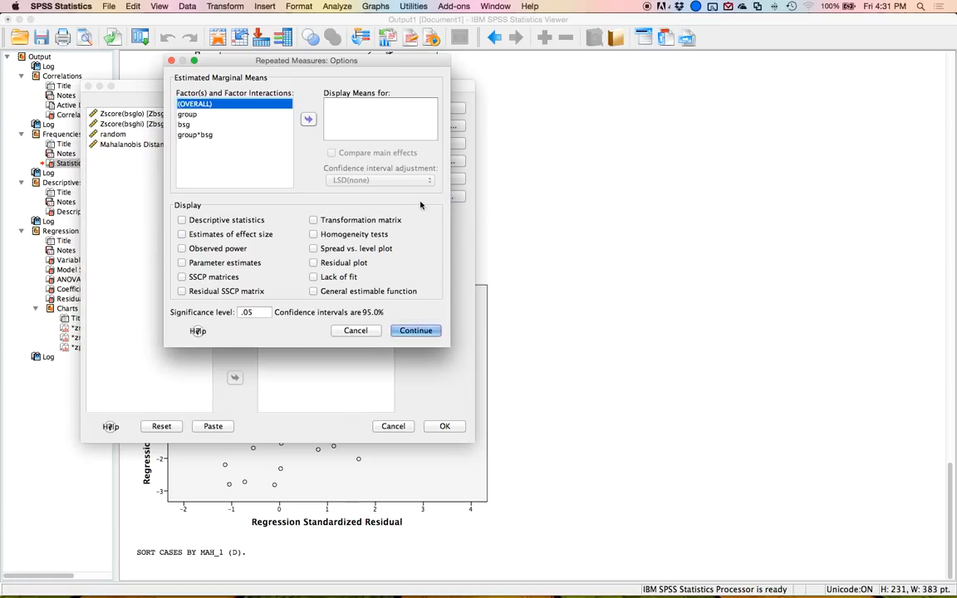
click(189, 114)
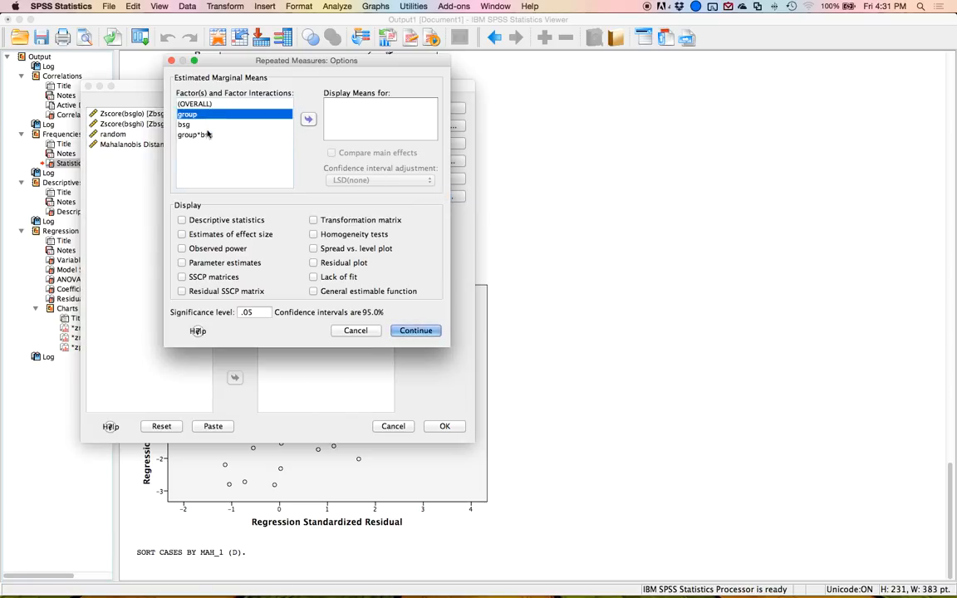
shift+click(200, 134)
click(309, 119)
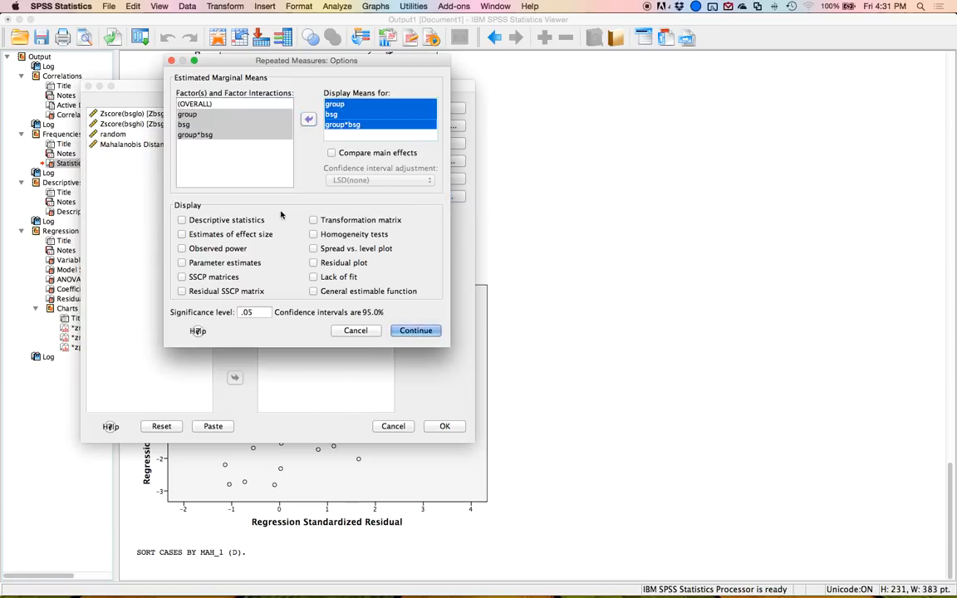
click(332, 152)
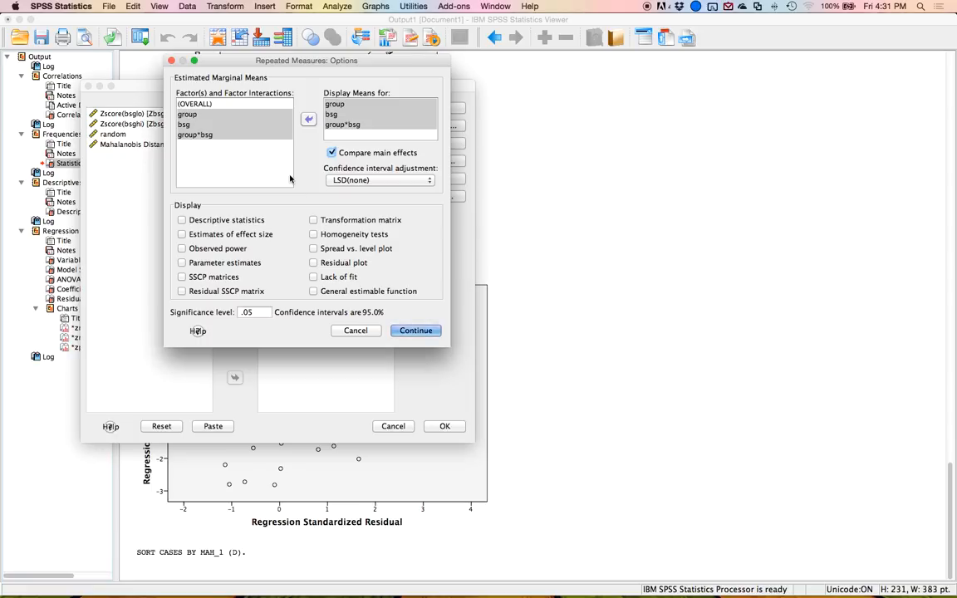
click(363, 180)
click(366, 190)
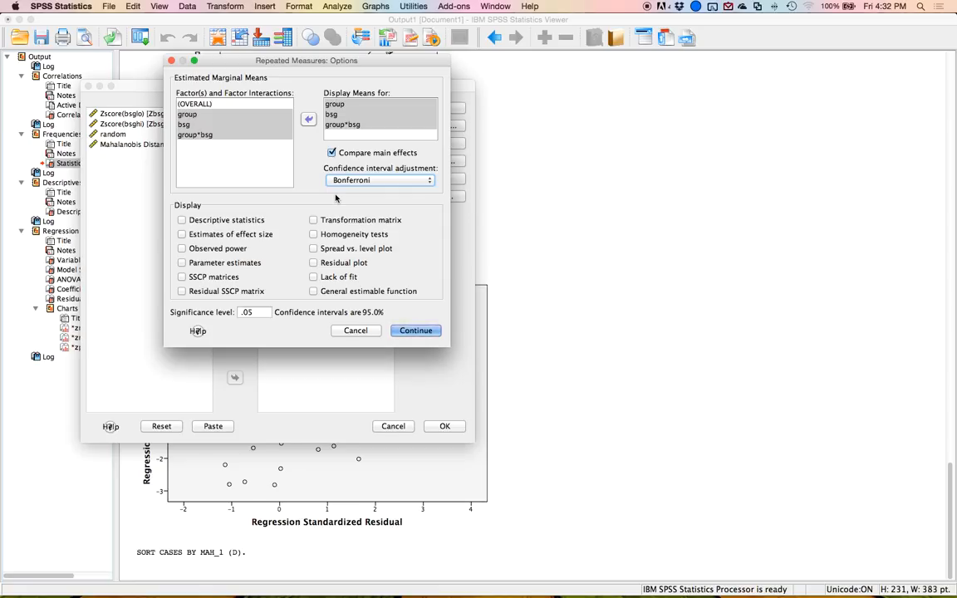
click(333, 153)
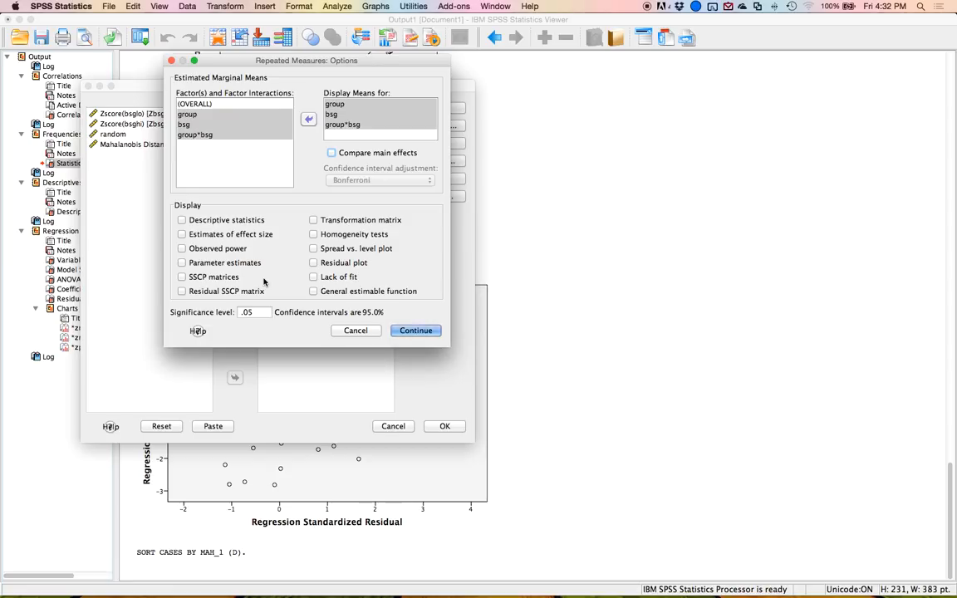
Turn on descriptive statistics, estimates of effect size and homogeneity tests, and confirm the options.
click(226, 221)
click(236, 237)
click(315, 221)
click(314, 221)
click(313, 236)
click(414, 331)
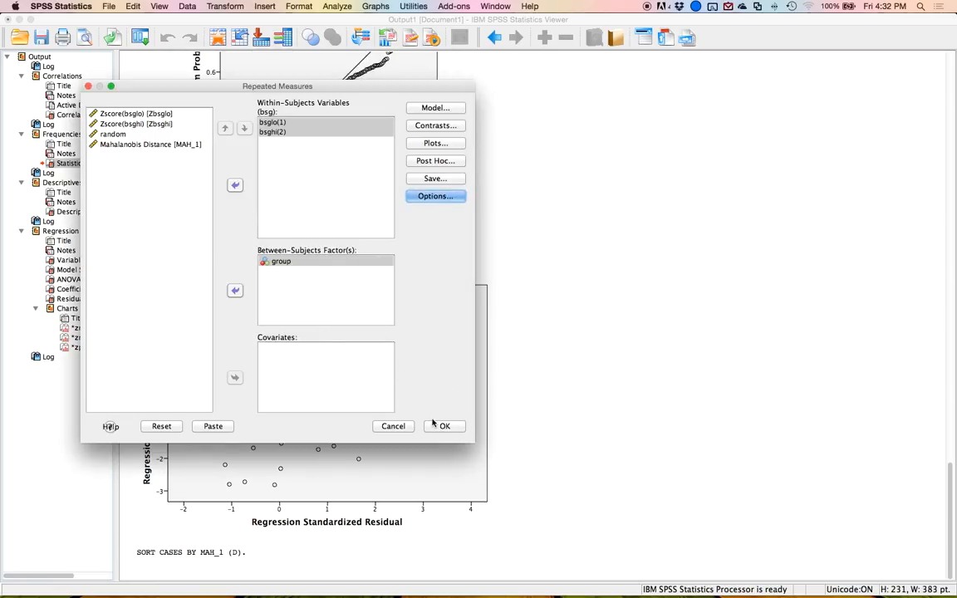
Add profile plots group*bsg and bsg*group, then run the repeated-measures ANOVA.
click(437, 143)
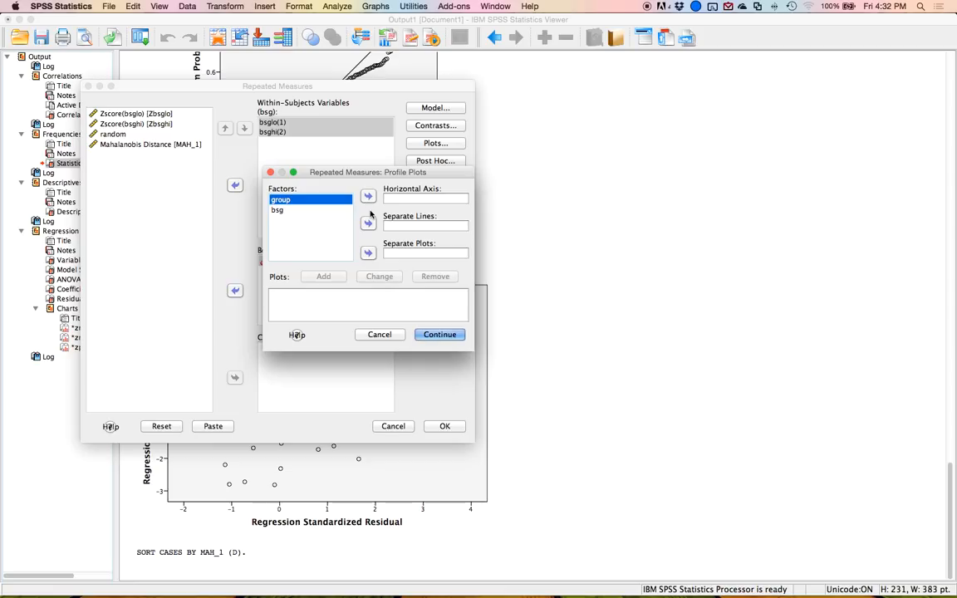
double_click(314, 200)
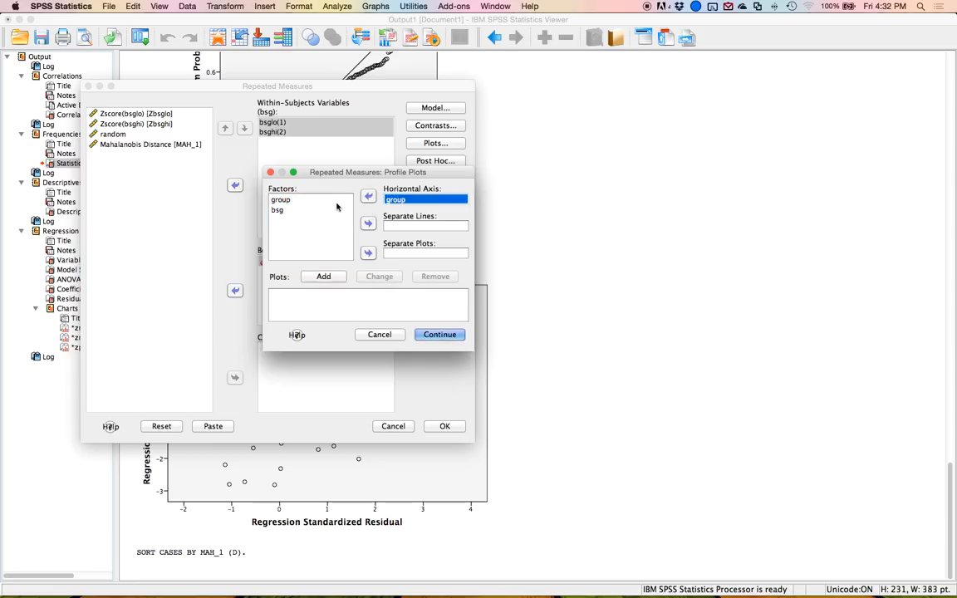
click(317, 210)
click(368, 223)
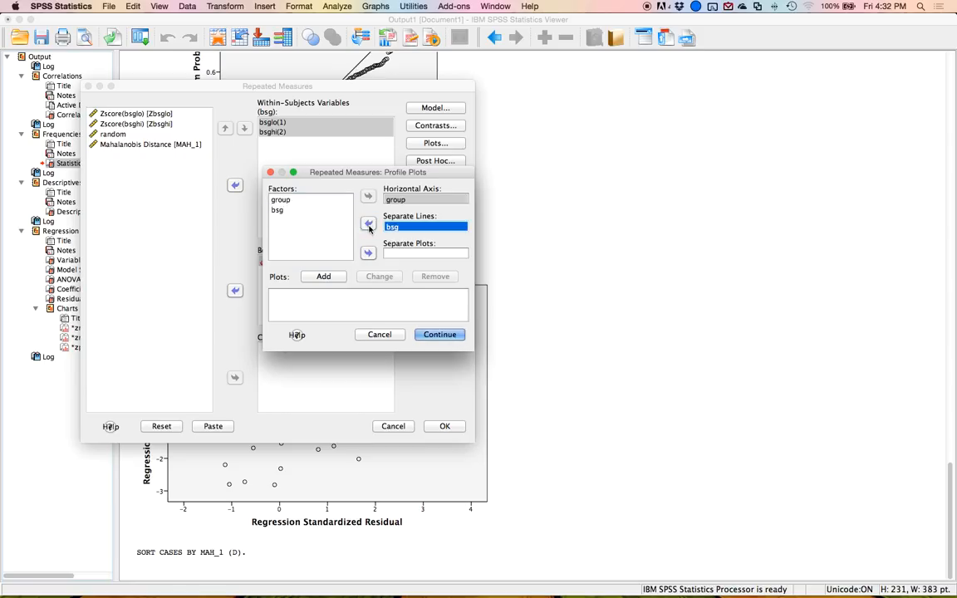
click(322, 277)
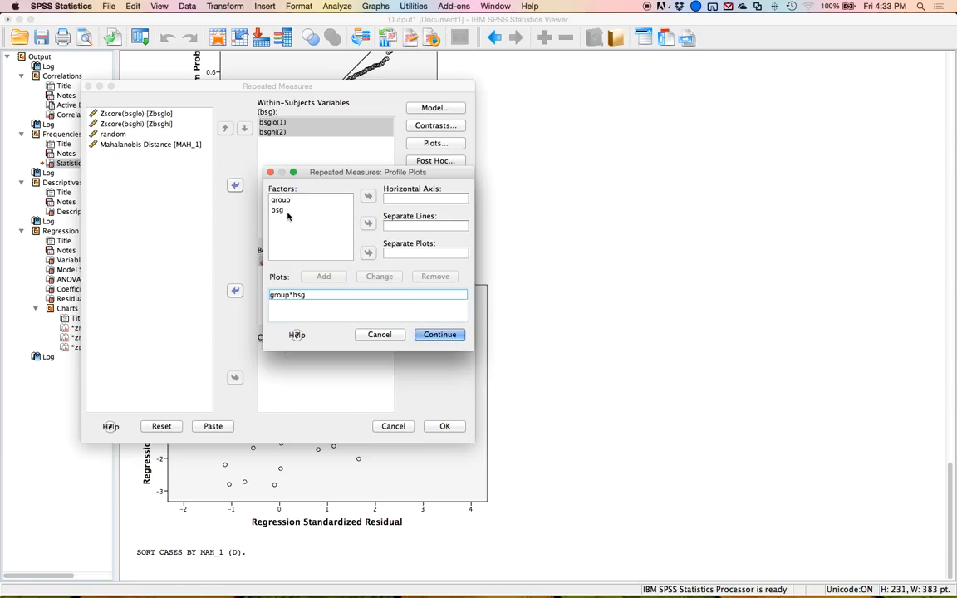
click(291, 211)
double_click(329, 210)
click(298, 200)
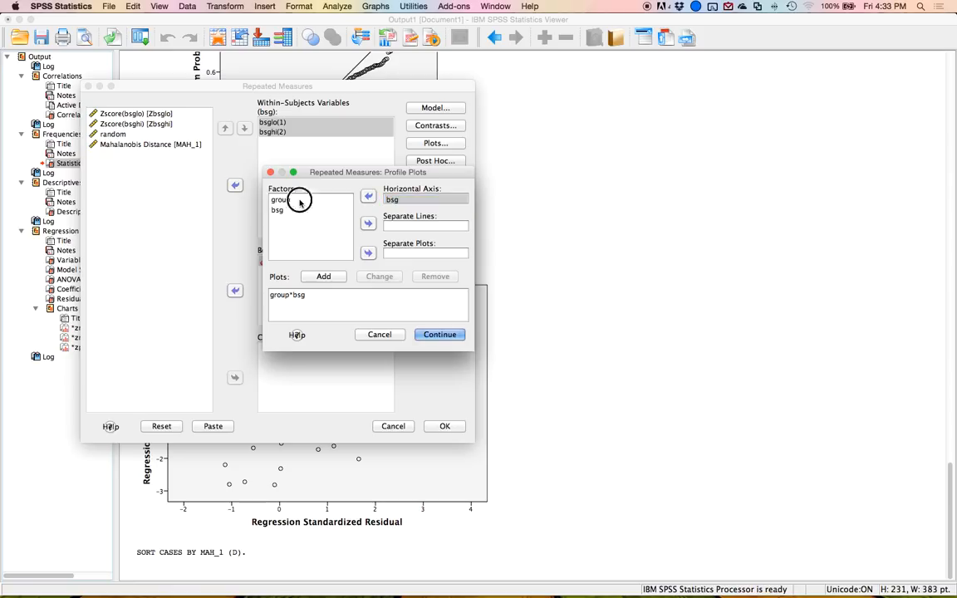
double_click(324, 201)
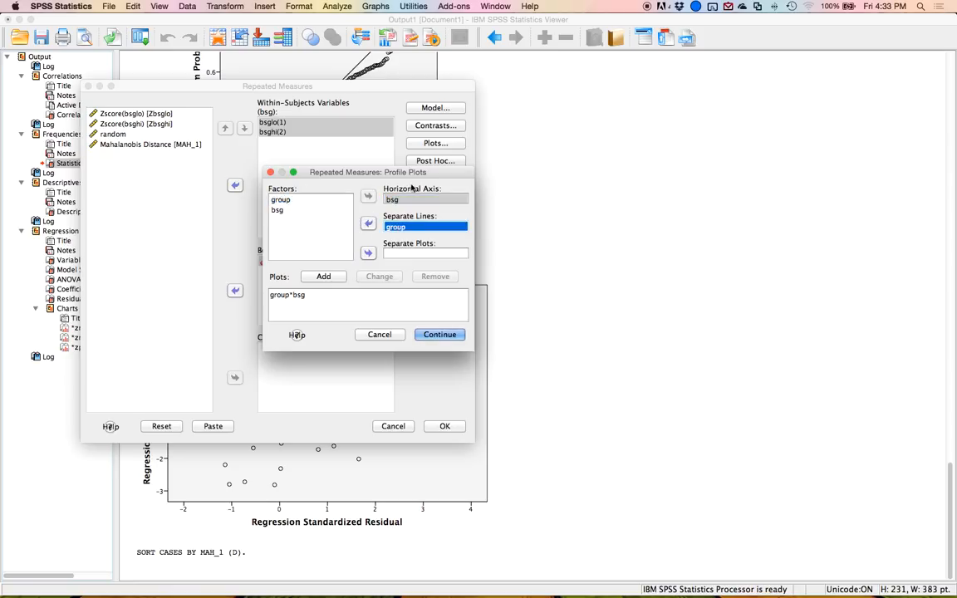
click(328, 276)
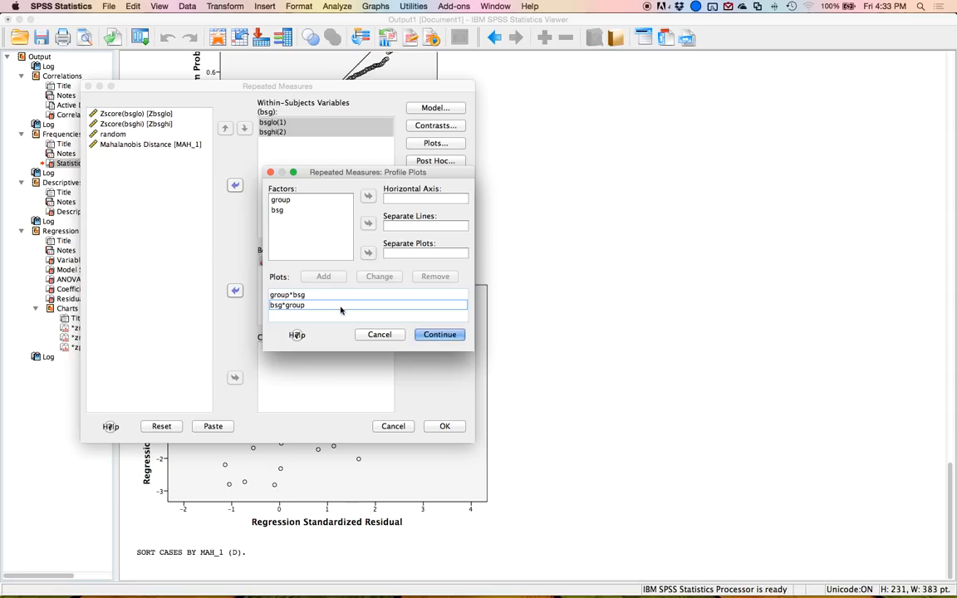
click(439, 334)
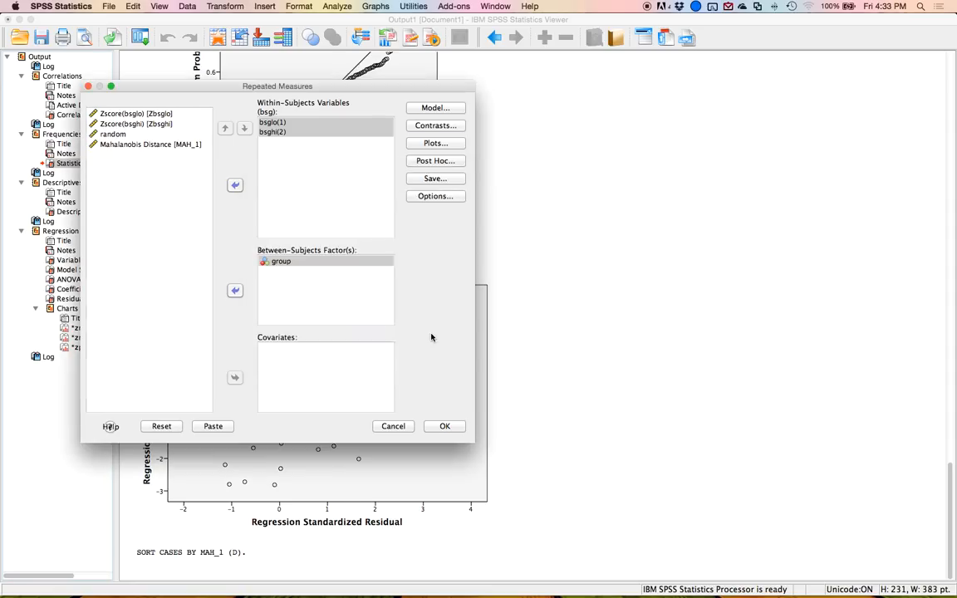
click(445, 426)
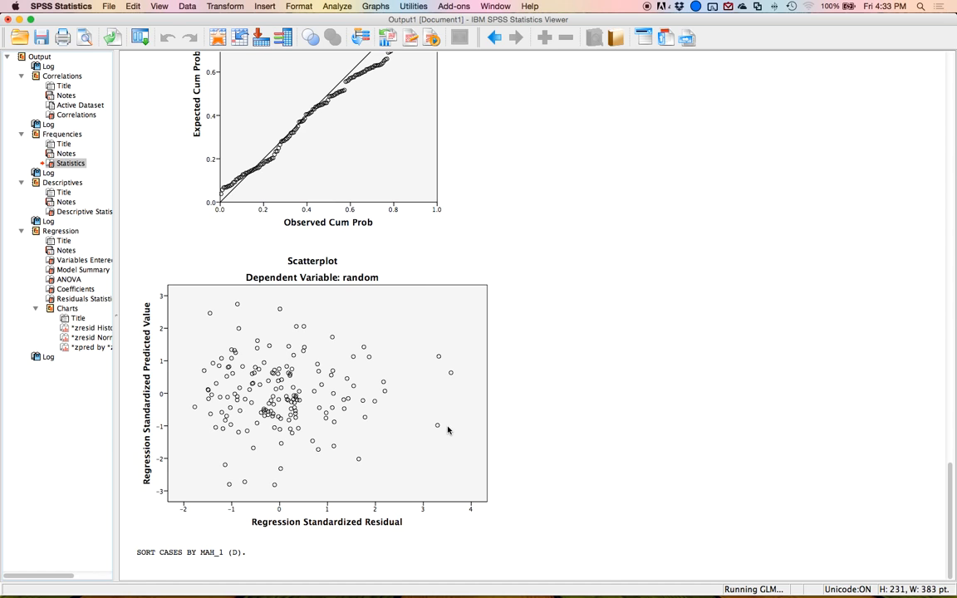
Jump to the General Linear Model output and examine the warnings and within-subjects factors tables.
click(203, 100)
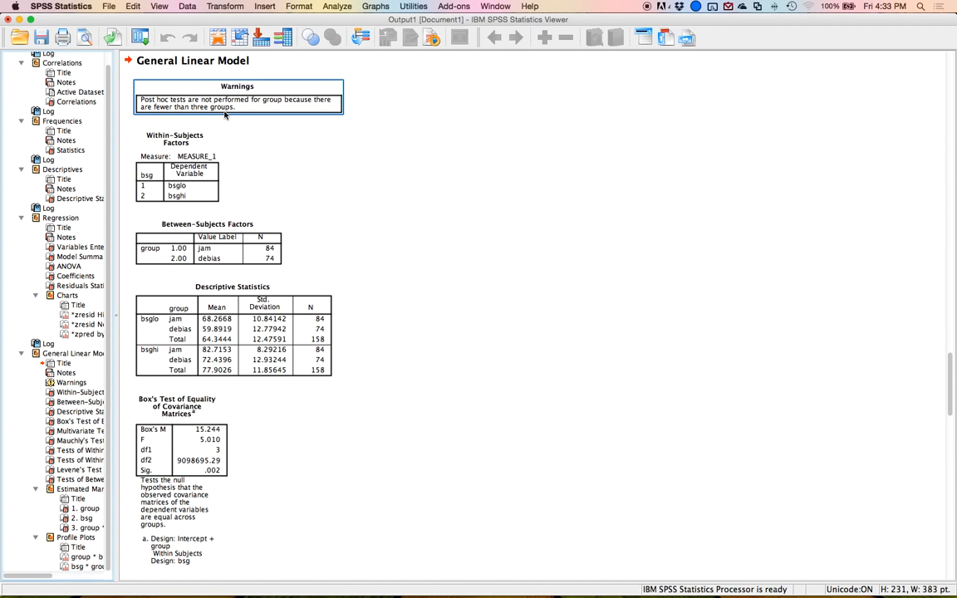
click(250, 106)
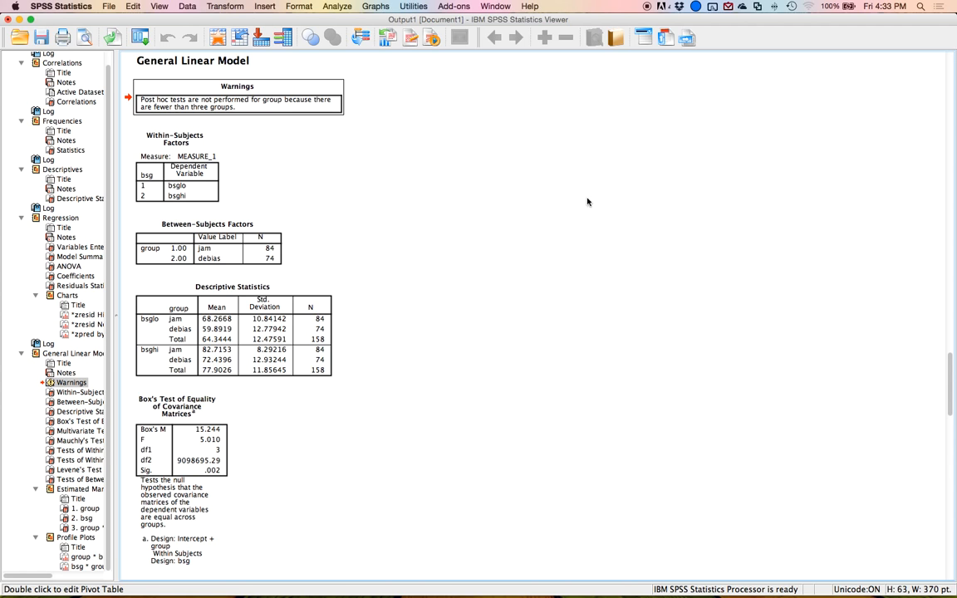
click(195, 158)
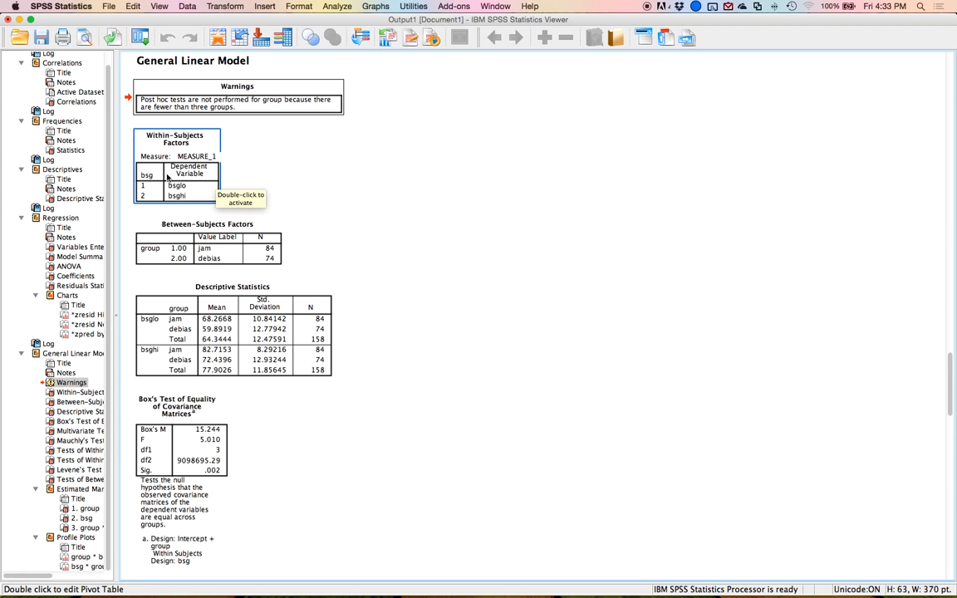
click(207, 230)
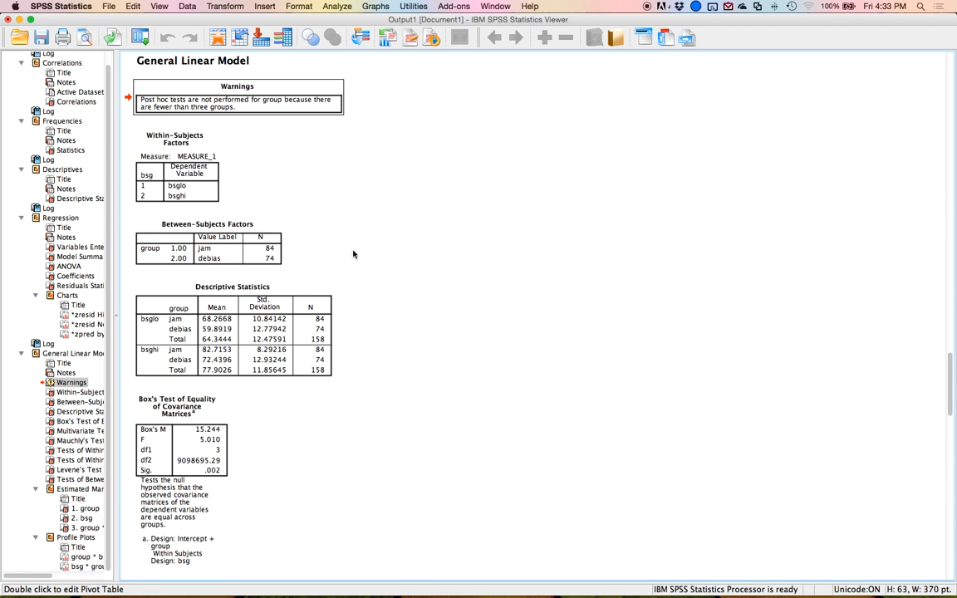
click(281, 326)
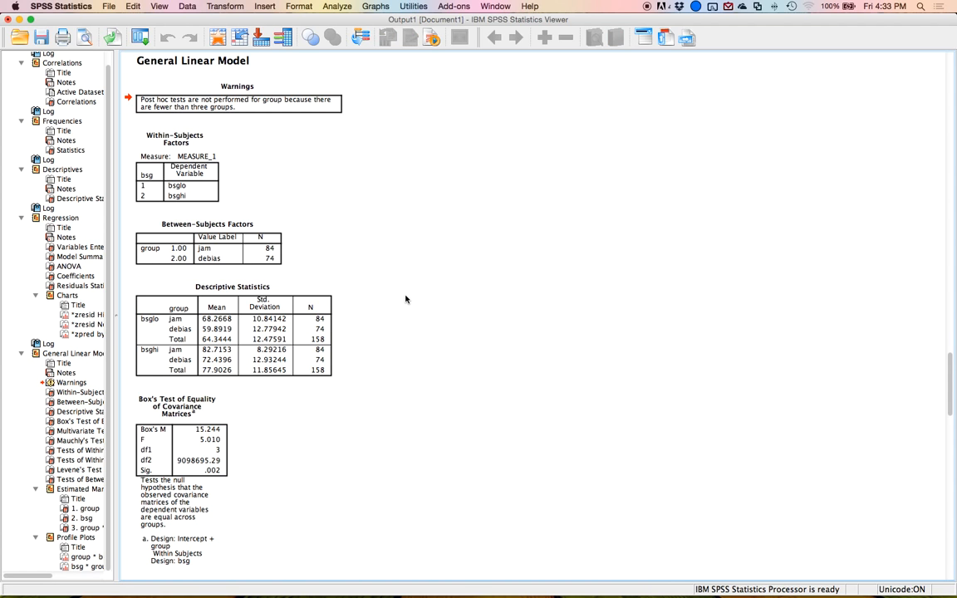
Delete the Box's Test of Equality of Covariance Matrices and Multivariate Tests tables from the output.
scroll(406, 299, down, 5)
click(199, 307)
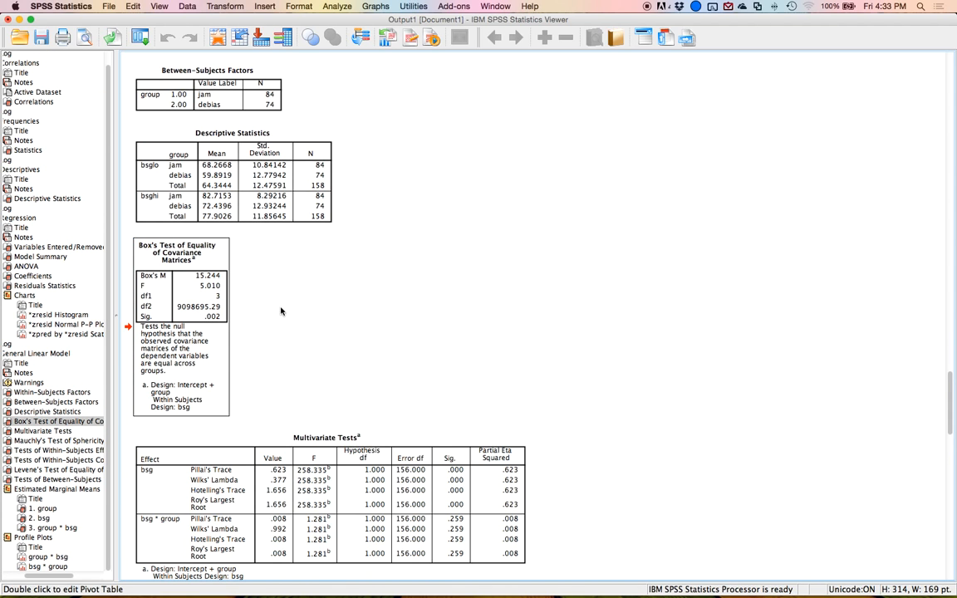
key(Delete)
click(281, 310)
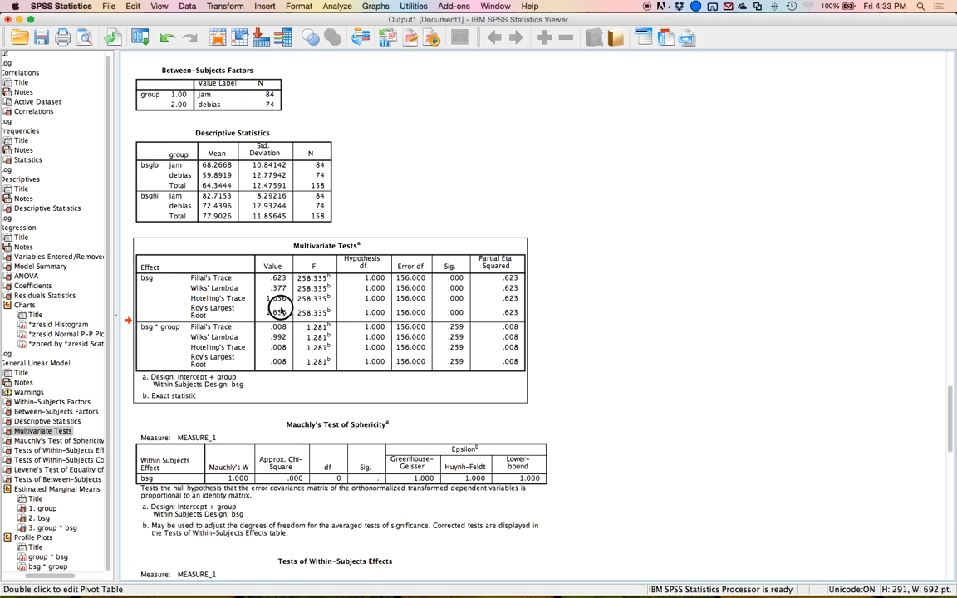
key(Delete)
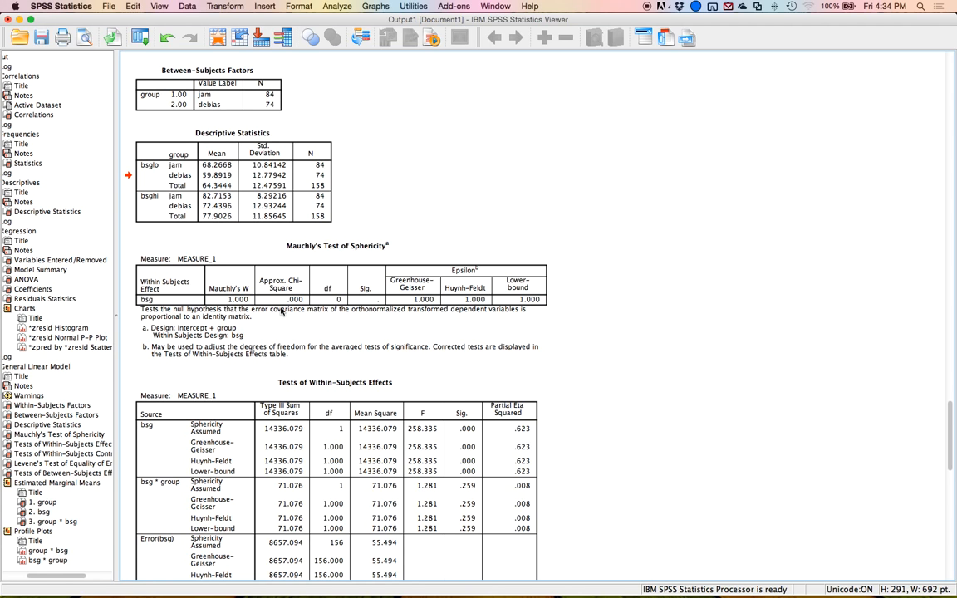
Examine Mauchly's Test of Sphericity and the Tests of Within-Subjects Effects tables.
click(257, 283)
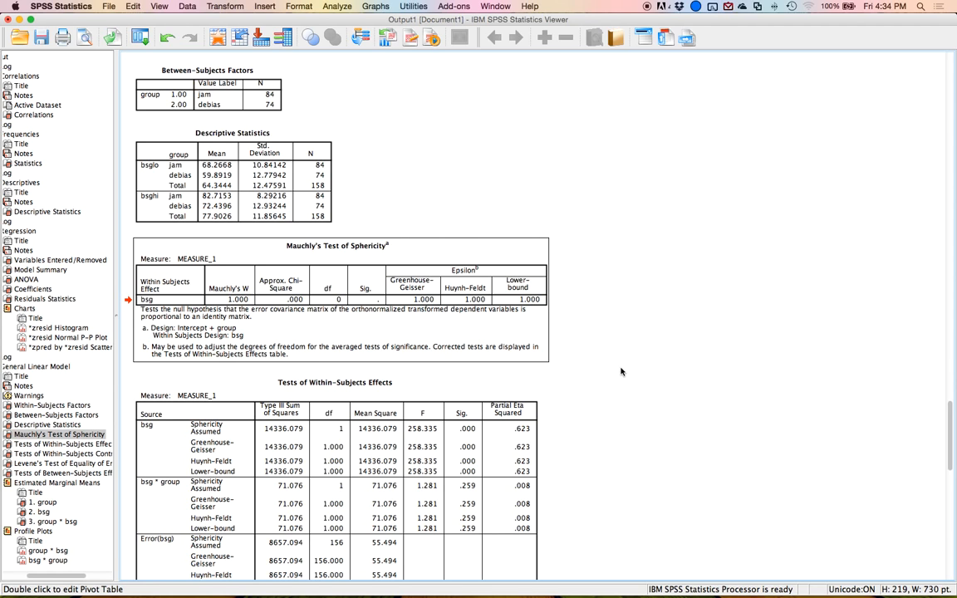
scroll(621, 371, down, 10)
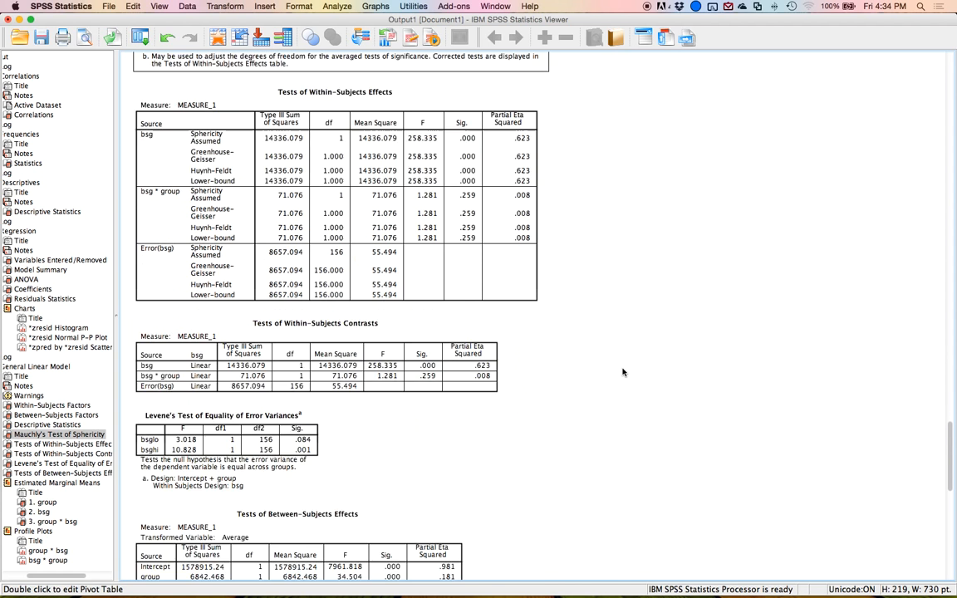
scroll(622, 371, up, 1)
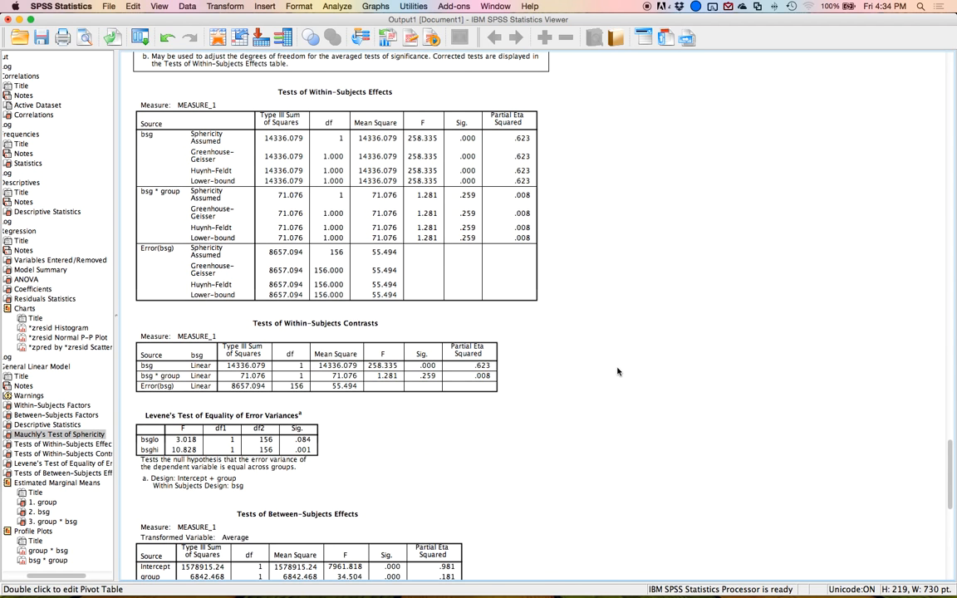
click(324, 208)
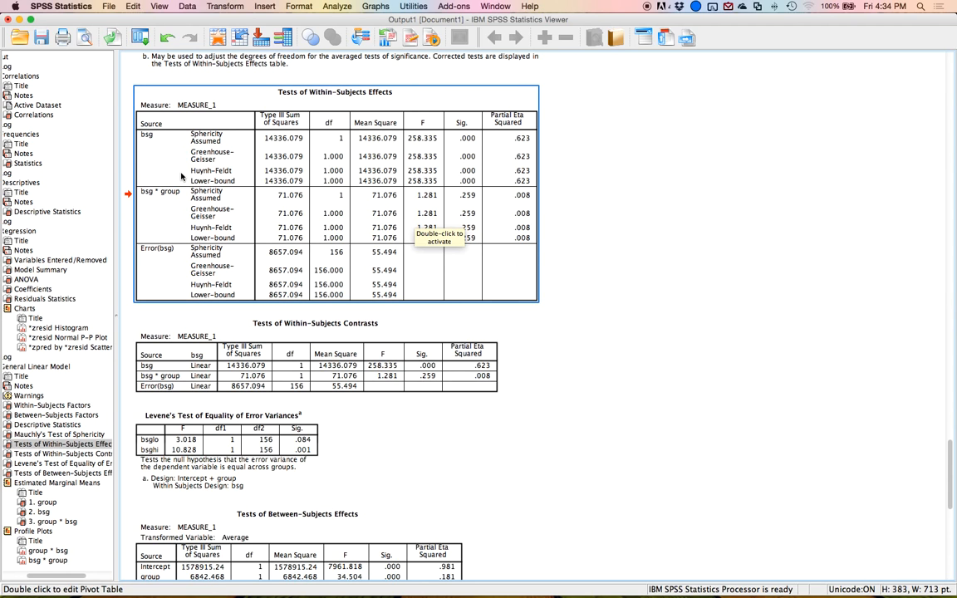
Open Word and arrange its blank document side by side with the output viewer.
mouse_move(224, 573)
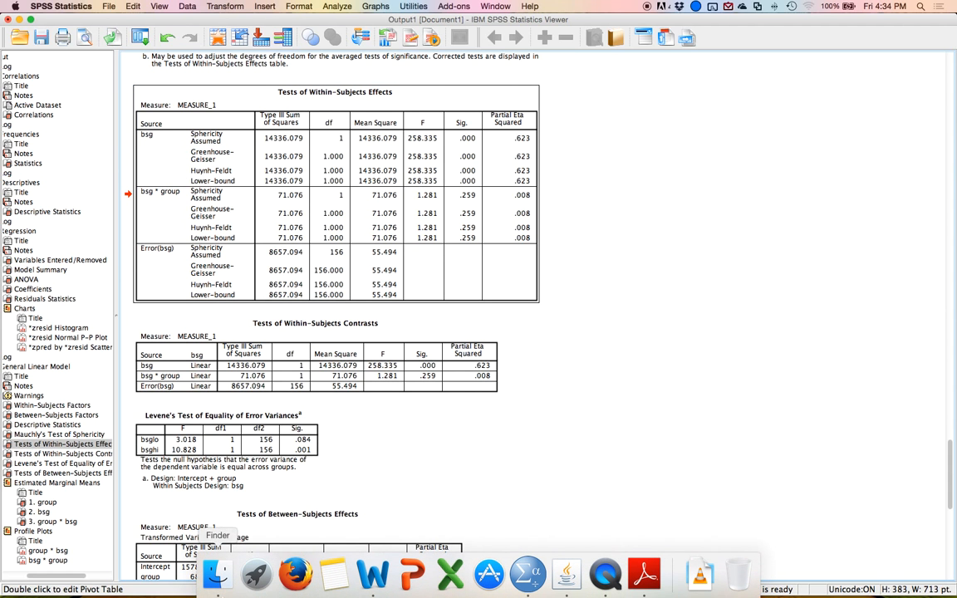
click(378, 569)
drag(249, 40, 798, 51)
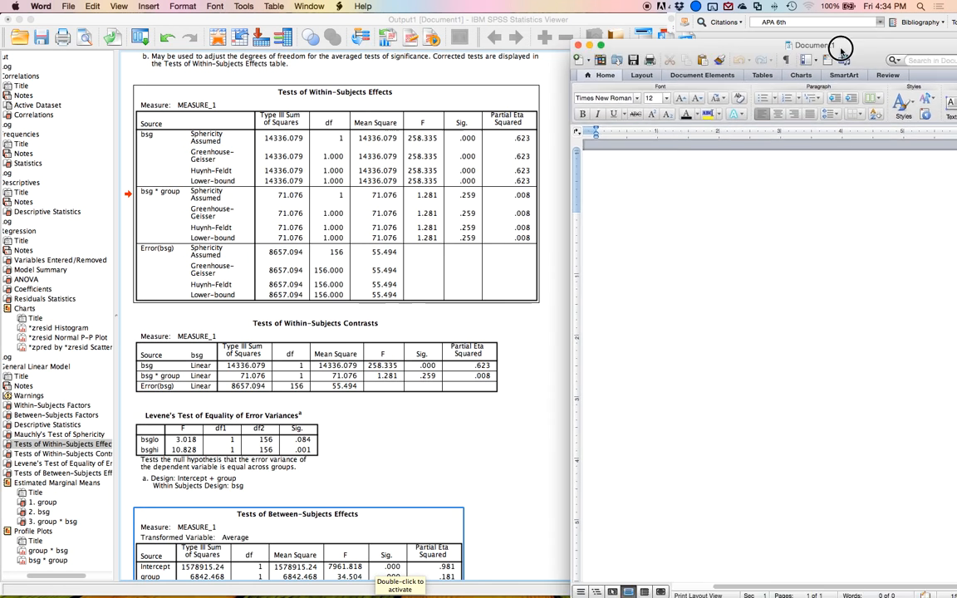
drag(399, 18, 10, 75)
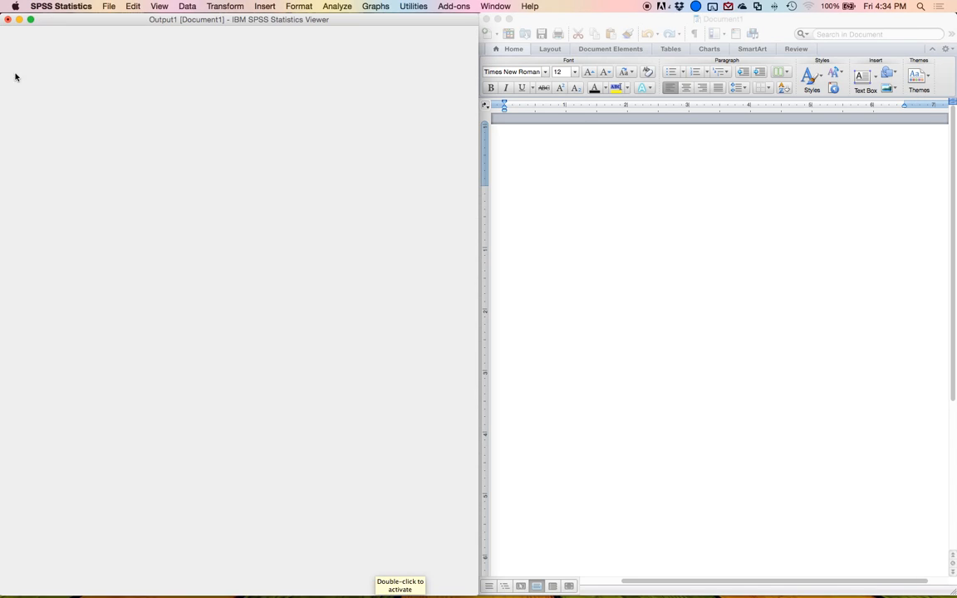
drag(106, 298, 21, 324)
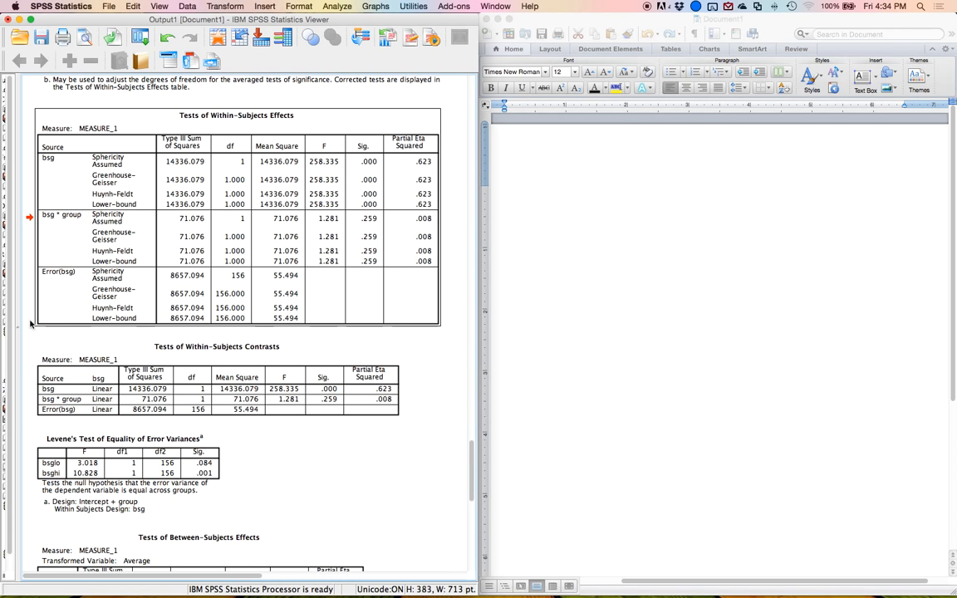
Write the headings 'BSG (repeated measures) main effect', 'Grouping variables (between subjects) main effect' and 'Interaction'.
click(562, 210)
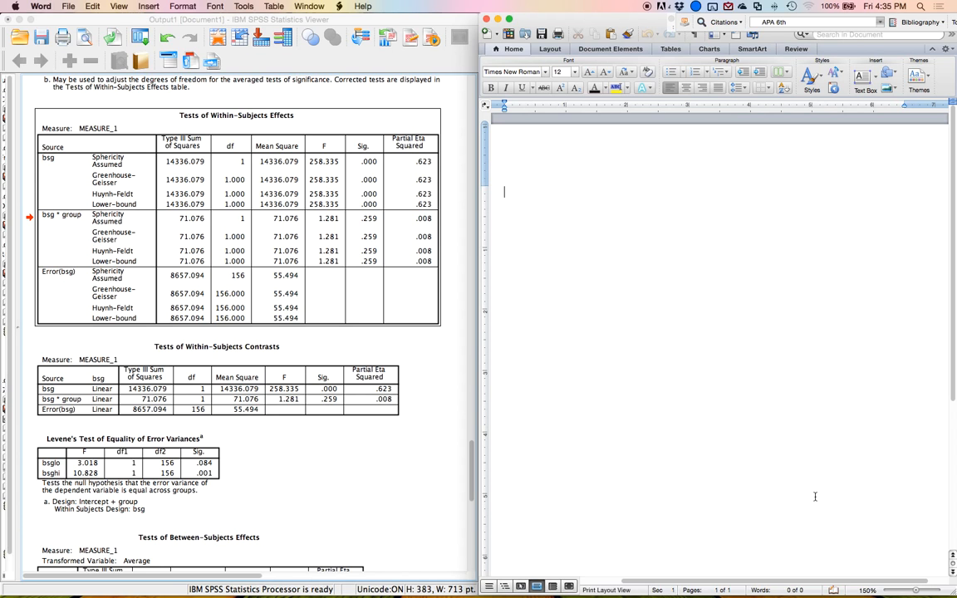
text(BSG (repeated measures) main effect)
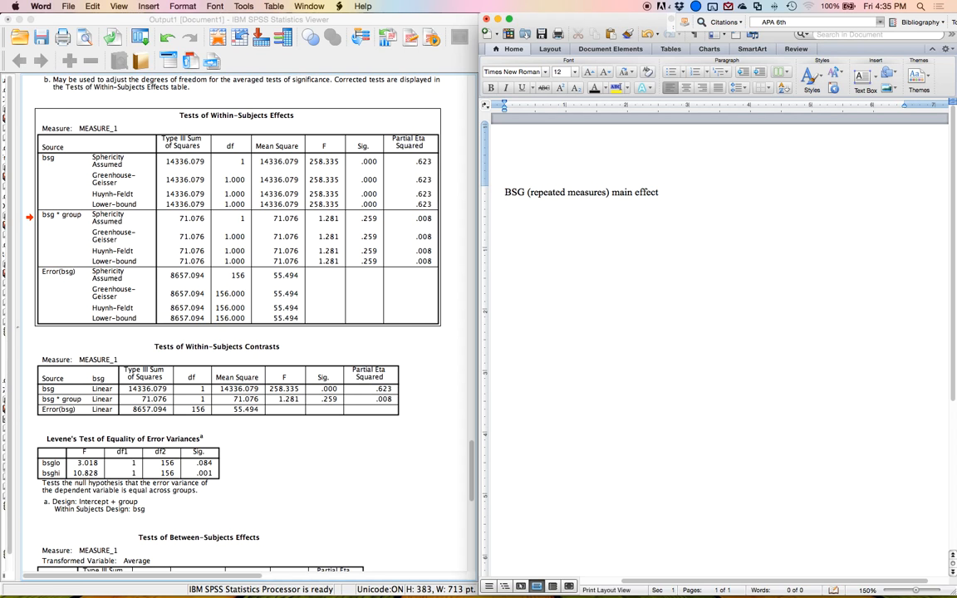
key(Return)
text(Grouping variables (between subjects mi)
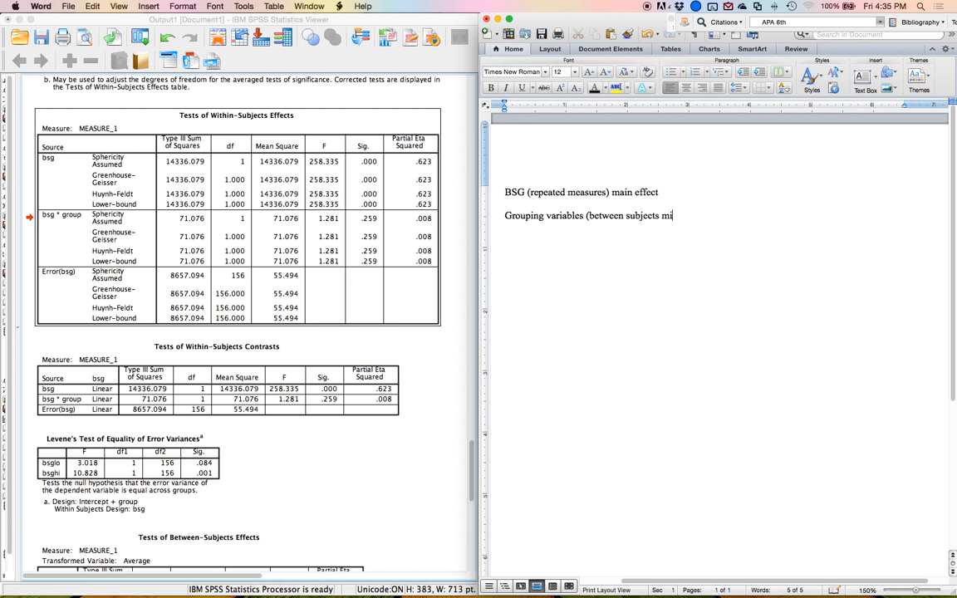
text(in effect)
key(Return)
click(658, 216)
text())
click(748, 225)
key(BackSpace)
text(Interaction)
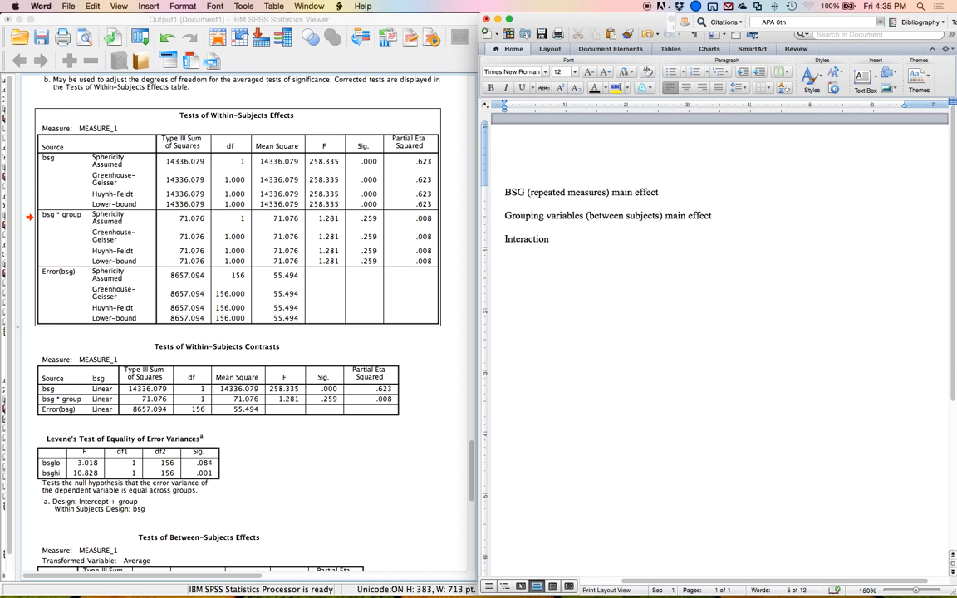
Append '– within subjects box' to the BSG heading and start a line below it with 'F('.
text(- within subjects box)
key(Return)
text(()
key(BackSpace)
text(F()
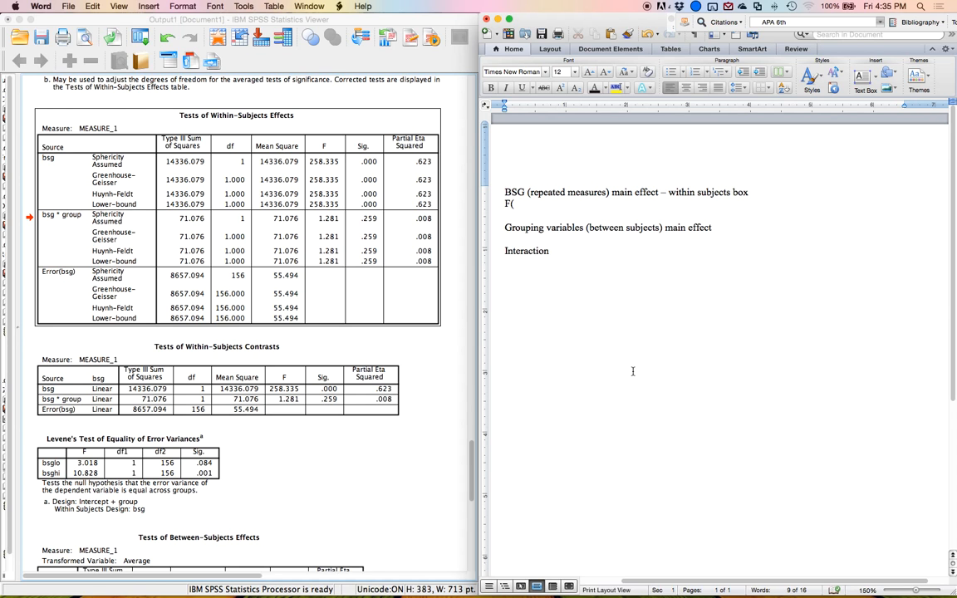
Examine the bsg row's degrees of freedom and statistics in the Tests of Within-Subjects Effects table.
click(49, 158)
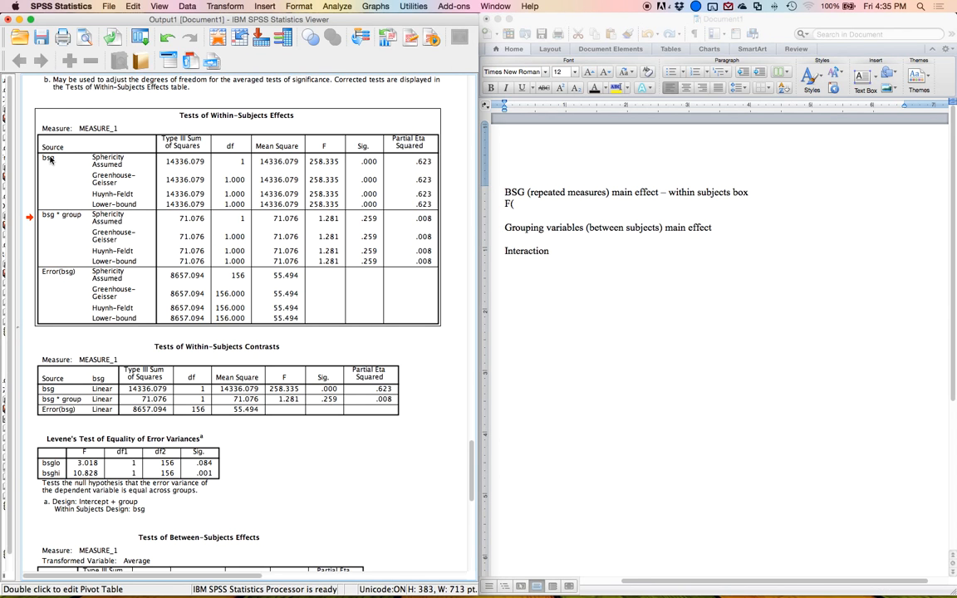
click(426, 163)
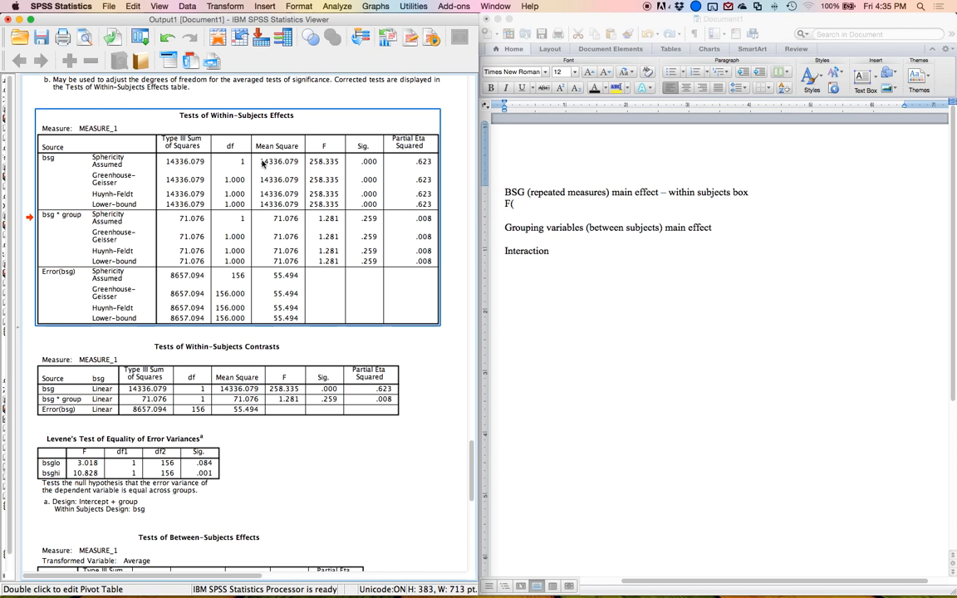
click(458, 160)
click(235, 162)
click(235, 162)
click(238, 275)
click(20, 285)
click(40, 253)
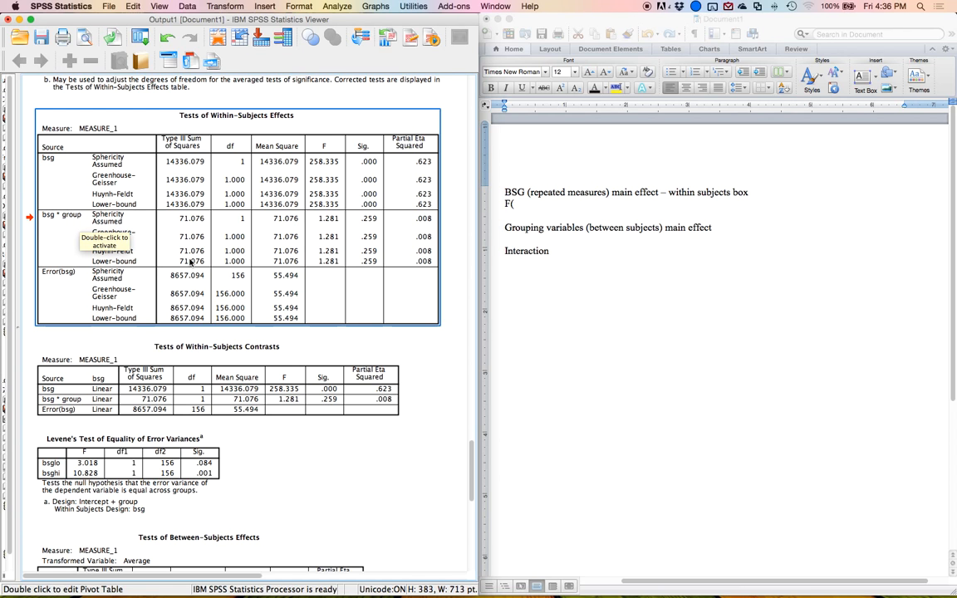
click(236, 162)
click(315, 164)
Report the BSG main effect as F(1,156) = 258.34, p < .001, np2 = .62.
click(533, 202)
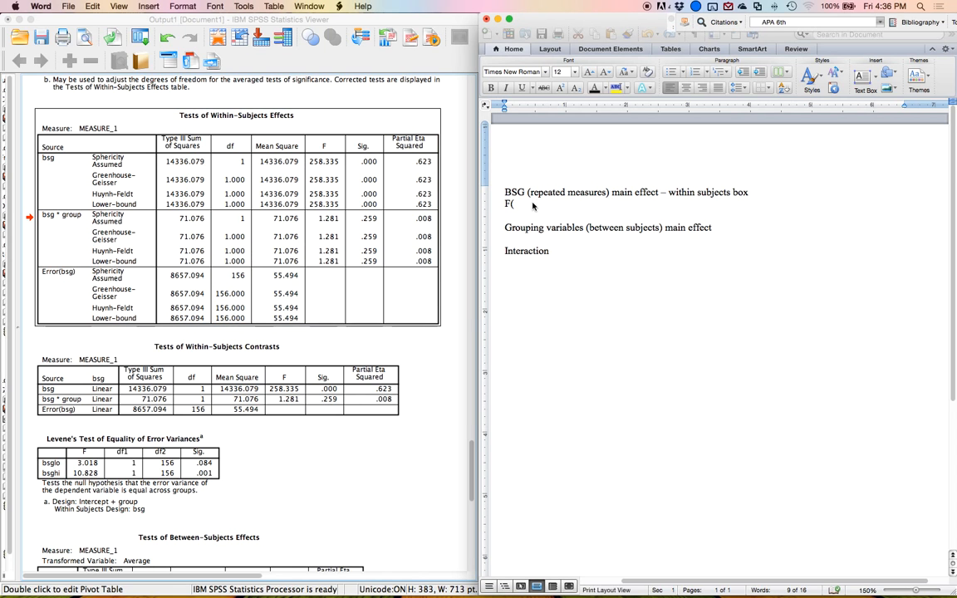
text(1,156))
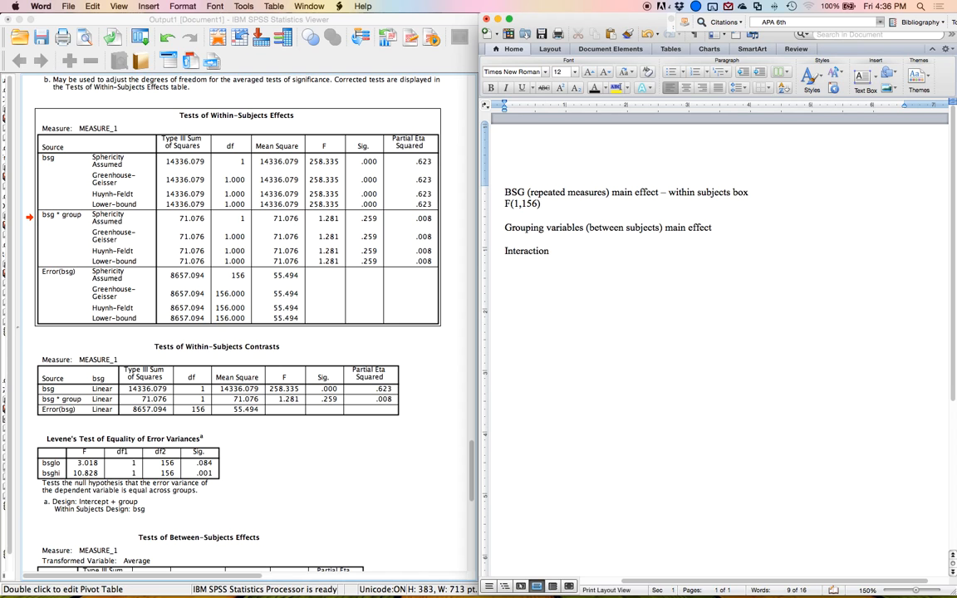
text( = 258.34, p < .001, nps)
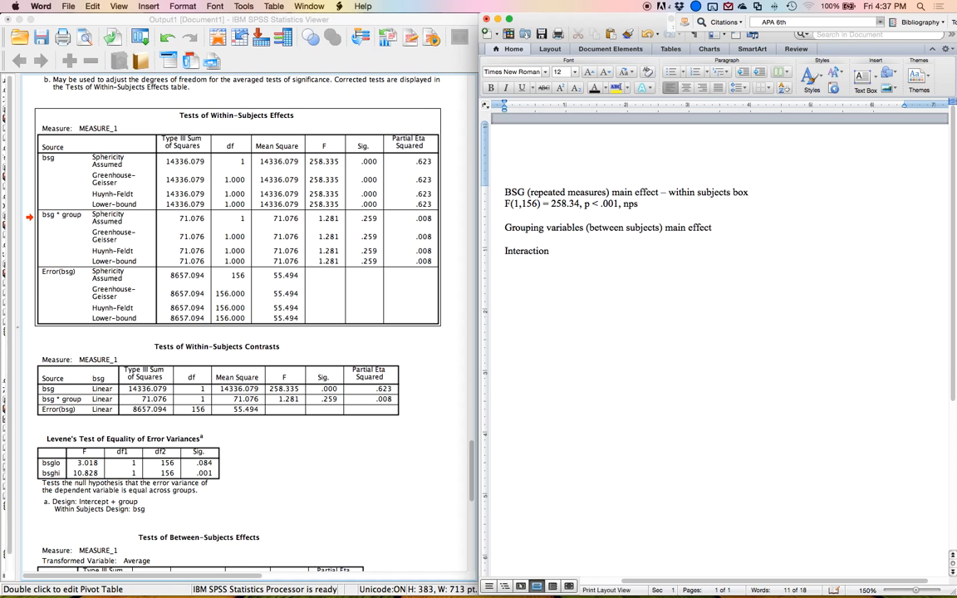
text(62)
Append '– within subjects box' to the Interaction heading.
key(Return)
key(Delete)
key(Down)
key(Down)
key(Down)
key(End)
text(- wi)
text(thin ssub)
key(BackSpace)
key(BackSpace)
key(BackSpace)
text(ubjet)
key(BackSpace)
text(cts box)
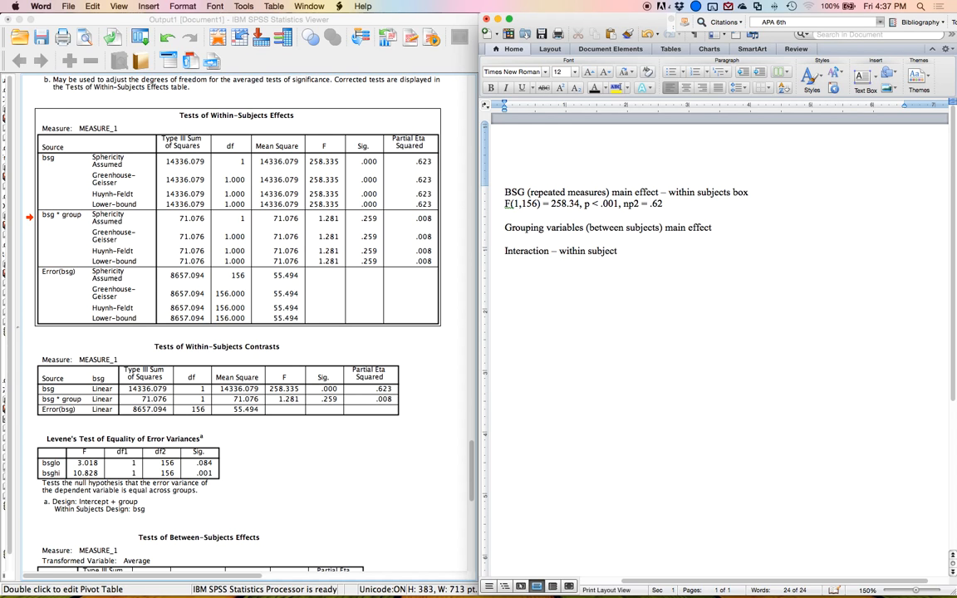
Report the interaction as F(1, 156) = 1.28, p = .26, np2 = .01 below its heading.
key(Return)
text(F(1, 1566)
key(BackSpace)
key(BackSpace)
text(6))
click(234, 219)
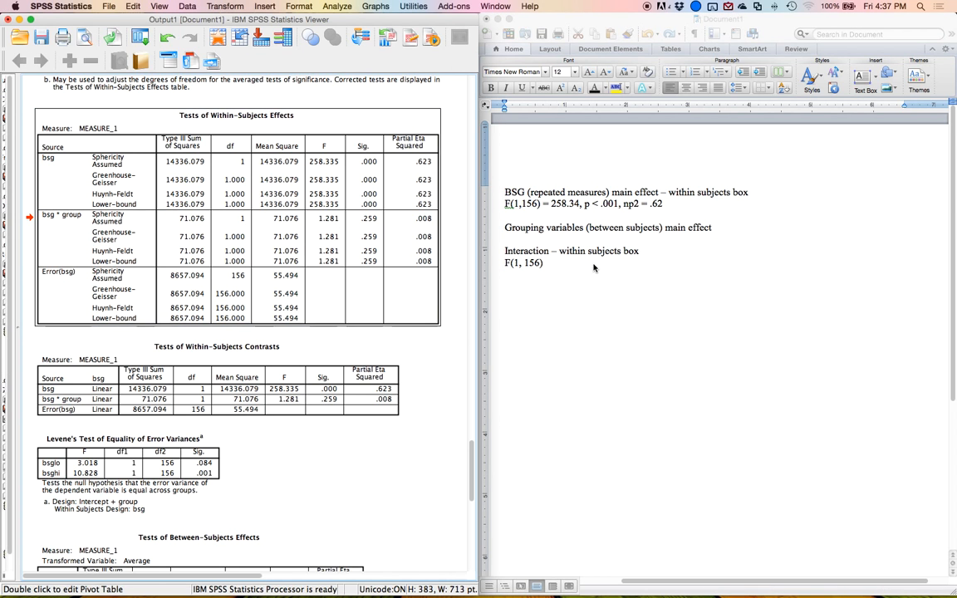
click(573, 263)
text(=)
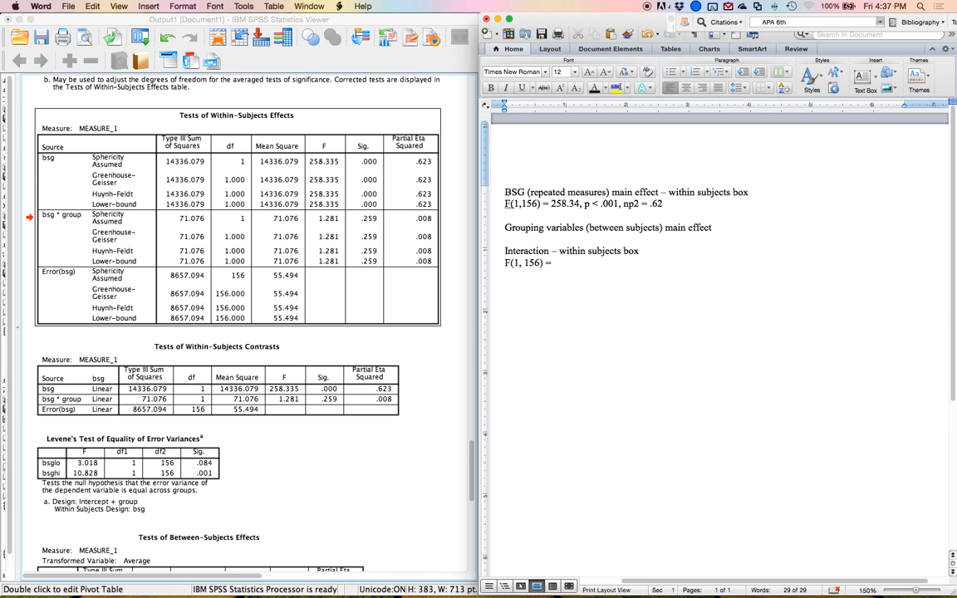
text( 1.28, p = .26, np2 =)
key(XF86MonBrightnessDown)
text(.01)
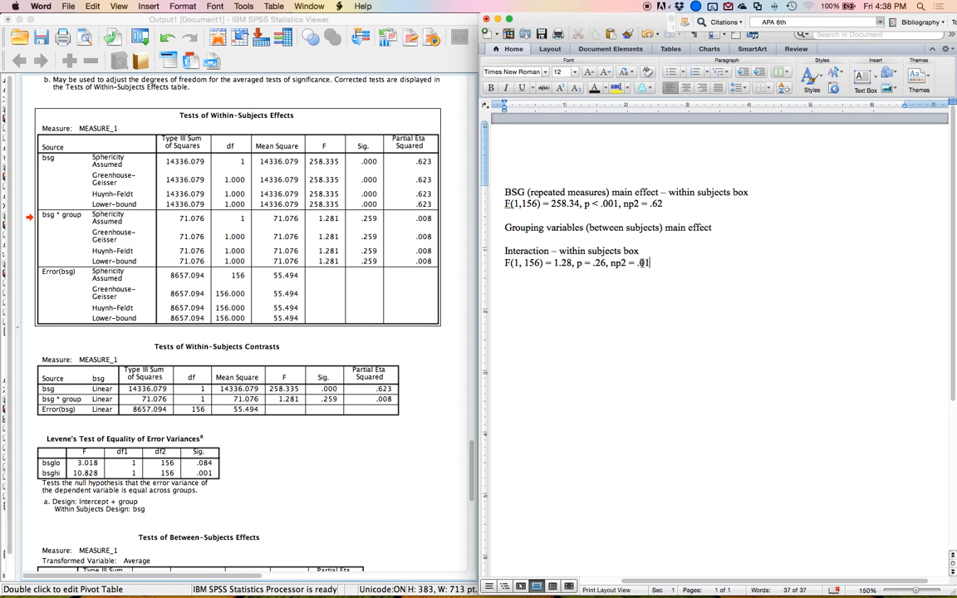
Delete the Tests of Within-Subjects Contrasts table from the output.
scroll(581, 241, right, 3)
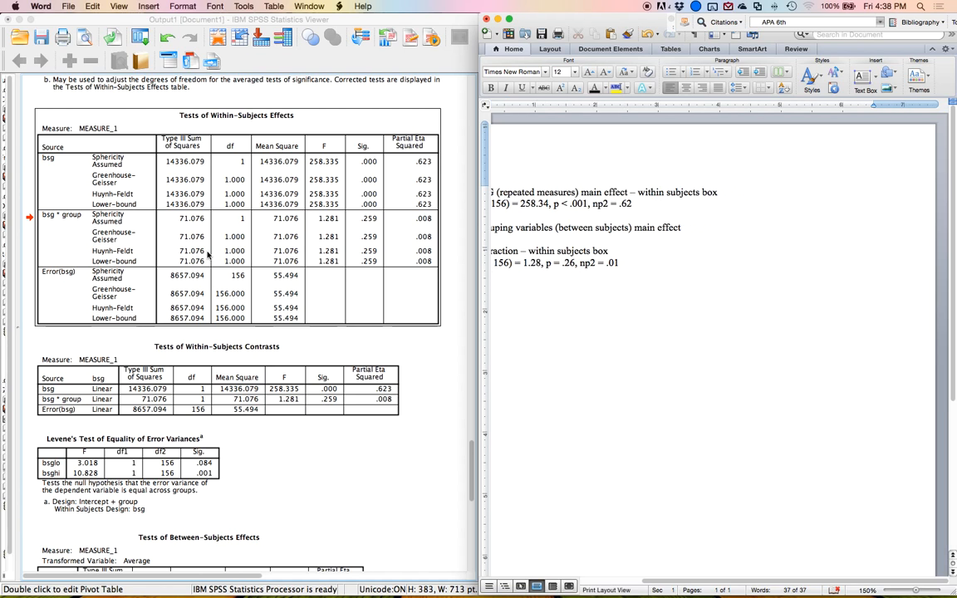
click(196, 254)
scroll(196, 253, down, 2)
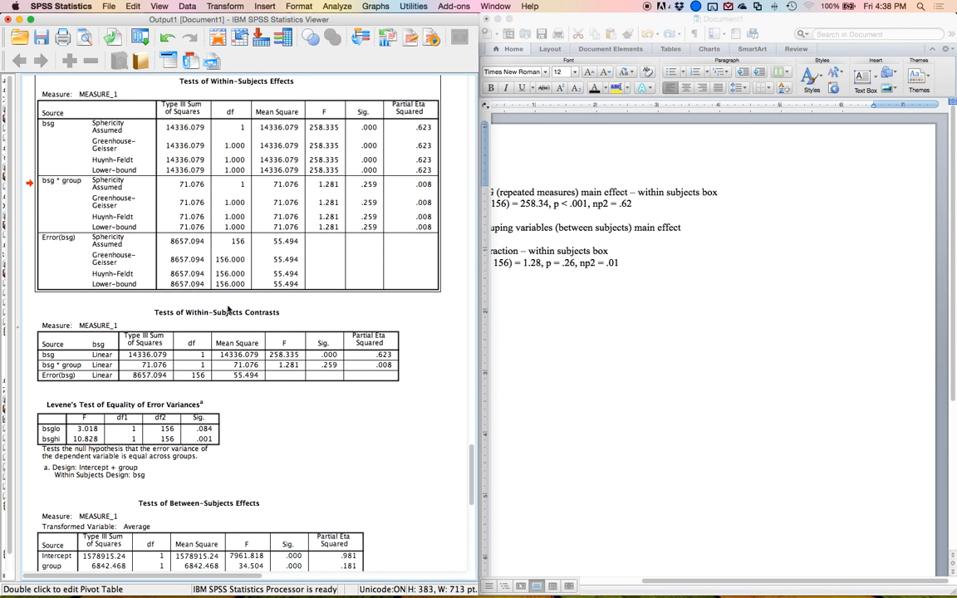
click(224, 368)
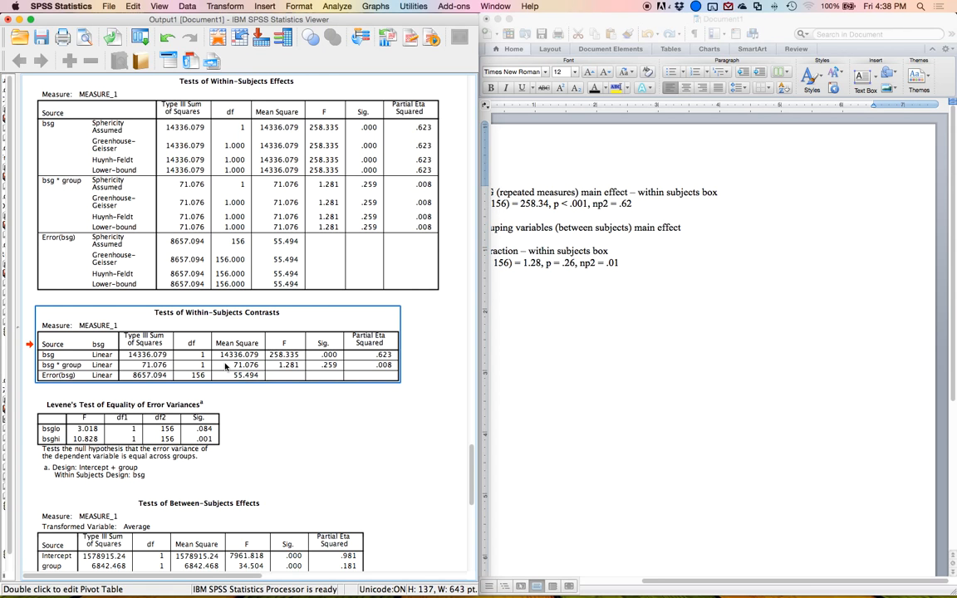
key(Delete)
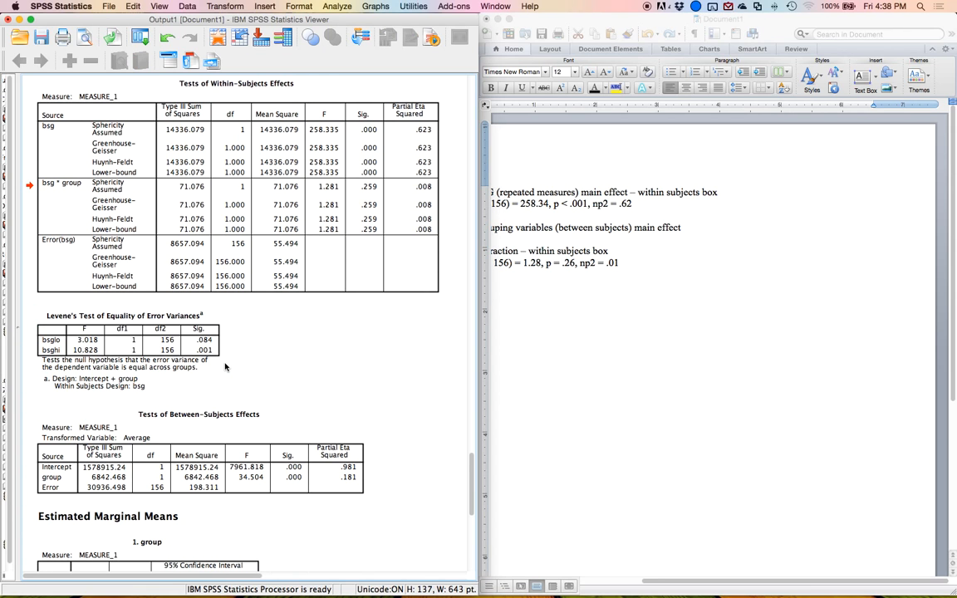
click(199, 309)
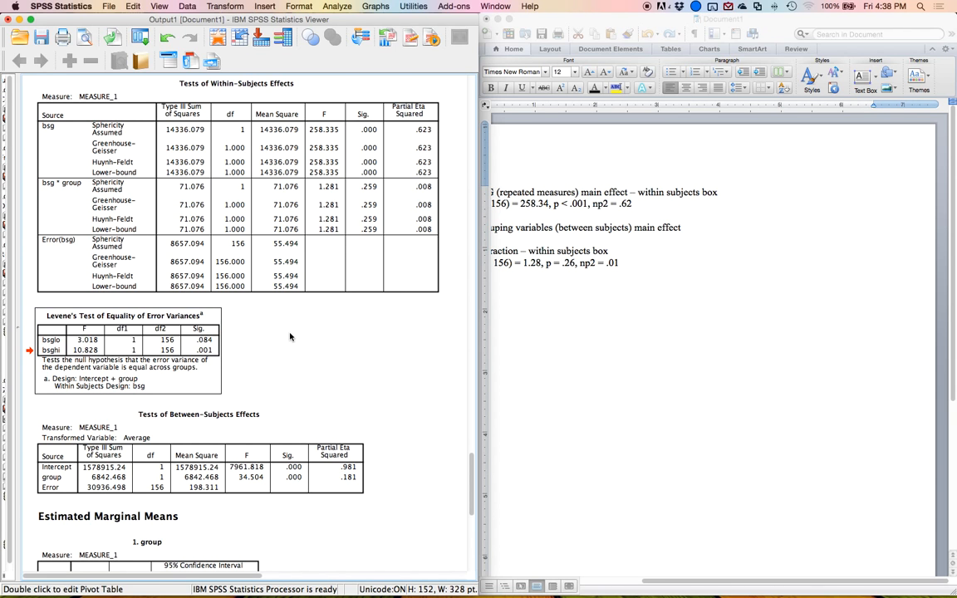
Examine the Tests of Between-Subjects Effects table in the output.
scroll(264, 304, down, 1)
click(529, 354)
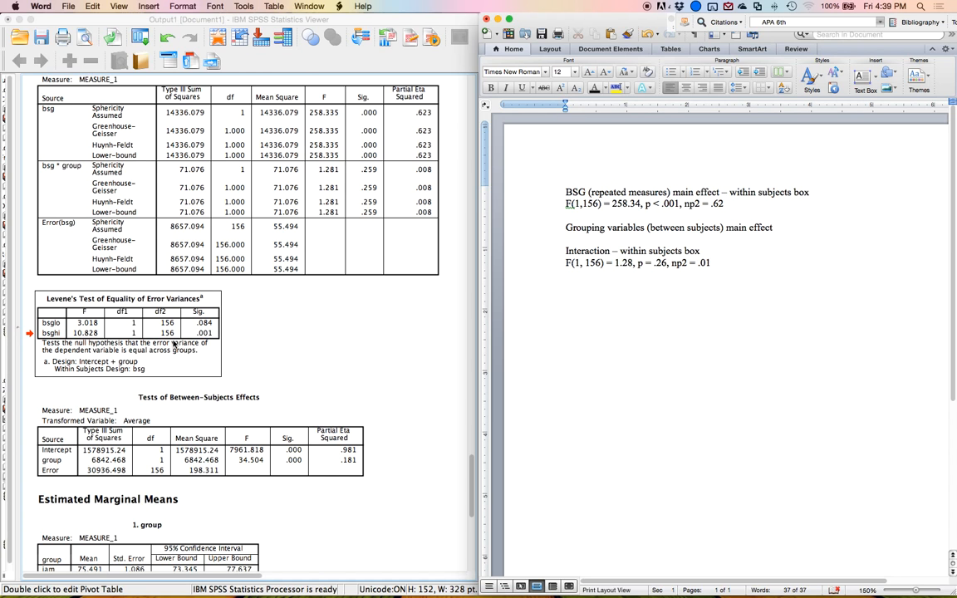
scroll(216, 279, down, 5)
click(251, 287)
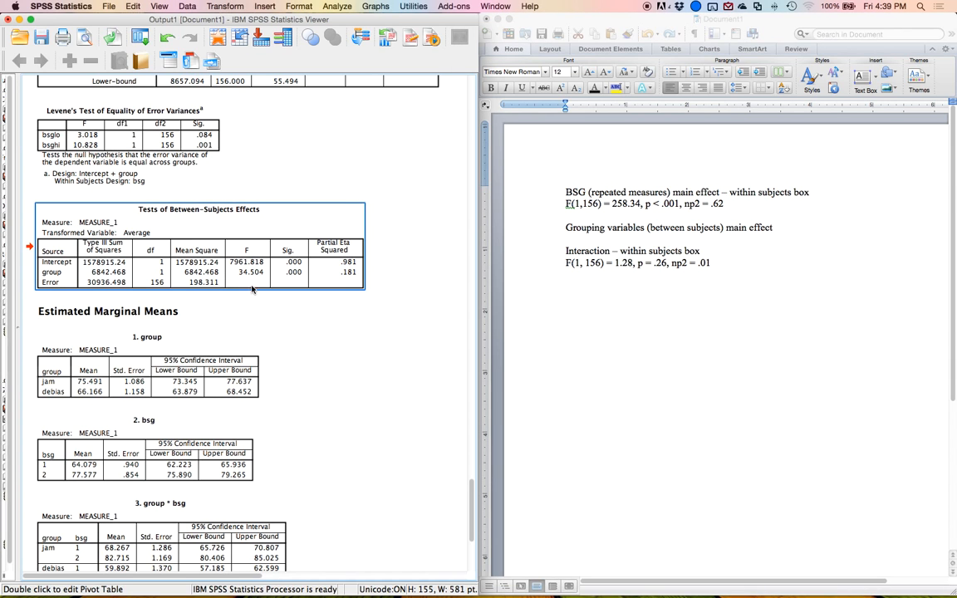
scroll(253, 297, right, 1)
scroll(396, 304, left, 1)
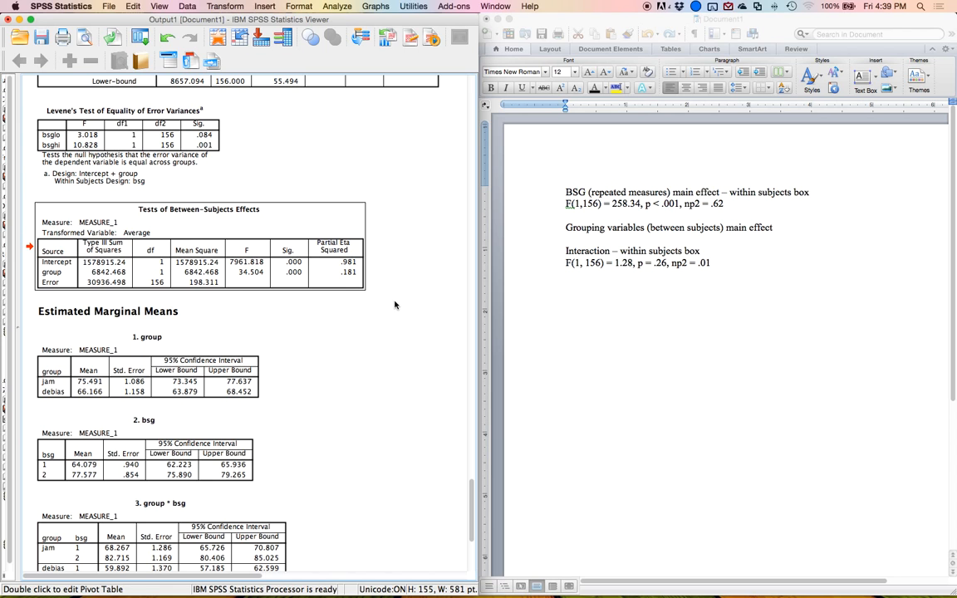
click(255, 261)
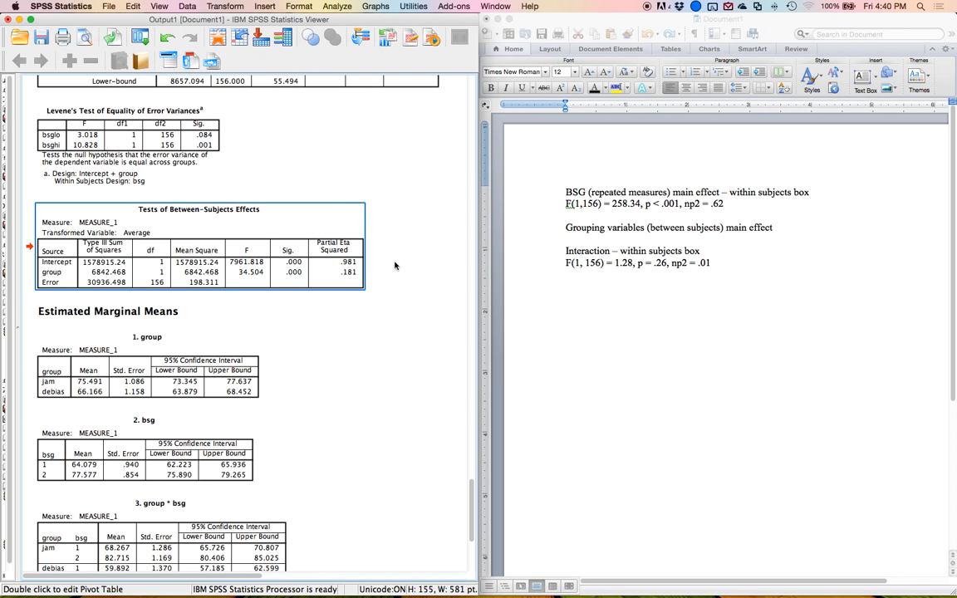
Below the grouping variables heading, report the group effect as F(1,156) = 34.50, p<.001.
click(515, 229)
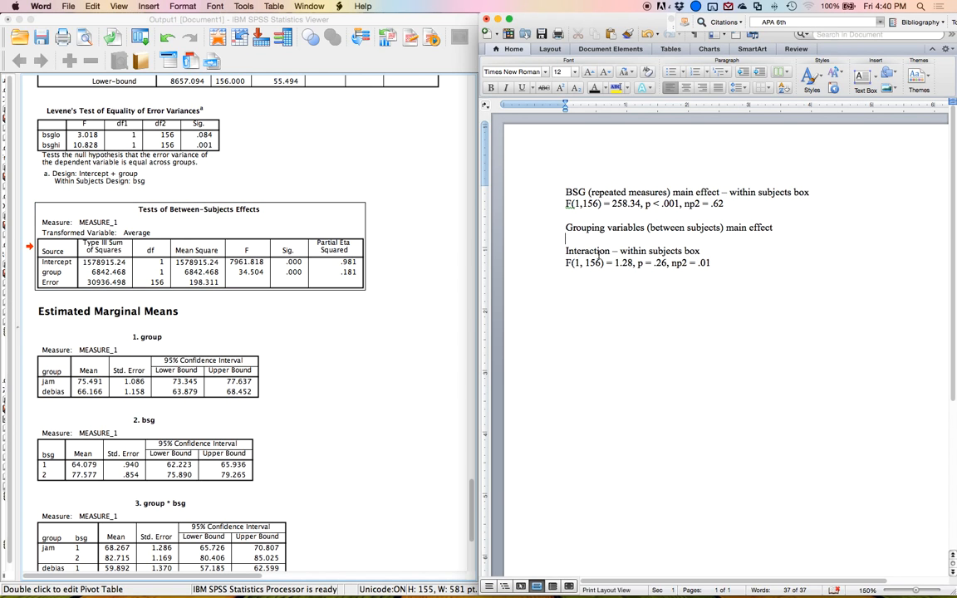
text(F(1,156) =)
key(Return)
click(149, 248)
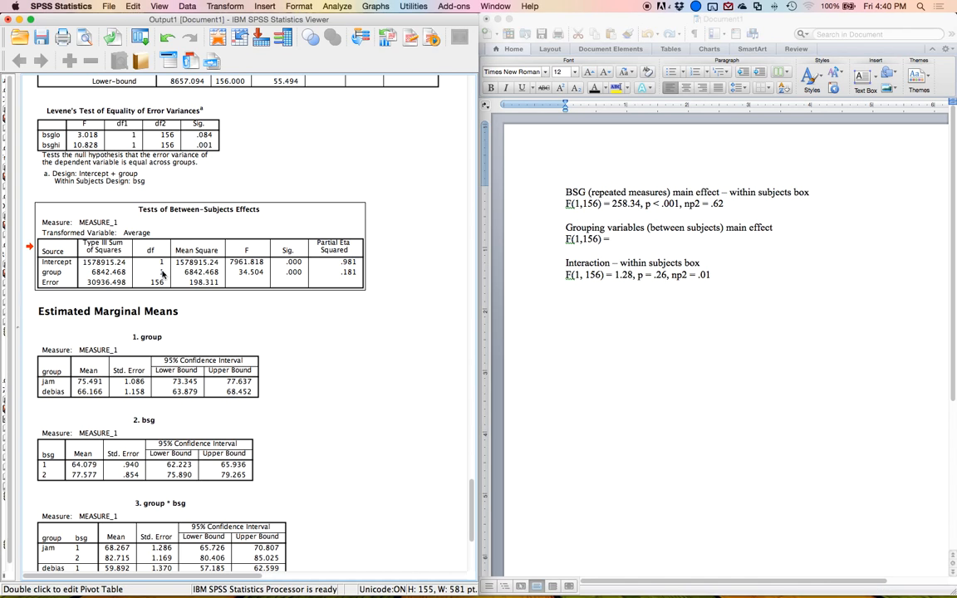
click(640, 241)
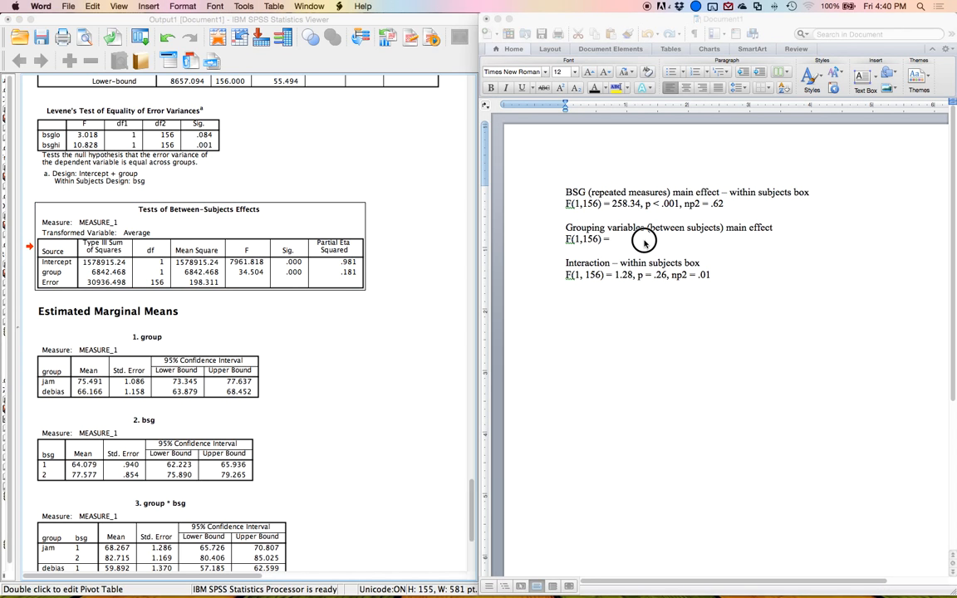
key(BackSpace)
text(34.5)
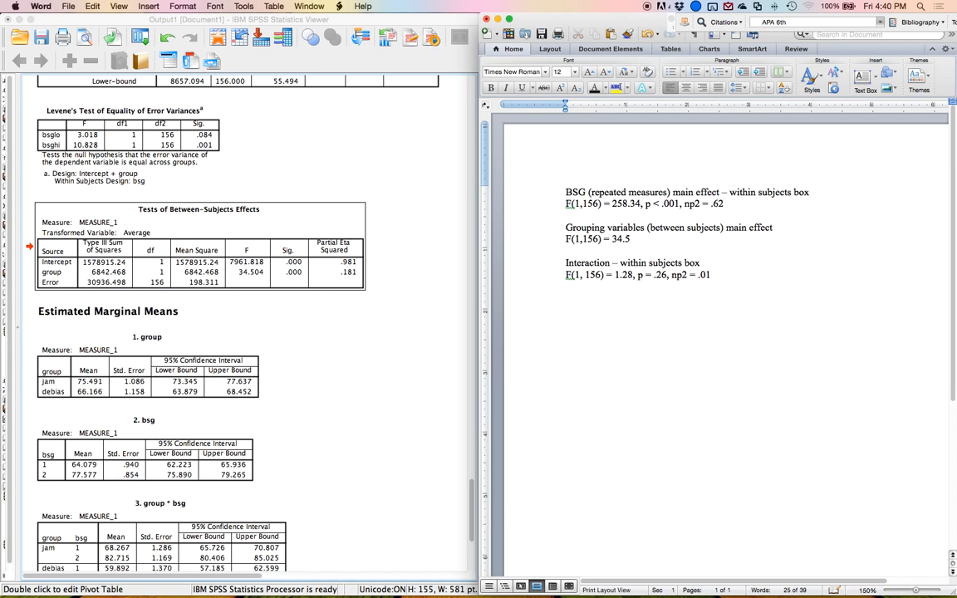
text(0, p<.001)
Add np2 = .18 to the end of the grouping main effect line.
click(292, 274)
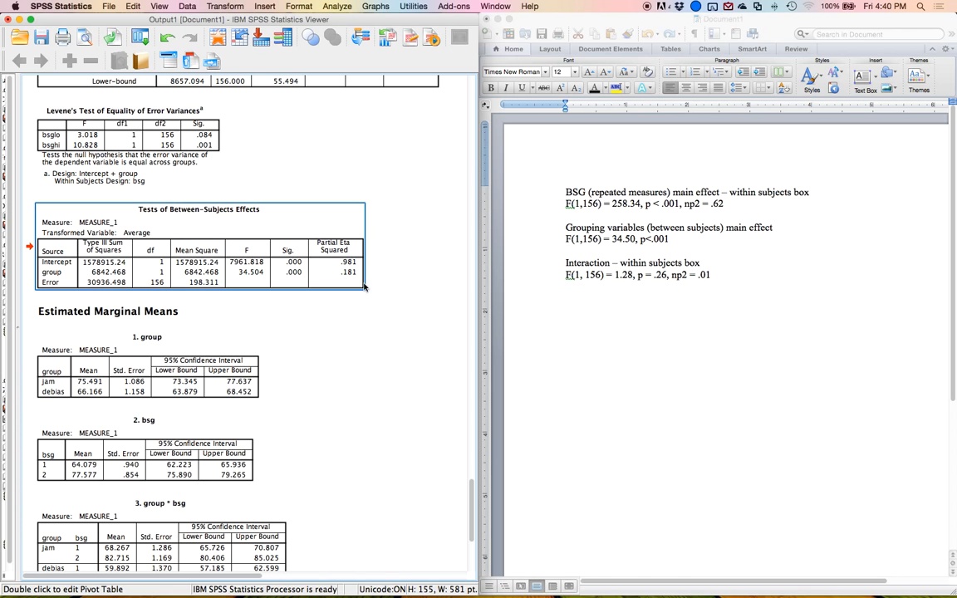
click(680, 239)
text(, n)
text(p)
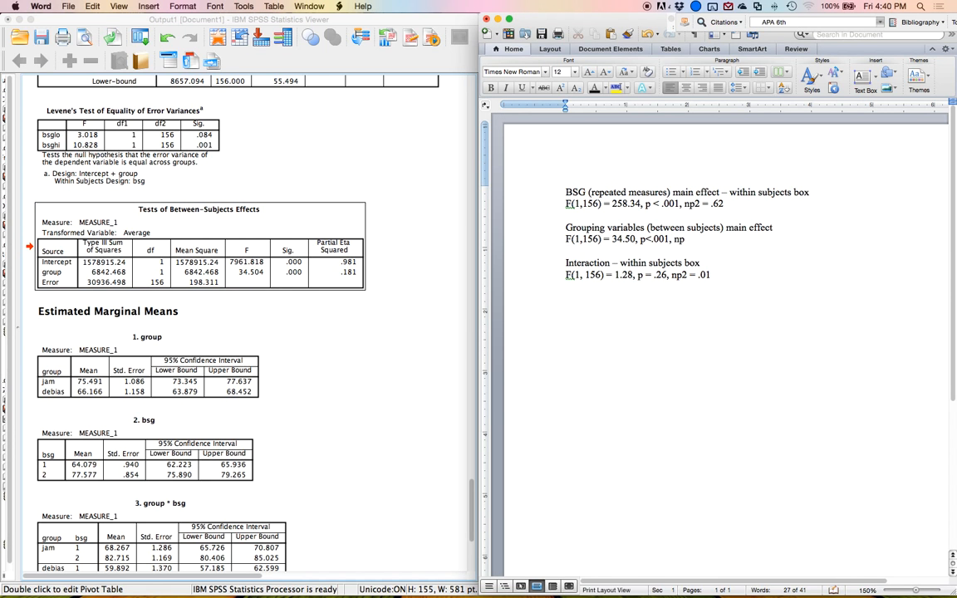
text(2 = .18)
Append '– between subjects box' to the Grouping variables heading.
click(781, 226)
text(-=)
key(BackSpace)
text(between subjects box)
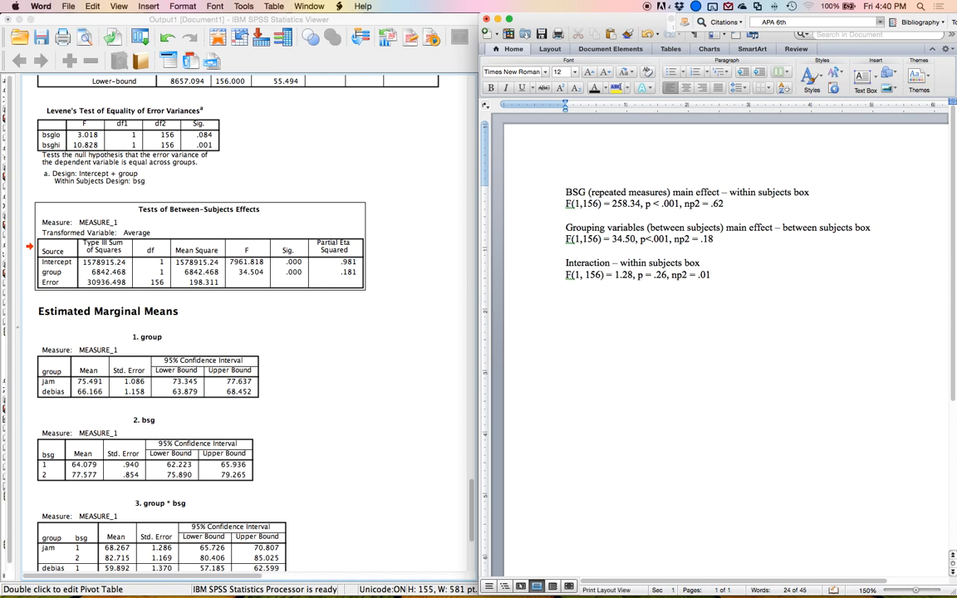
Examine the Estimated Marginal Means tables for group and bsg.
click(641, 192)
click(652, 240)
click(592, 214)
scroll(306, 280, down, 5)
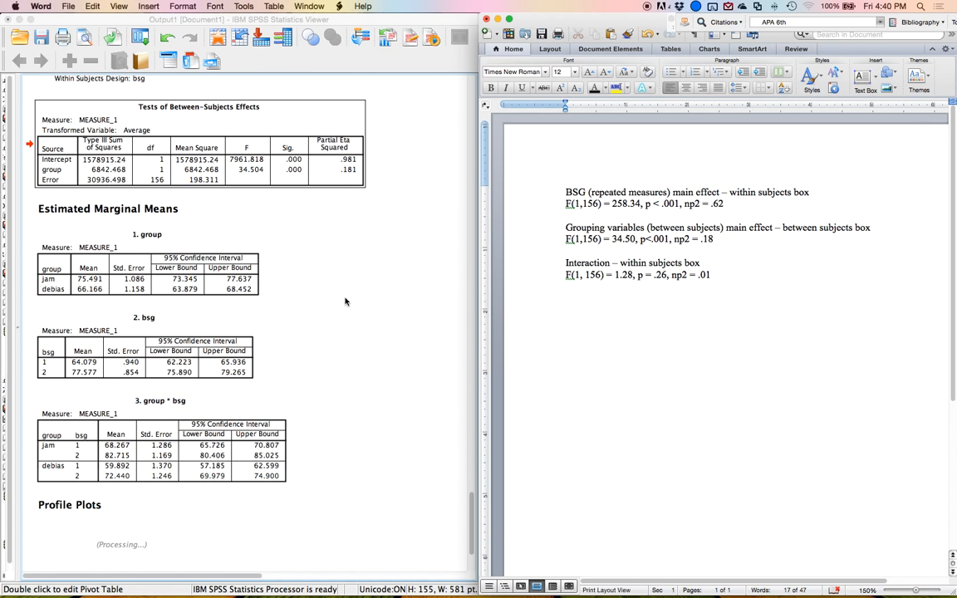
click(138, 270)
click(138, 270)
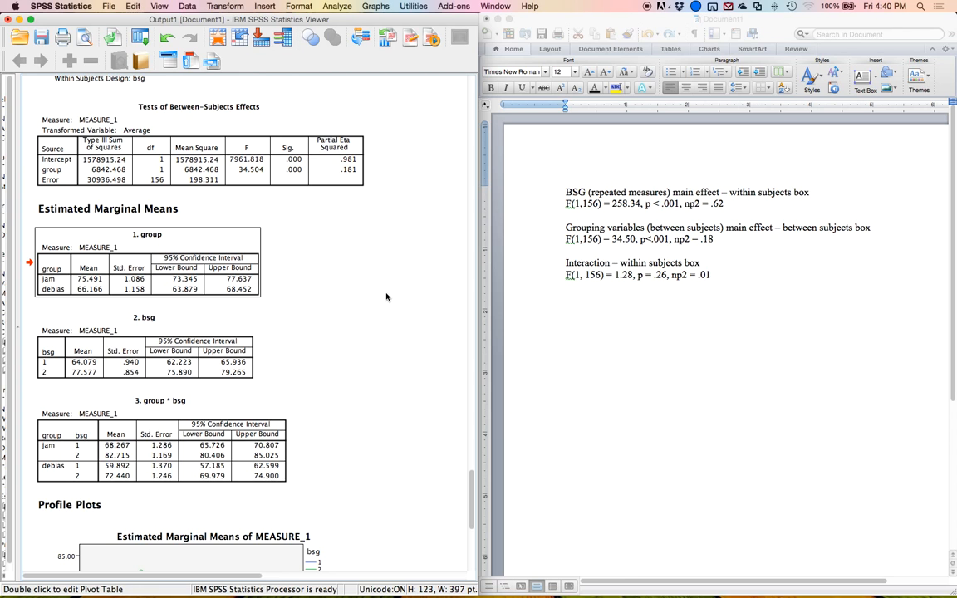
click(192, 339)
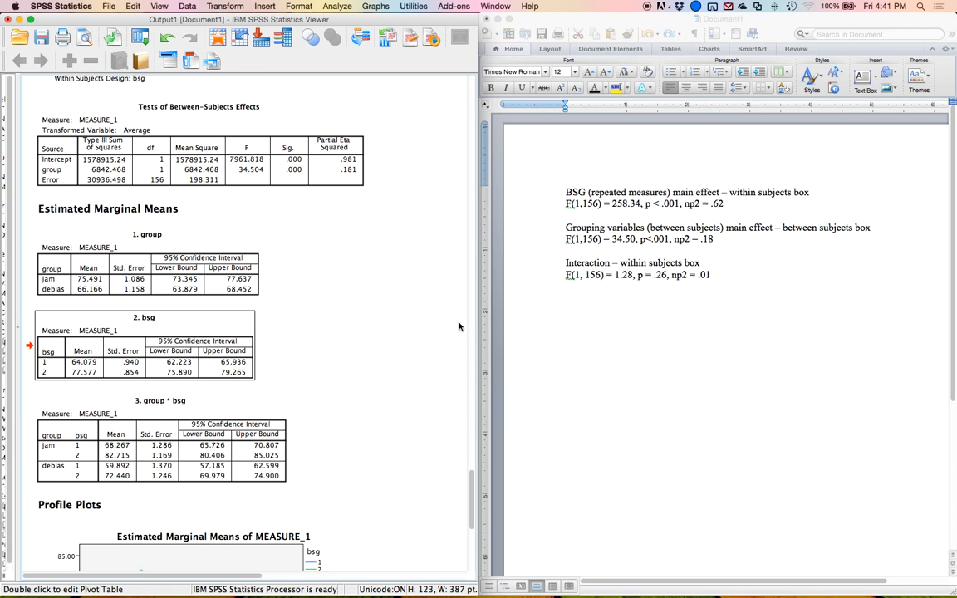
click(113, 267)
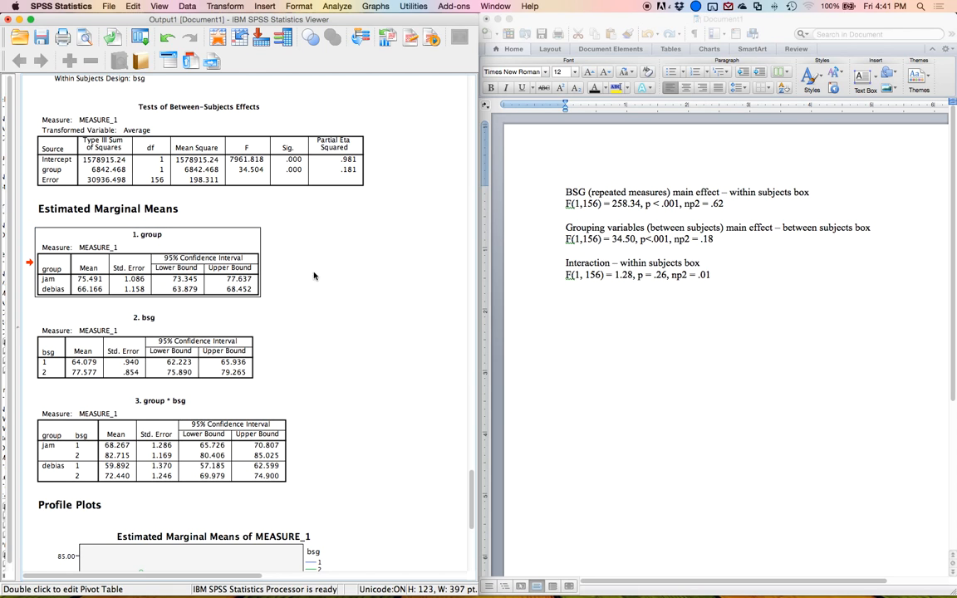
scroll(570, 286, right, 2)
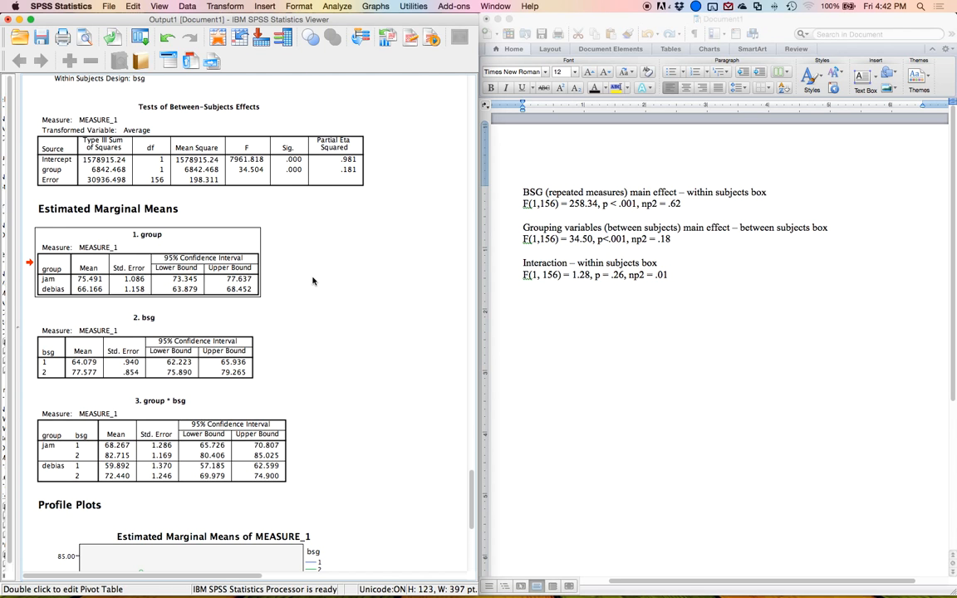
Examine the two profile plots of estimated marginal means for group and bsg.
scroll(312, 280, down, 8)
scroll(315, 287, down, 1)
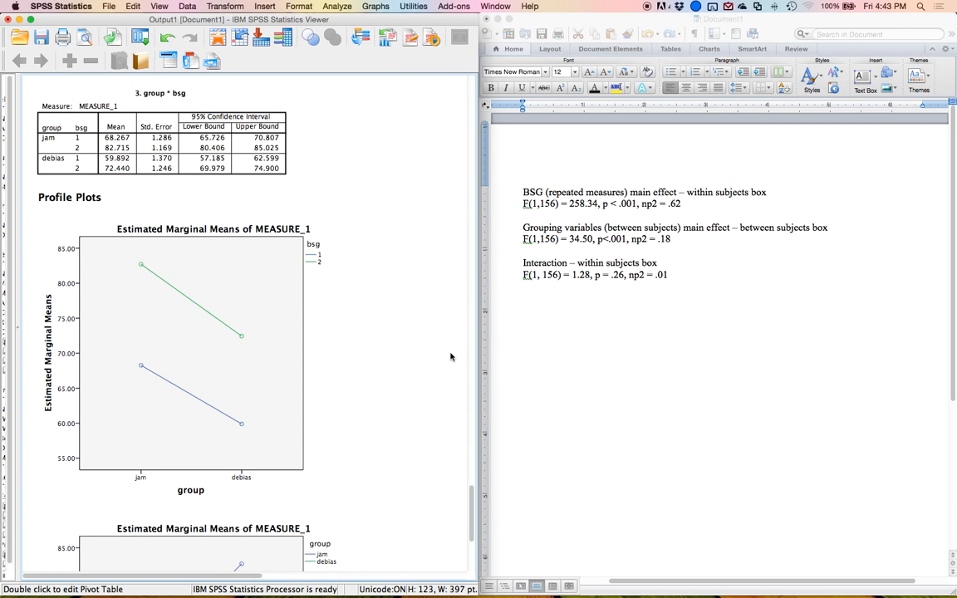
scroll(451, 357, down, 1)
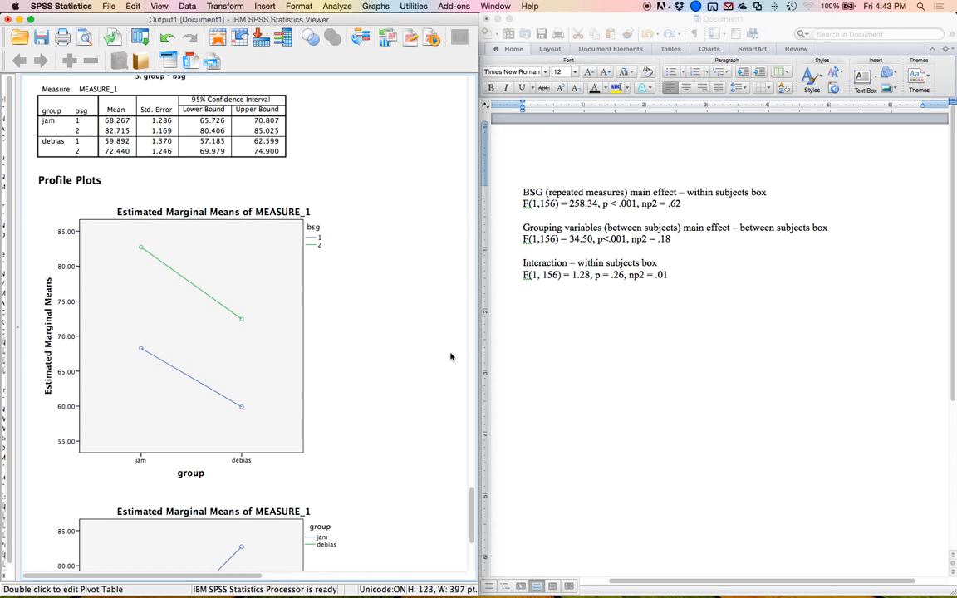
scroll(450, 356, down, 6)
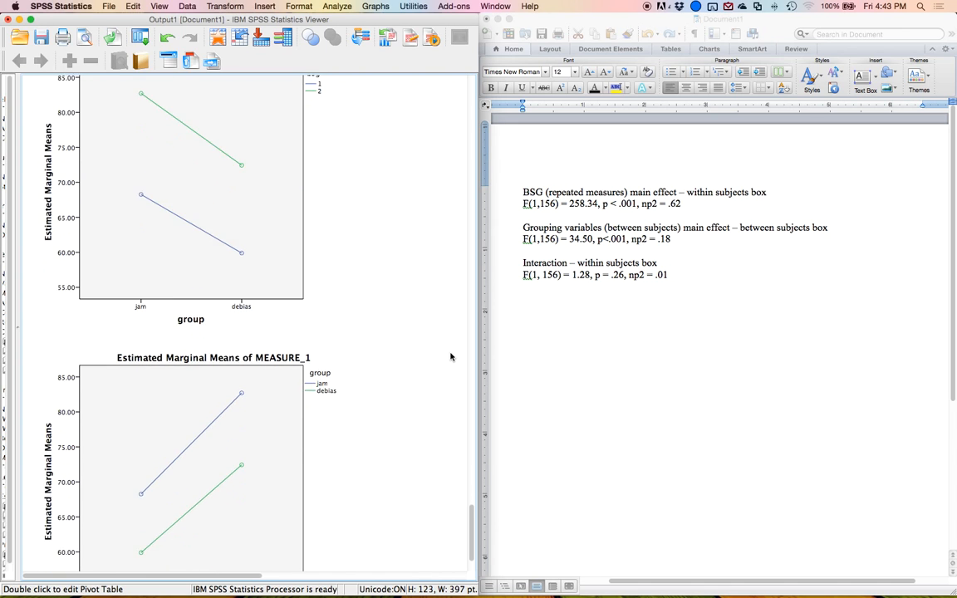
scroll(450, 356, down, 1)
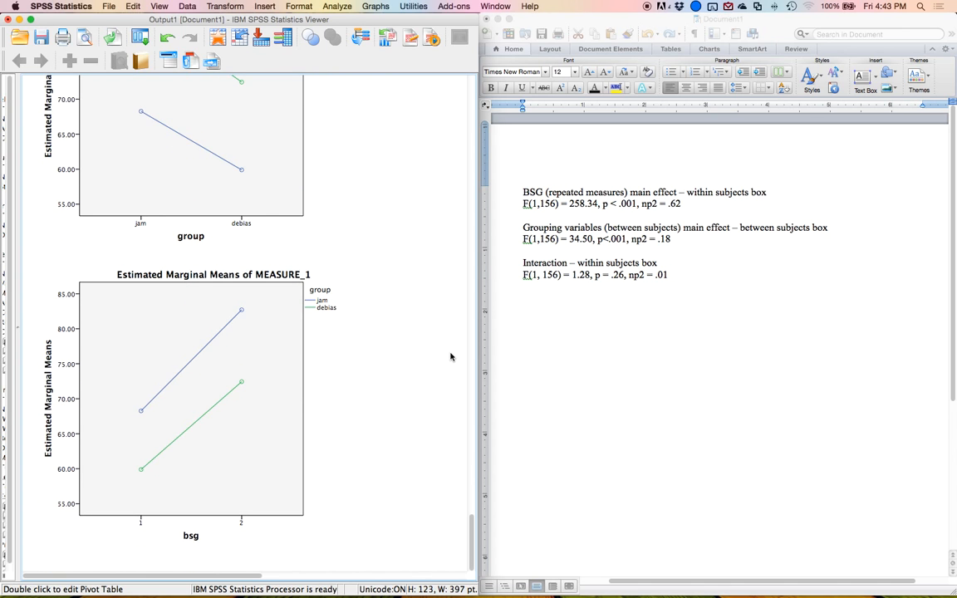
click(335, 362)
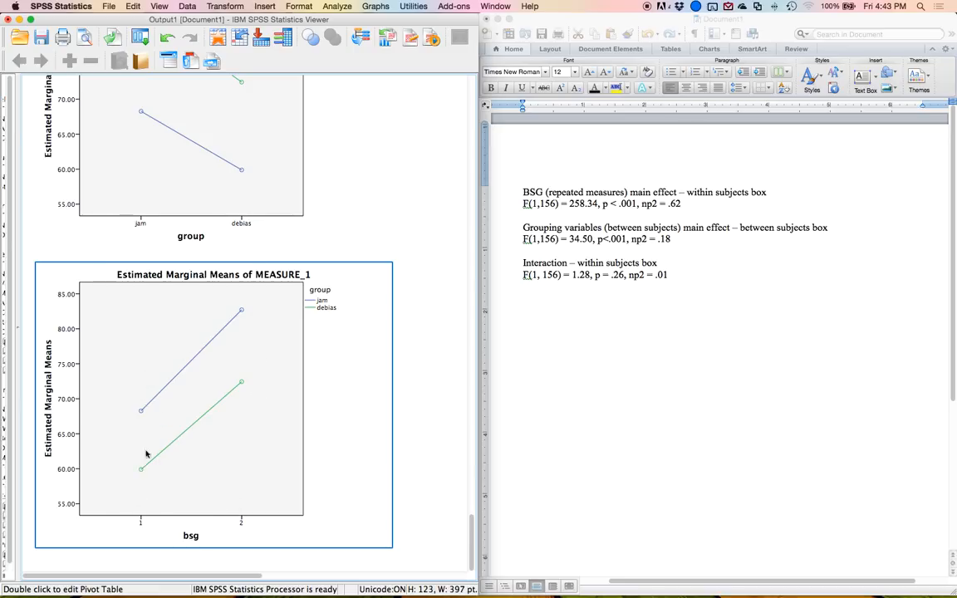
scroll(144, 423, up, 2)
scroll(144, 423, up, 8)
click(137, 411)
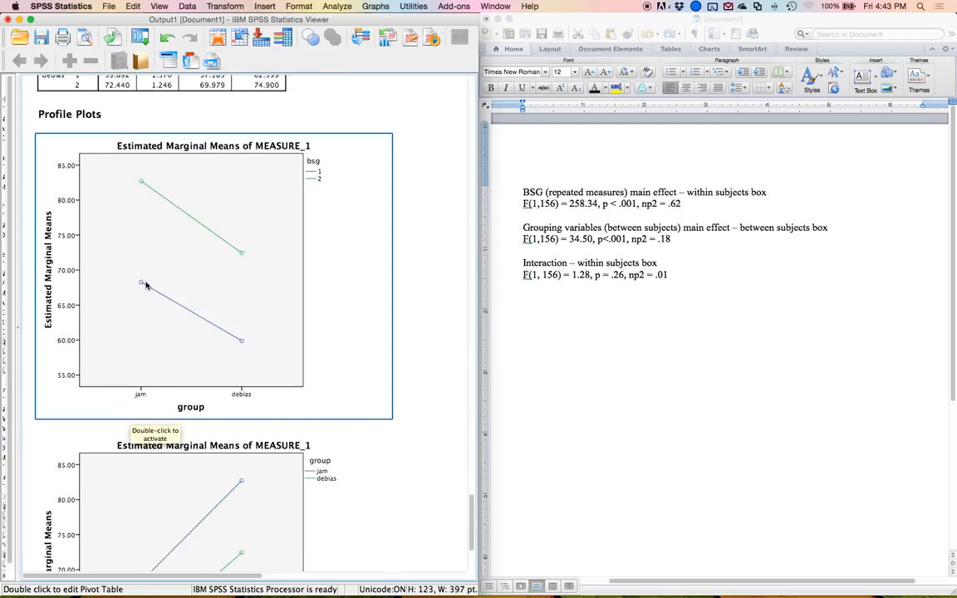
click(128, 168)
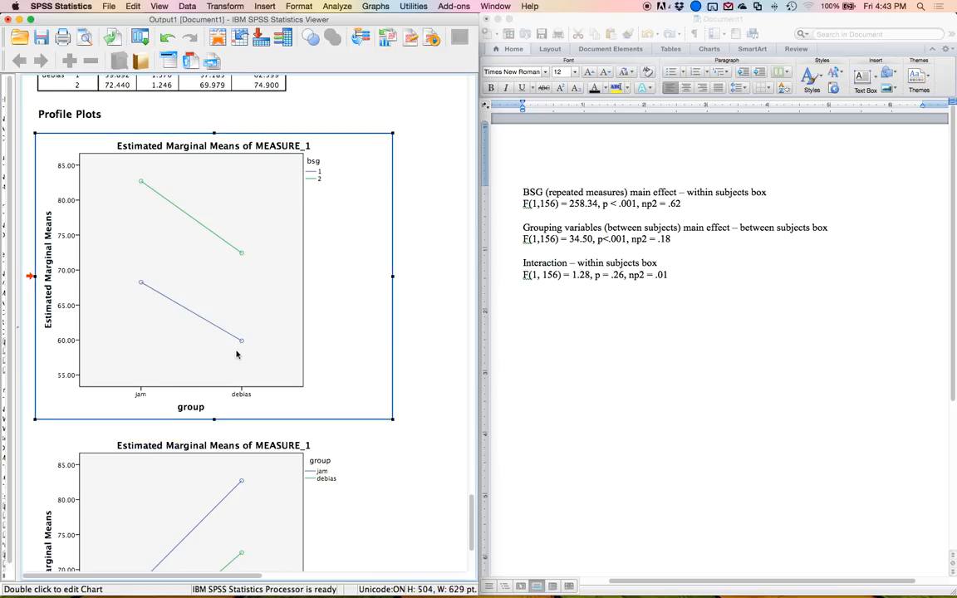
scroll(257, 304, down, 5)
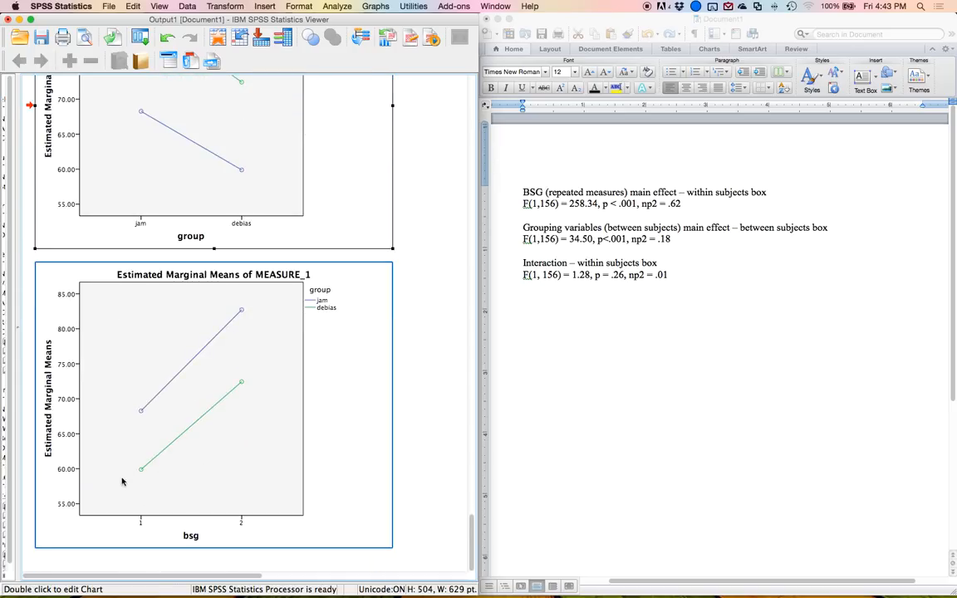
click(147, 426)
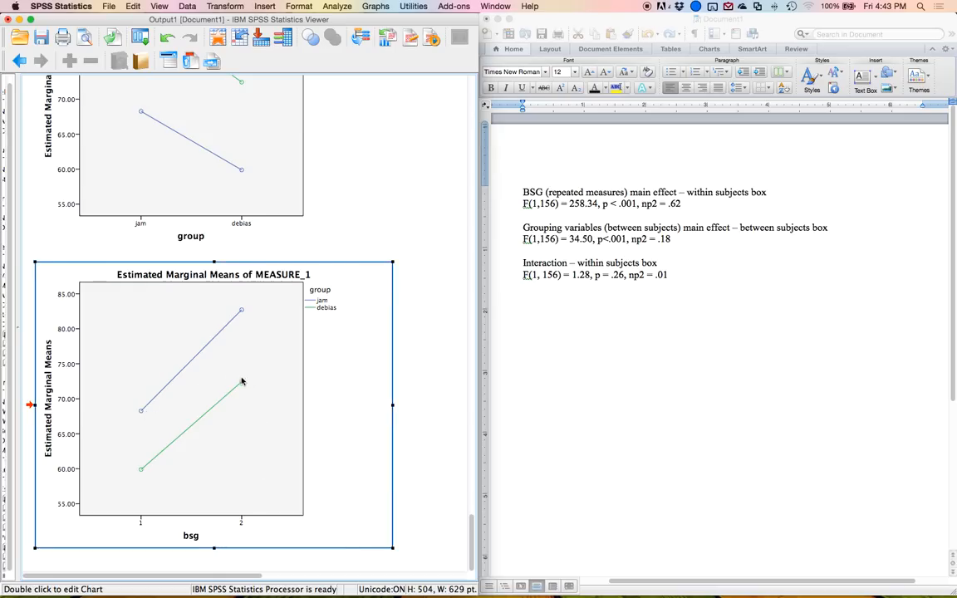
Below the interaction line in the Word document, add the note 'Two options (pick one!)'.
mouse_move(258, 597)
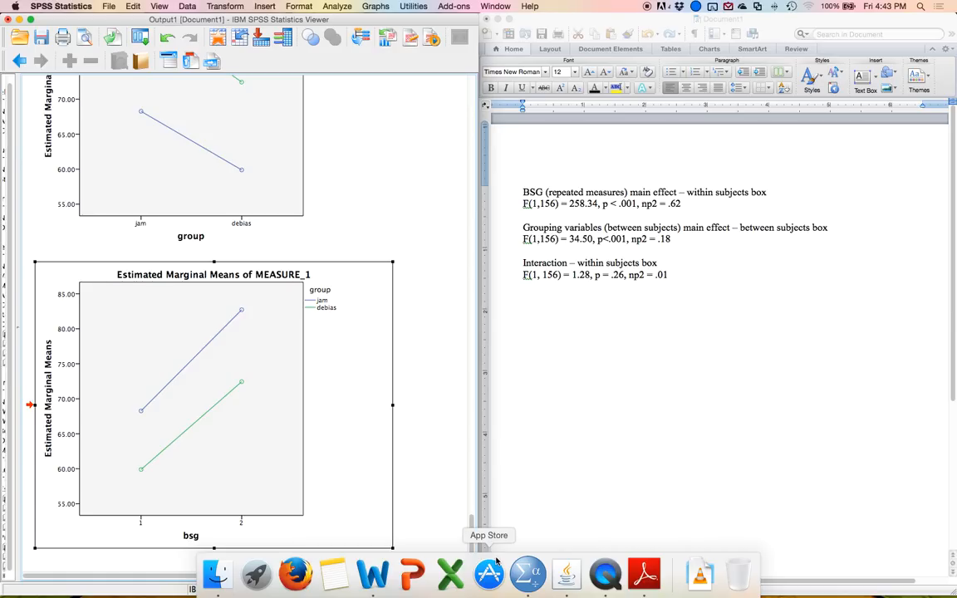
click(545, 346)
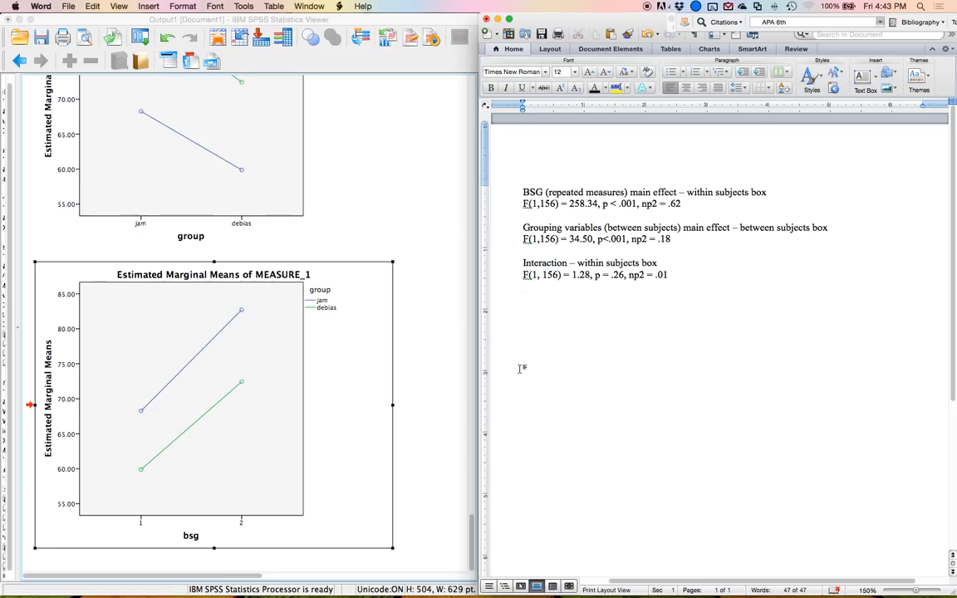
text(Two opi)
text(iosn ()
key(BackSpace)
key(BackSpace)
key(BackSpace)
text(ns)
key(BackSpace)
key(BackSpace)
key(BackSpace)
text(ns (pick one!)
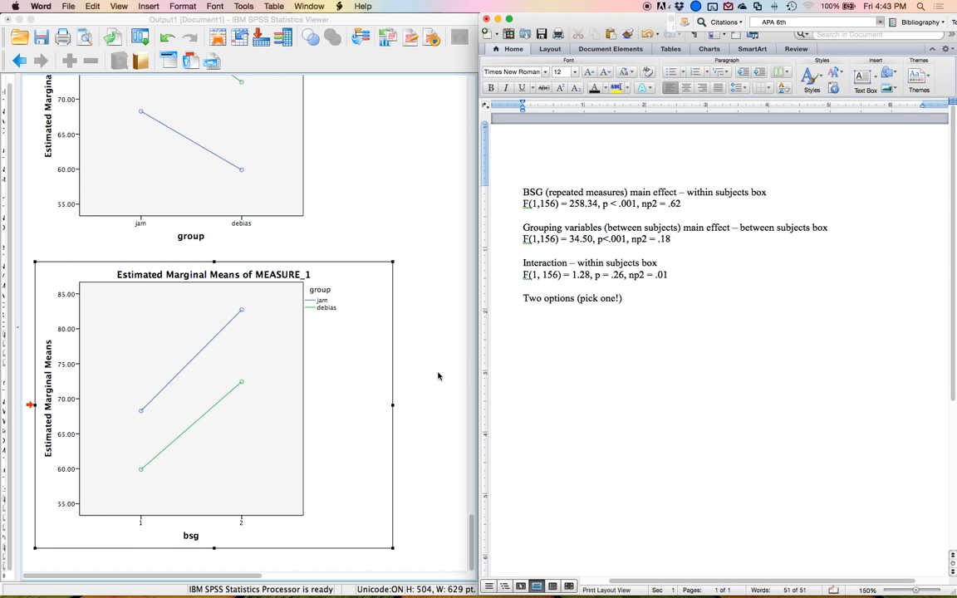
Insert a three-column table below the note and head the second and third columns 'BSG LO' and 'BSG HI'.
scroll(415, 374, up, 10)
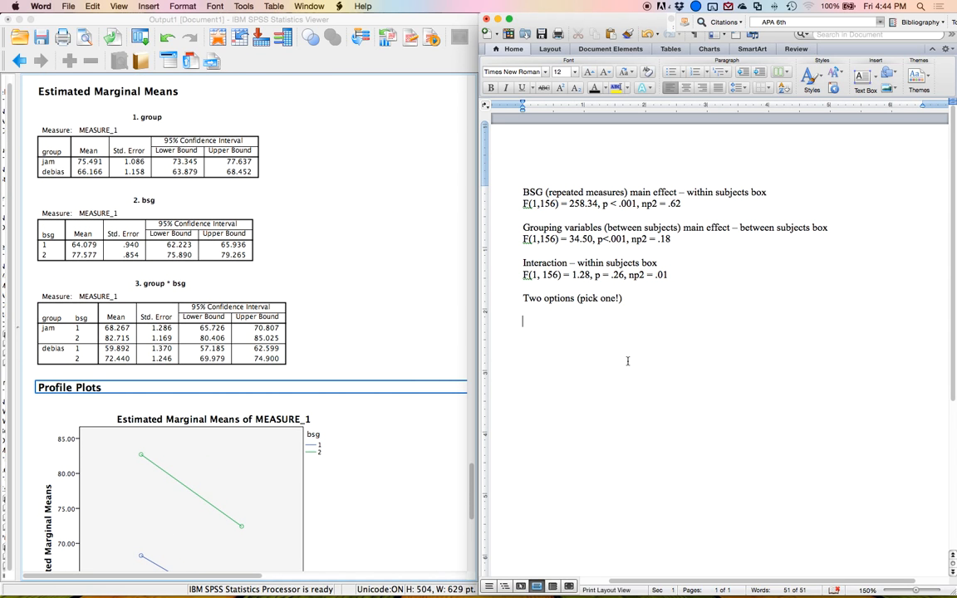
click(551, 51)
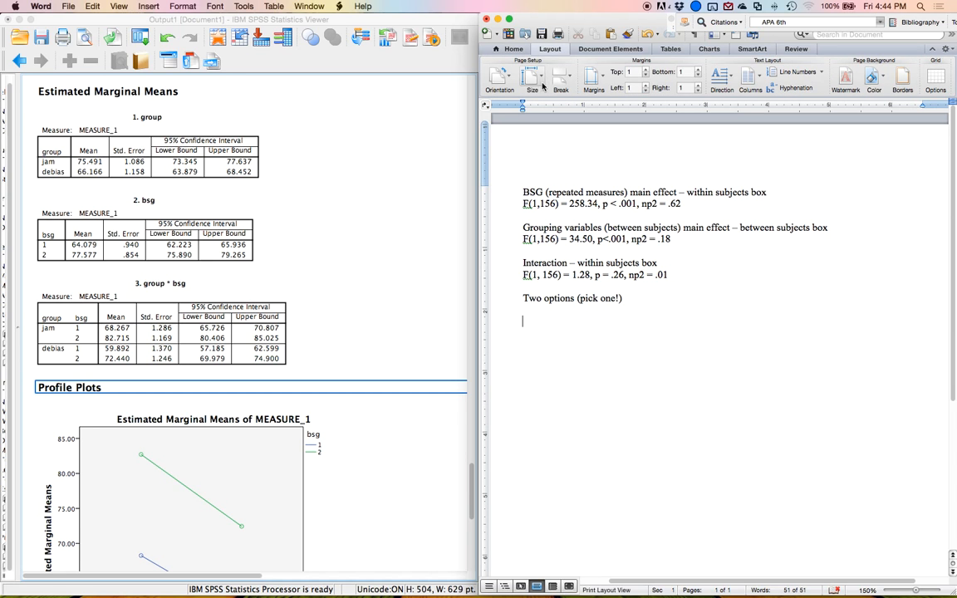
click(681, 49)
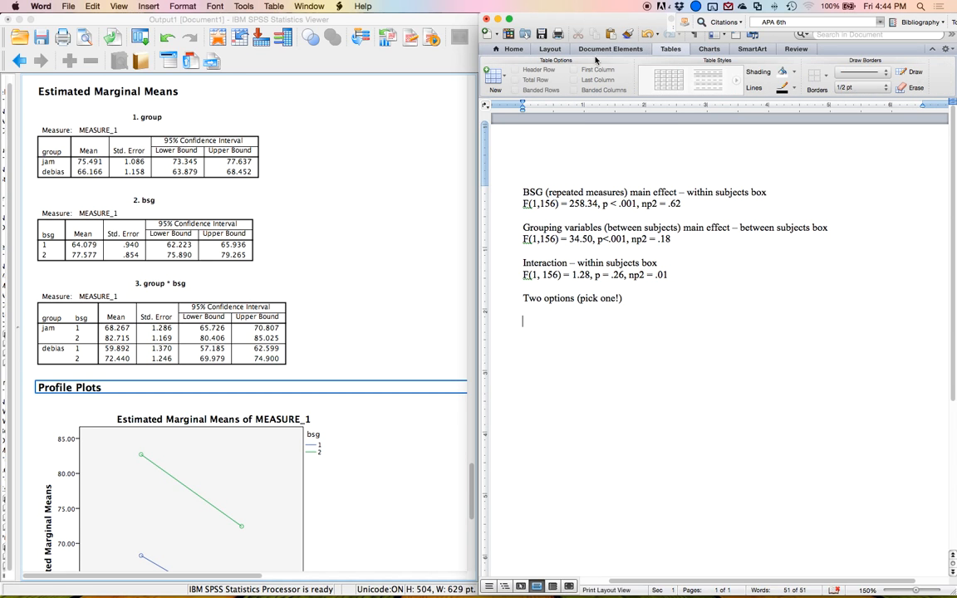
click(494, 75)
click(519, 131)
click(675, 322)
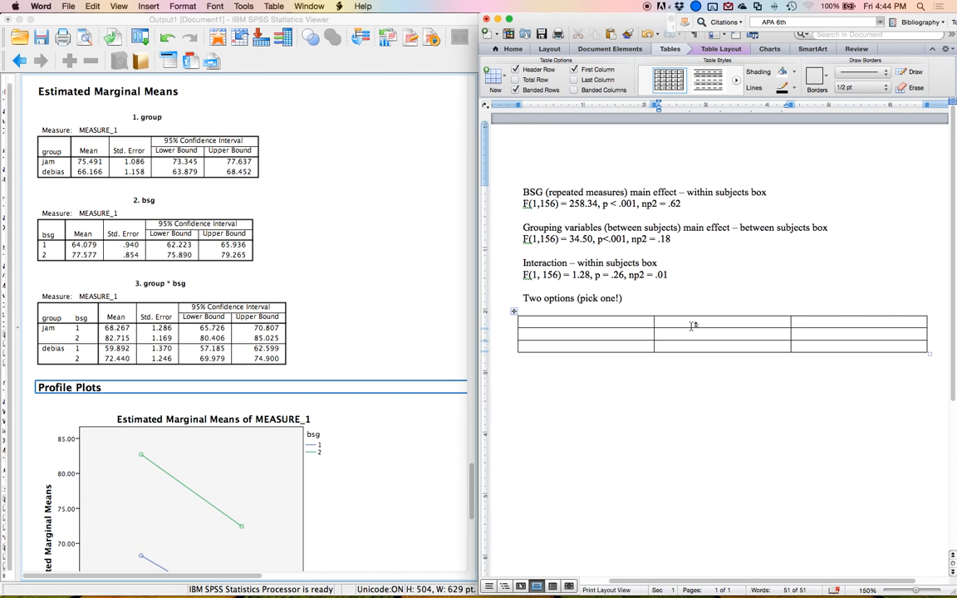
text(BSG LO)
key(Tab)
text(BSG HI)
key(Down)
key(Left)
key(Left)
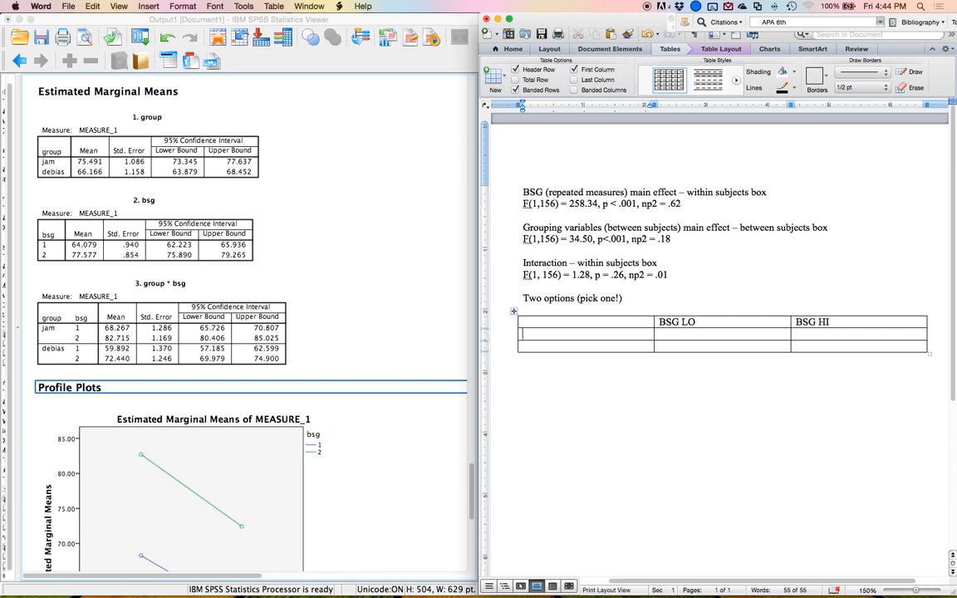
Label the table rows JAM and DEBIAS, adding a third row labelled 'Between subjects'.
text(JAM)
key(Down)
text(DEBIAS)
key(Up)
key(Down)
key(Right)
key(Tab)
key(Tab)
text(Between sb)
key(BackSpace)
text(ubjects)
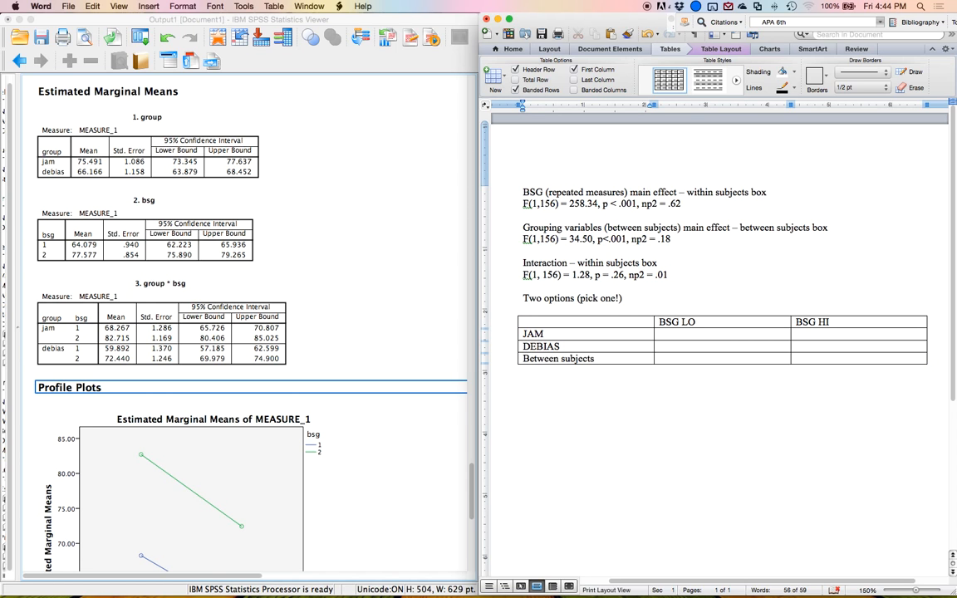
Insert a column to the right of BSG HI and head it 'Repeated'.
click(690, 334)
click(869, 325)
click(711, 51)
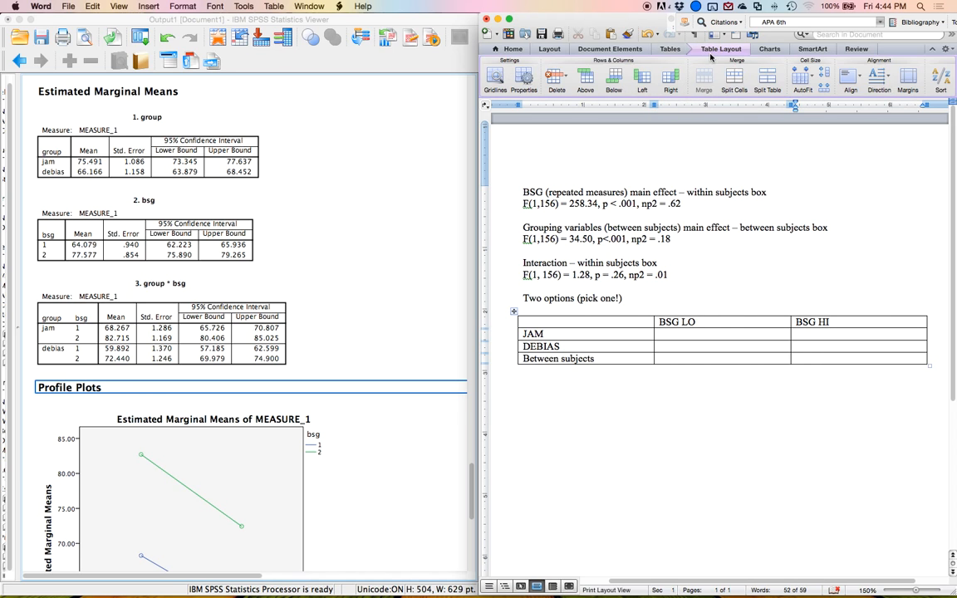
click(668, 83)
text(Reep)
key(BackSpace)
key(BackSpace)
text(peated)
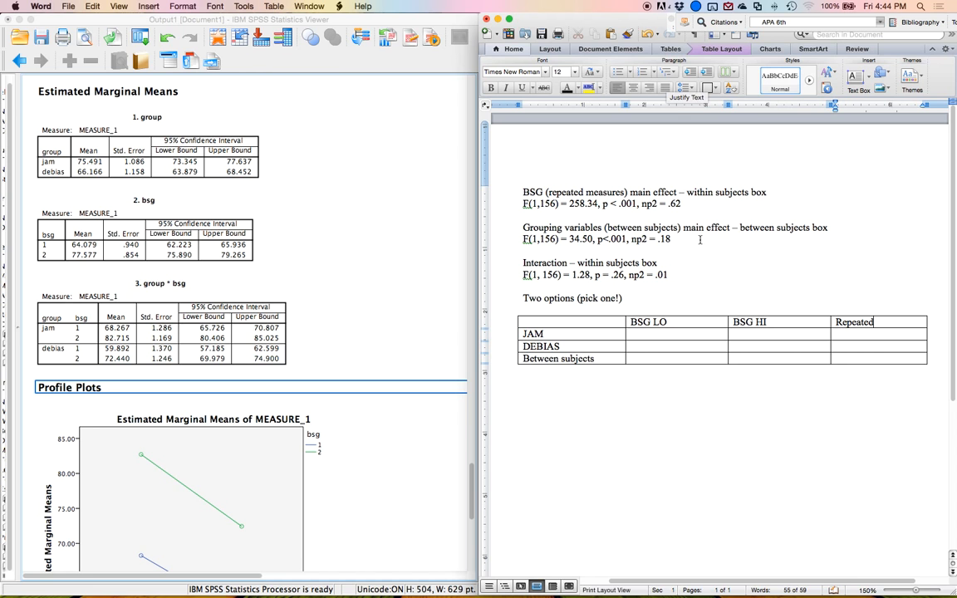
Maximize the Word window and set the zoom to 200%.
click(662, 334)
double_click(624, 22)
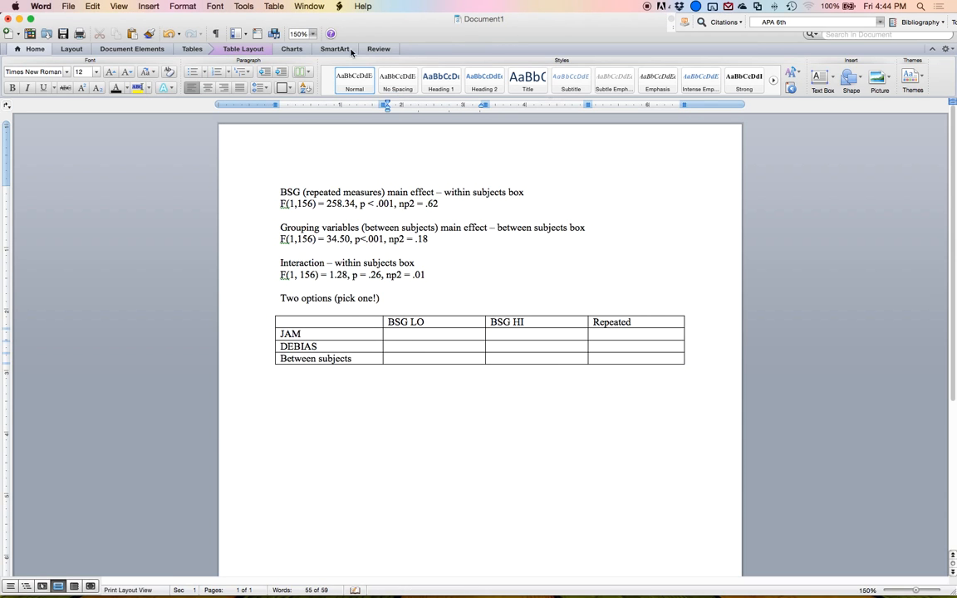
click(301, 35)
text(200)
key(Return)
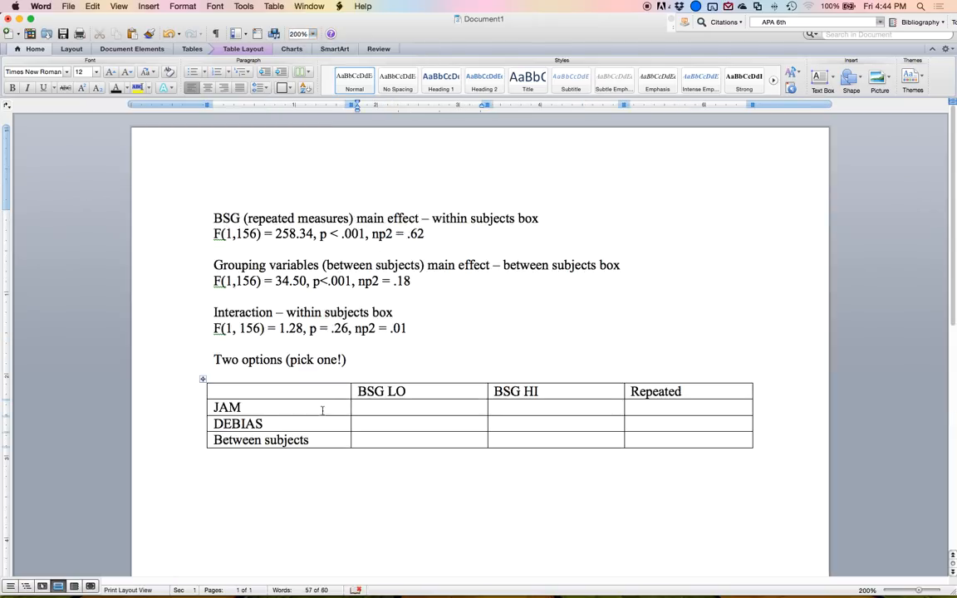
In the Repeated column's JAM row, enter 'Jam: bsg lo vs bsg hi'.
drag(473, 408, 528, 412)
click(669, 412)
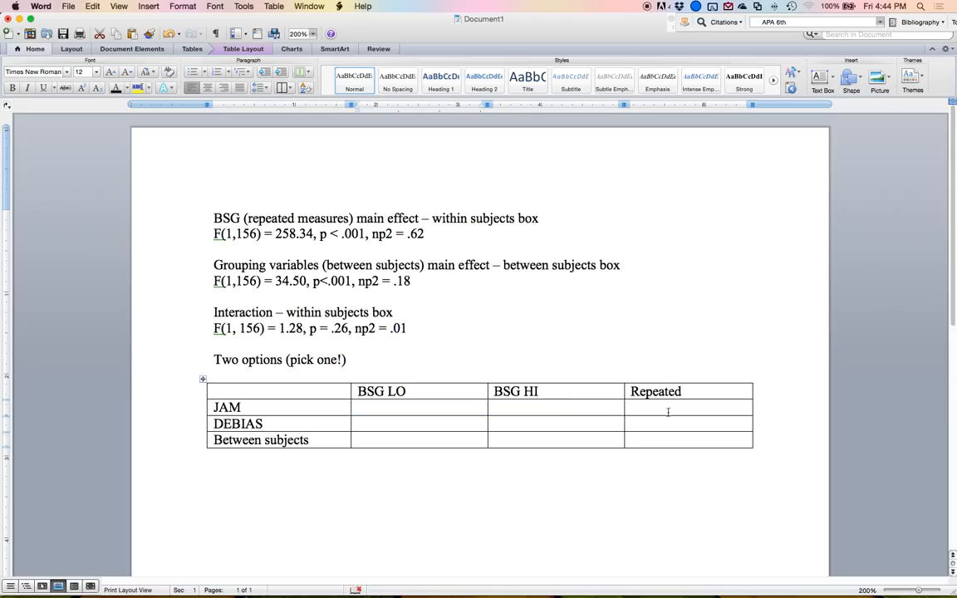
text(ajm)
key(BackSpace)
key(BackSpace)
key(BackSpace)
text(jam l)
key(BackSpace)
text(: bsg lo vs bsg hi)
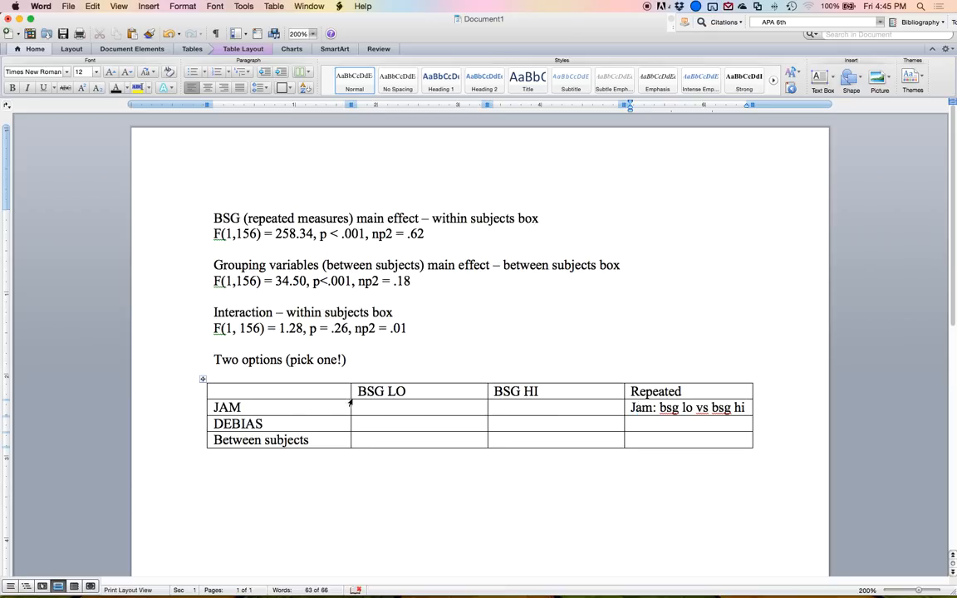
In the Repeated column's DEBIAS row, enter 'Debias: bsg lo vs bsg hi'.
click(546, 408)
double_click(652, 410)
double_click(644, 409)
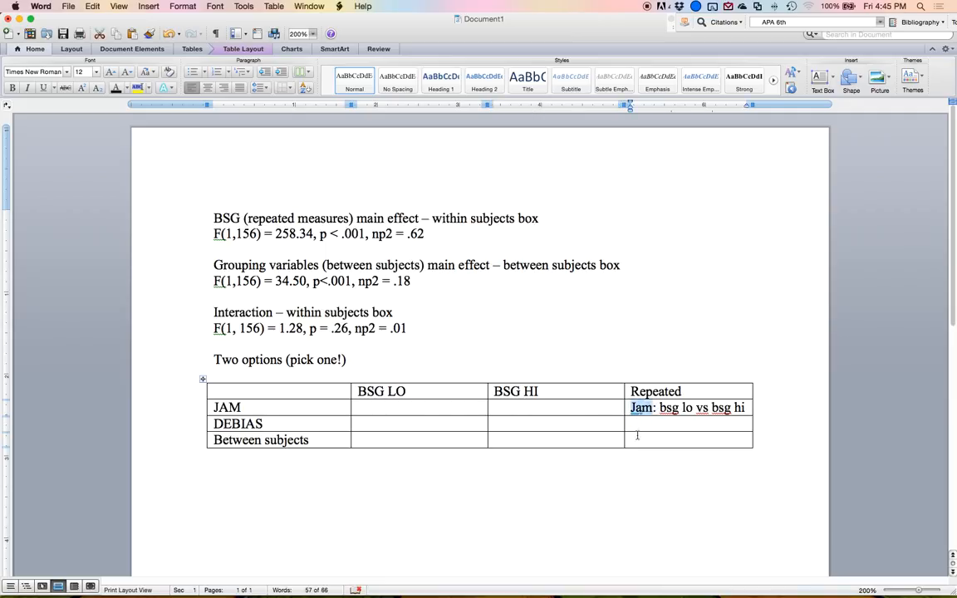
click(671, 413)
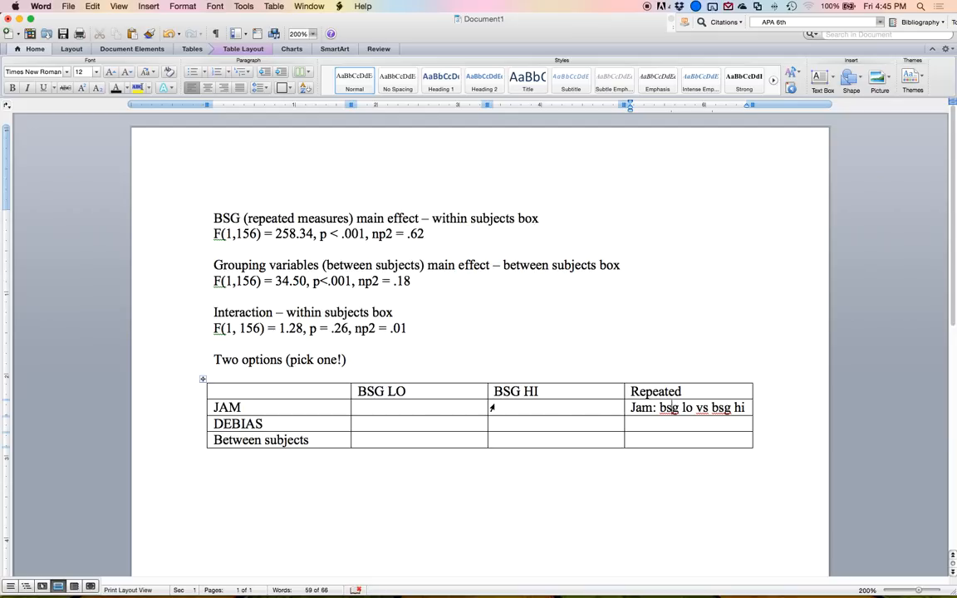
key(Down)
text(Debias: bsg lo vs bsg hi)
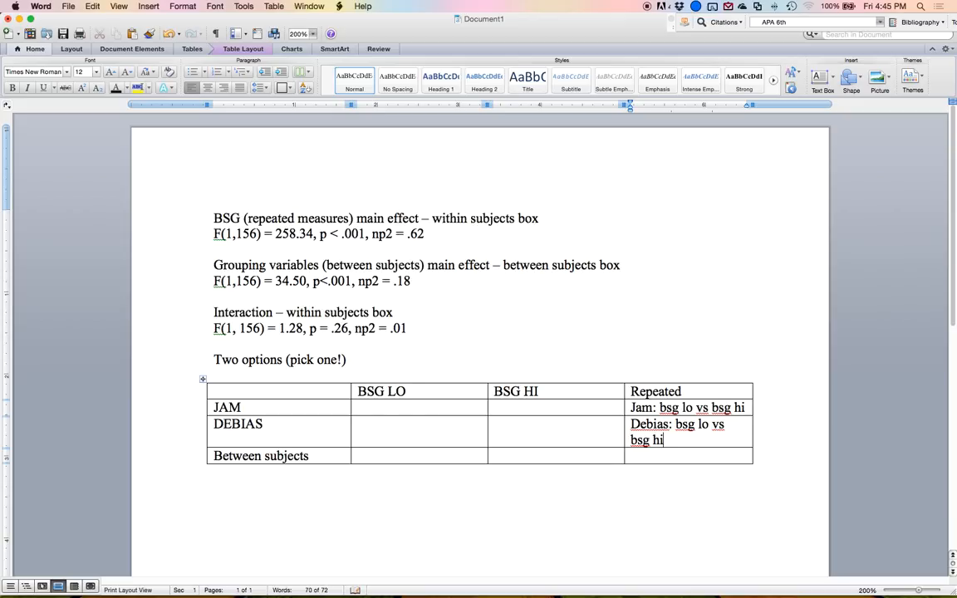
In the Between subjects row, enter 'BSG LO: jam vs debias' and 'BSG HI: jam vs debias' under the matching columns.
click(371, 457)
drag(399, 407, 394, 453)
click(394, 455)
text(BSG LO: jam)
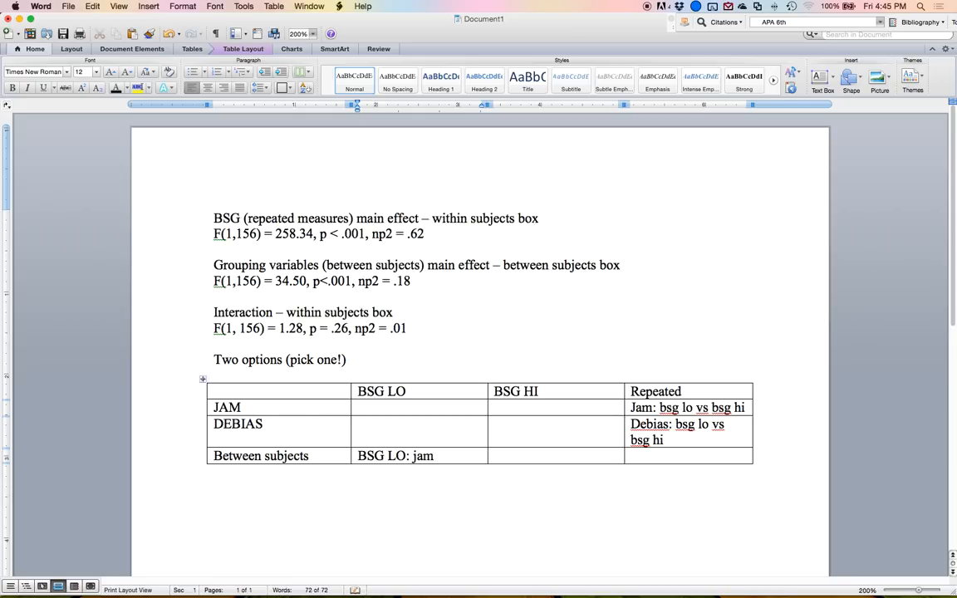
text( vs debias)
key(Tab)
text(BSG HI: jam vs d)
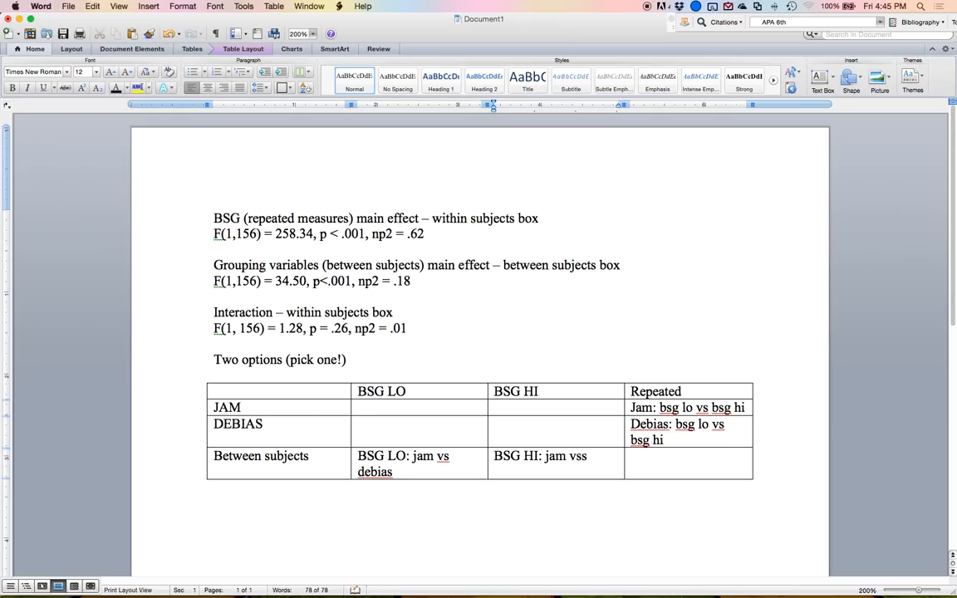
text(ebias)
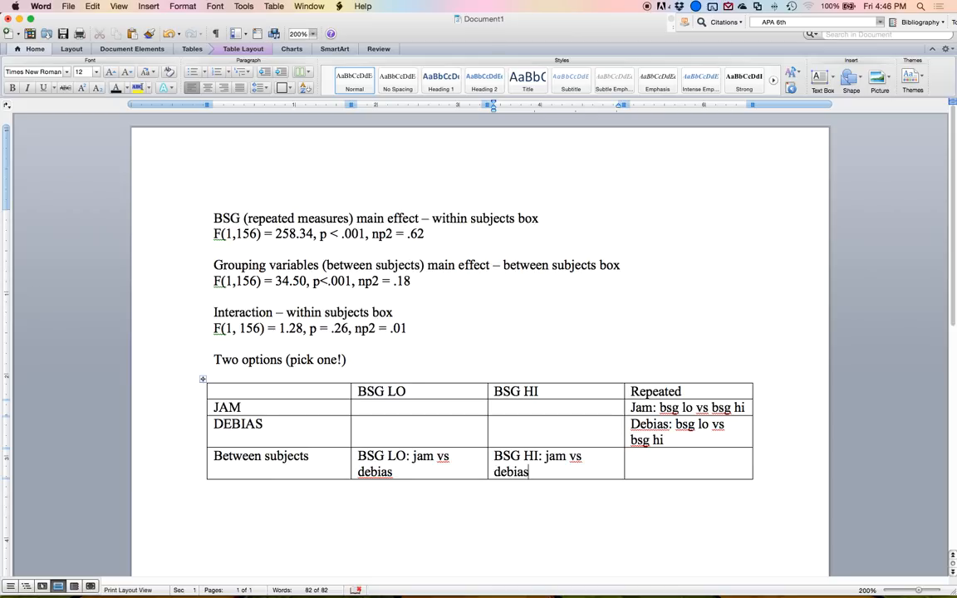
drag(352, 413, 644, 415)
drag(420, 392, 401, 472)
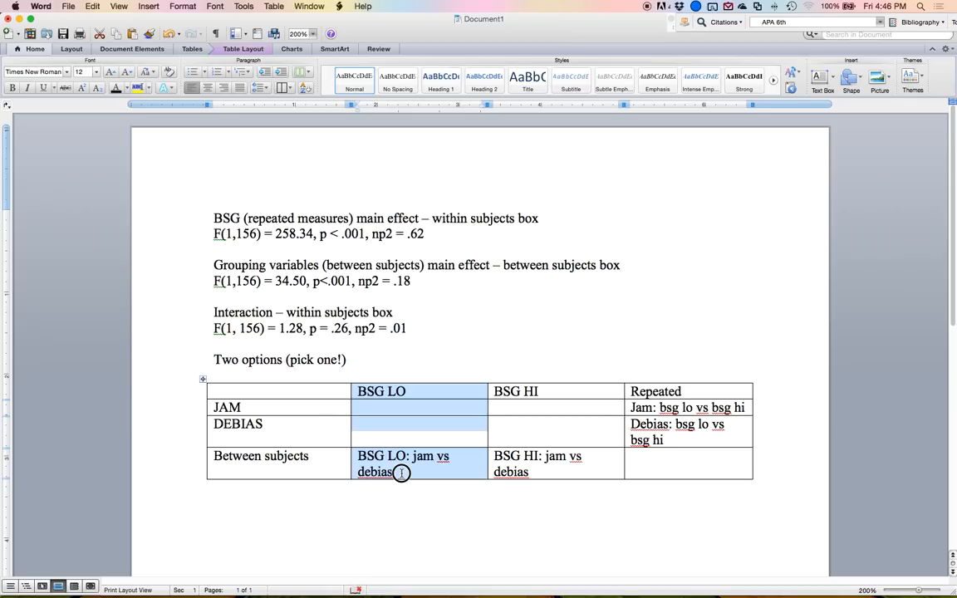
click(634, 407)
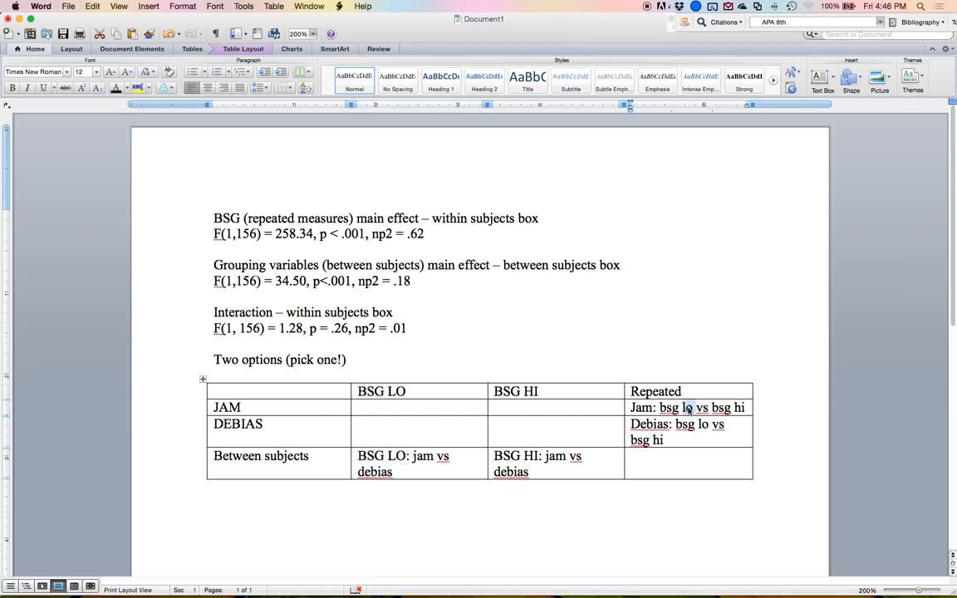
key(ctrl+Up)
click(272, 344)
Insert a new six-column, one-row table below the existing table.
click(396, 517)
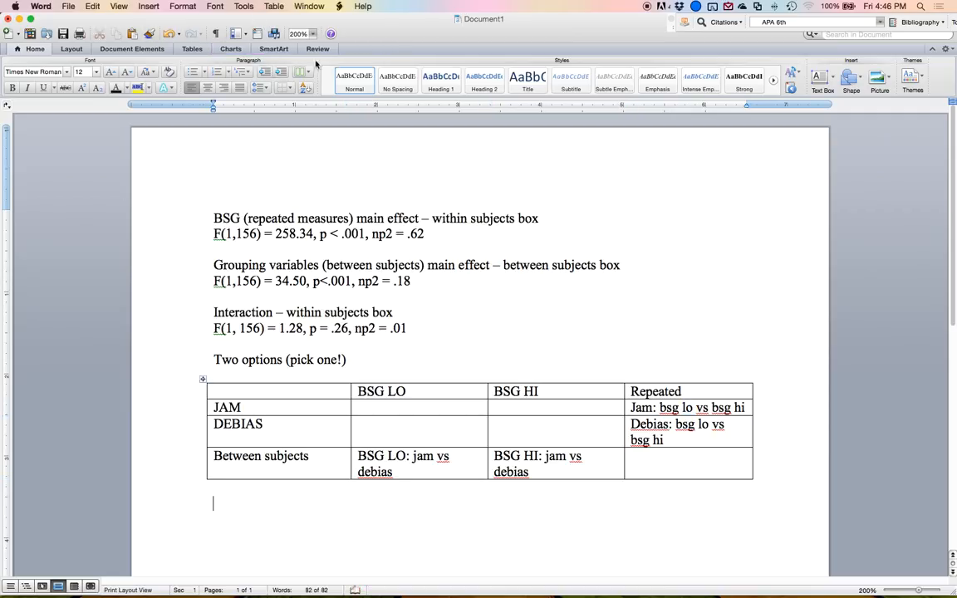
click(191, 50)
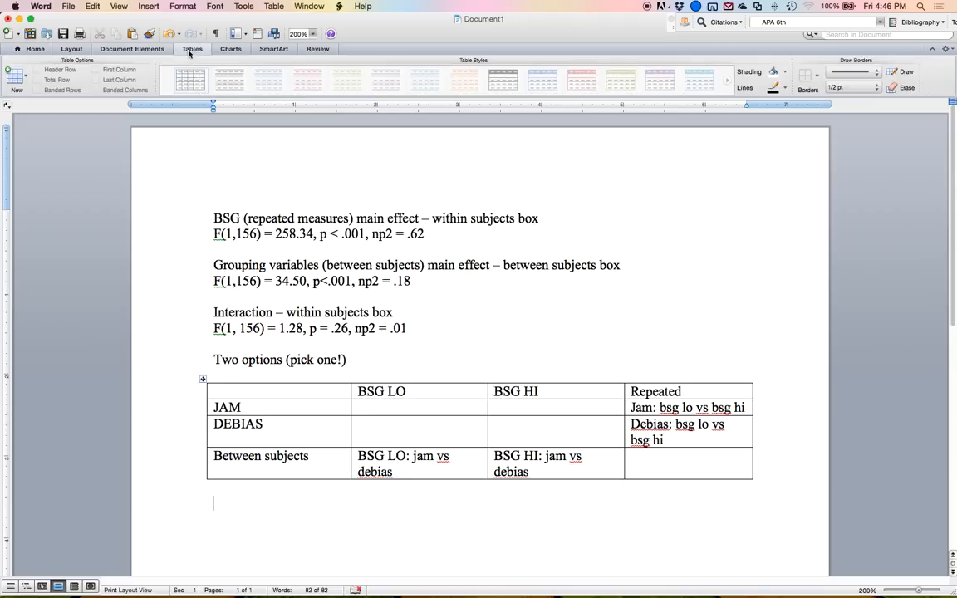
click(15, 75)
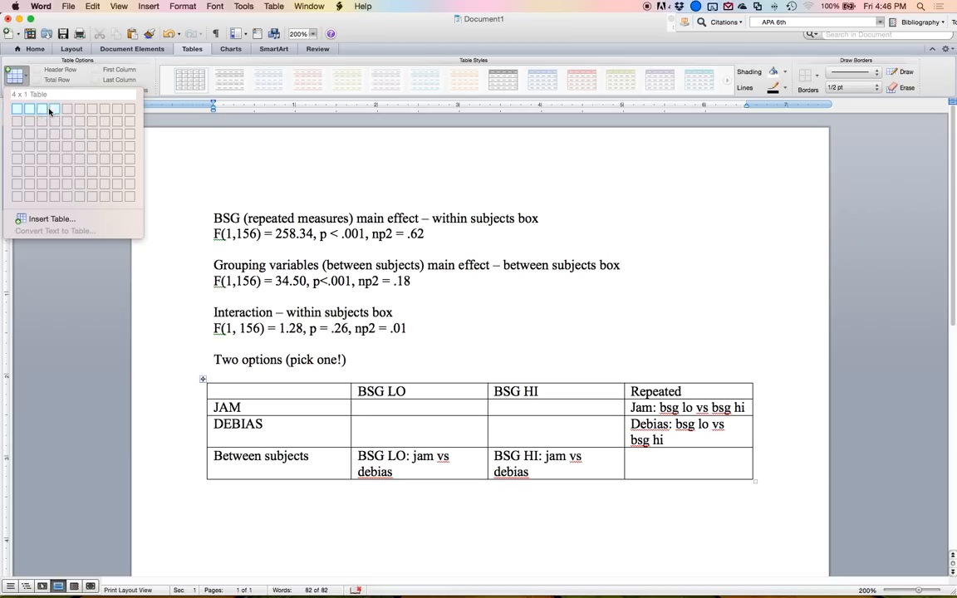
click(79, 109)
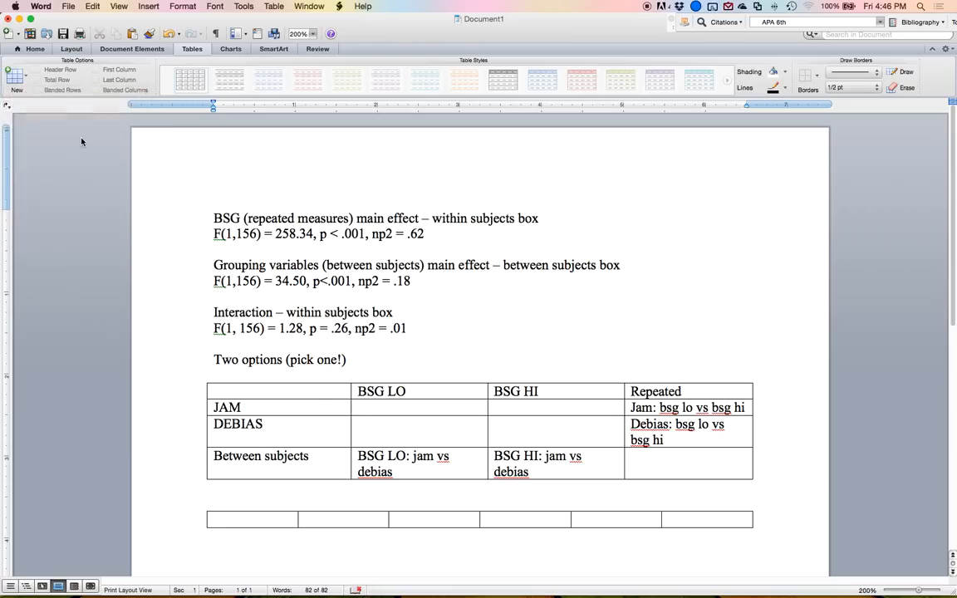
Label the new table's first three columns 'Mean 1', 'Mean 2' and 'T, p'.
key(Up)
text(Mean)
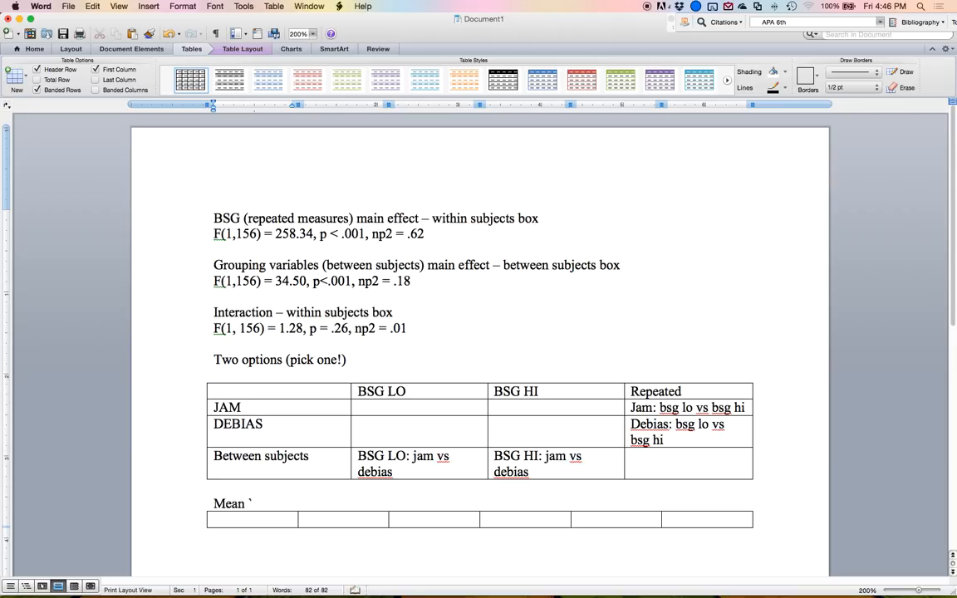
key(BackSpace)
key(BackSpace)
key(BackSpace)
key(BackSpace)
key(Down)
key(Down)
text(M)
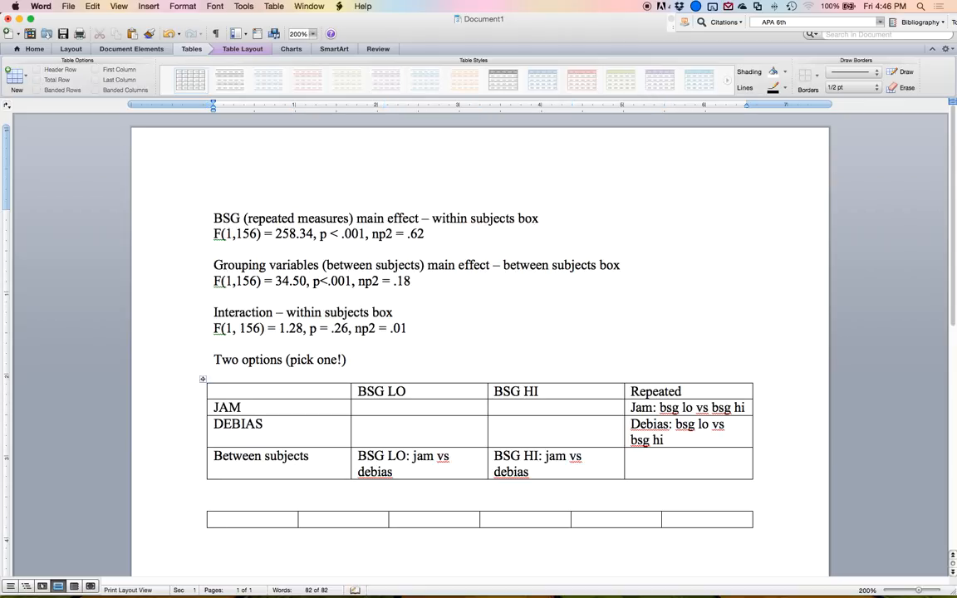
key(BackSpace)
key(Up)
text(Mean 1)
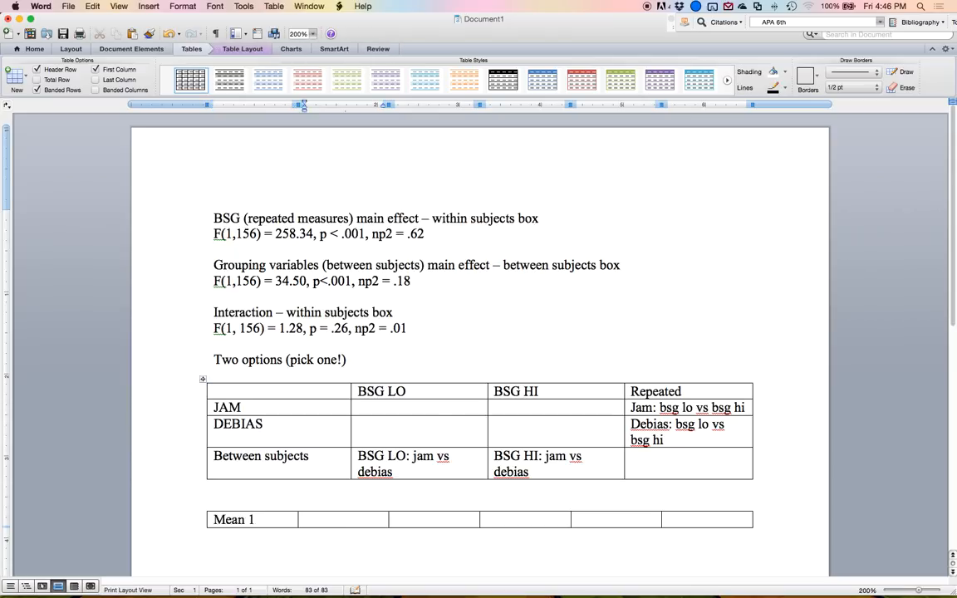
key(Tab)
text(Mean 2)
key(BackSpace)
text(2)
key(Tab)
text(T, p)
Label the remaining columns 'Davg', 'Ddiff' and 'Explain', and add a second row.
key(Tab)
text(dabg)
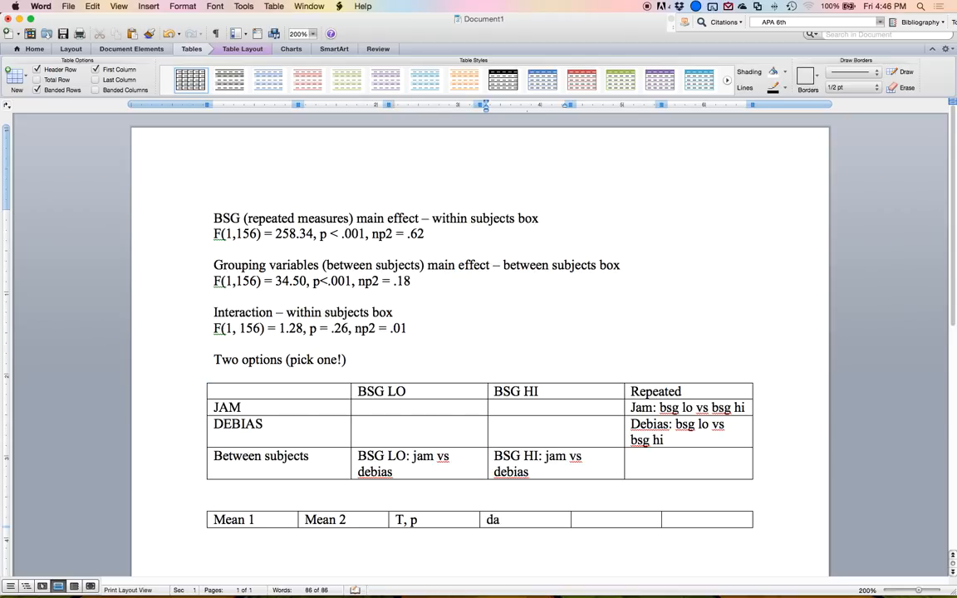
key(BackSpace)
key(BackSpace)
text(vg)
key(Tab)
text(ddiff)
key(Tab)
text(ex)
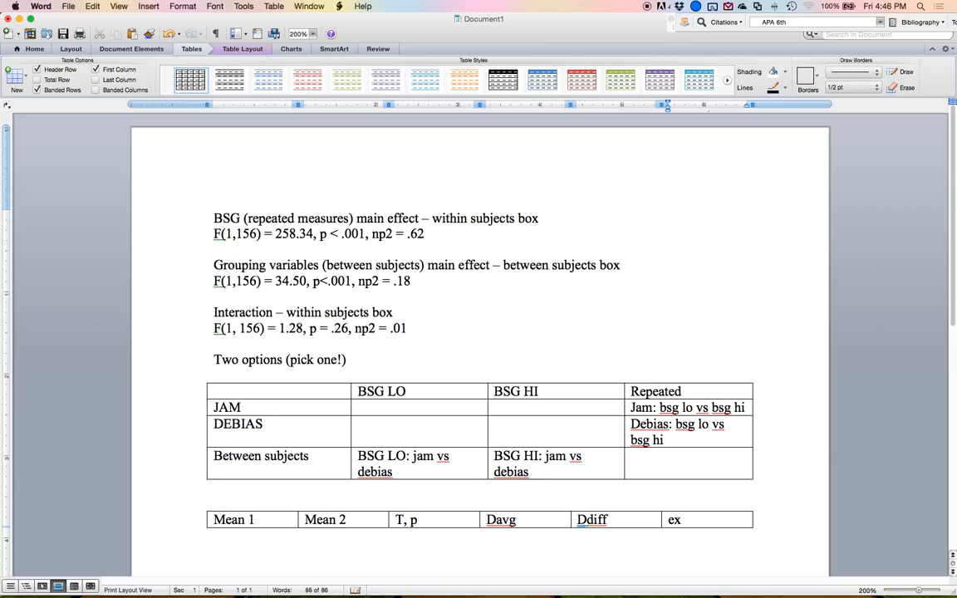
text(plain)
key(Tab)
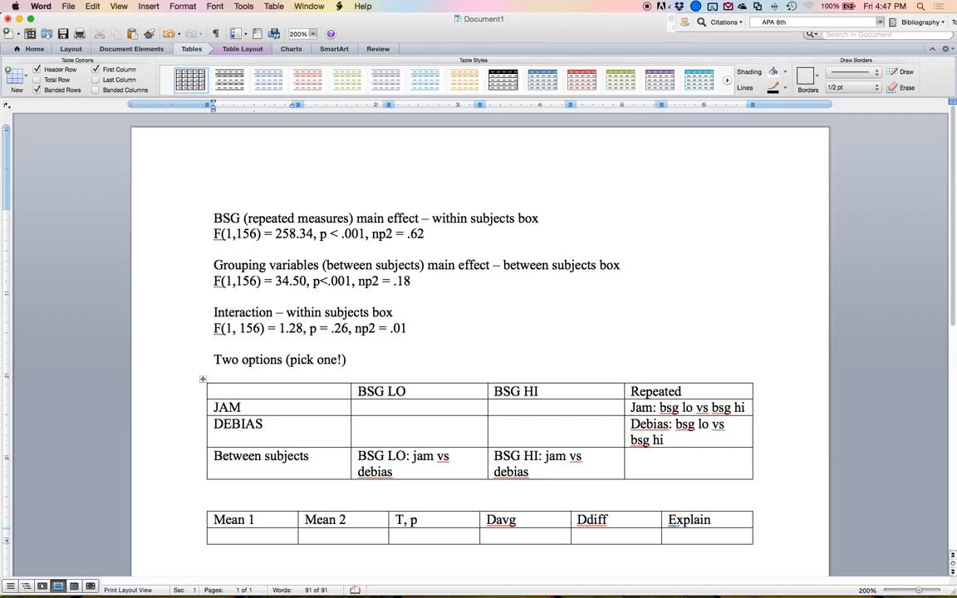
In the second row, enter 'JAM Bsg lo' under Mean 1 and 'JAM Bsg hi' under Mean 2, adding a third row.
text(AM)
key(Return)
text(Bsg)
key(Tab)
text(JAM bsg)
key(BackSpace)
key(BackSpace)
key(BackSpace)
key(BackSpace)
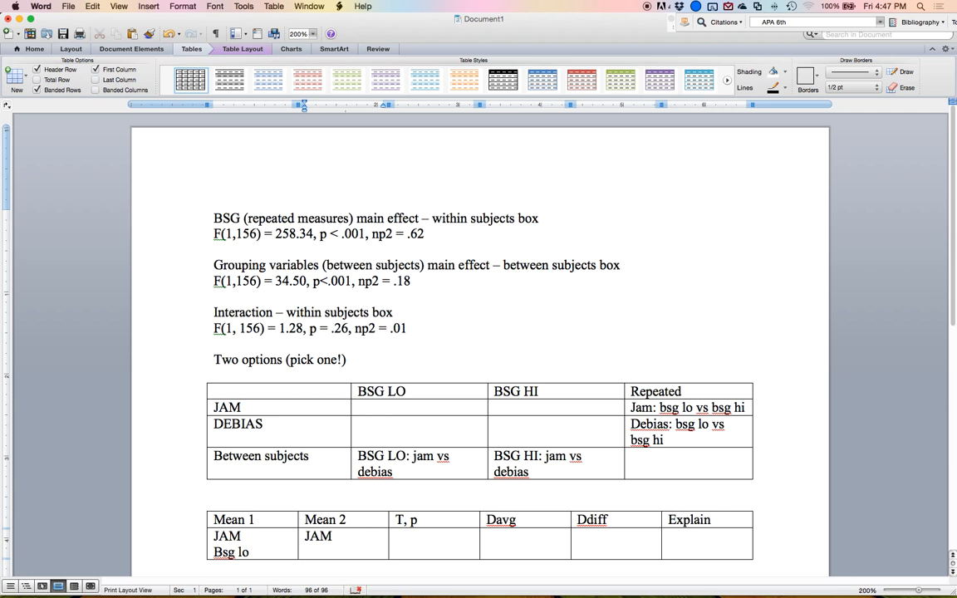
key(Return)
text(bsg hi)
key(Tab)
key(Tab)
key(Tab)
key(Tab)
key(Tab)
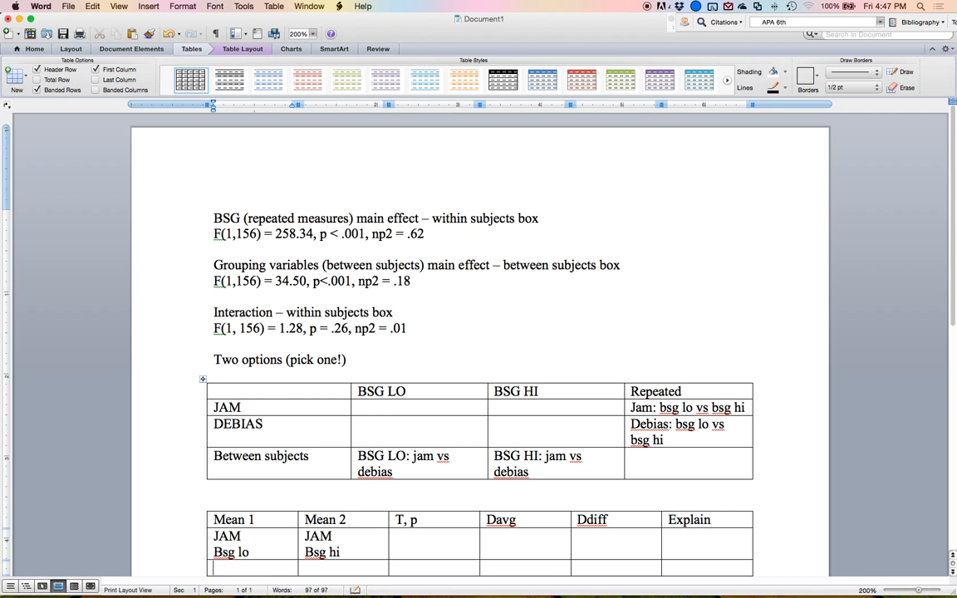
In the third row, enter 'Debias Bsg lo' under Mean 1 and 'Debias Bsg hi' under Mean 2.
text(Debias)
key(Return)
text(Bsg)
key(Tab)
text(Debias)
key(Return)
text(Bsg hi)
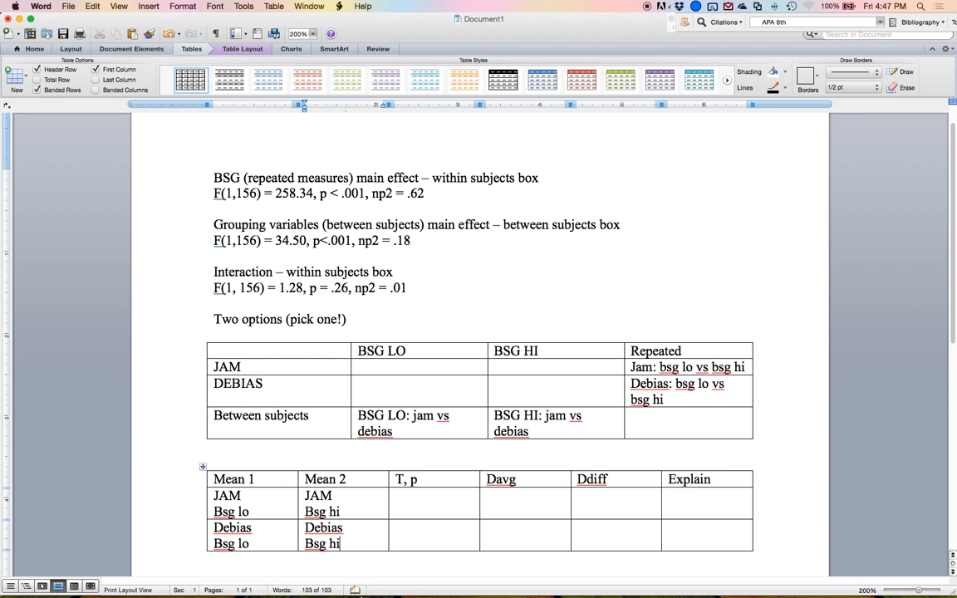
Switch to SPSS Statistics and bring the rm 2 anova data editor to the front.
mouse_move(373, 596)
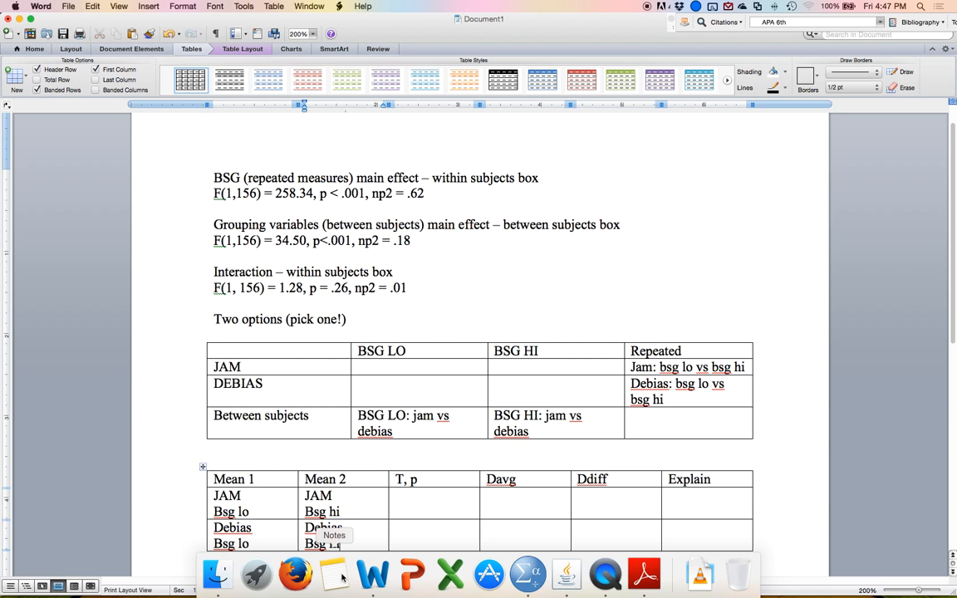
click(564, 584)
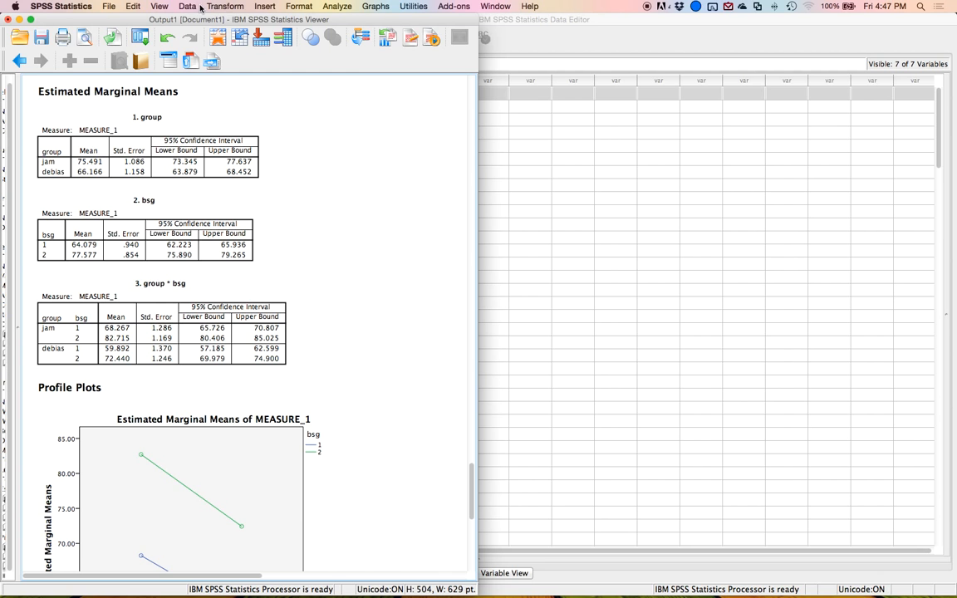
click(611, 43)
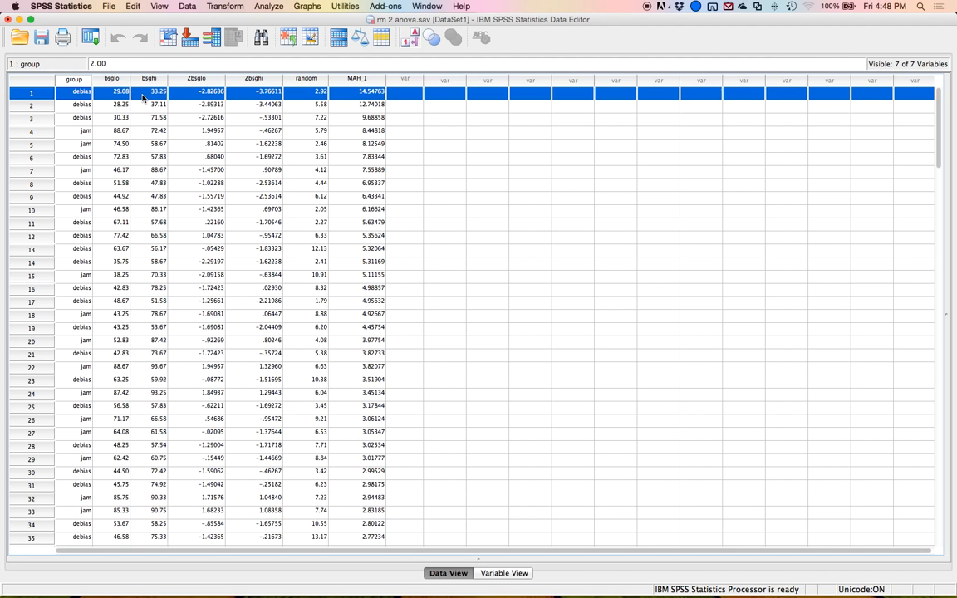
click(102, 80)
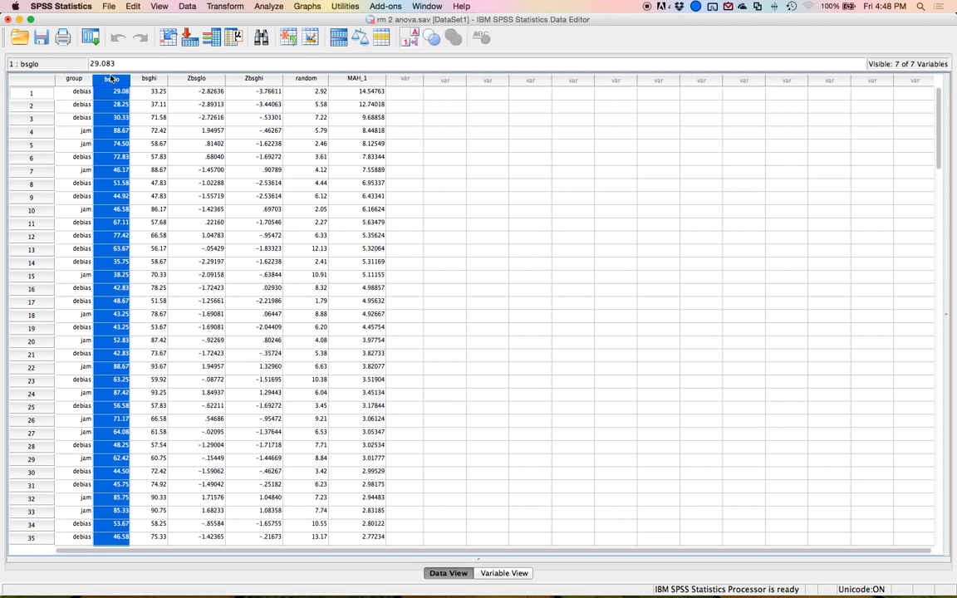
scroll(91, 130, down, 15)
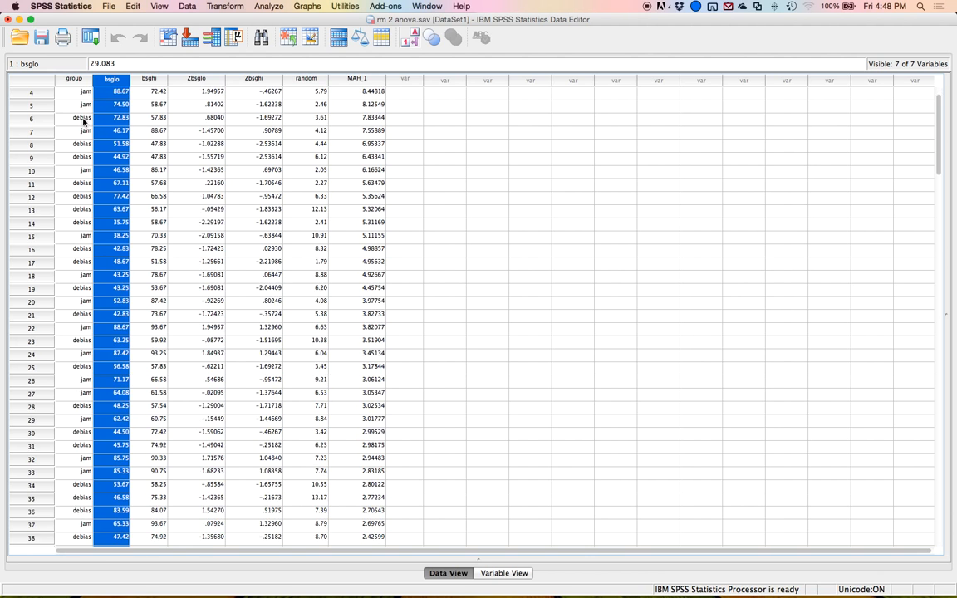
scroll(93, 133, down, 15)
scroll(112, 128, up, 15)
scroll(112, 127, up, 15)
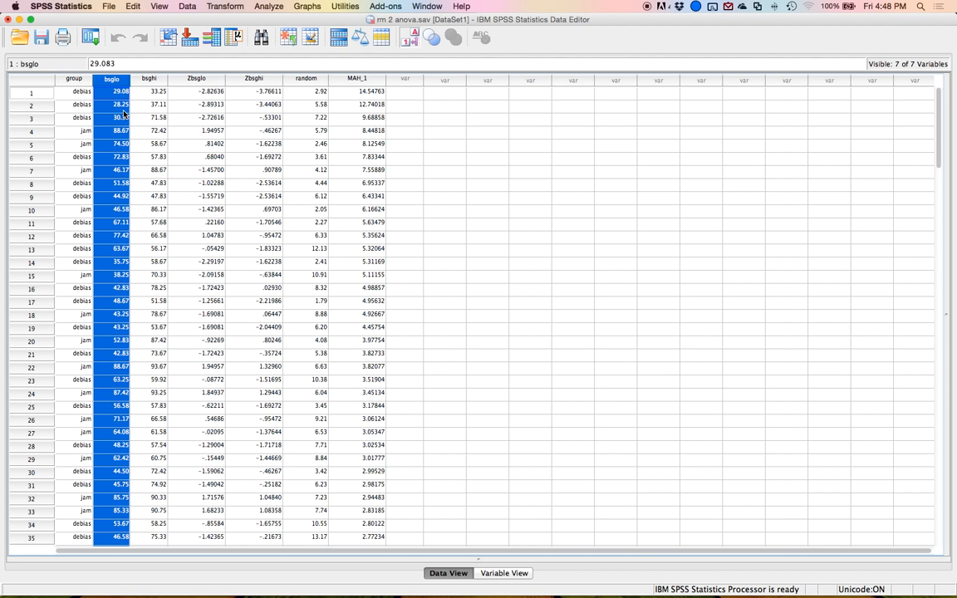
Split the file by group, organizing output by groups.
click(187, 6)
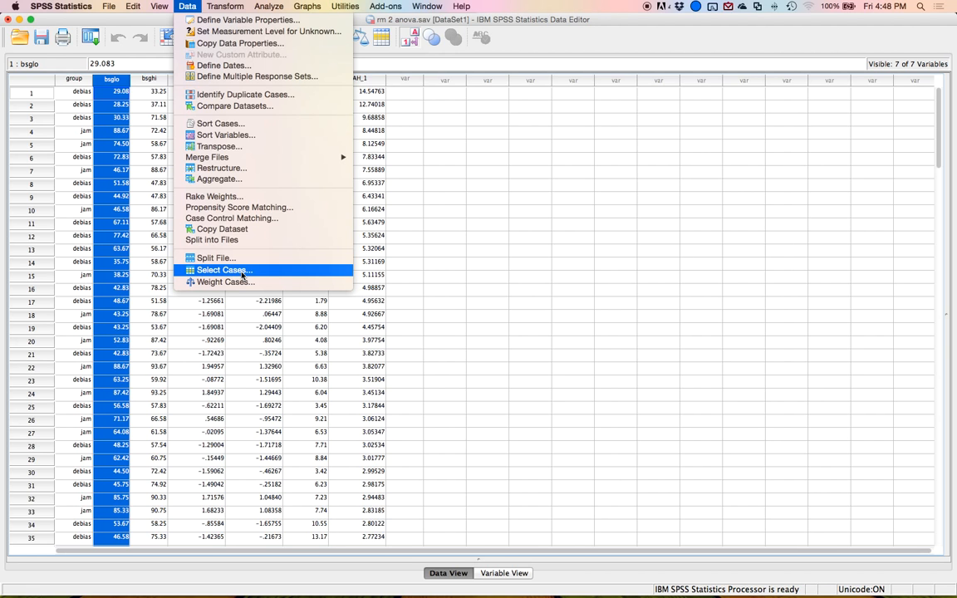
click(218, 257)
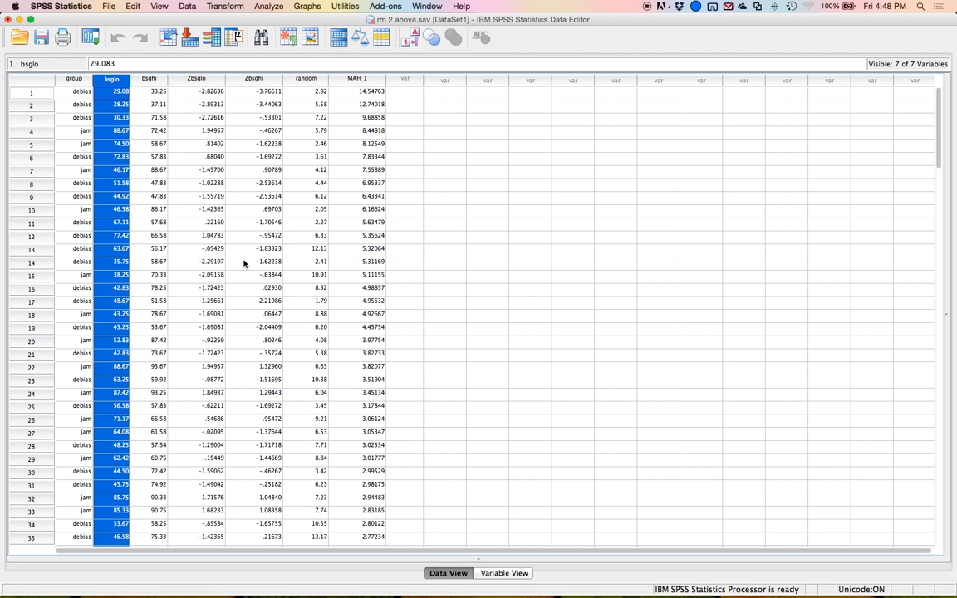
click(400, 214)
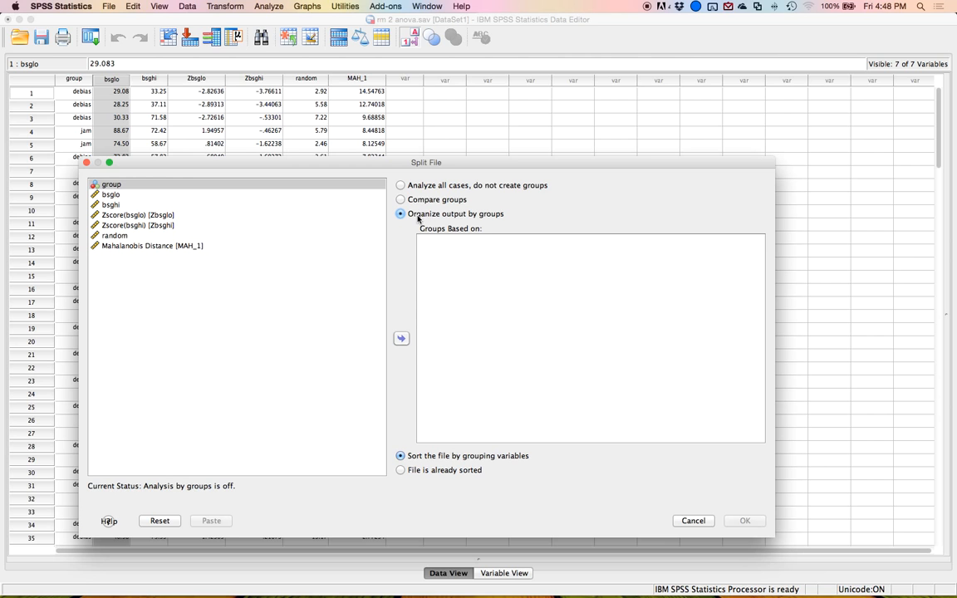
click(171, 182)
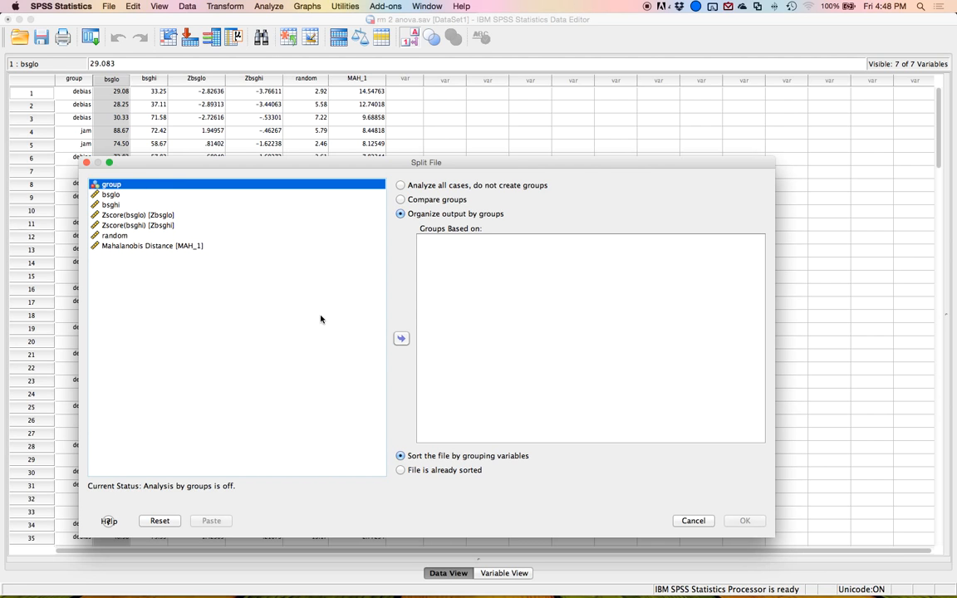
click(402, 338)
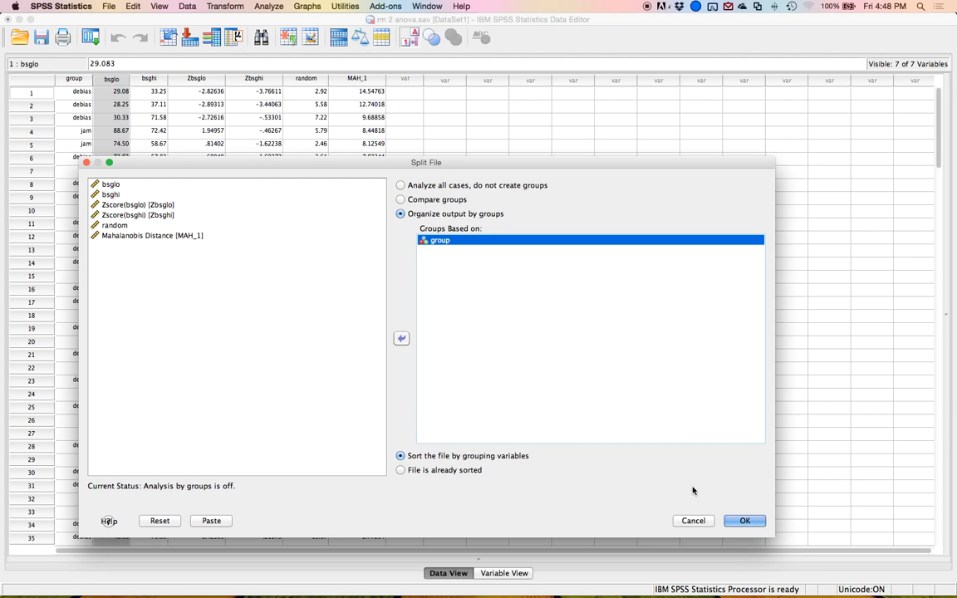
click(742, 522)
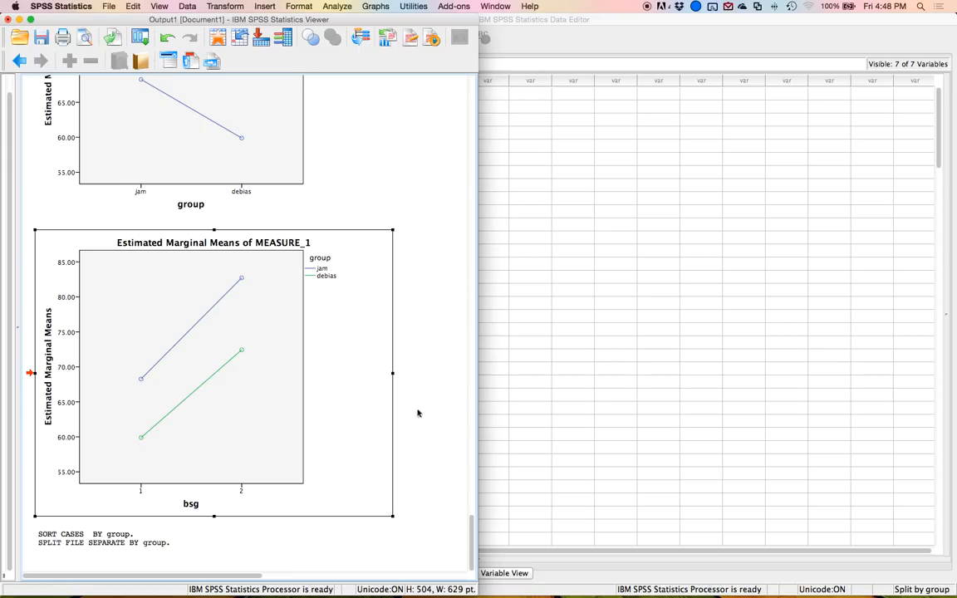
Open the Paired-Samples T Test dialog.
click(336, 6)
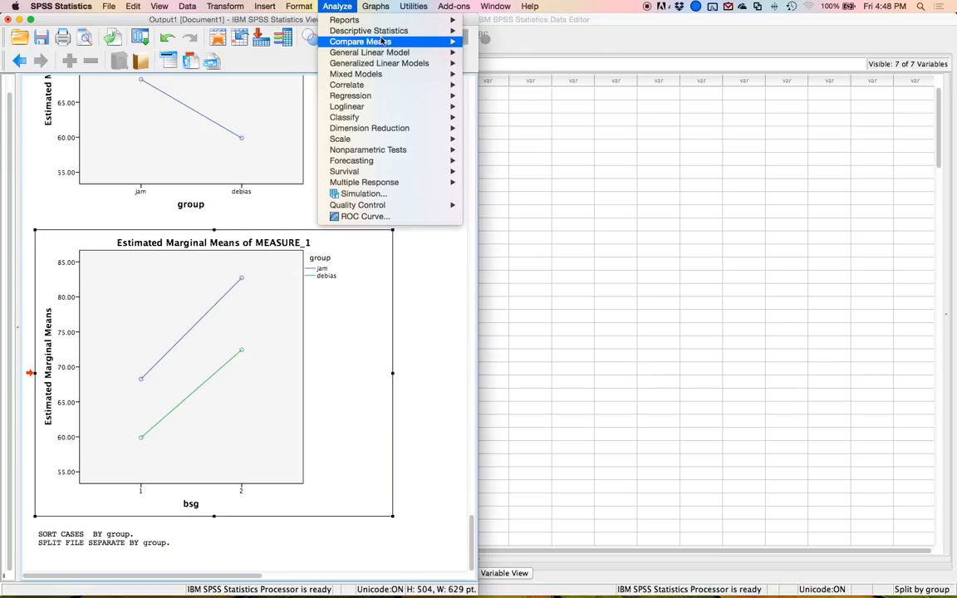
mouse_move(359, 42)
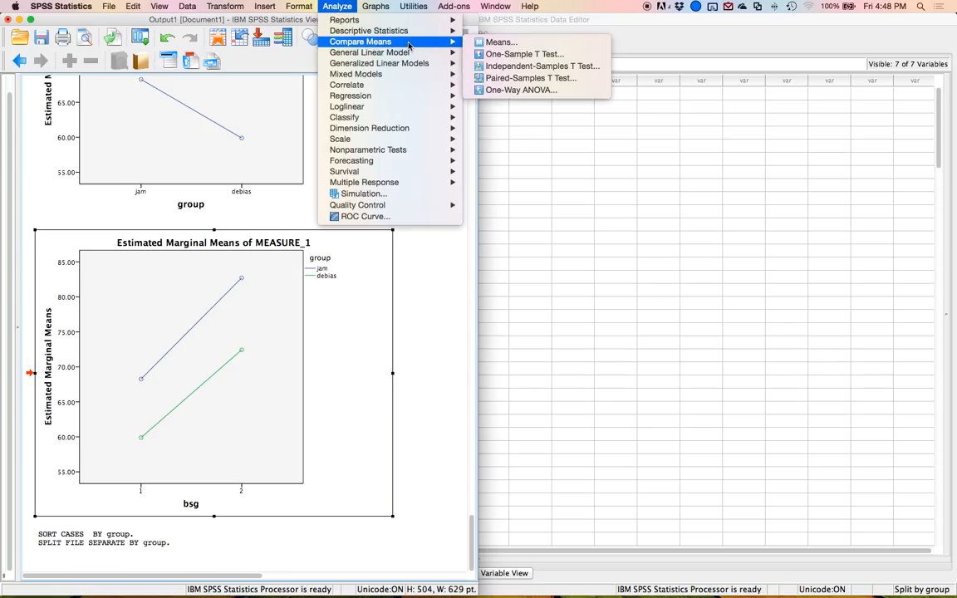
click(494, 78)
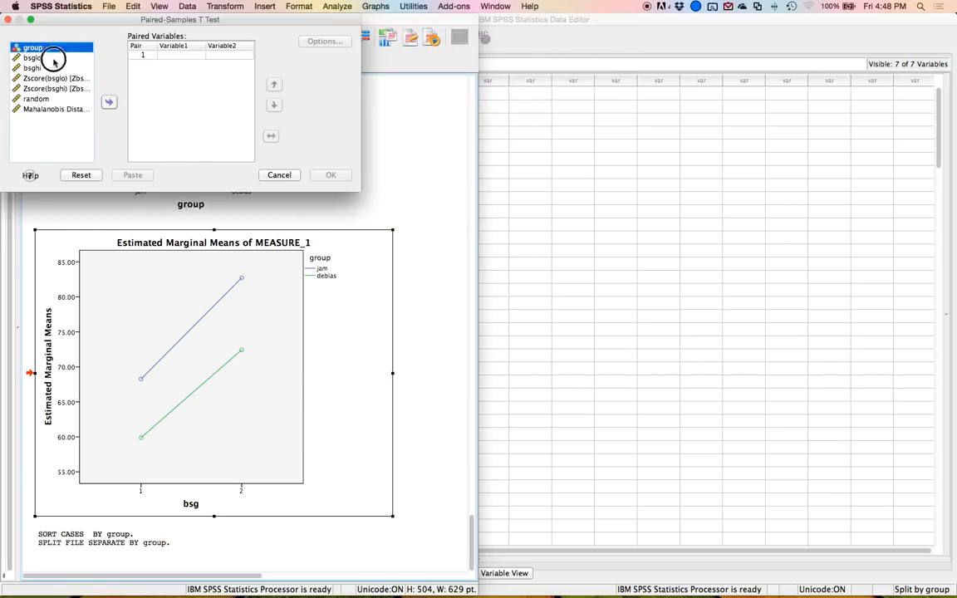
double_click(50, 59)
click(294, 123)
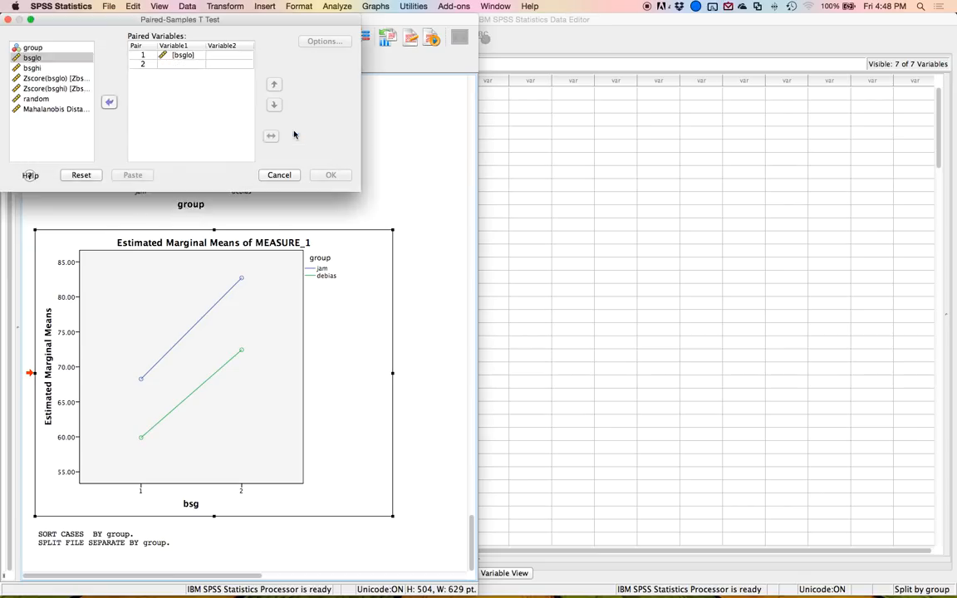
double_click(53, 67)
double_click(53, 67)
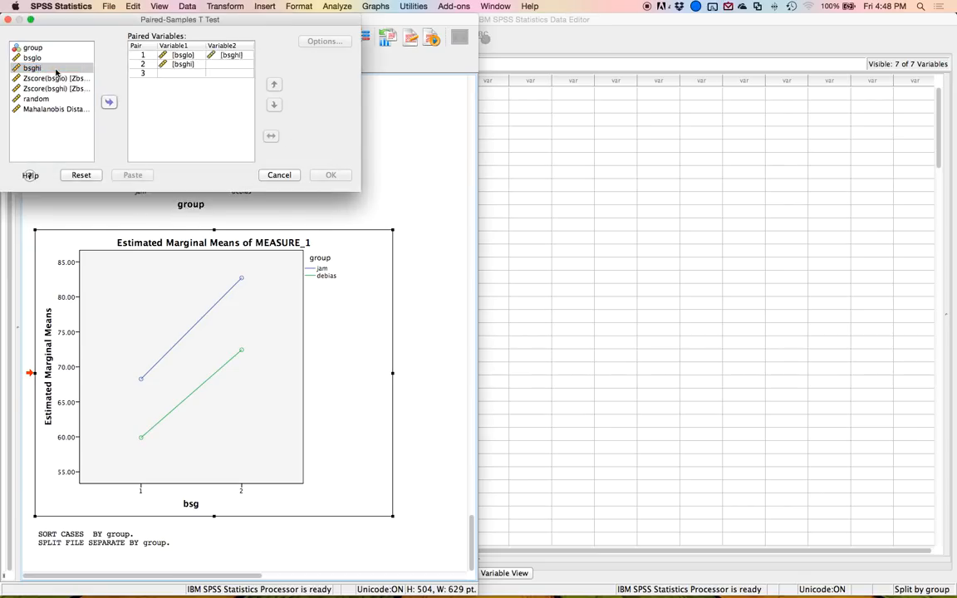
click(190, 69)
click(106, 102)
click(82, 176)
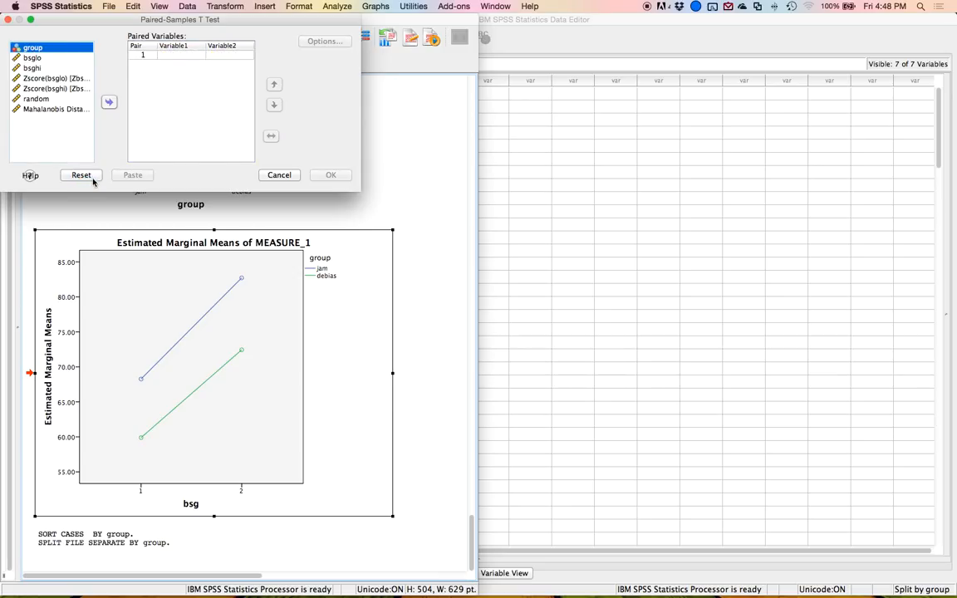
Run a paired-samples t test pairing bsglo with bsghi.
click(55, 59)
click(53, 67)
click(54, 56)
shift+click(48, 67)
click(108, 101)
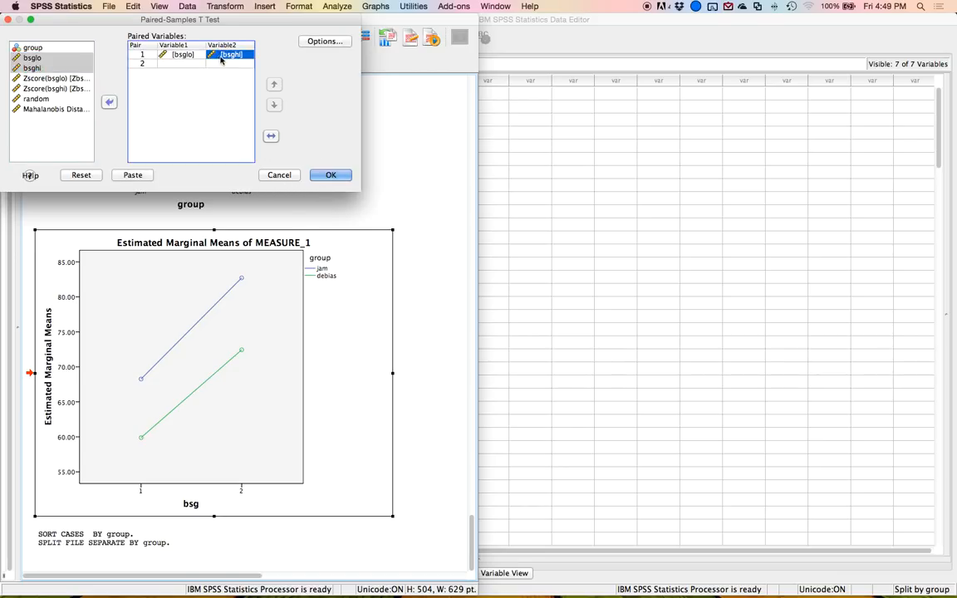
click(322, 177)
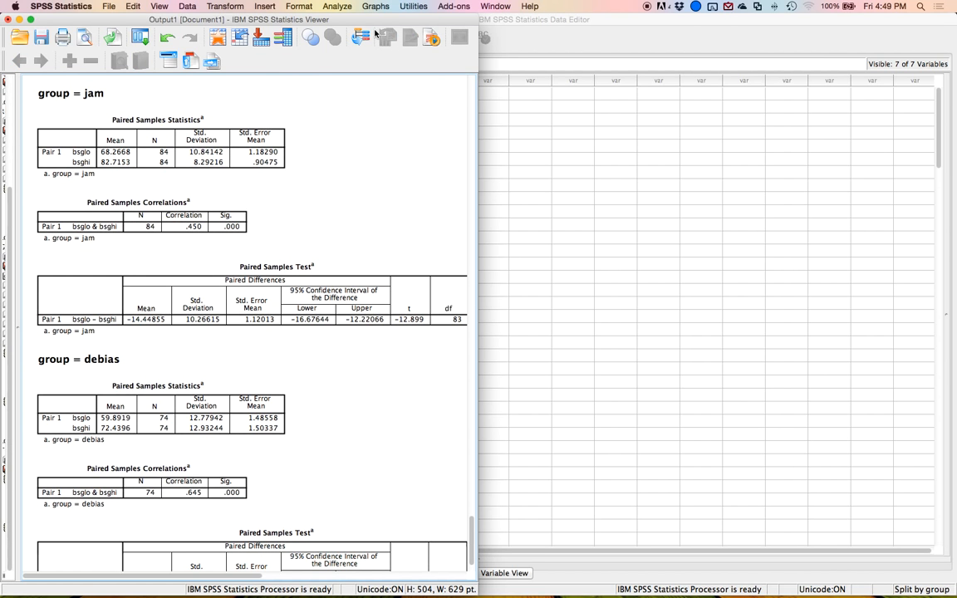
Maximize the output viewer and examine the paired t test results for the jam and debias groups.
double_click(373, 19)
click(108, 119)
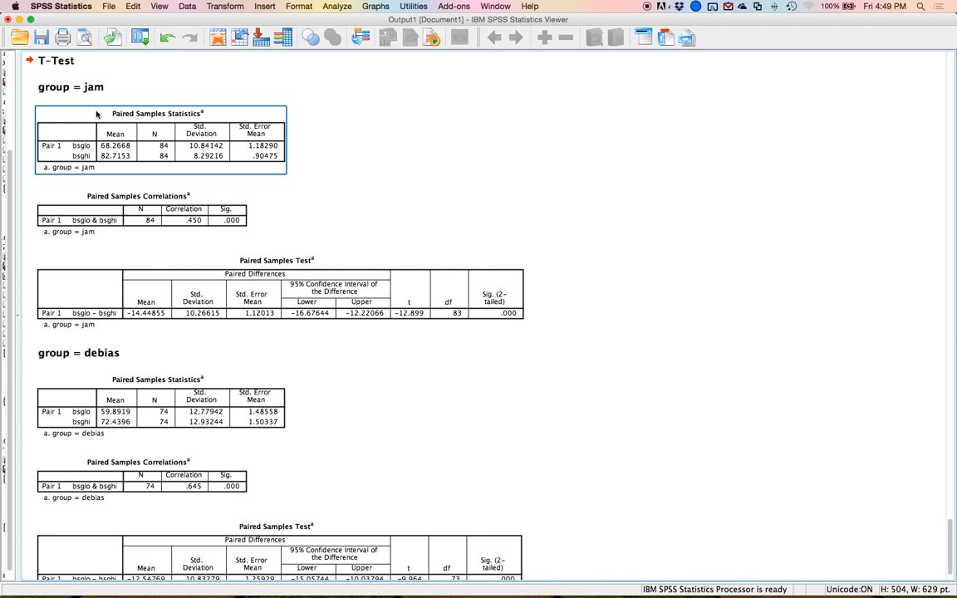
click(30, 83)
click(137, 353)
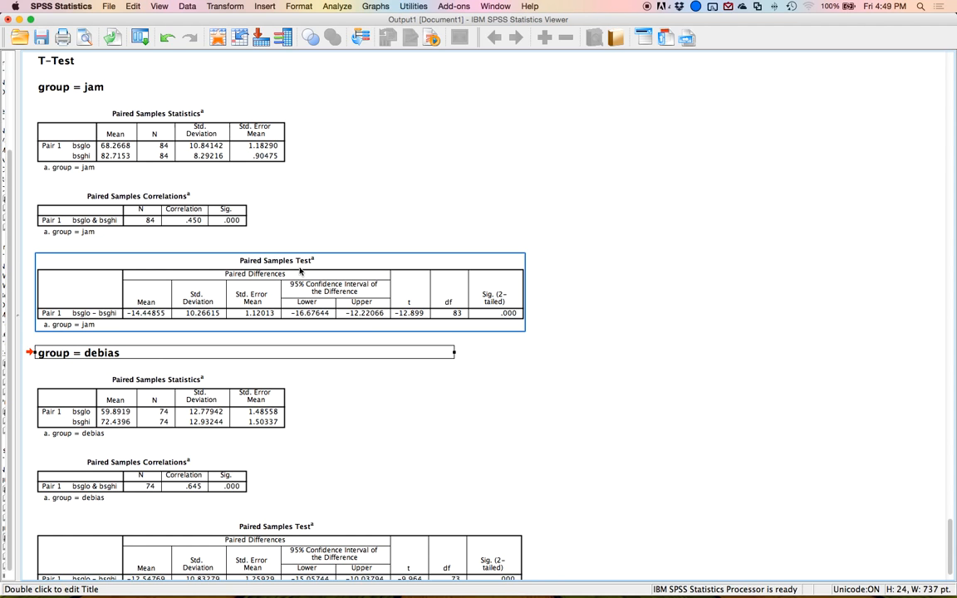
Arrange the output viewer and the Word document side by side, placing the cursor in the JAM row's T, p cell.
scroll(529, 320, down, 3)
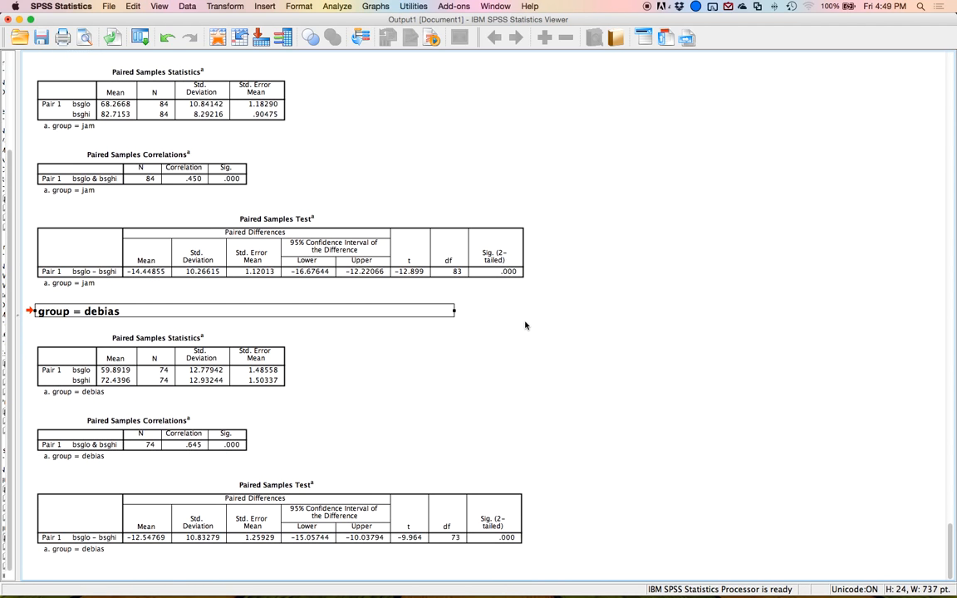
drag(573, 22, 2, 85)
key(ctrl+Up)
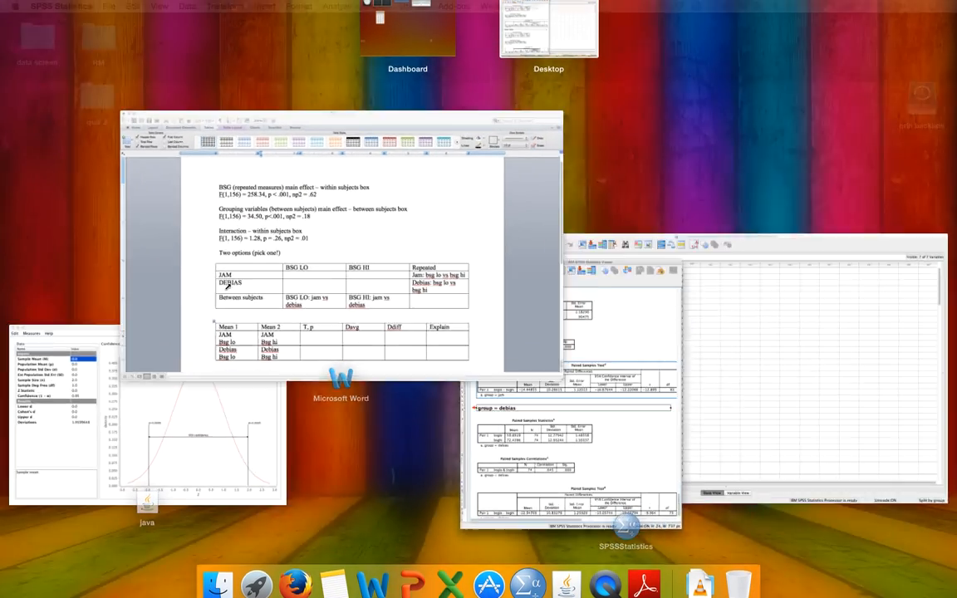
click(228, 287)
drag(360, 25, 956, 63)
click(804, 490)
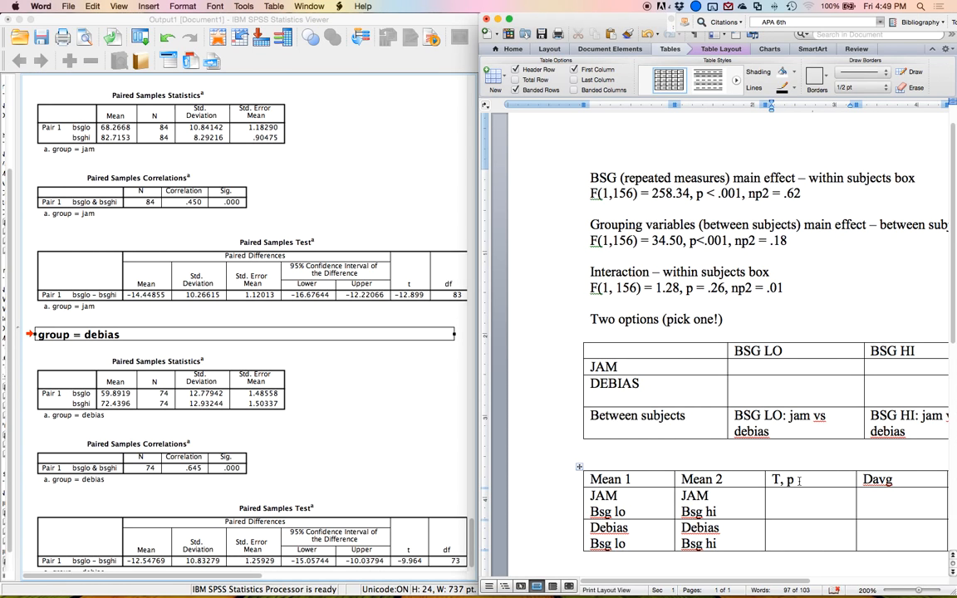
Enter "T(83) = -12.90, p < .001" in the T, p cell of the JAM bsg lo vs bsg hi row.
text(T(83) = -12.90)
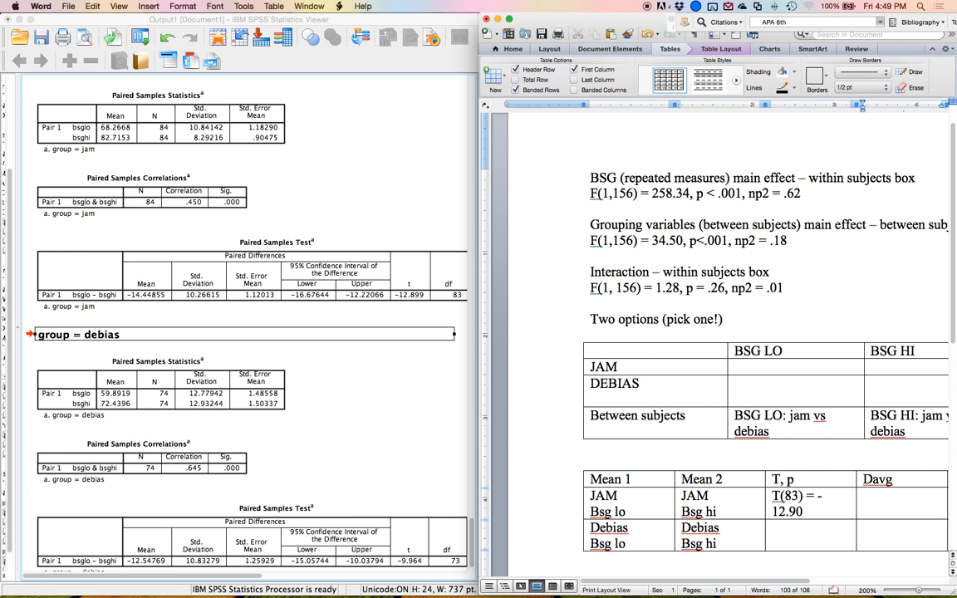
text(, p <)
click(349, 273)
scroll(366, 282, right, 4)
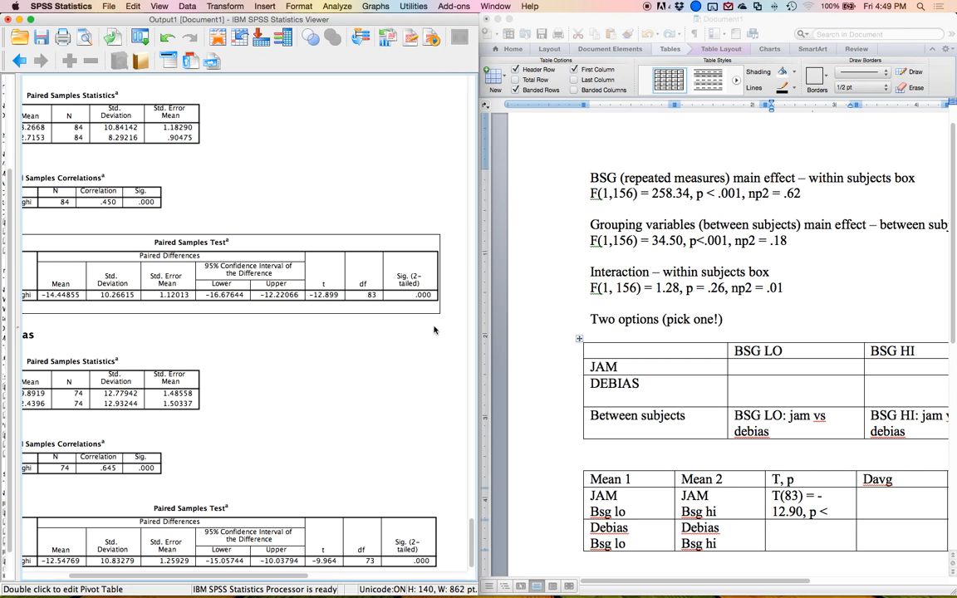
click(835, 511)
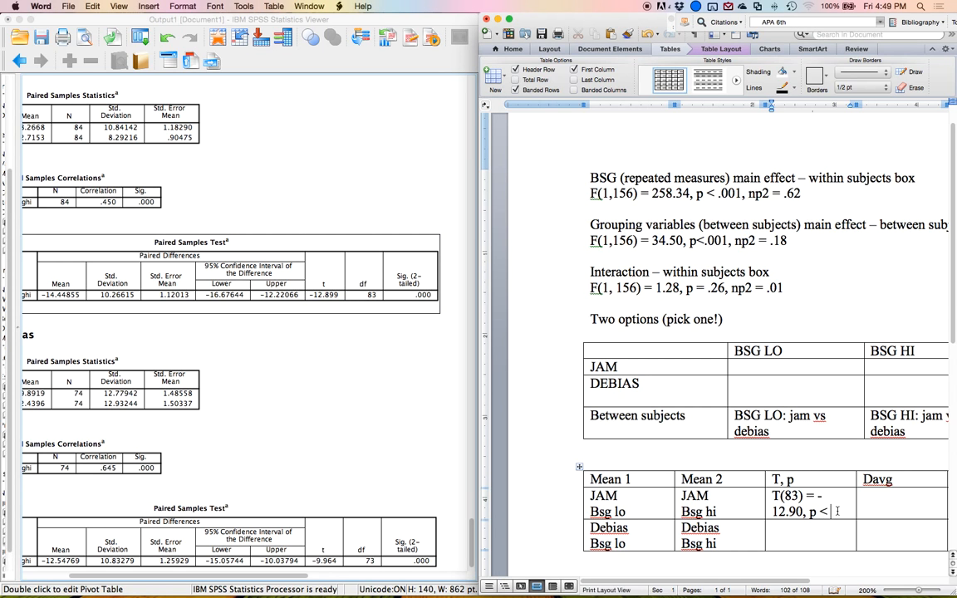
text(.001)
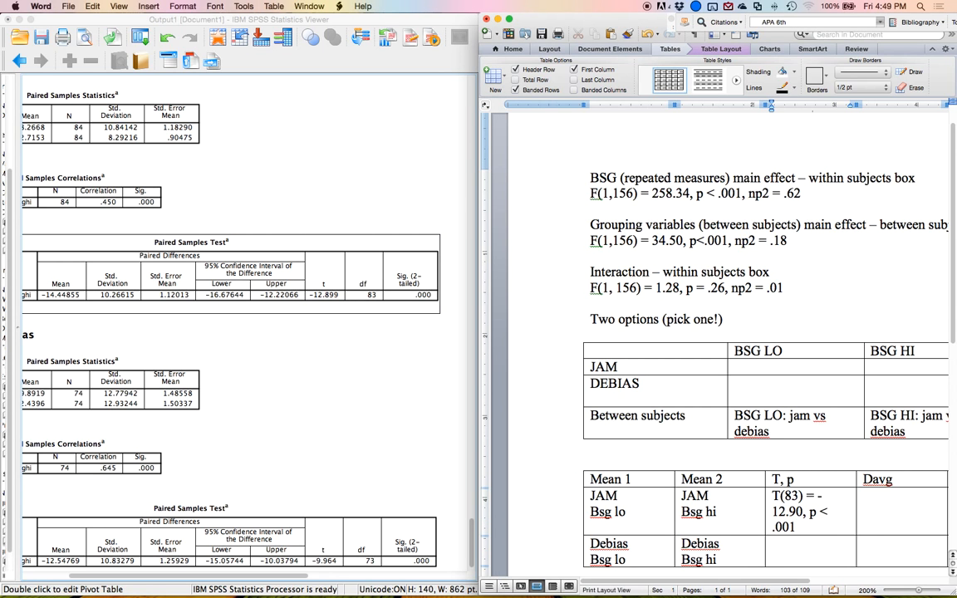
Enter "T(73) = -9.96, p < .001" in the T, p cell of the Debias bsg lo vs bsg hi row.
scroll(626, 436, down, 1)
scroll(391, 403, down, 2)
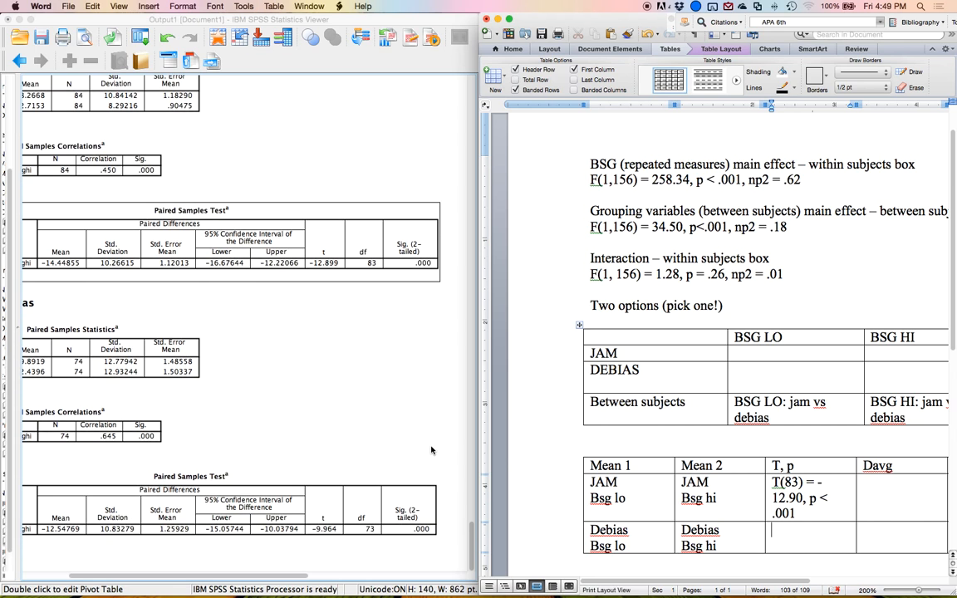
click(324, 529)
click(781, 536)
text(T()
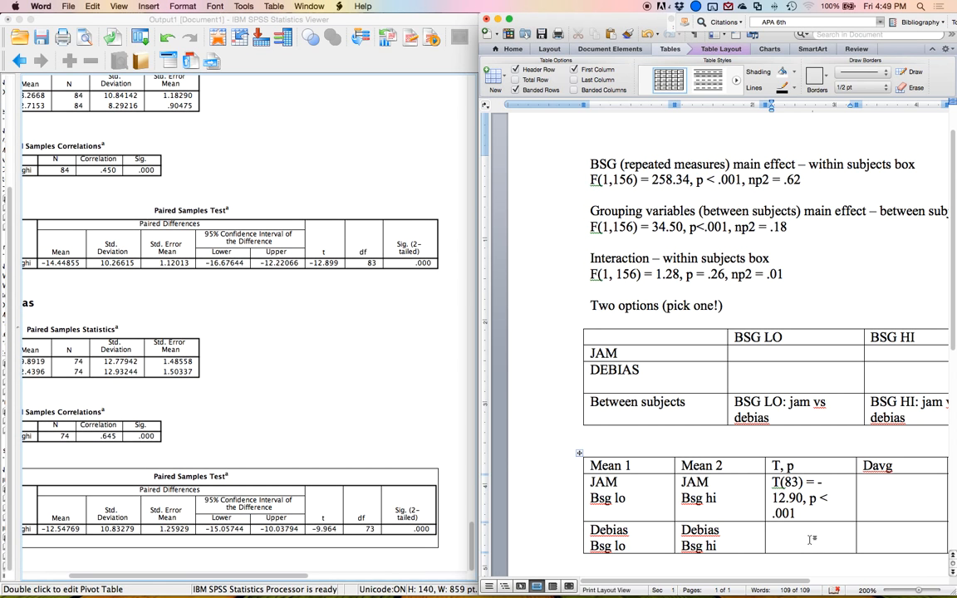
text(73))
key(BackSpace)
text(= -9.96, p < .001)
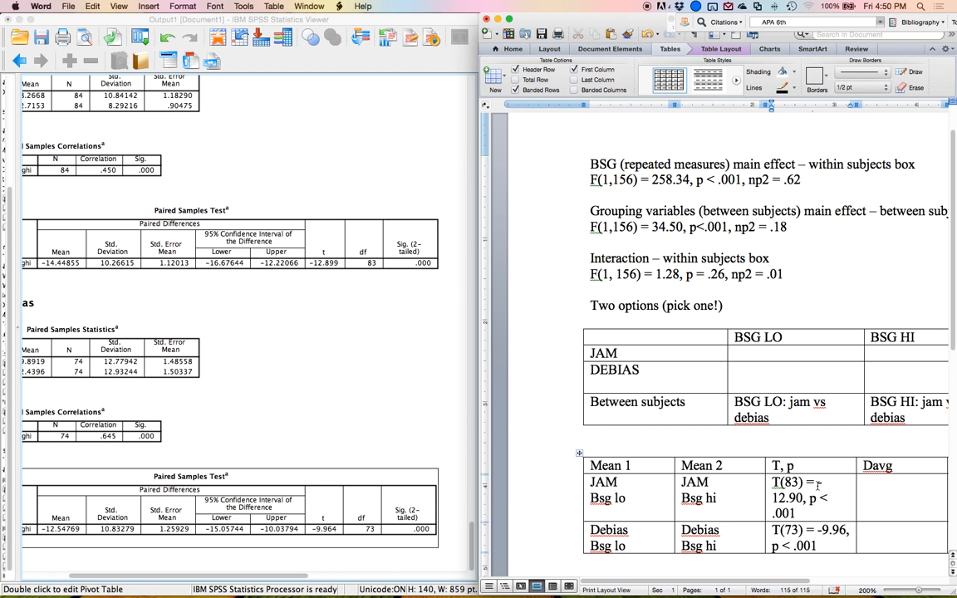
Examine the Word results table columns alongside the paired samples statistics for both groups.
scroll(809, 483, right, 4)
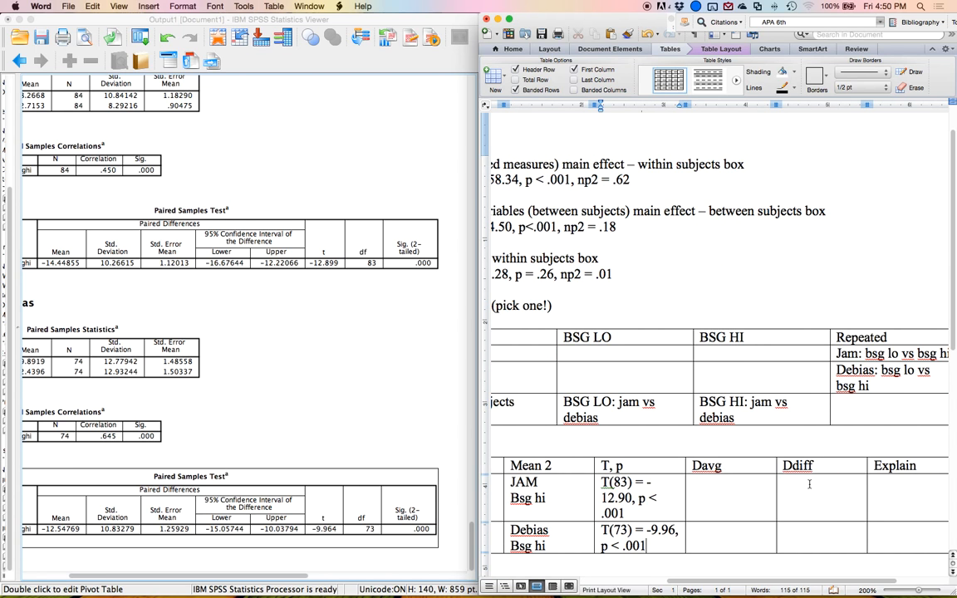
scroll(809, 483, left, 2)
scroll(810, 483, down, 1)
scroll(552, 494, left, 2)
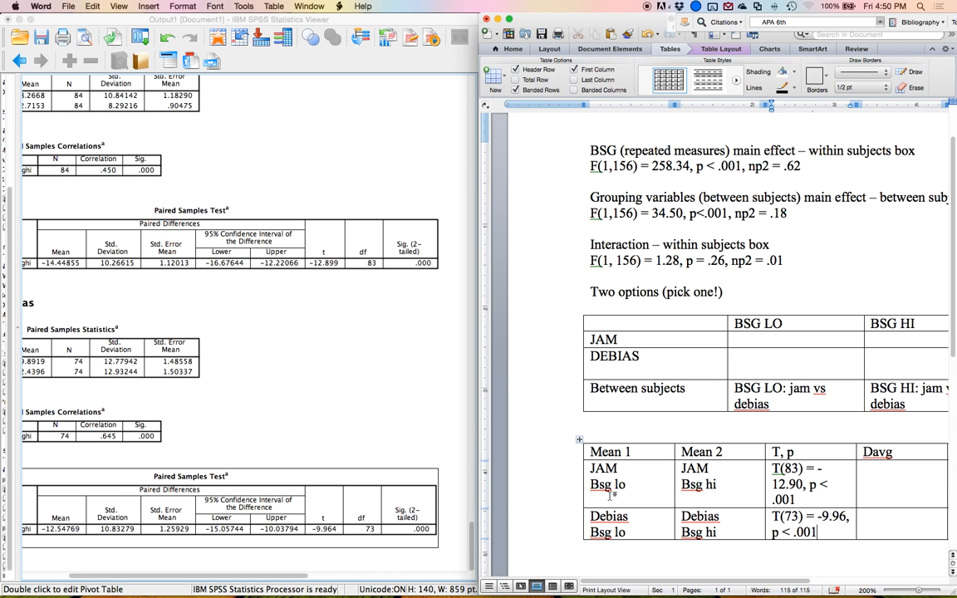
scroll(613, 493, right, 5)
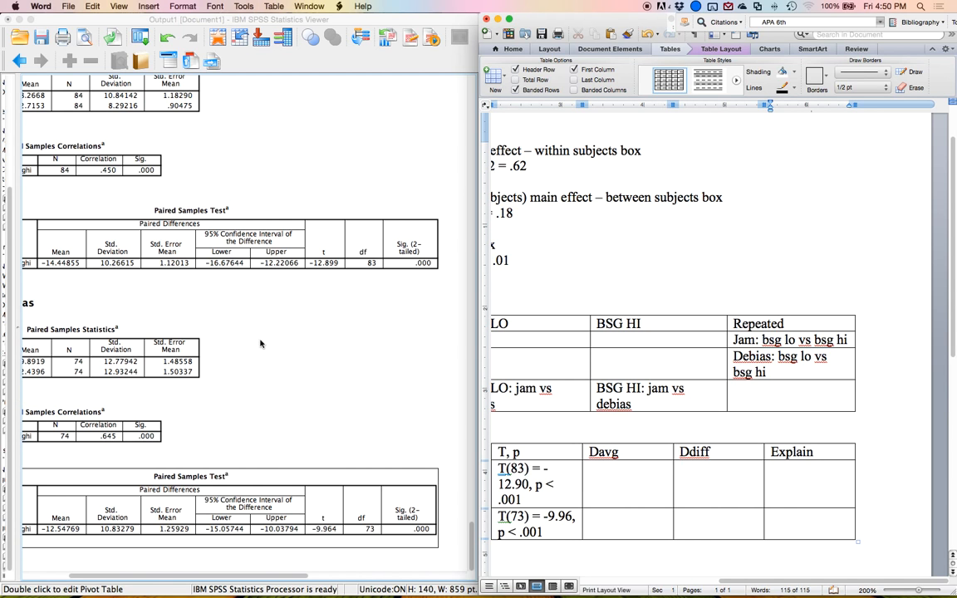
scroll(258, 344, left, 3)
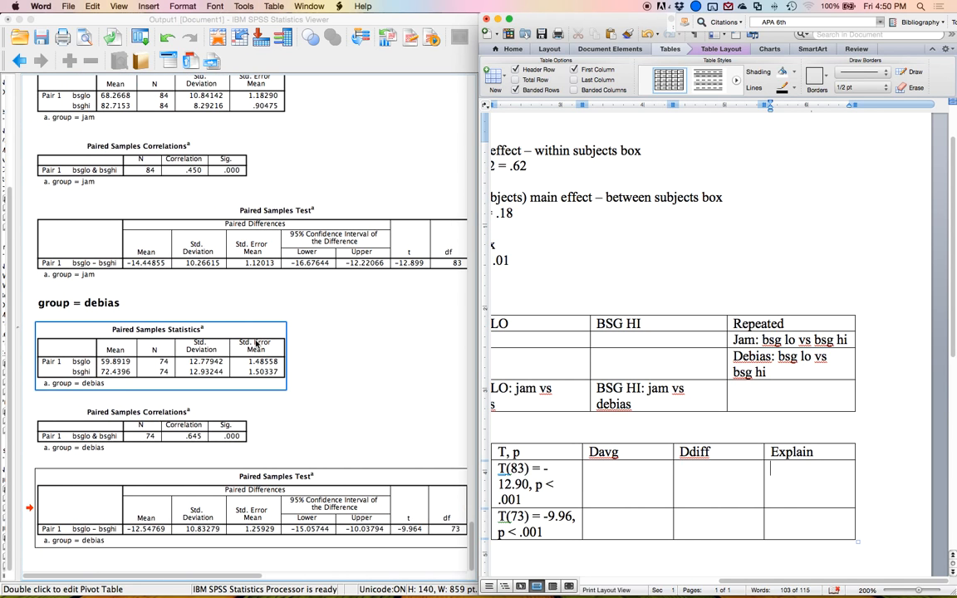
scroll(258, 344, up, 1)
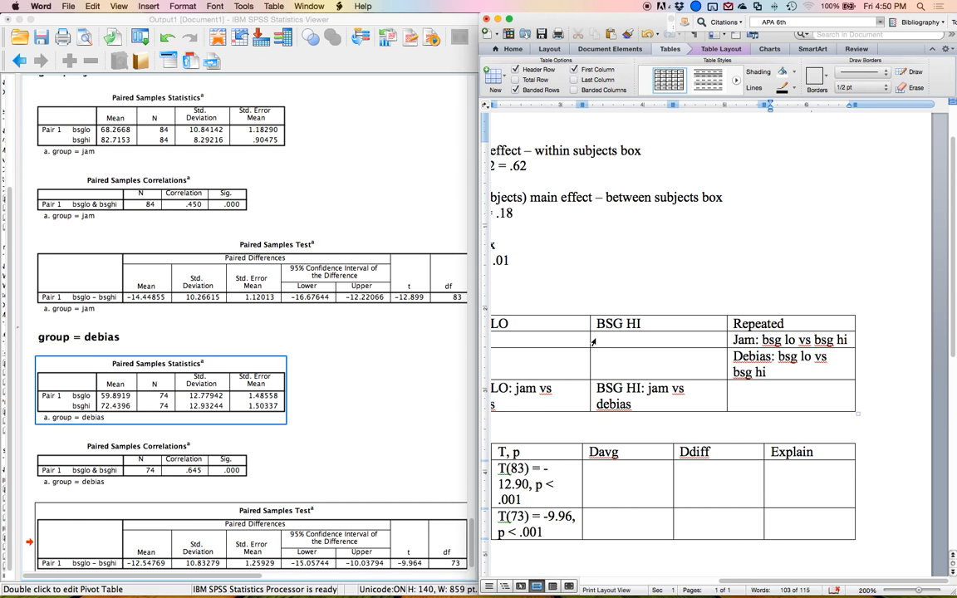
scroll(593, 338, left, 5)
scroll(592, 338, right, 5)
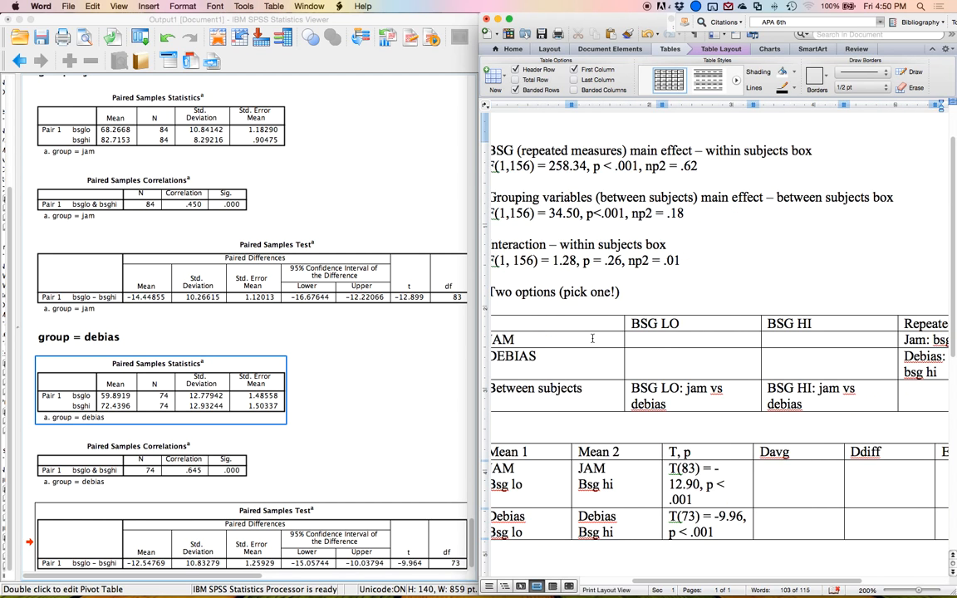
Write "Low < High, around 16 points" in the Explain cell of the JAM row.
click(101, 123)
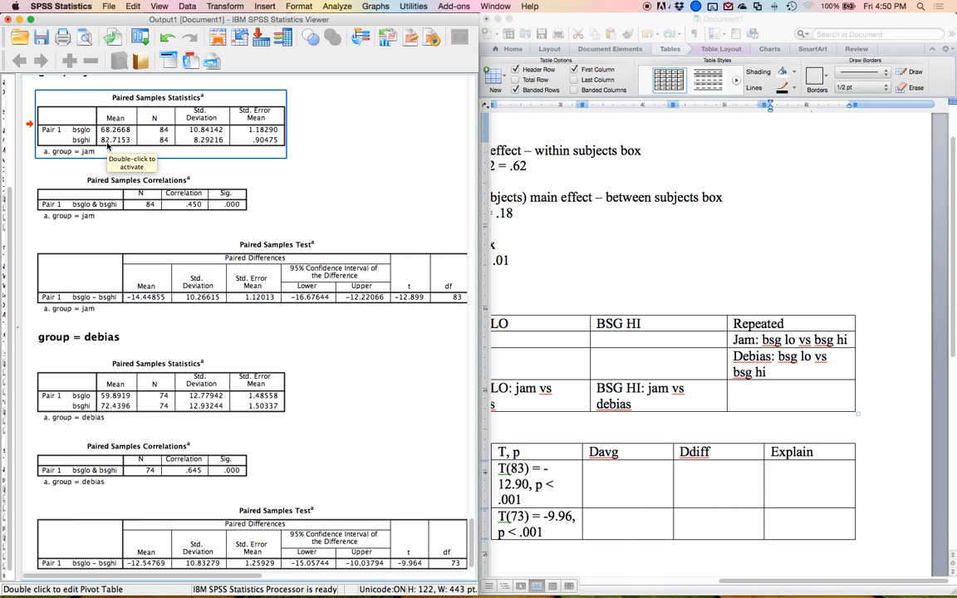
click(796, 477)
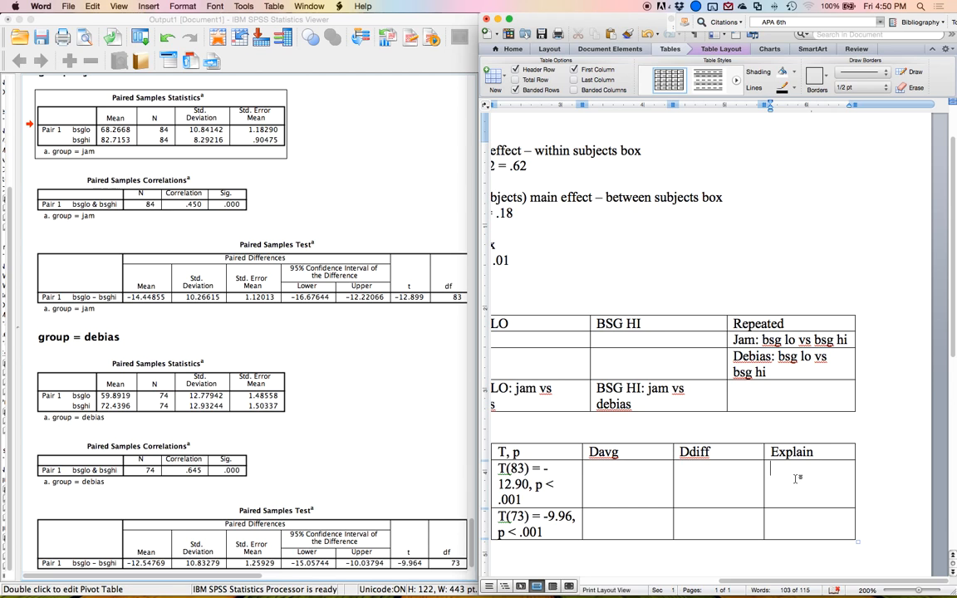
text(Low <)
text( High)
text(around 16)
text( points)
Write "Low < high, About 13 points" in the Explain cell of the Debias row.
scroll(175, 248, down, 3)
click(129, 339)
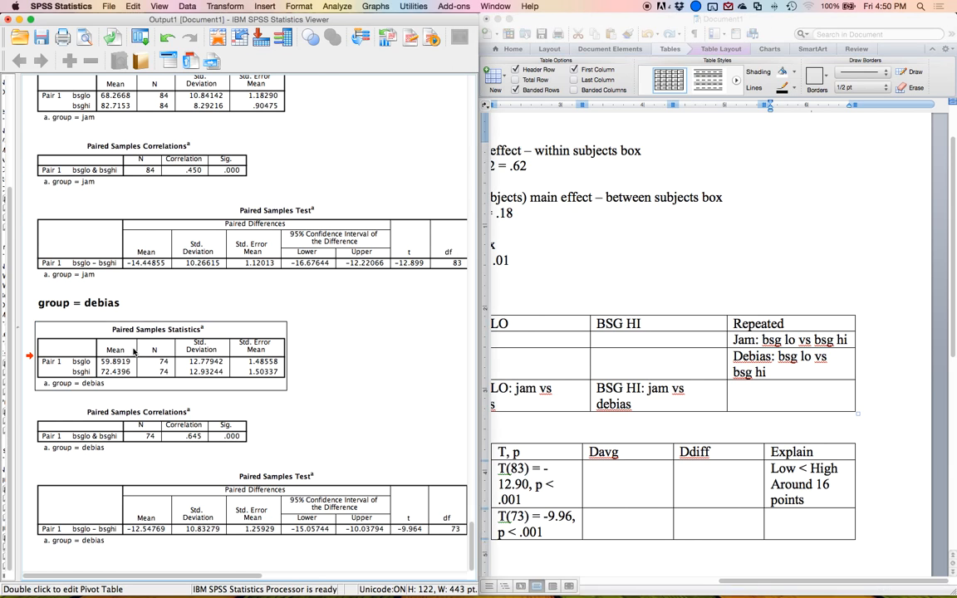
click(797, 520)
text(Low < high)
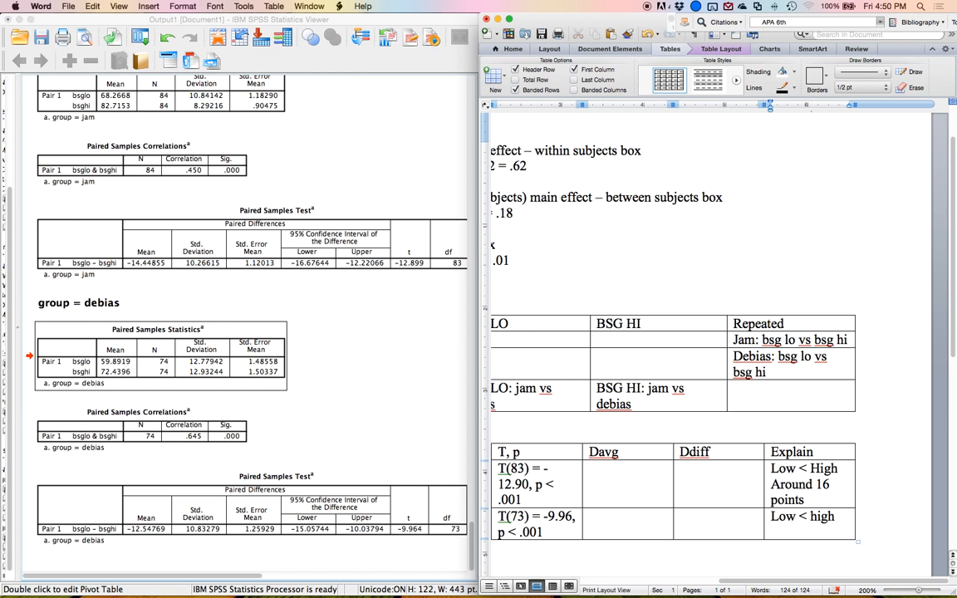
key(Return)
text(About 13)
key(Return)
text(oints)
key(Left)
key(Left)
key(Left)
key(Left)
key(Left)
text(p)
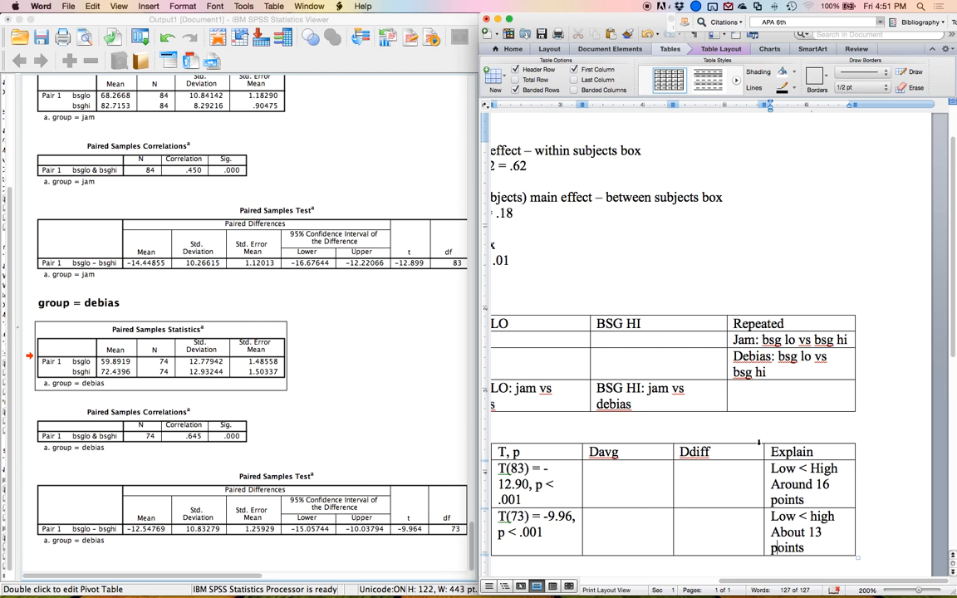
Switch to Mote and open the Cohen's d – Dependent t (Averages) Test calculator.
mouse_move(1, 596)
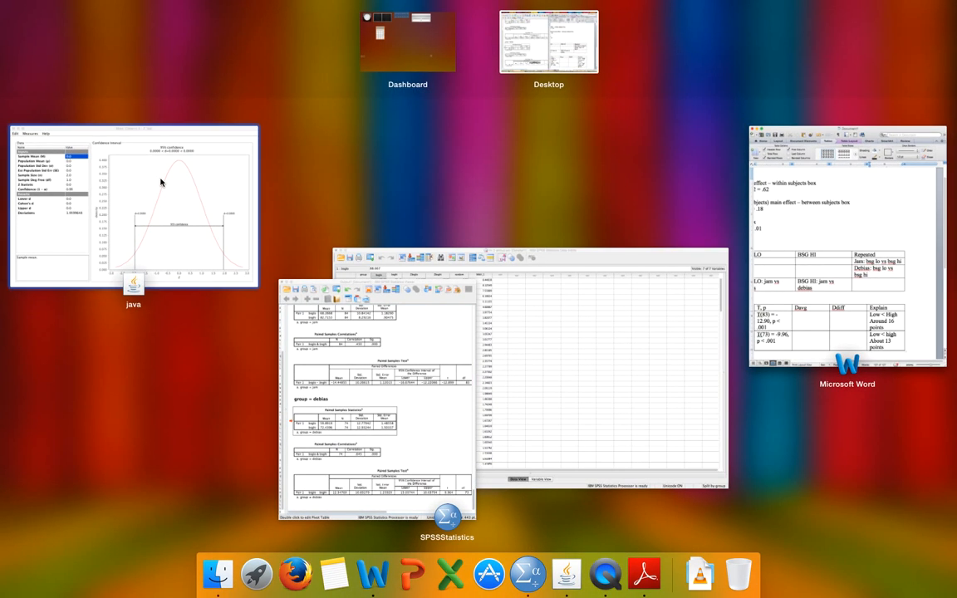
click(146, 167)
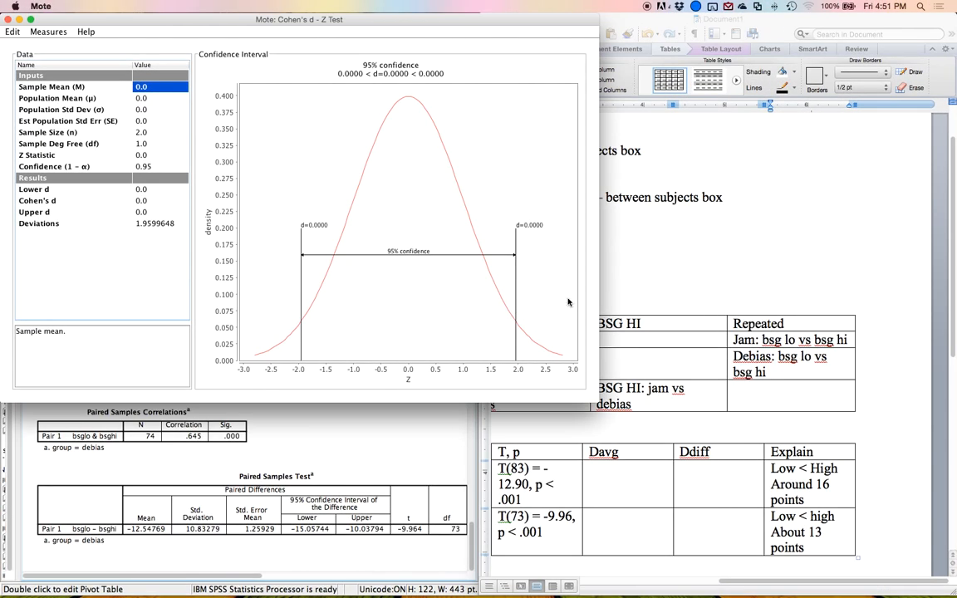
scroll(576, 471, left, 5)
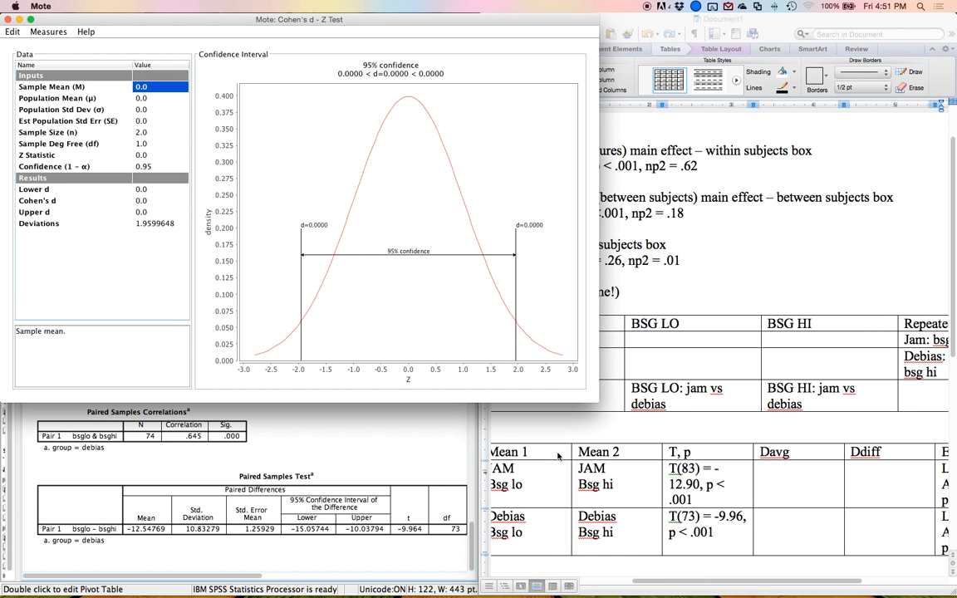
scroll(560, 454, left, 3)
scroll(499, 447, right, 3)
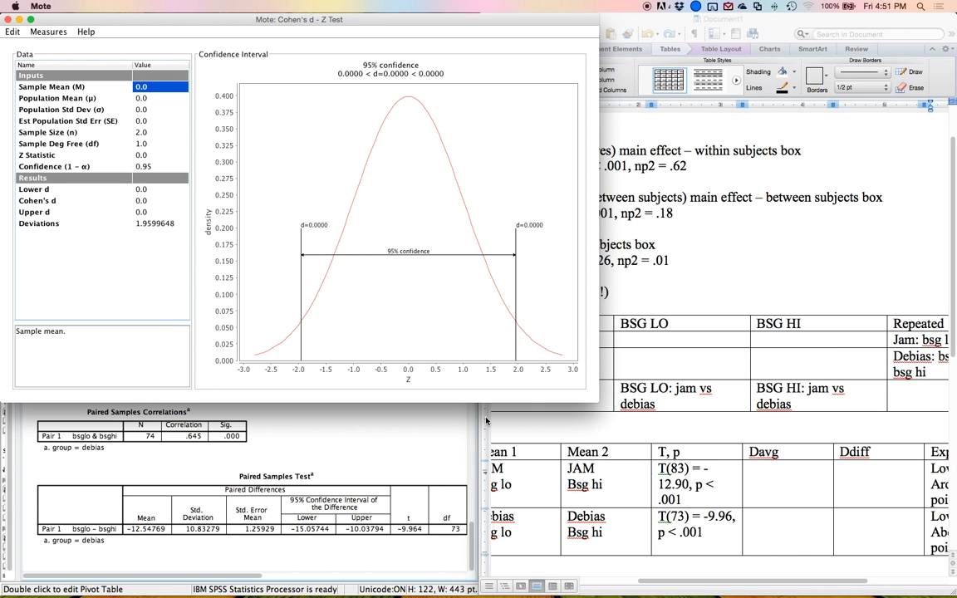
drag(213, 23, 686, 22)
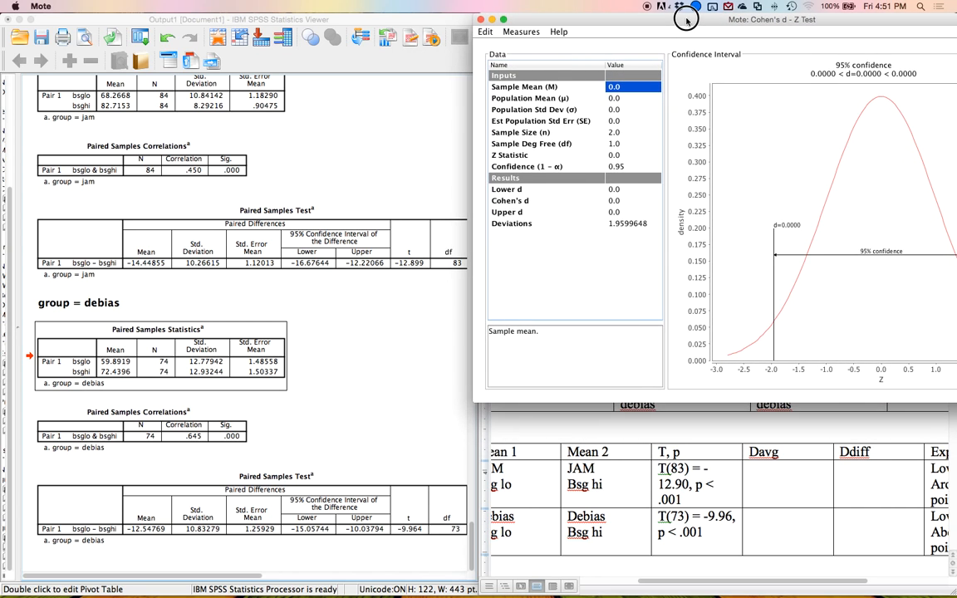
click(529, 32)
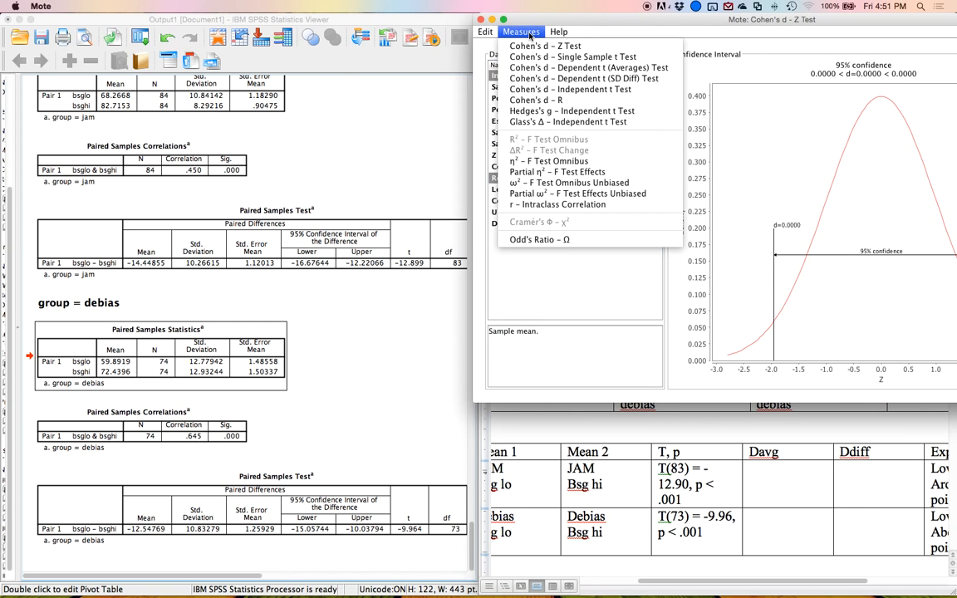
click(537, 68)
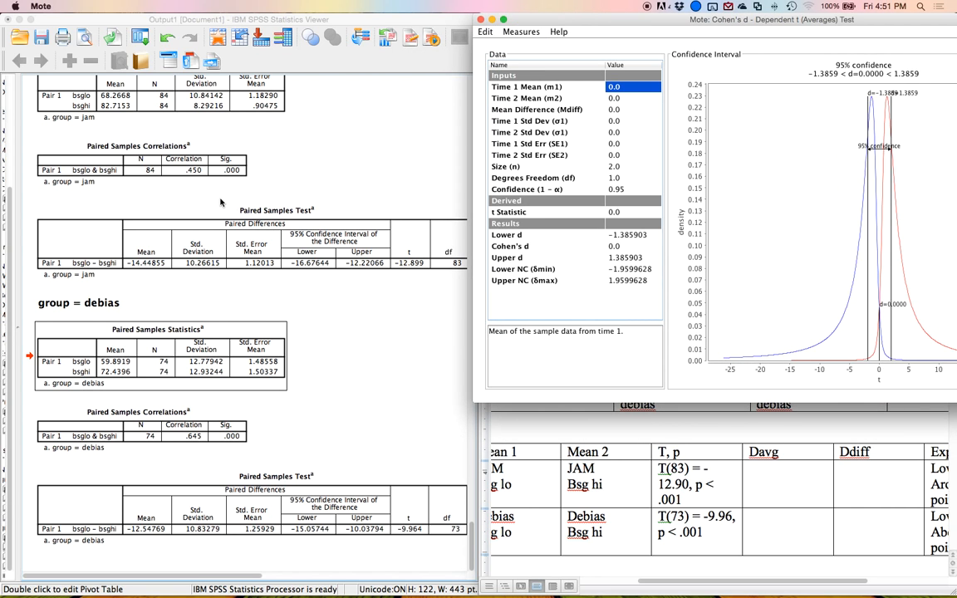
Enter the jam group's means in Mote: Time 1 Mean 68.27 and Time 2 Mean 82.72.
scroll(167, 184, up, 3)
click(122, 202)
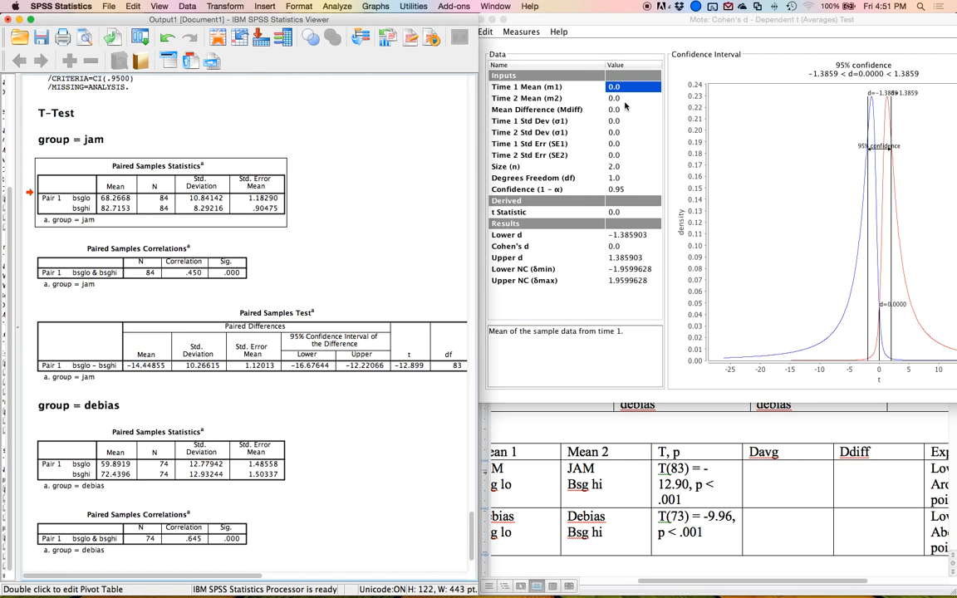
click(591, 89)
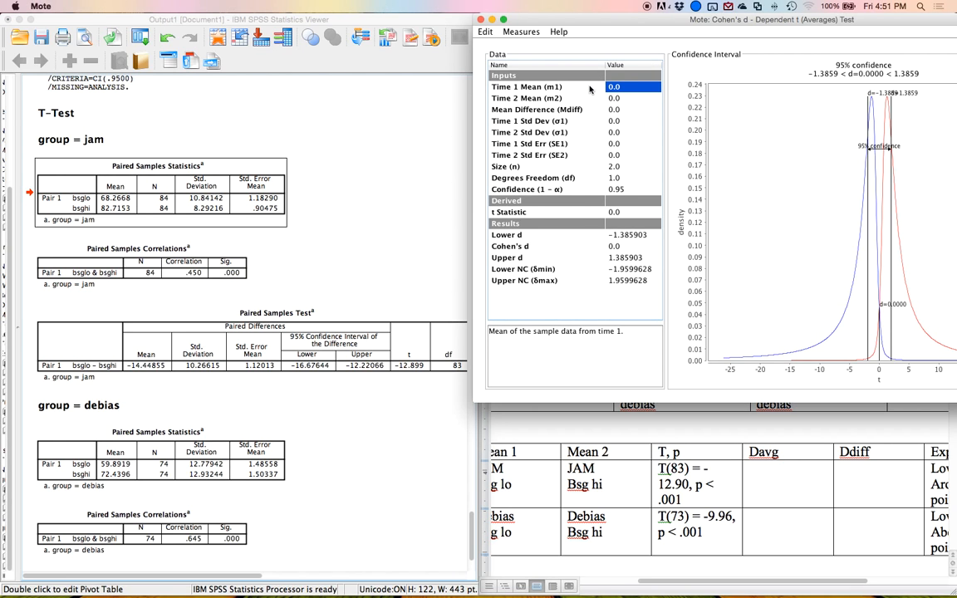
text(68.27)
key(Return)
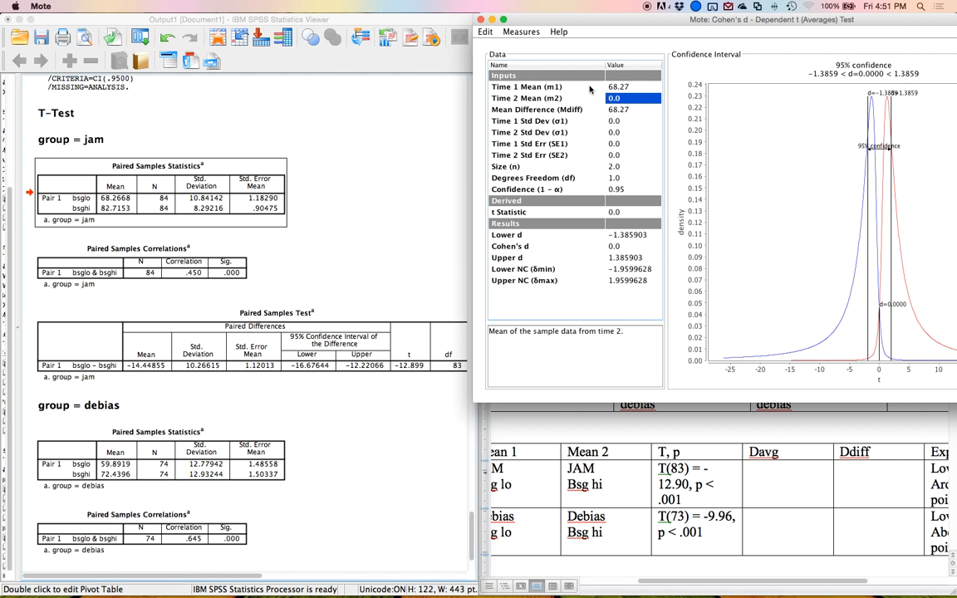
text(82.72)
key(Return)
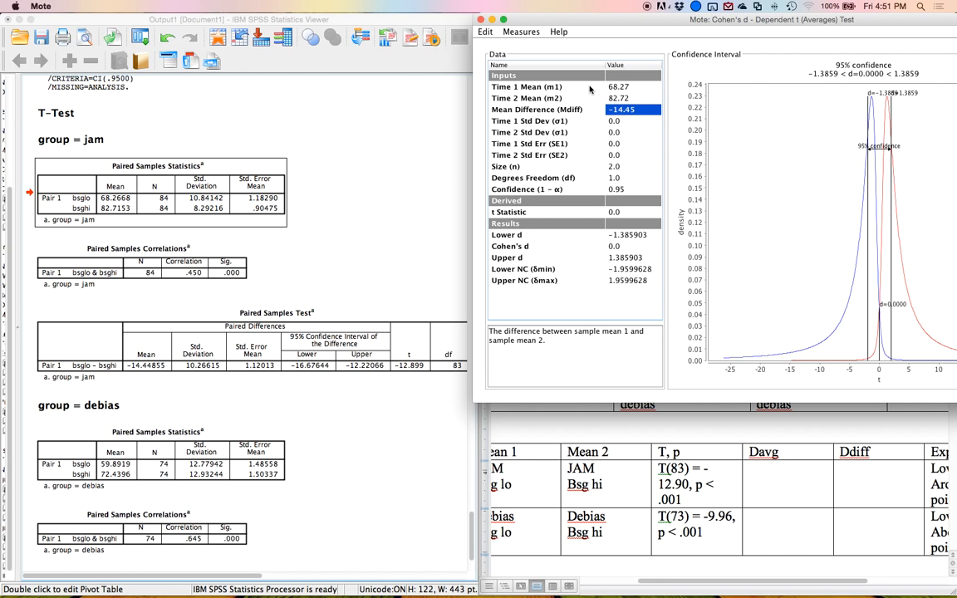
key(Return)
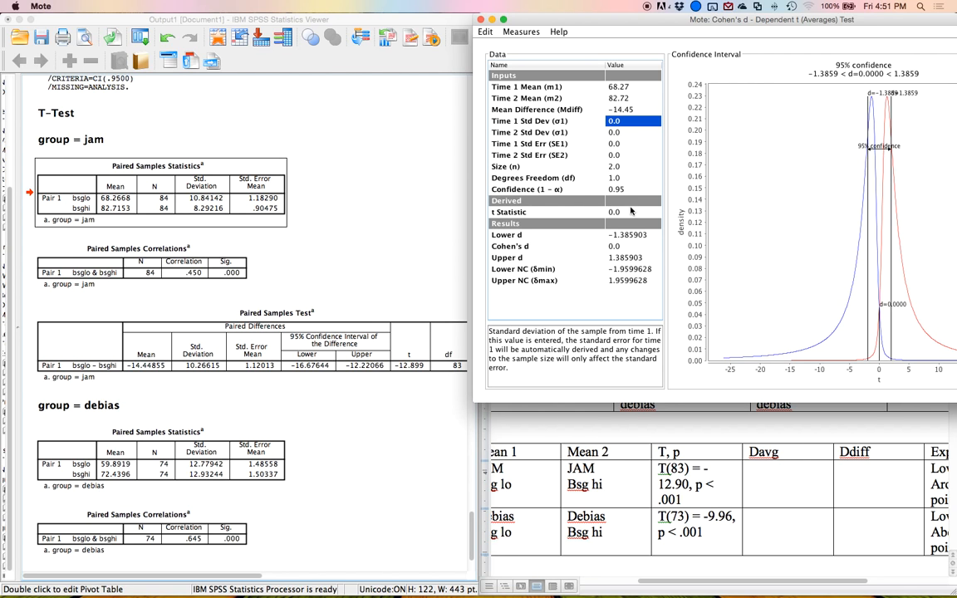
Revise the JAM row's Explain note in Word to around 14 points, then return to Mote.
click(747, 427)
scroll(897, 474, right, 4)
click(829, 485)
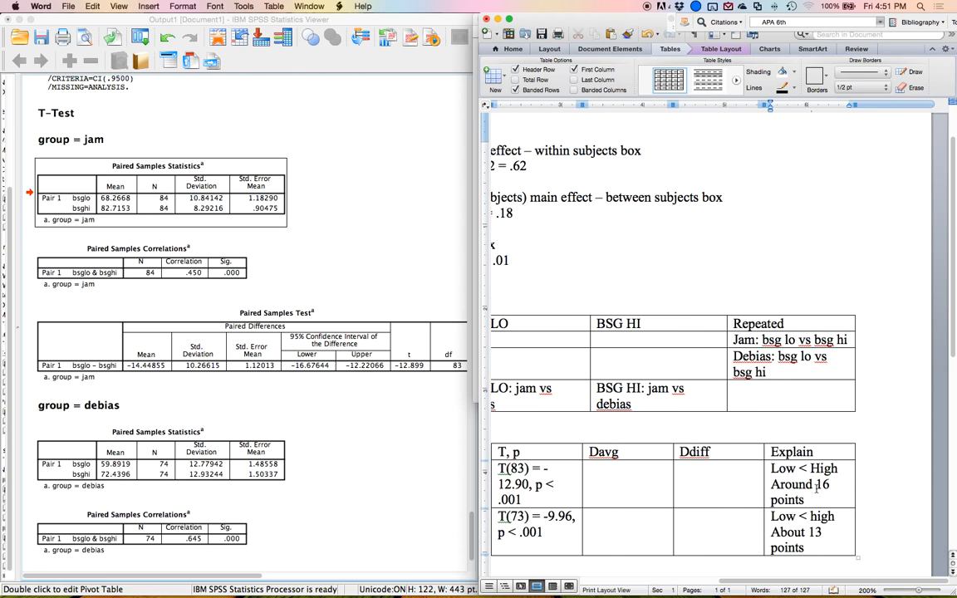
key(BackSpace)
text(5)
key(ctrl+Up)
click(845, 429)
key(BackSpace)
text(4)
key(ctrl+Up)
click(611, 173)
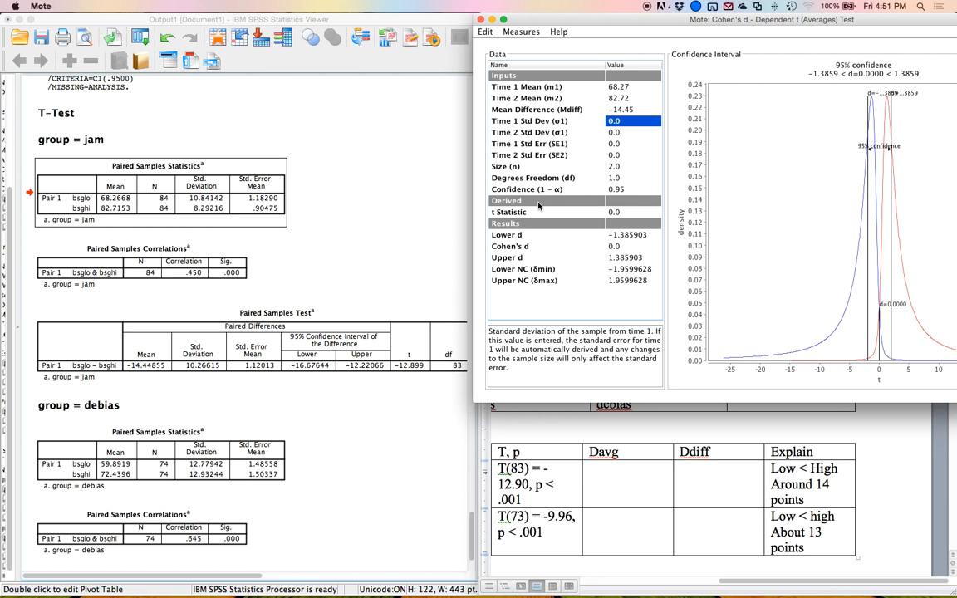
Enter the jam group's standard deviations 10.84 and 8.29 and a sample size of 84.
text(10.84)
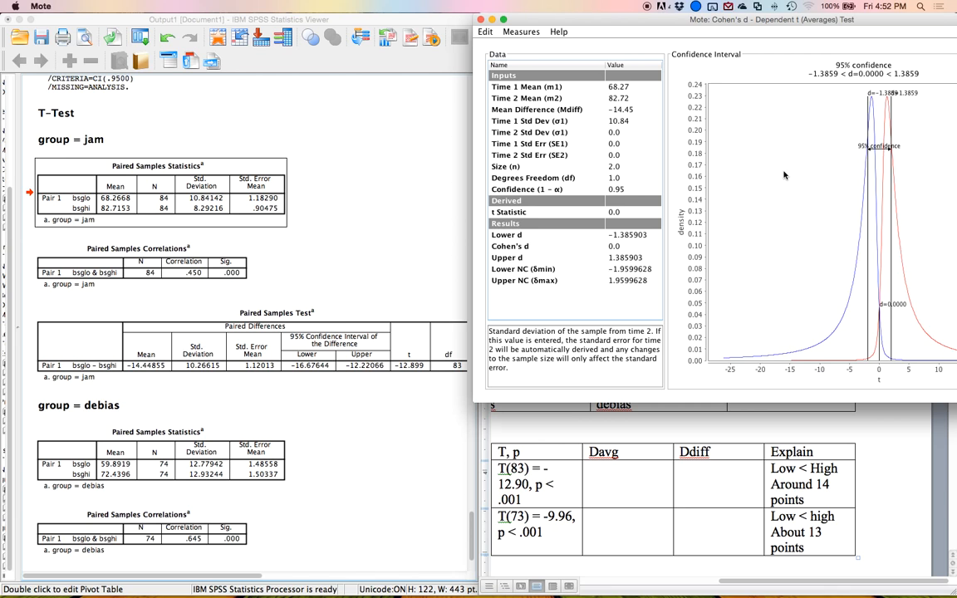
key(Return)
text(8.29)
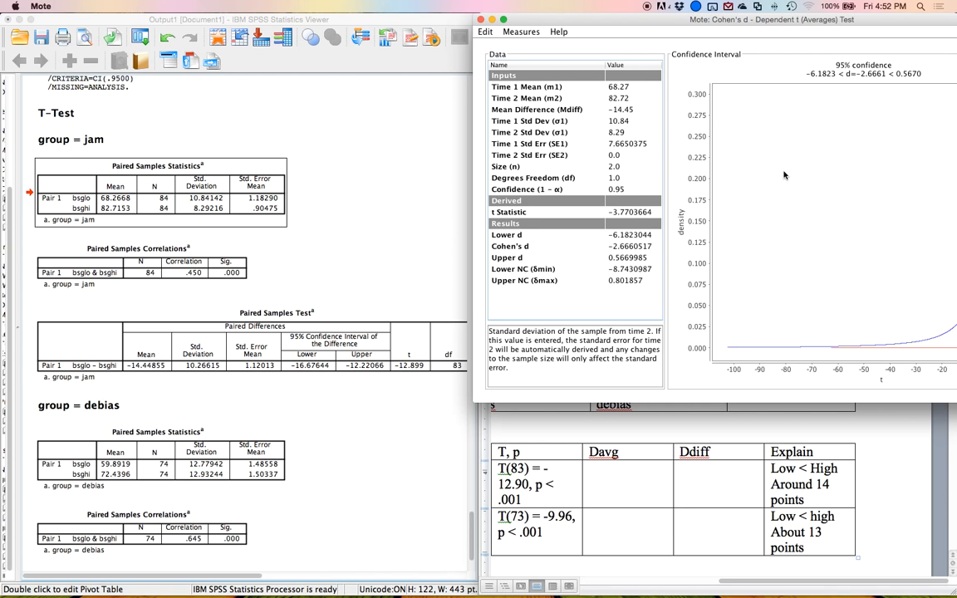
key(Return)
key(Return)
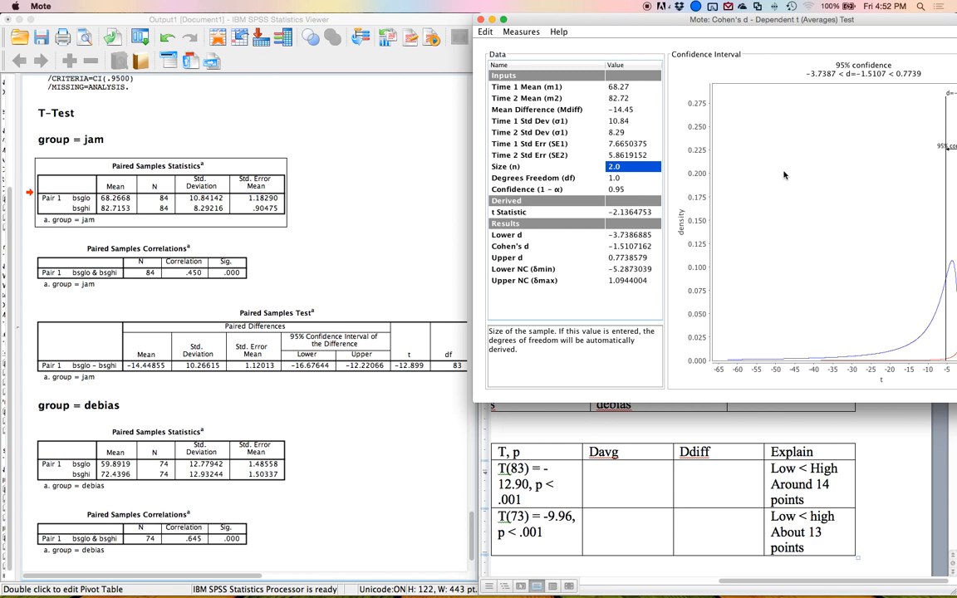
text(84)
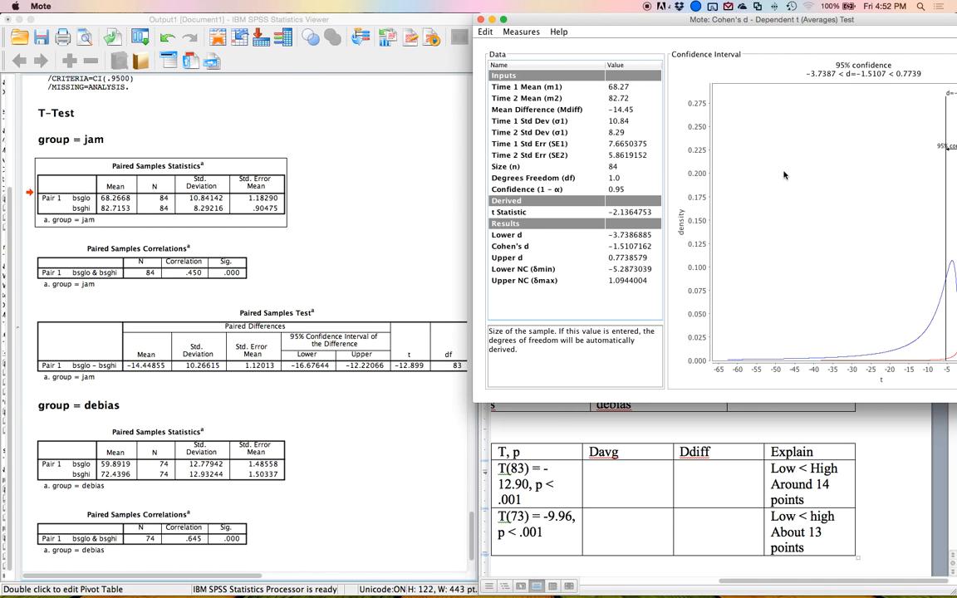
key(Return)
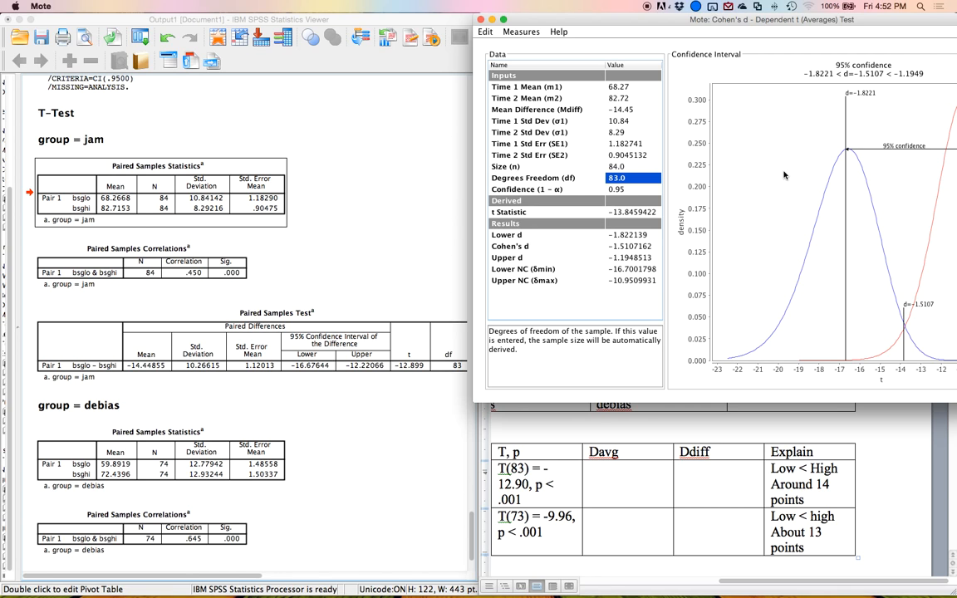
Enter 1.51 in the jam row's Davg cell of the Word table, then return to Mote.
click(605, 488)
text(1.51)
key(ctrl+Up)
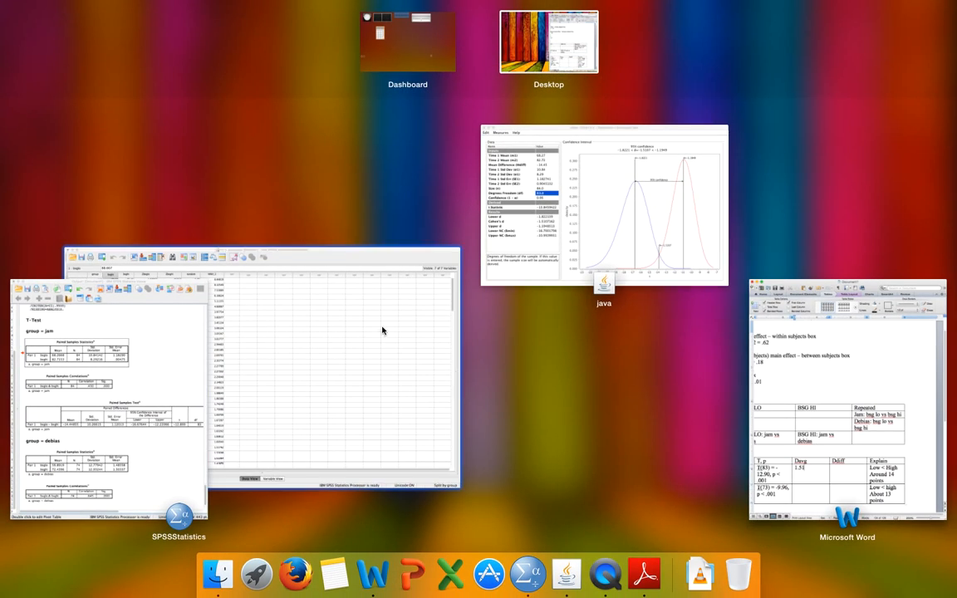
click(584, 172)
key(Up)
key(Up)
key(Up)
key(Up)
key(Up)
key(Up)
key(Up)
key(Up)
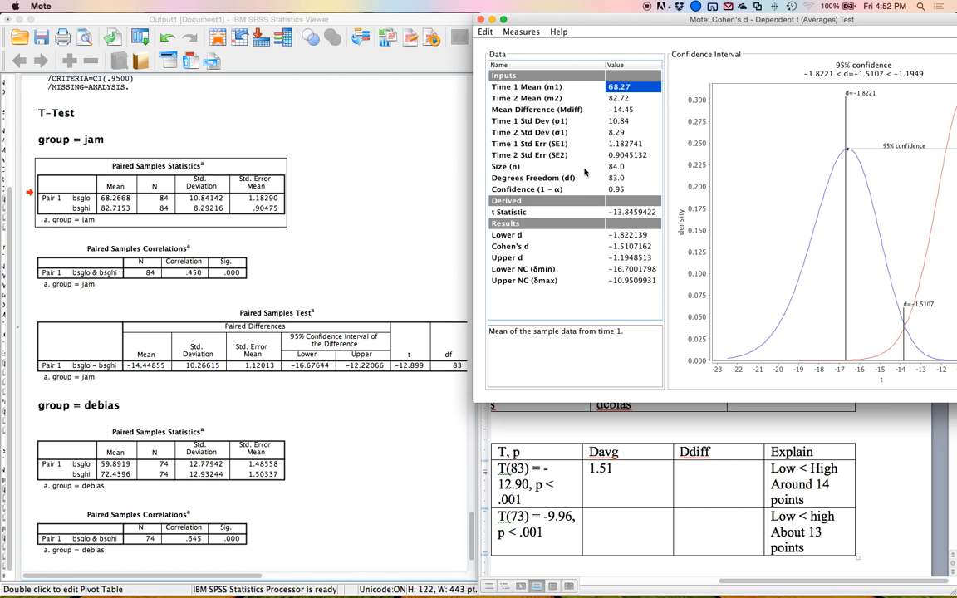
Enter the debias group's means: Time 1 Mean 59.89 and Time 2 Mean 72.44.
text(59.89)
key(Return)
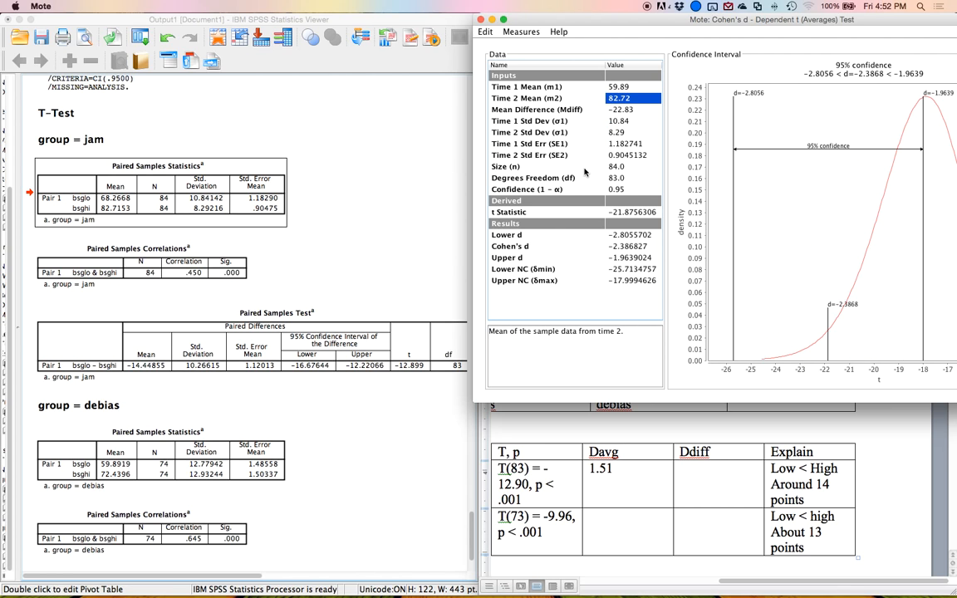
text(72)
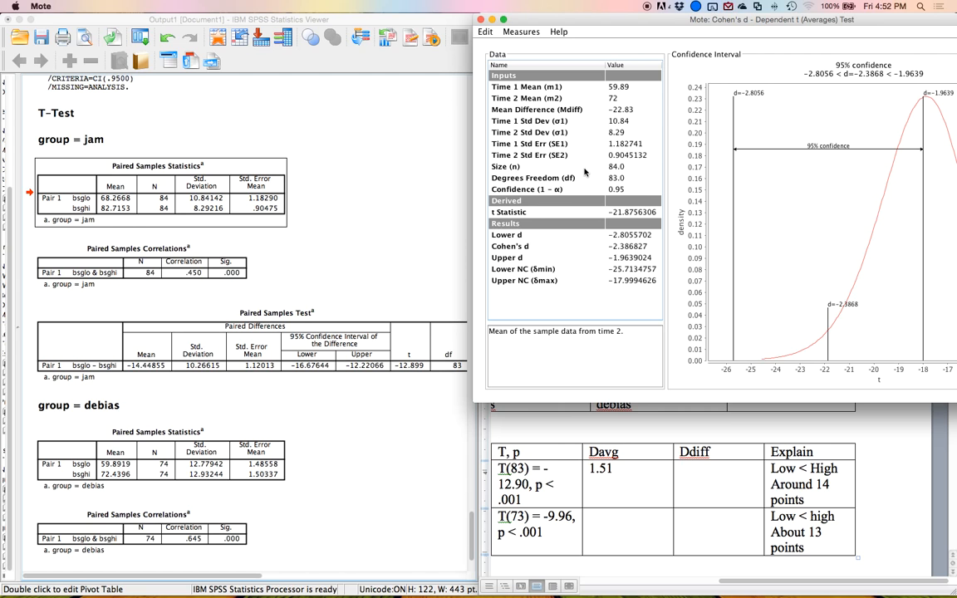
text(.44)
key(Return)
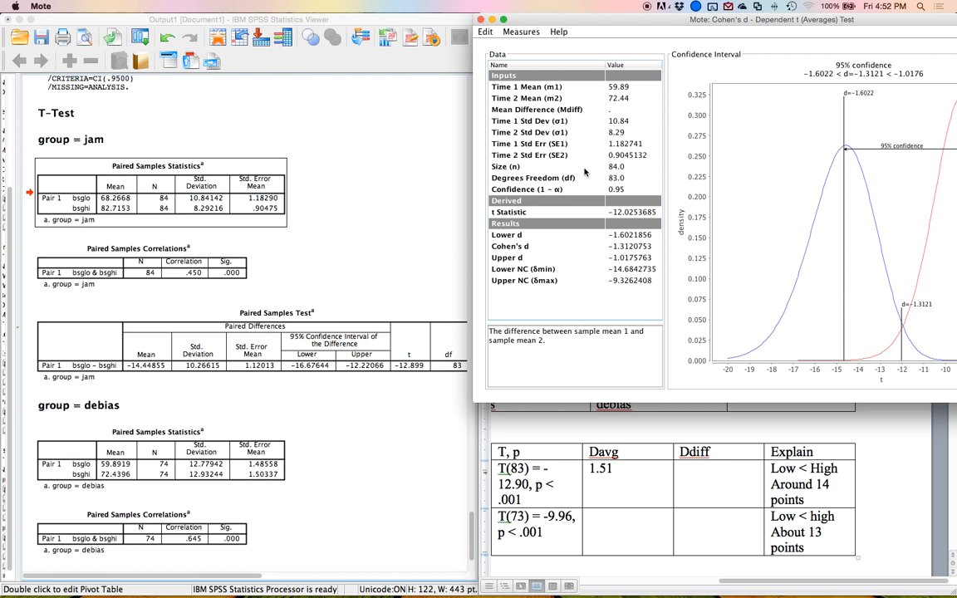
Set the debias group's Time 1 and Time 2 standard deviations to 12.78 and 12.93.
key(Return)
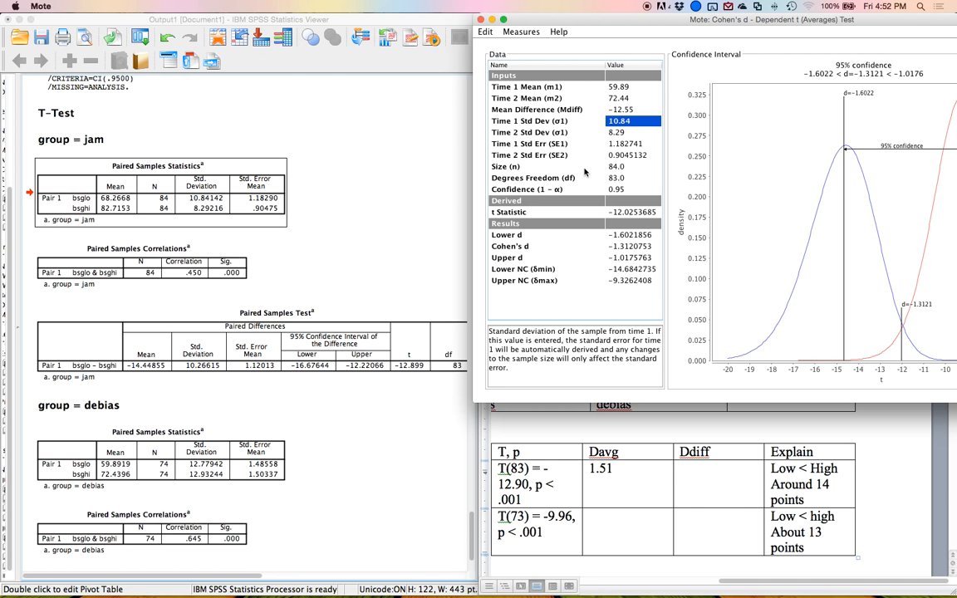
text(12.7)
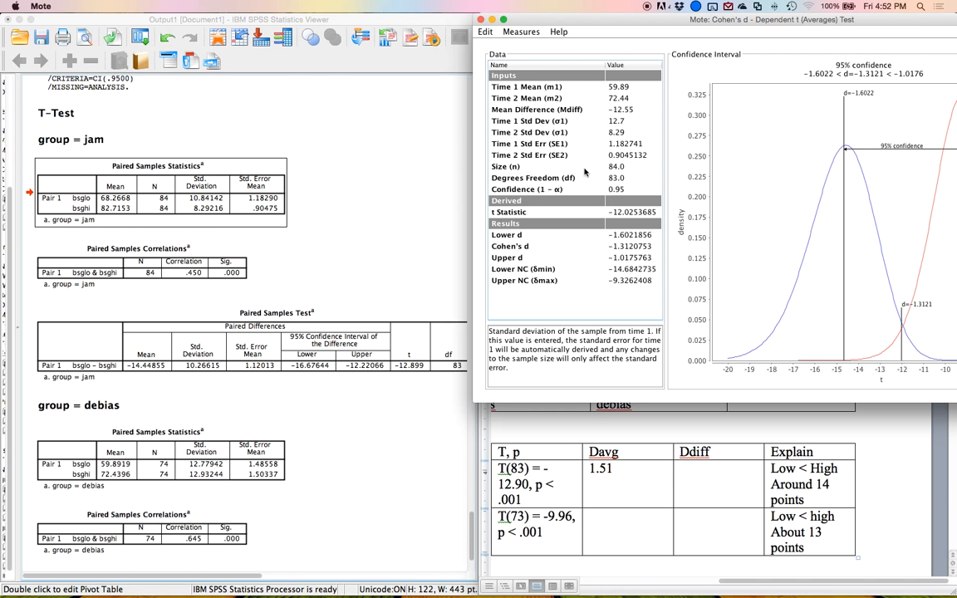
text(8)
key(Return)
text(12.9)
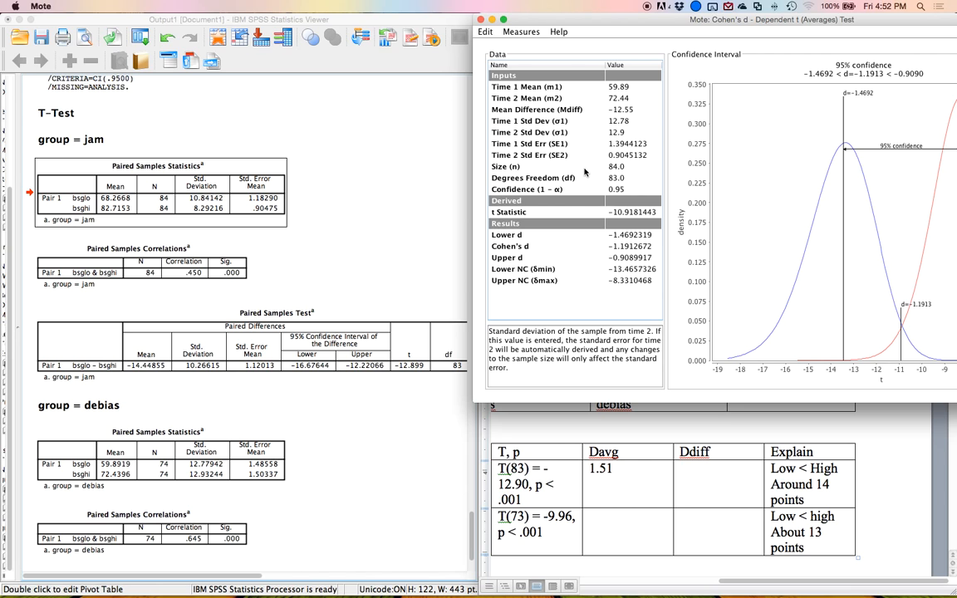
text(3)
key(Return)
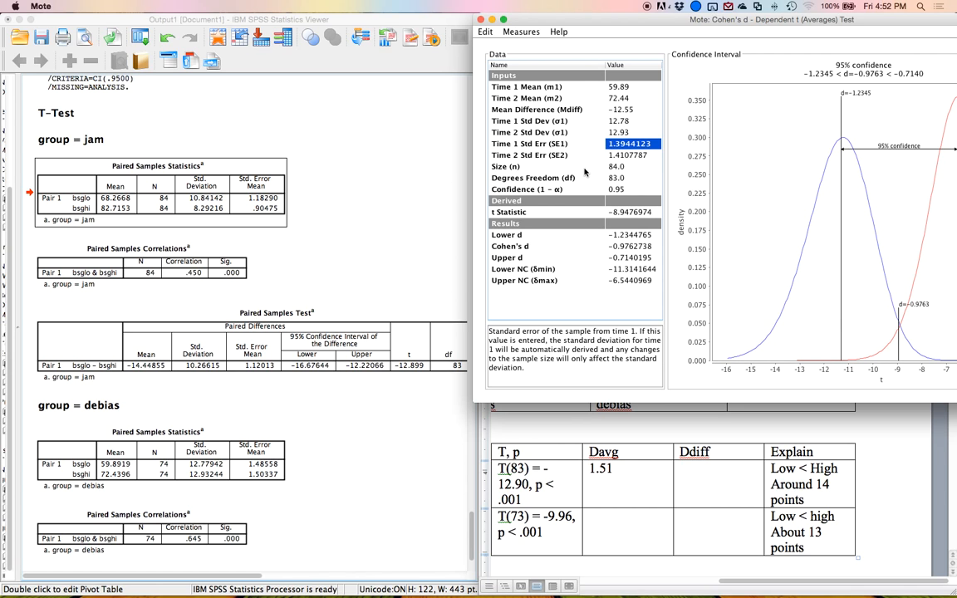
Enter .97 in the debias row's Davg cell of the Word table.
key(Down)
key(Down)
key(Down)
key(Down)
key(Down)
key(Down)
key(Down)
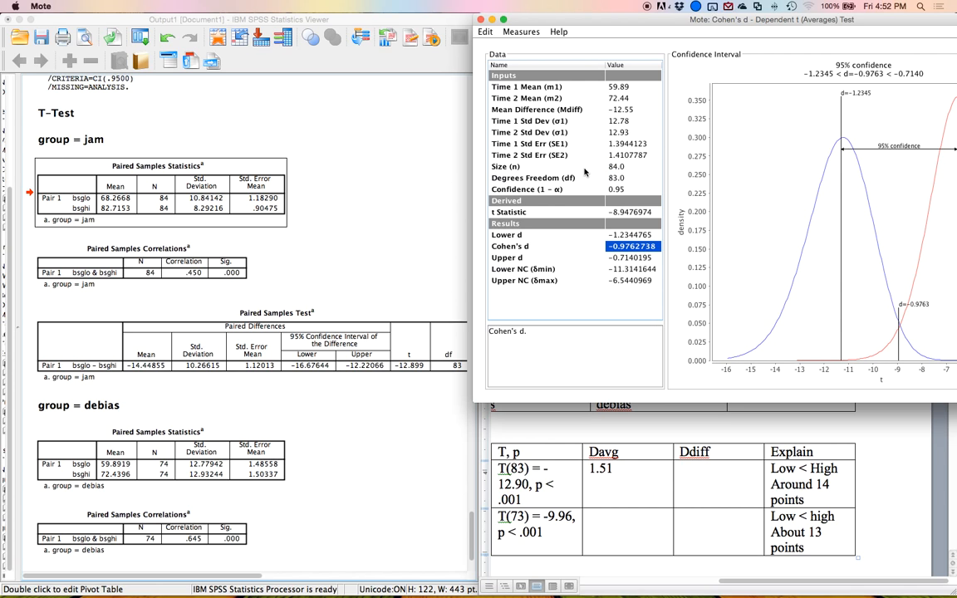
click(610, 517)
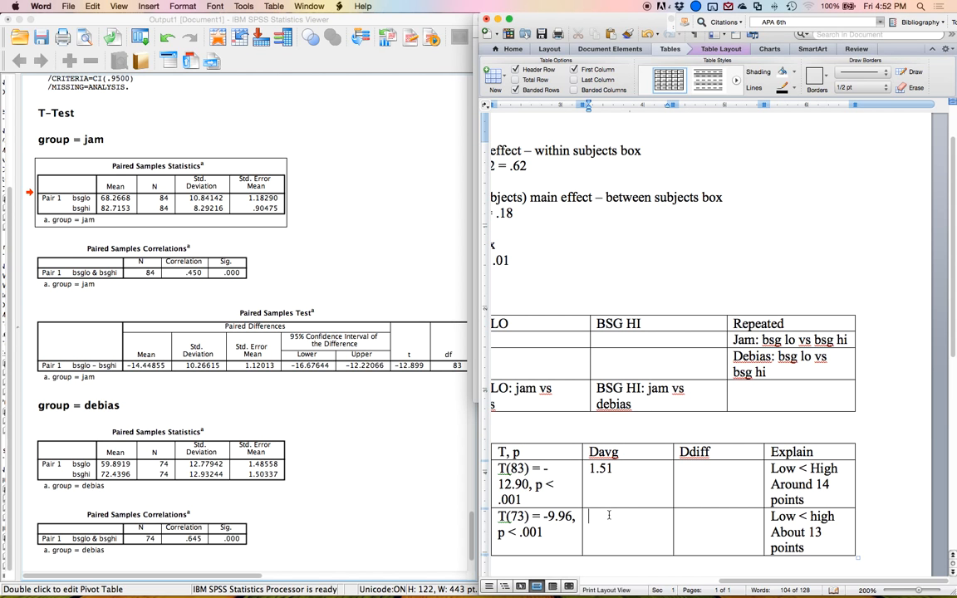
text(.97)
Switch to Mote and open the Cohen's d – Dependent t (SD Diff) Test calculator.
scroll(663, 534, up, 1)
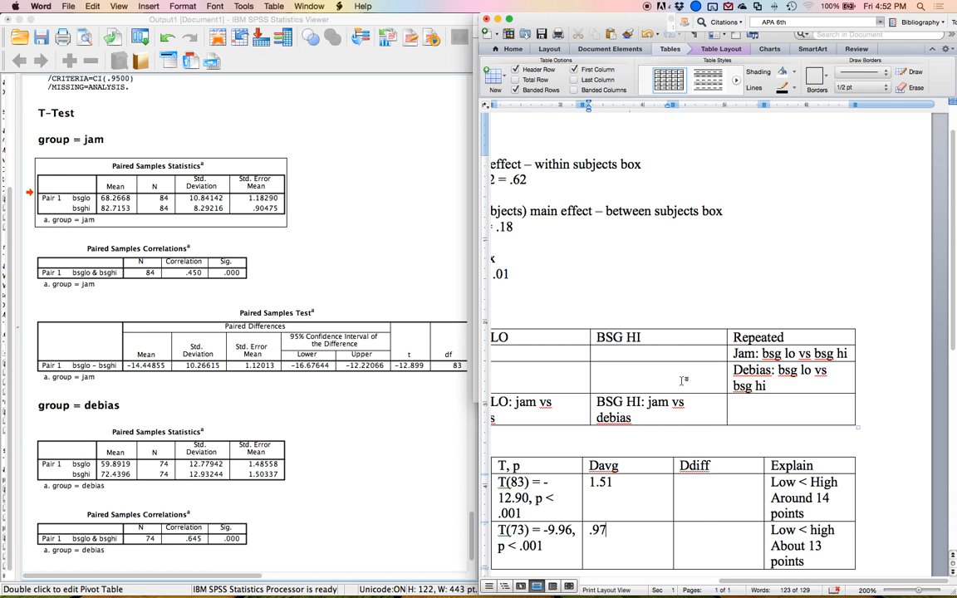
key(ctrl+Up)
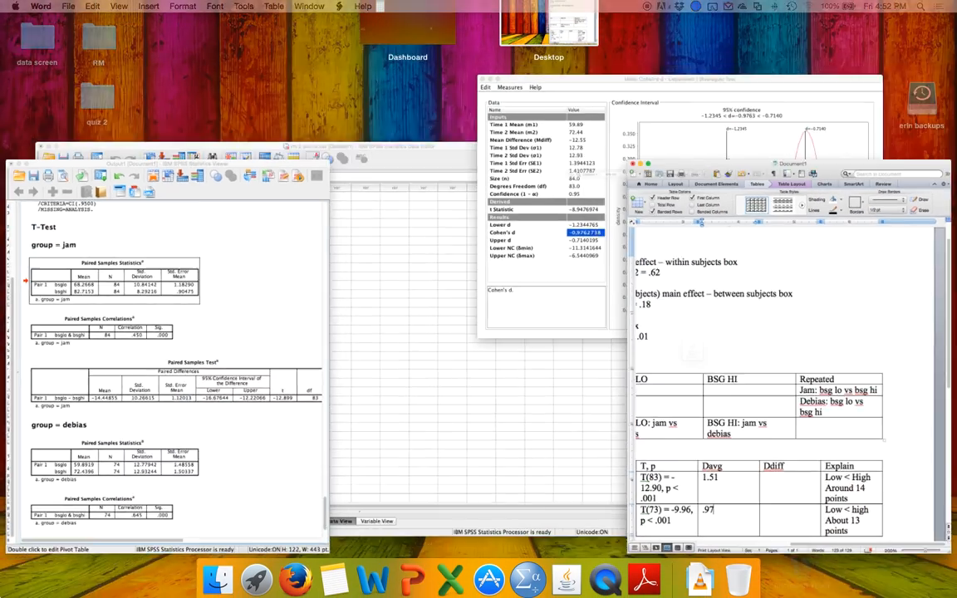
click(561, 256)
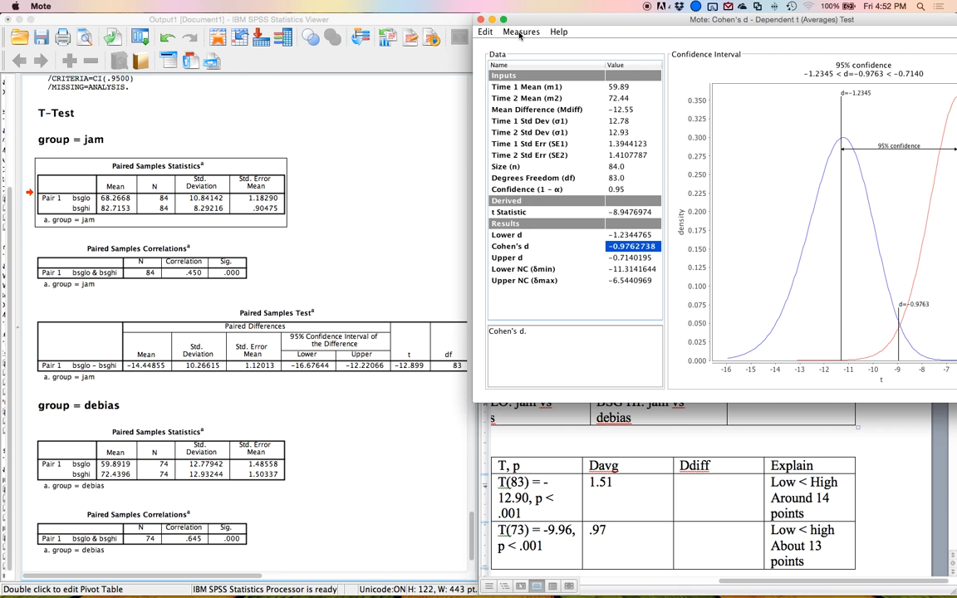
click(521, 33)
click(540, 86)
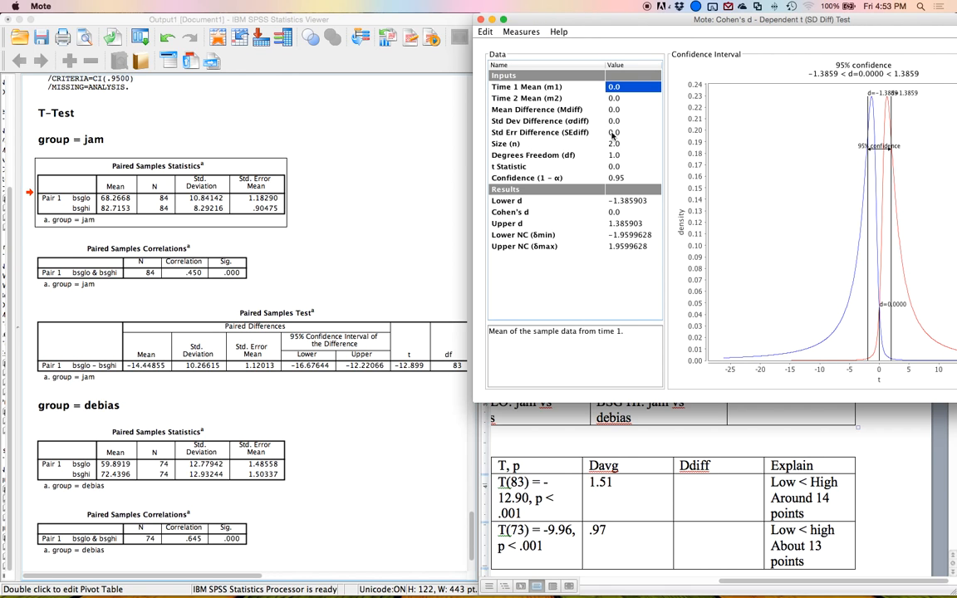
Enter the jam group's mean difference -14.45 and standard deviation of differences 10.27.
key(Down)
key(Down)
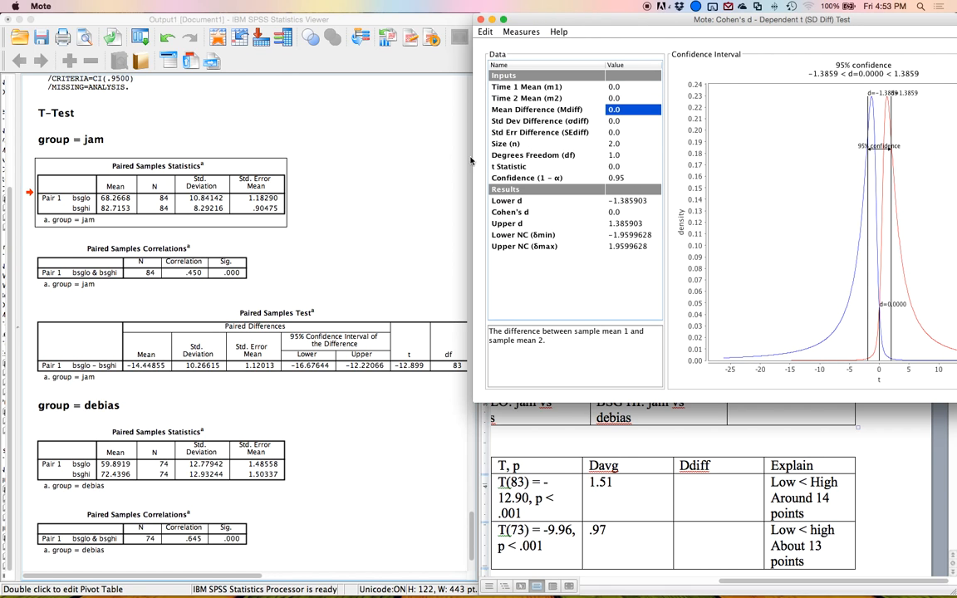
click(140, 323)
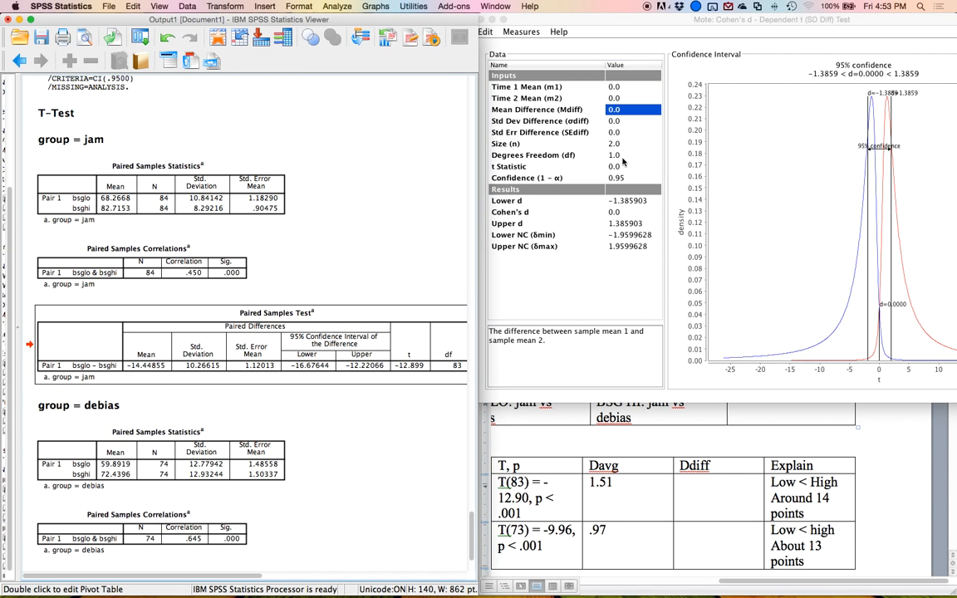
click(620, 155)
key(Escape)
key(Up)
key(Up)
key(Up)
key(Up)
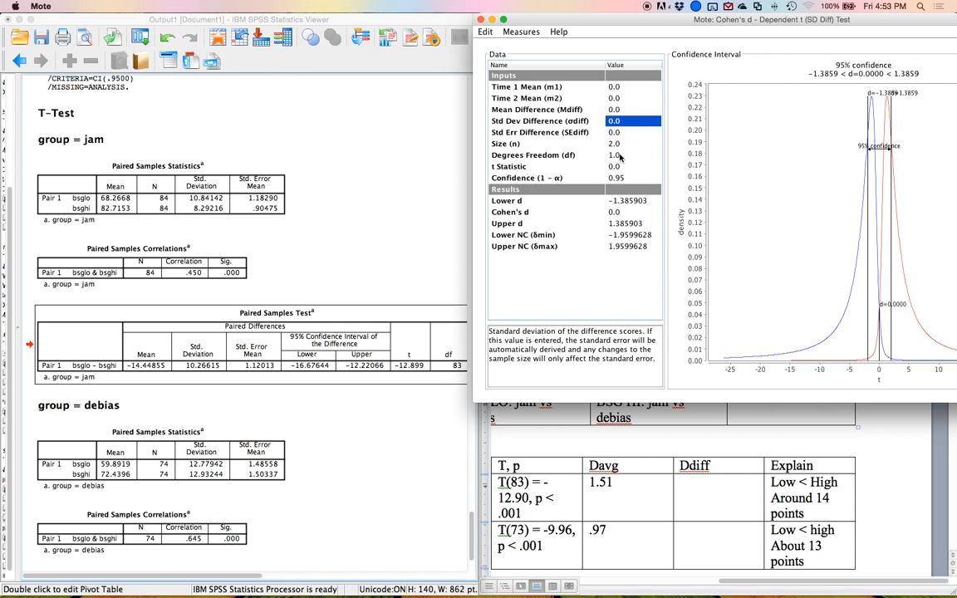
text(-14.45)
key(Return)
text(10.2)
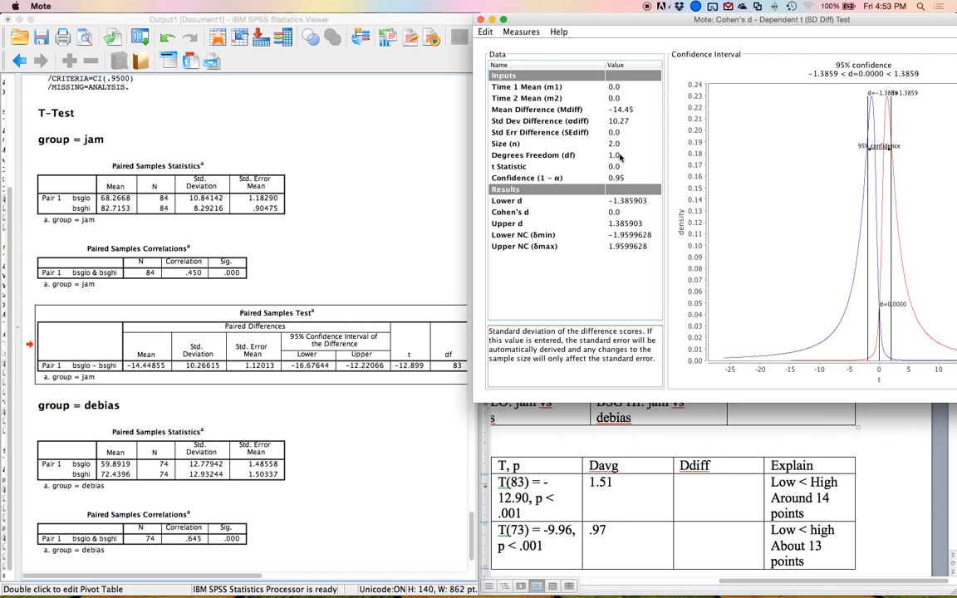
text(7)
key(Return)
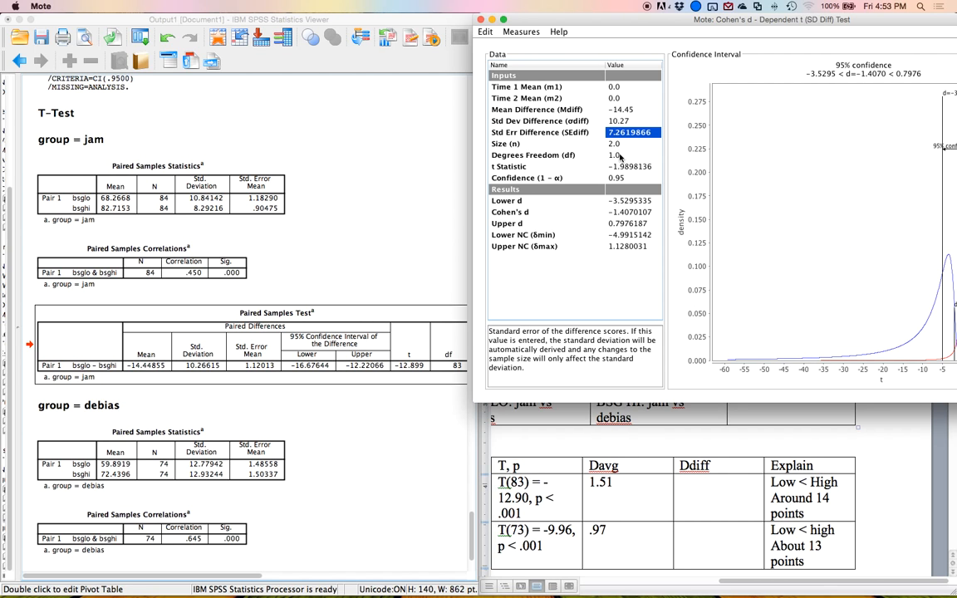
Set the sample size to 84 for the jam group's SD Diff calculation.
click(201, 363)
click(560, 170)
key(Down)
text(84)
key(Return)
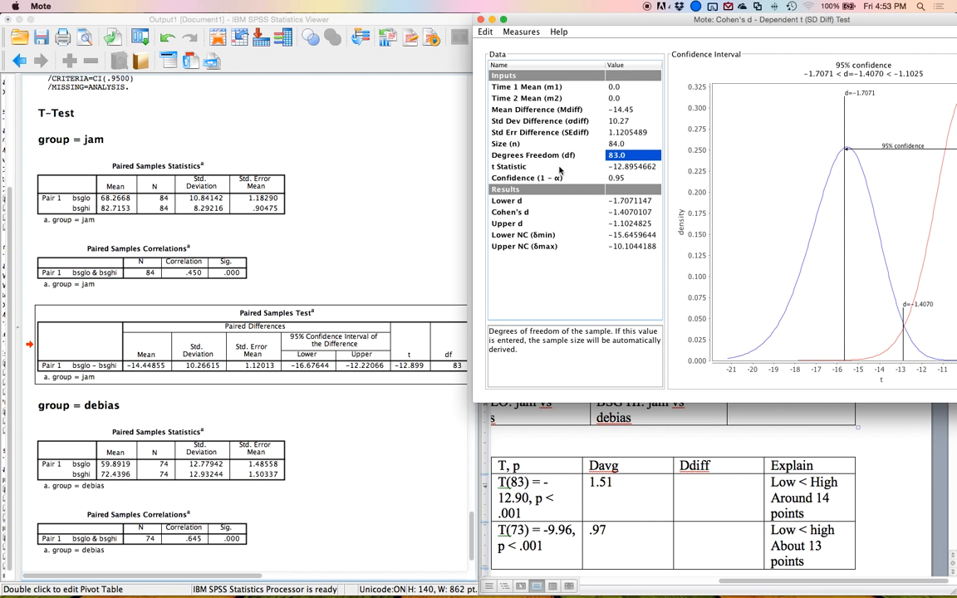
Enter 1.41 in the jam row's Ddiff cell of the Word table, then return to Mote.
click(711, 500)
text(1.41)
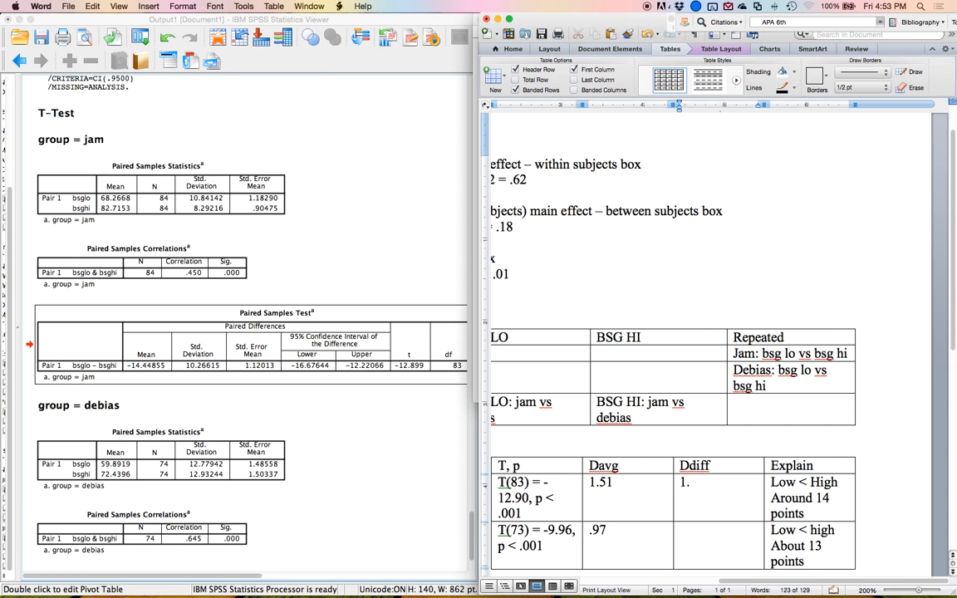
key(ctrl+Up)
click(620, 223)
key(Up)
key(Up)
key(Up)
key(Up)
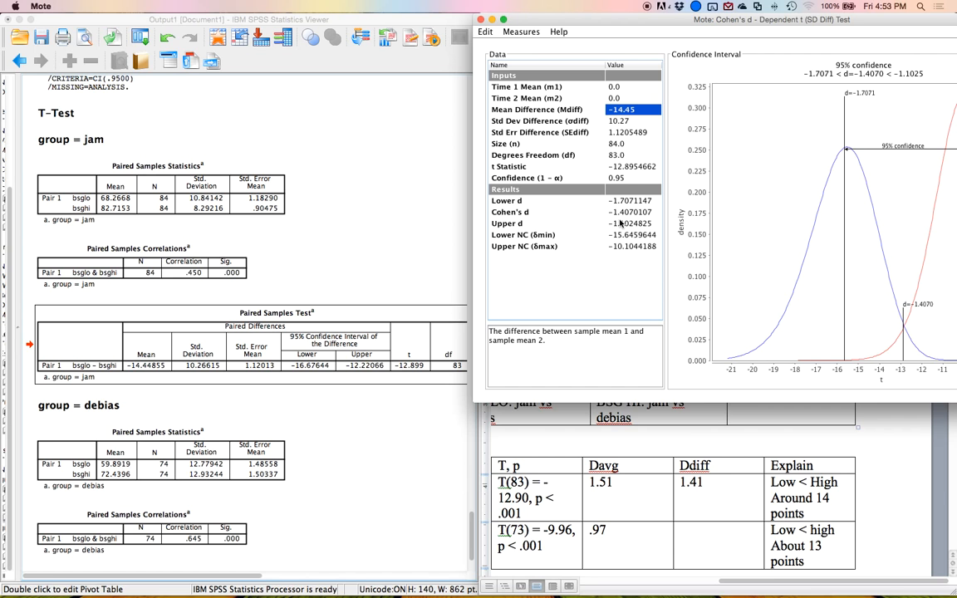
Set the mean difference to 12.54 for the debias group.
scroll(257, 233, down, 3)
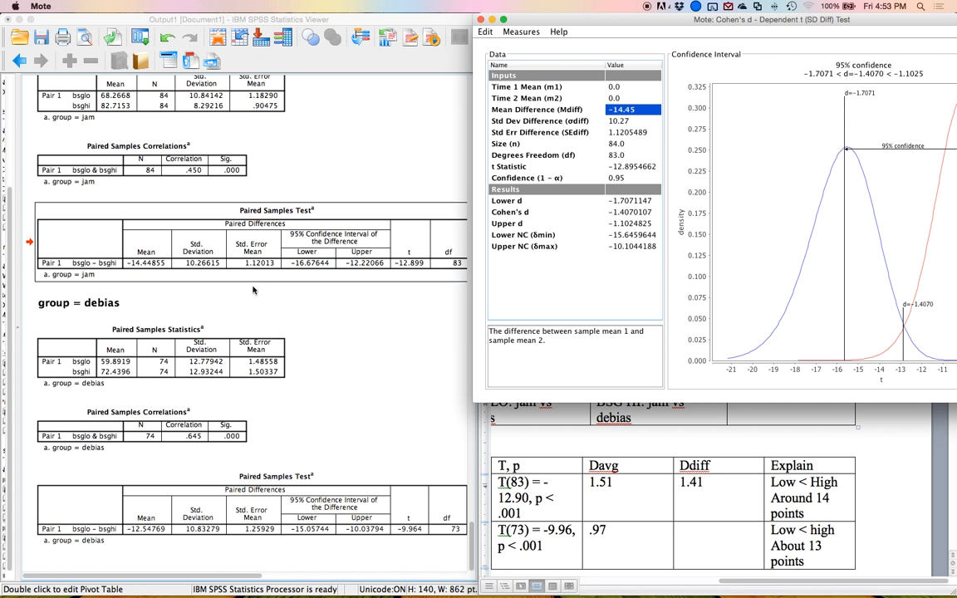
text(12.54)
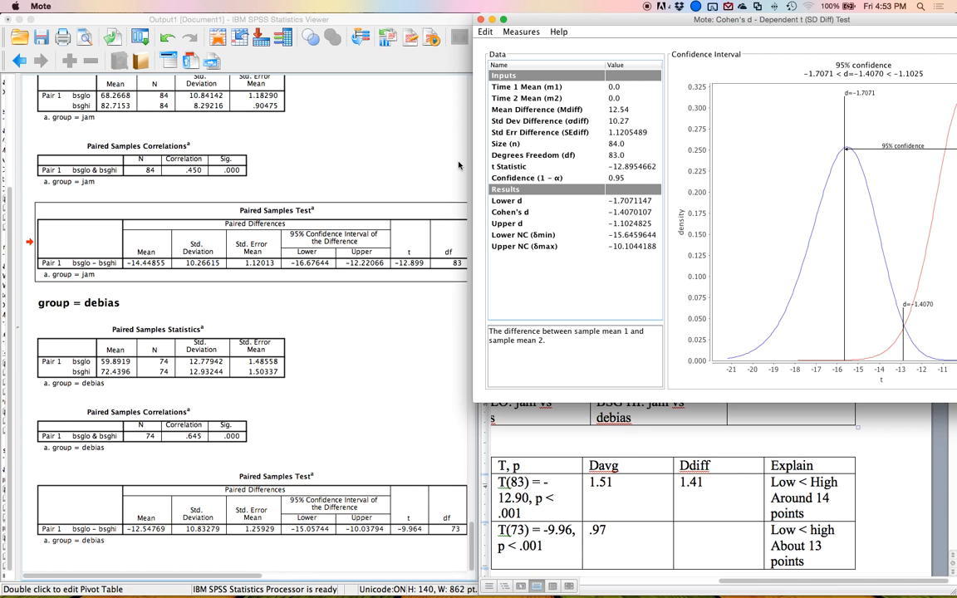
key(Return)
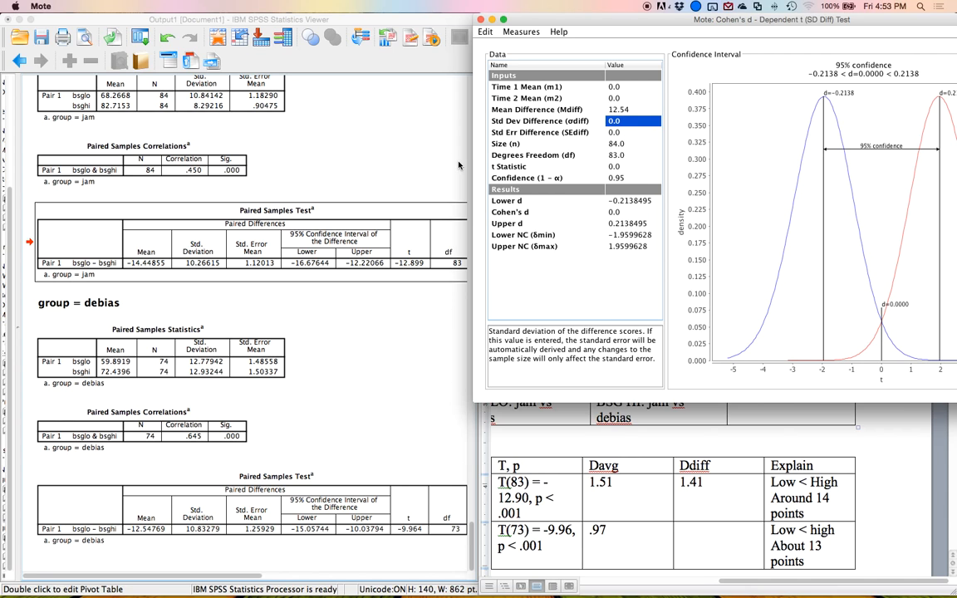
Set the debias standard deviation of differences to 10.83 and the sample size to 74.
text(12)
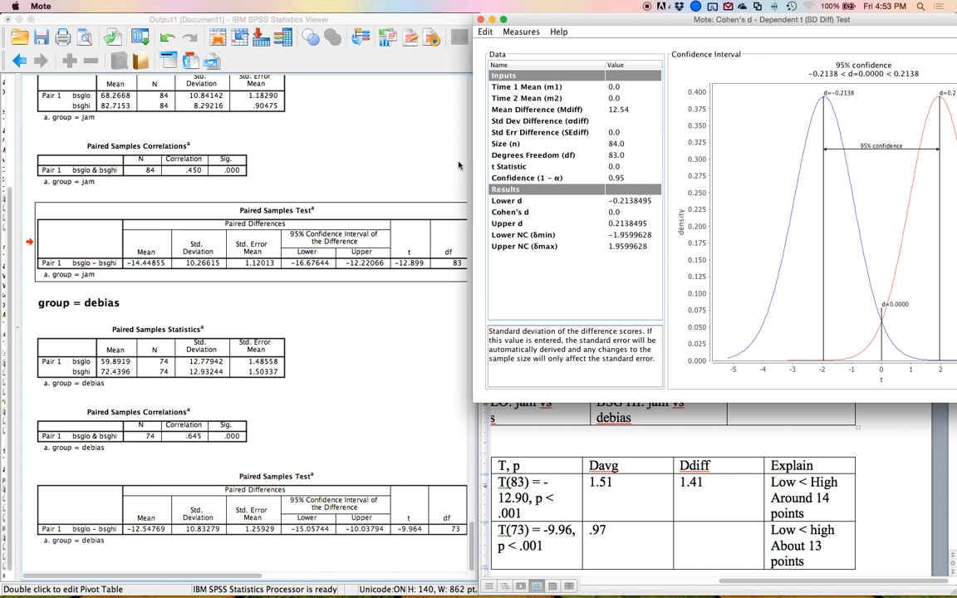
text(83)
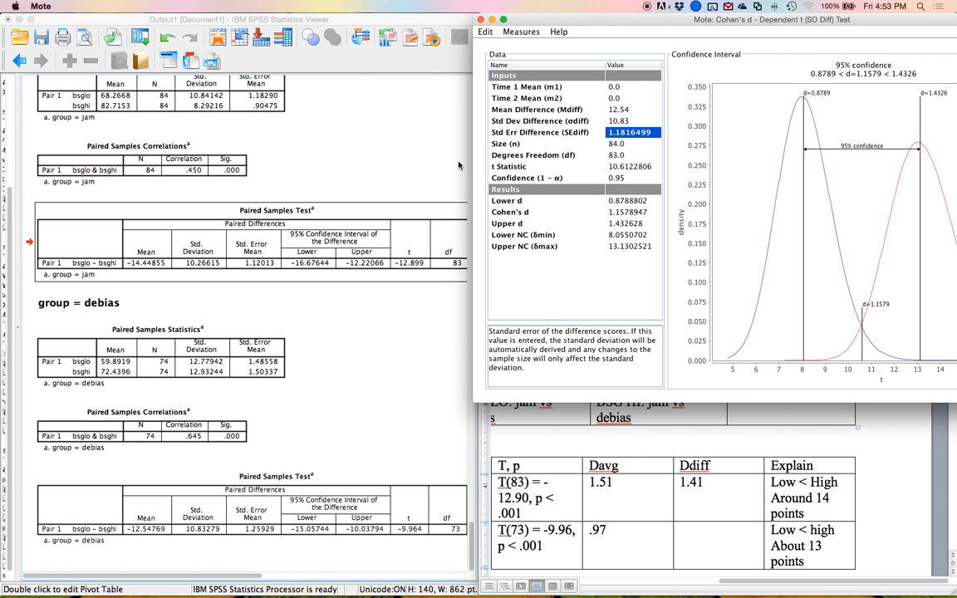
key(Return)
text(74)
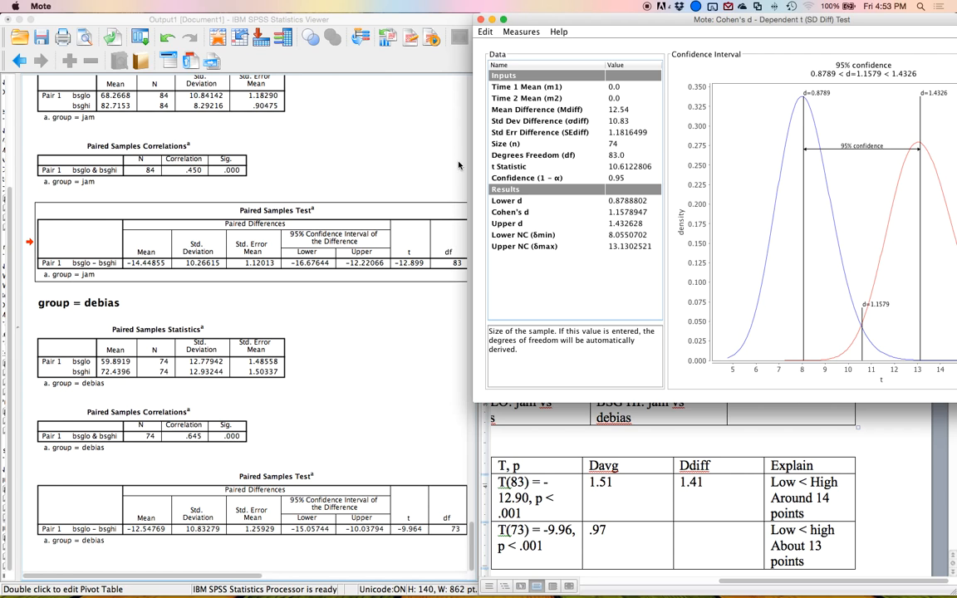
key(Return)
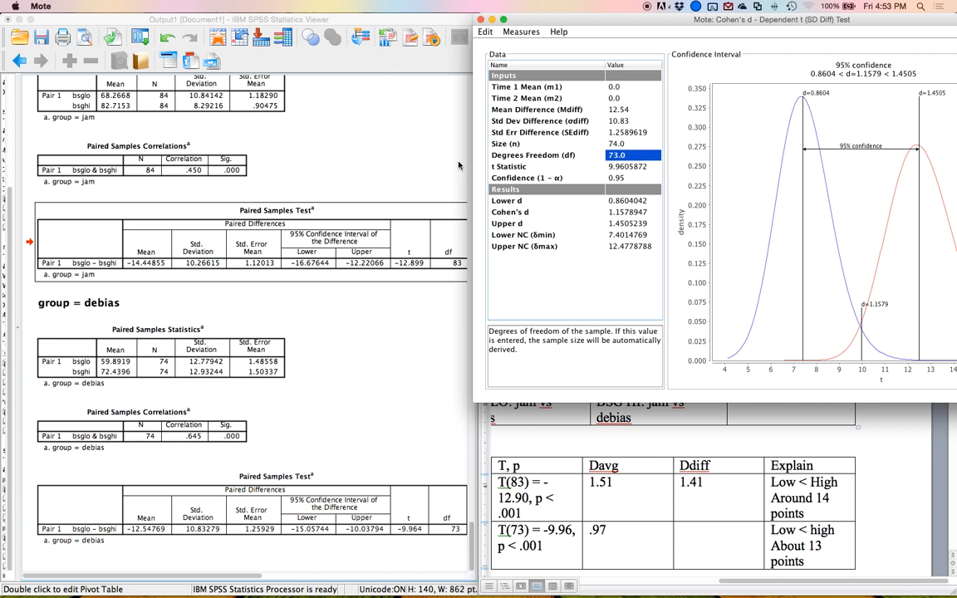
Enter 1.16 in the debias row's Ddiff cell of the t-test table.
click(683, 531)
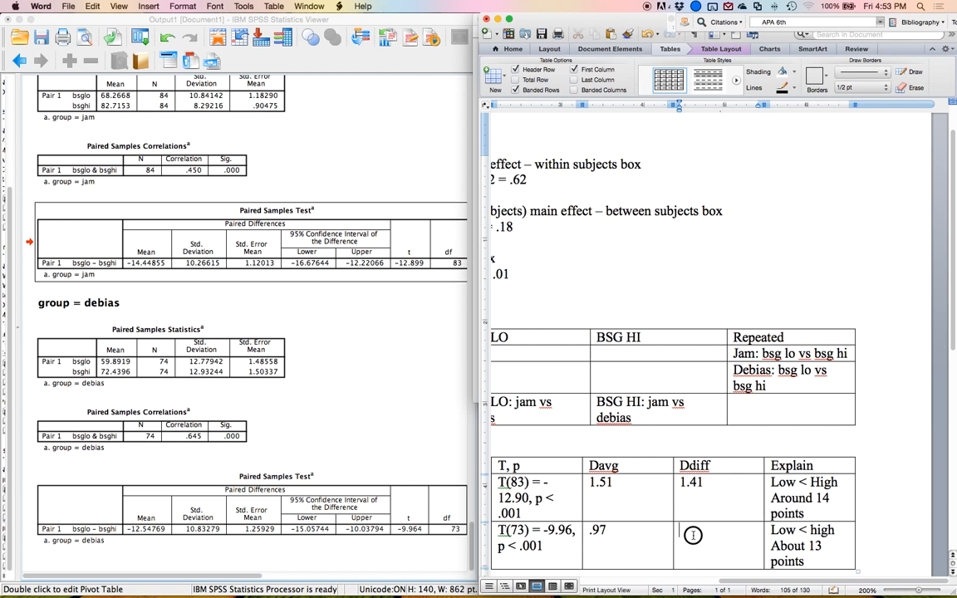
text(1.16)
click(707, 482)
click(614, 536)
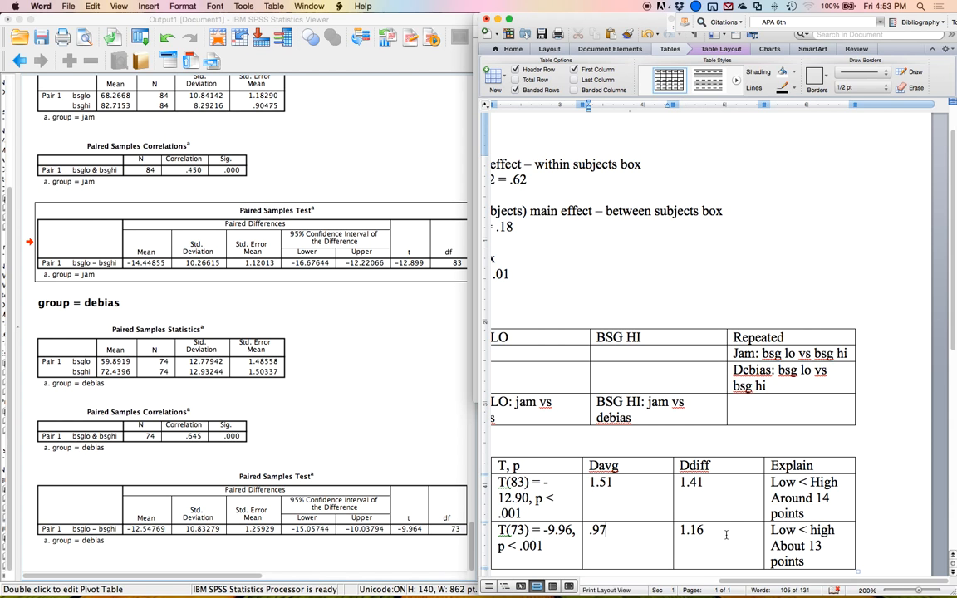
click(607, 530)
Paste a duplicate of the Mean 1 / Mean 2 results table below the original.
click(806, 542)
key(Up)
key(Up)
scroll(764, 457, left, 6)
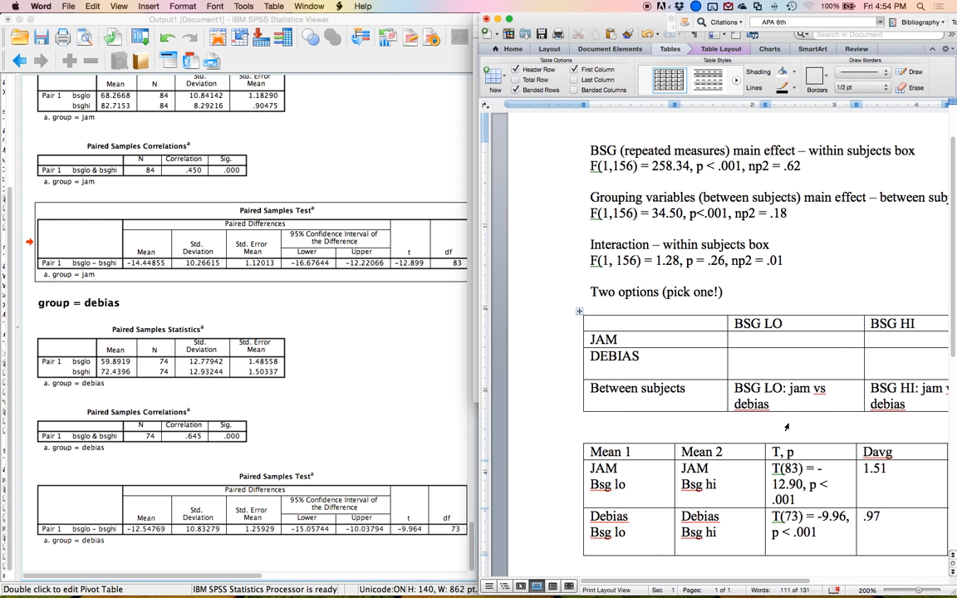
click(578, 440)
key(super+c)
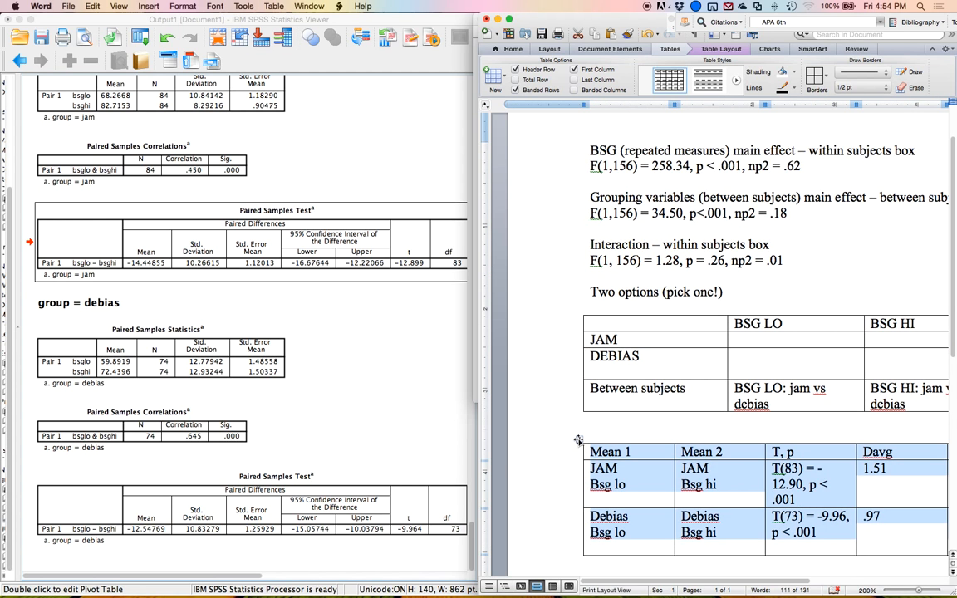
click(597, 566)
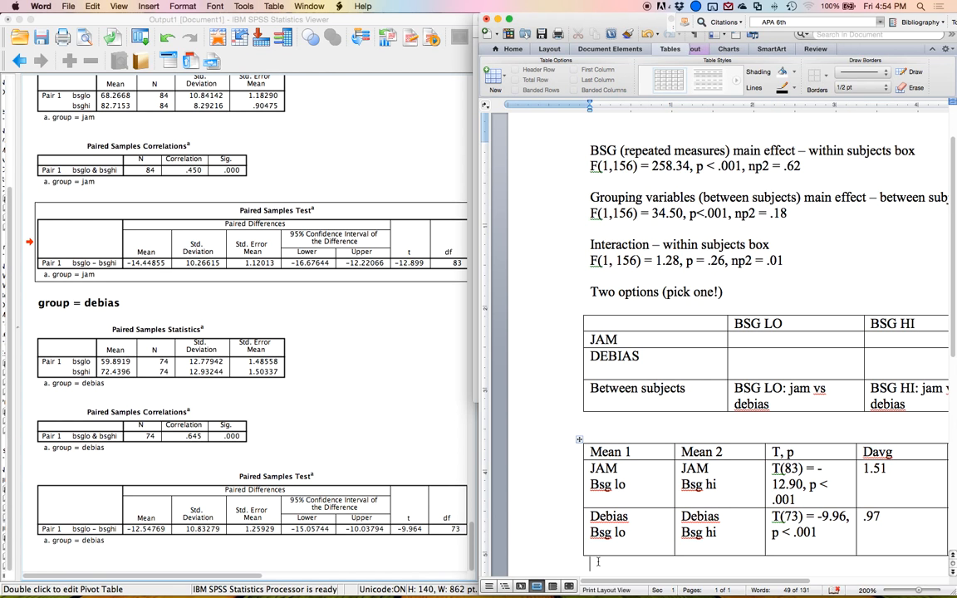
key(super+v)
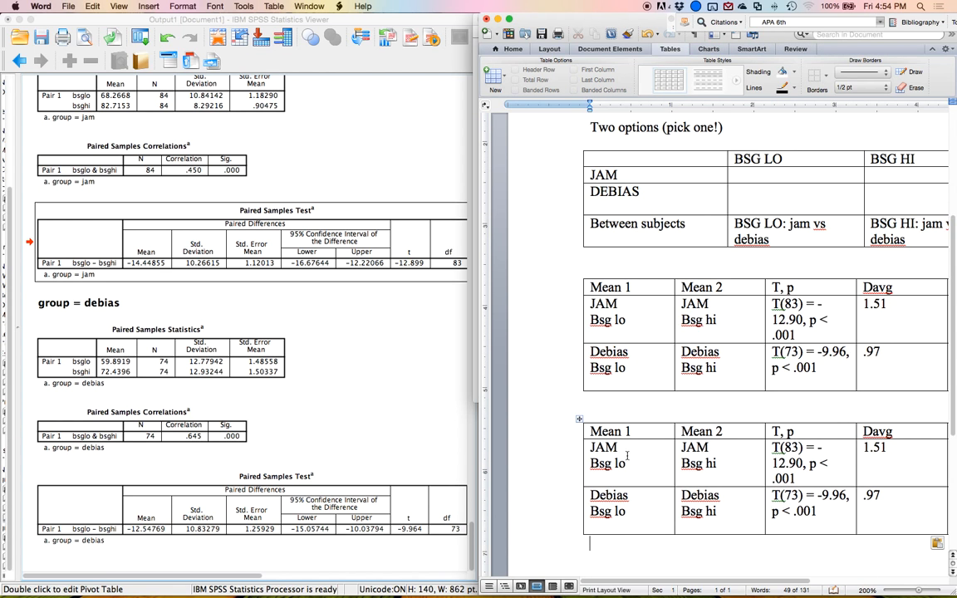
Relabel the duplicate table's first row as BSG LO Jam versus BSG LO Debias.
drag(635, 466, 604, 450)
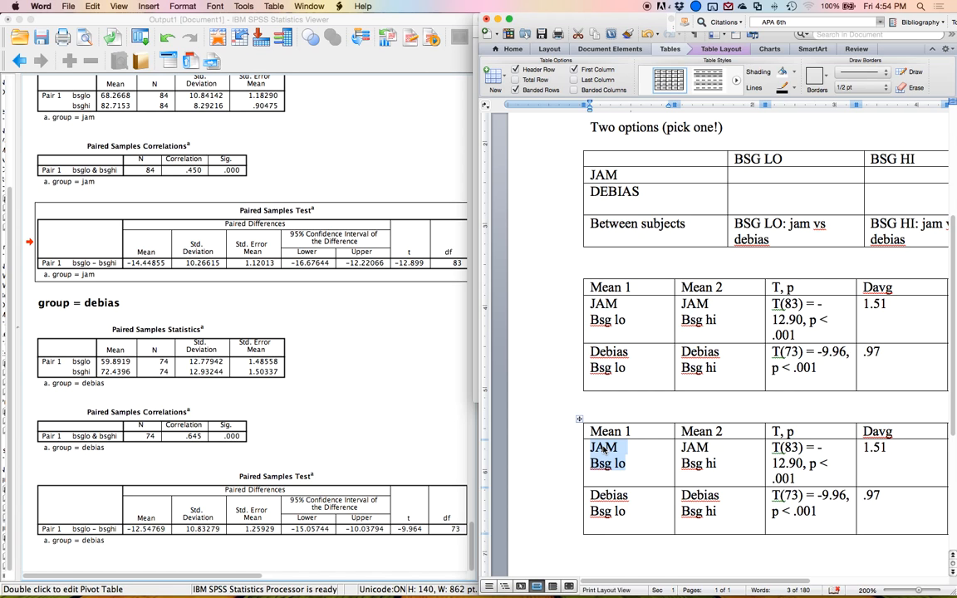
text(GS)
key(BackSpace)
key(BackSpace)
text(BSG LO)
key(Return)
text(Jam)
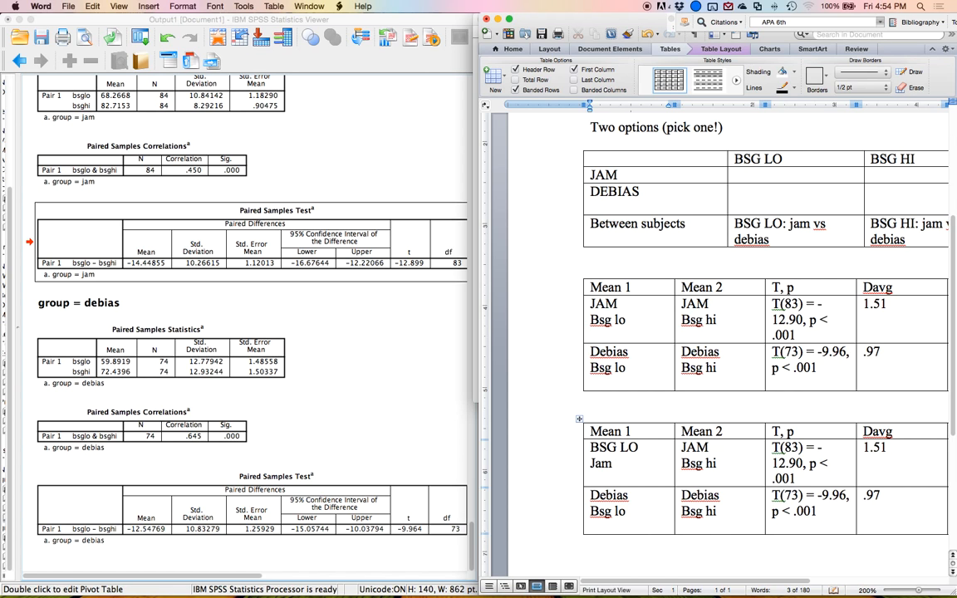
key(Tab)
text(VS)
key(BackSpace)
key(BackSpace)
text(BSG LO)
key(Return)
text(Debias)
key(Tab)
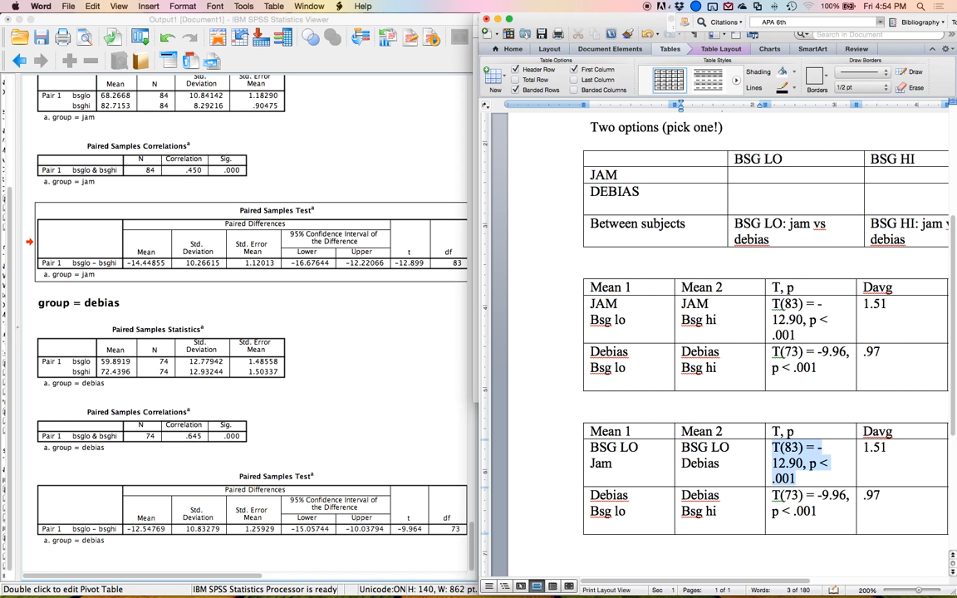
Clear the remaining result cells in that first data row of the new table.
key(BackSpace)
key(Tab)
key(BackSpace)
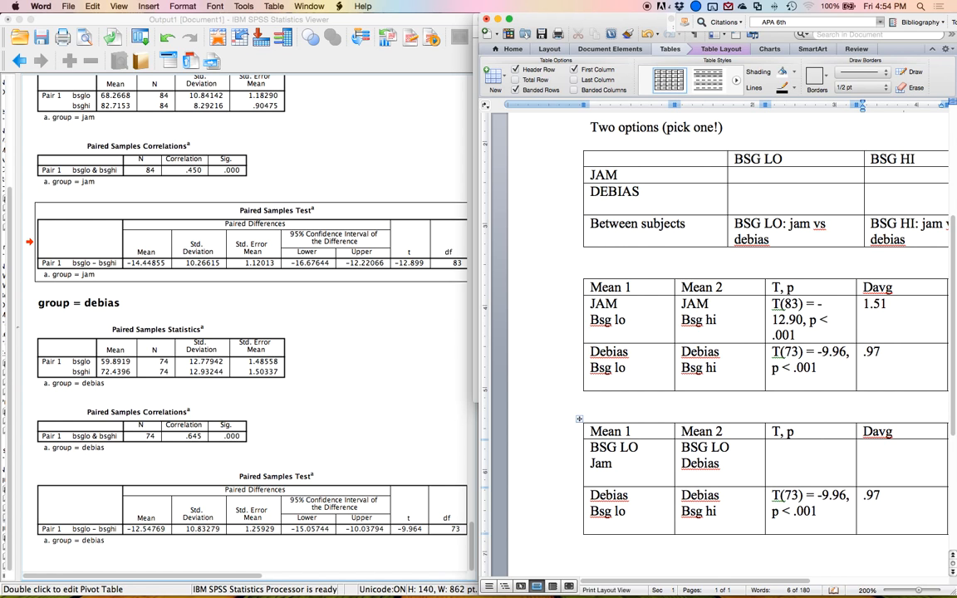
key(Tab)
key(BackSpace)
key(Tab)
key(BackSpace)
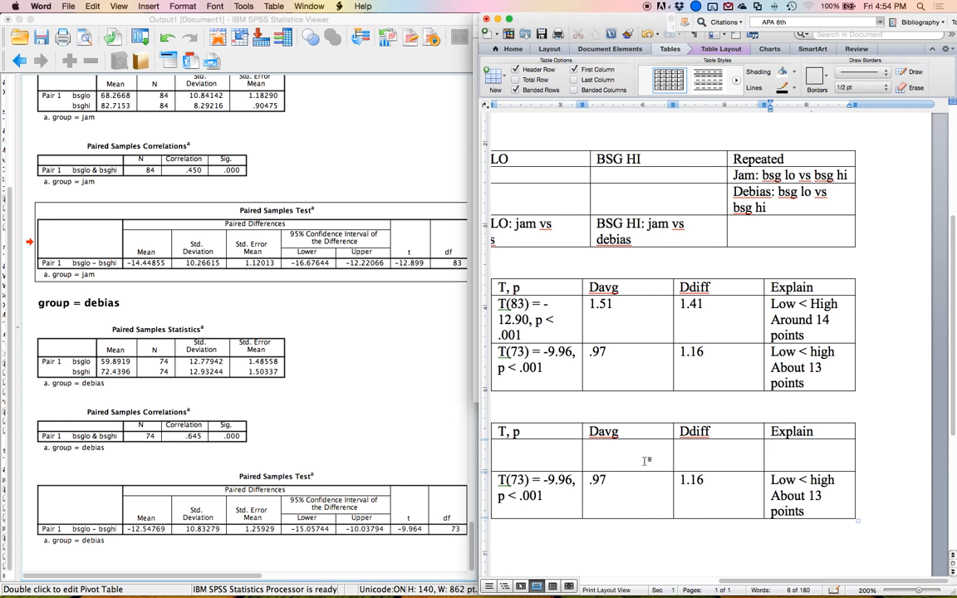
Delete the Ddiff column from the new table and rename the Davg header to D.
drag(702, 432, 702, 498)
right_click(701, 499)
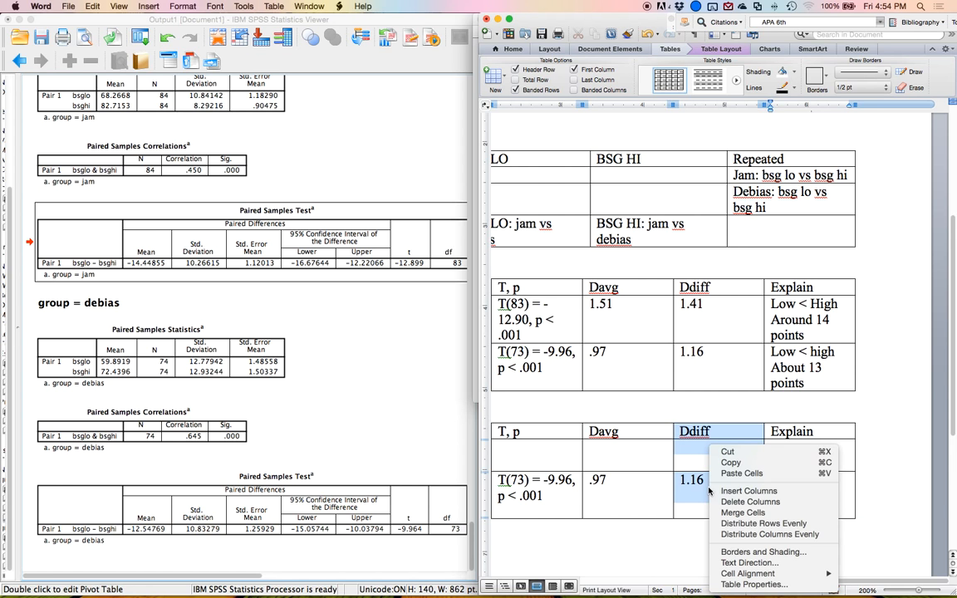
click(737, 503)
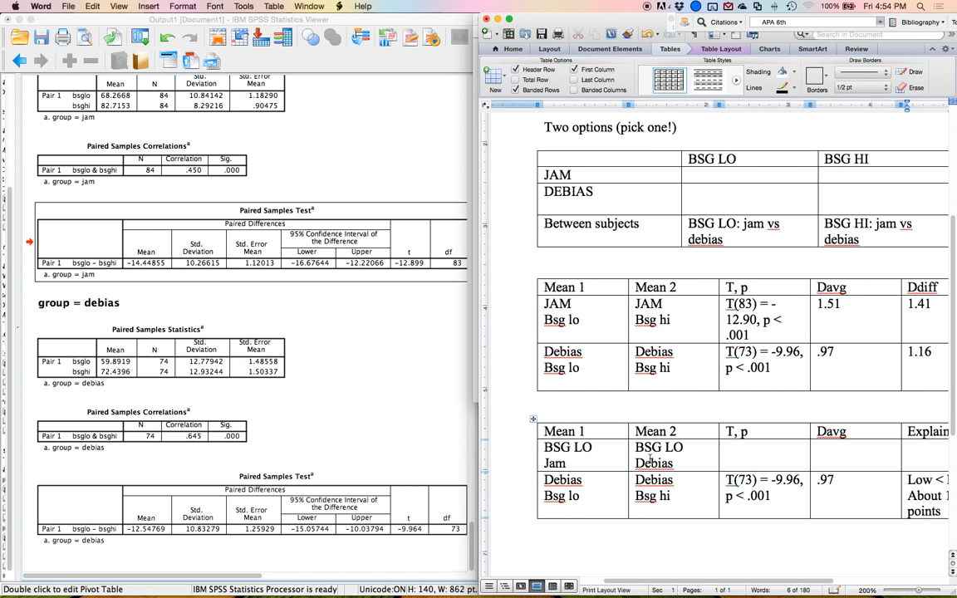
click(862, 429)
key(BackSpace)
key(BackSpace)
key(BackSpace)
Label the second row as BSG HI Jam versus BSG HI Debias and clear its other cells.
drag(544, 447, 579, 497)
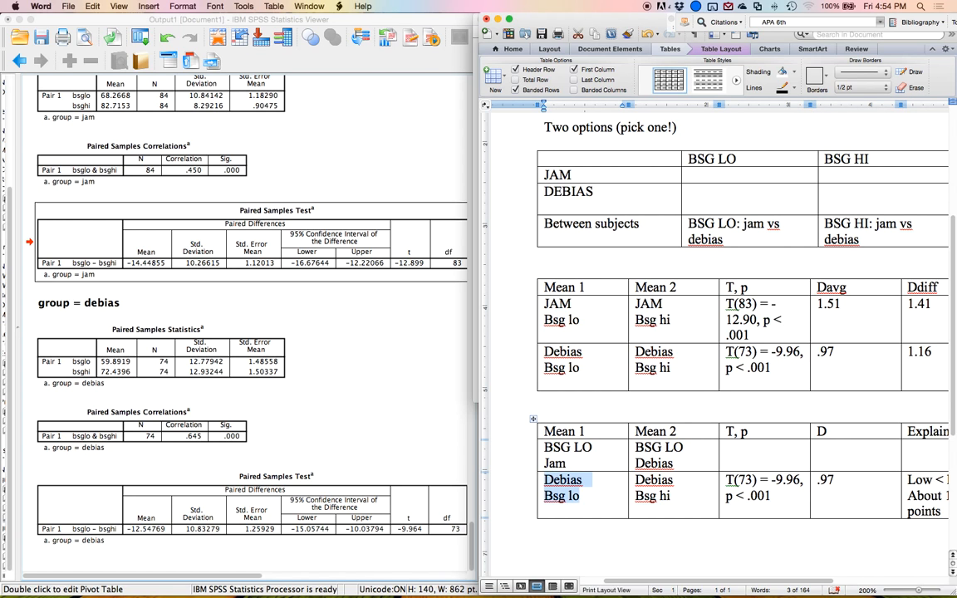
text(BSG HI)
key(Return)
text(Jam)
key(Tab)
text(BSG HI)
key(Return)
text(Debi)
key(Tab)
key(BackSpace)
key(Tab)
key(BackSpace)
key(Tab)
key(BackSpace)
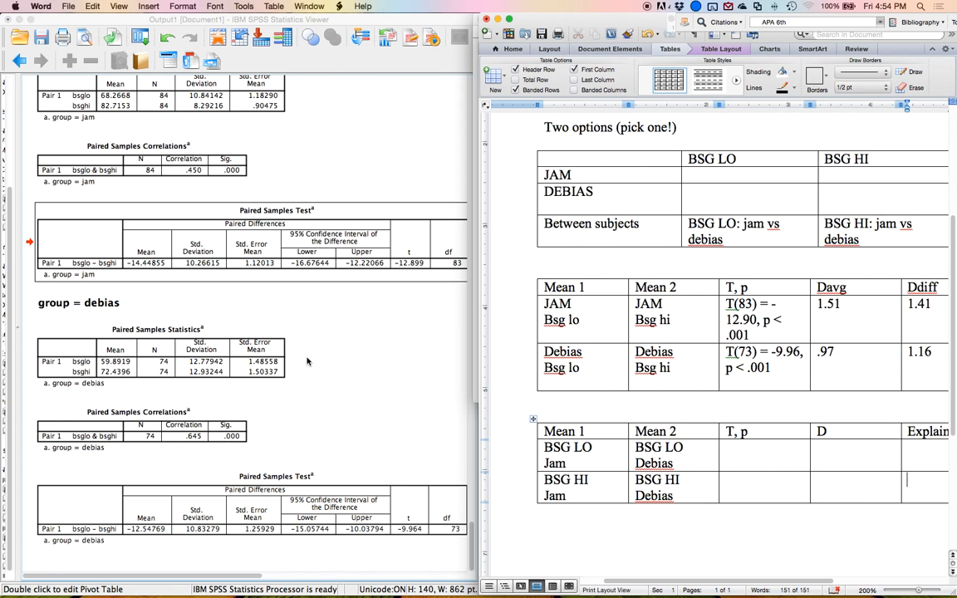
Turn off split file so all cases are analyzed without groups.
click(307, 360)
click(188, 7)
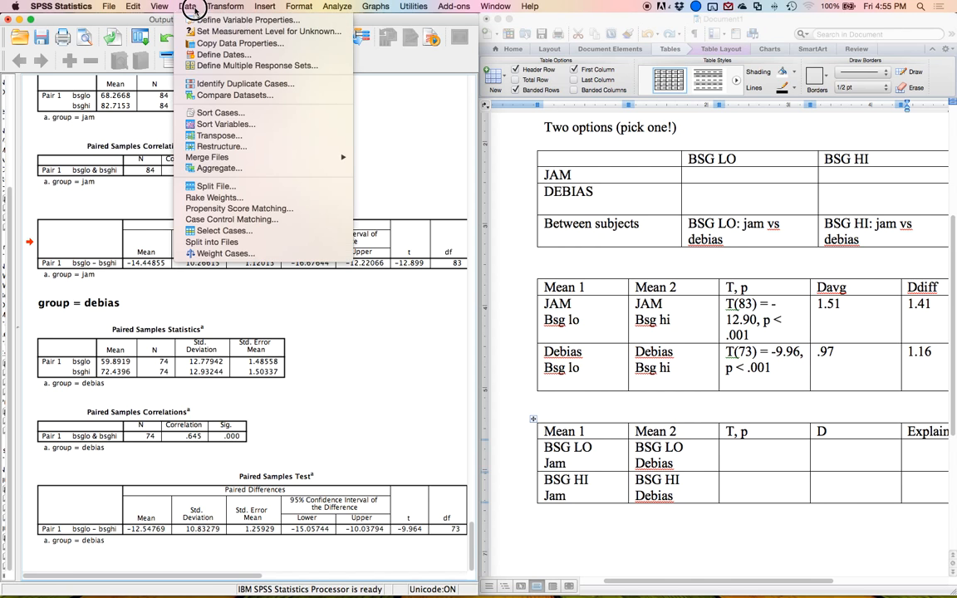
click(216, 186)
click(440, 201)
click(445, 186)
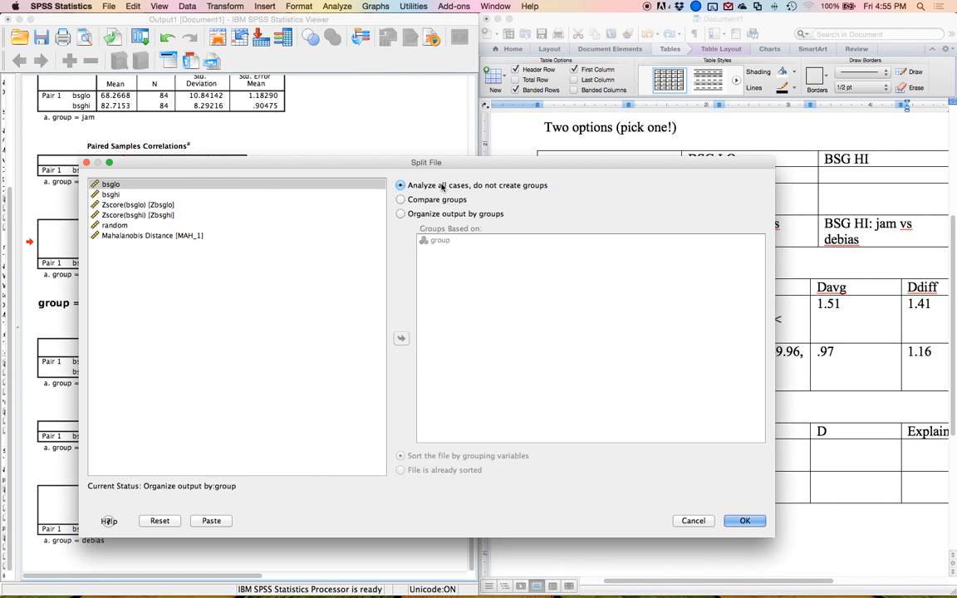
click(736, 522)
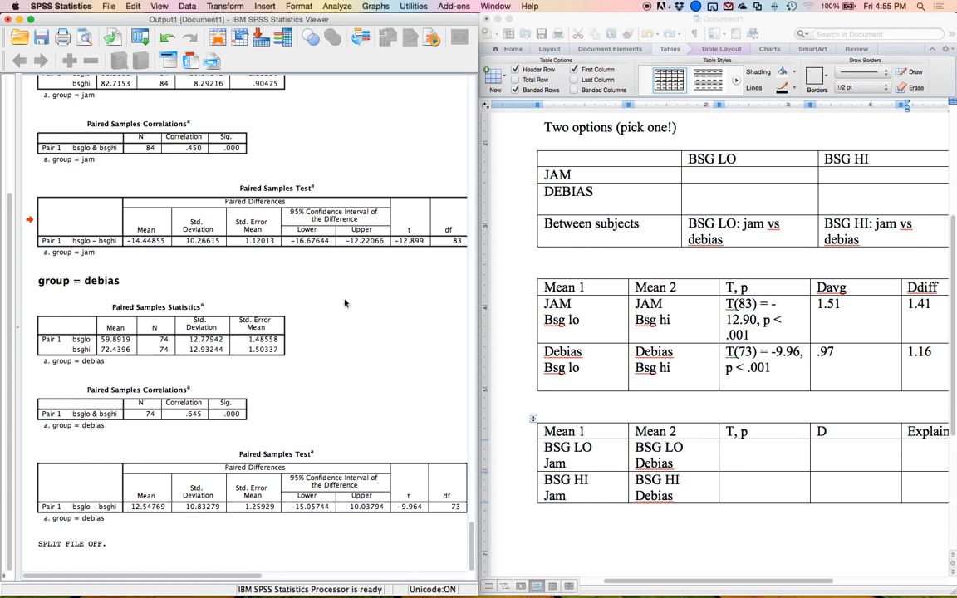
Run an Independent-Samples T Test on bsglo and bsghi, grouping by group with values 1 and 2.
click(346, 6)
mouse_move(408, 56)
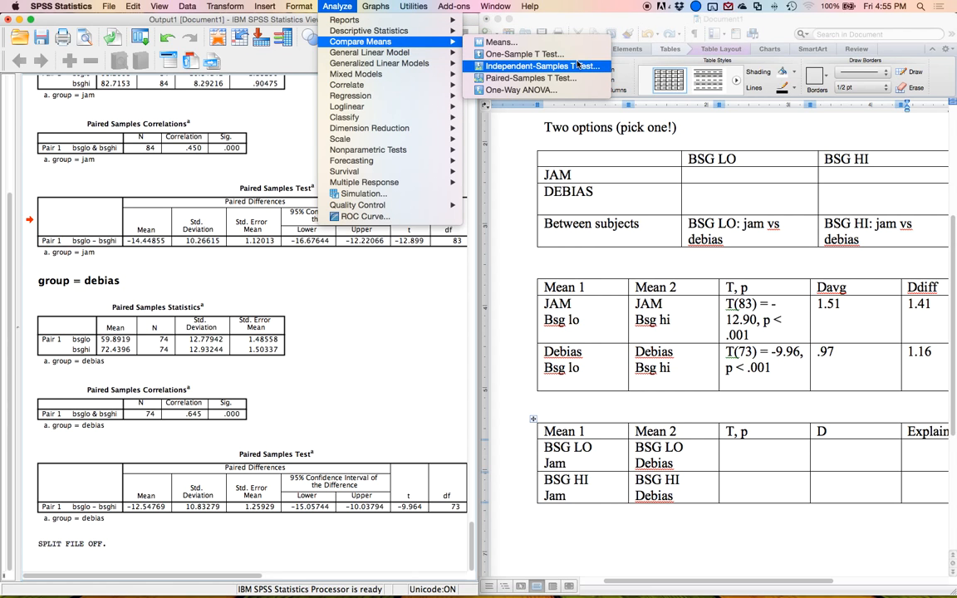
click(577, 66)
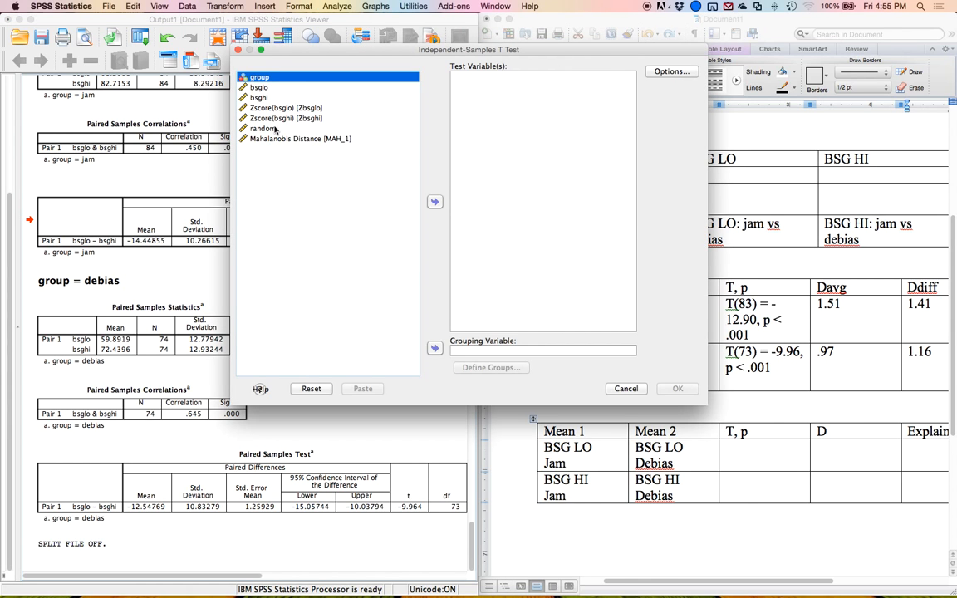
click(434, 348)
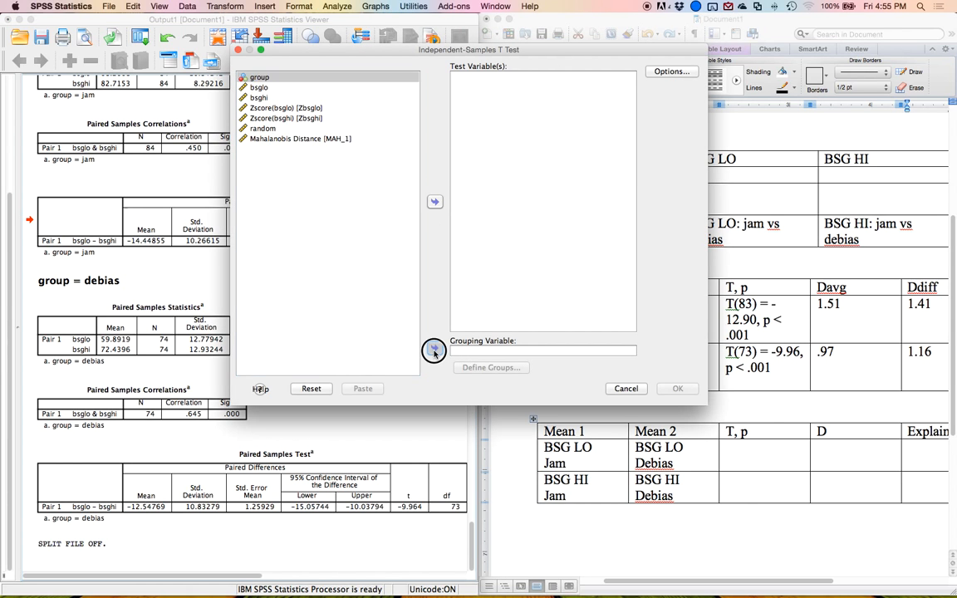
click(490, 367)
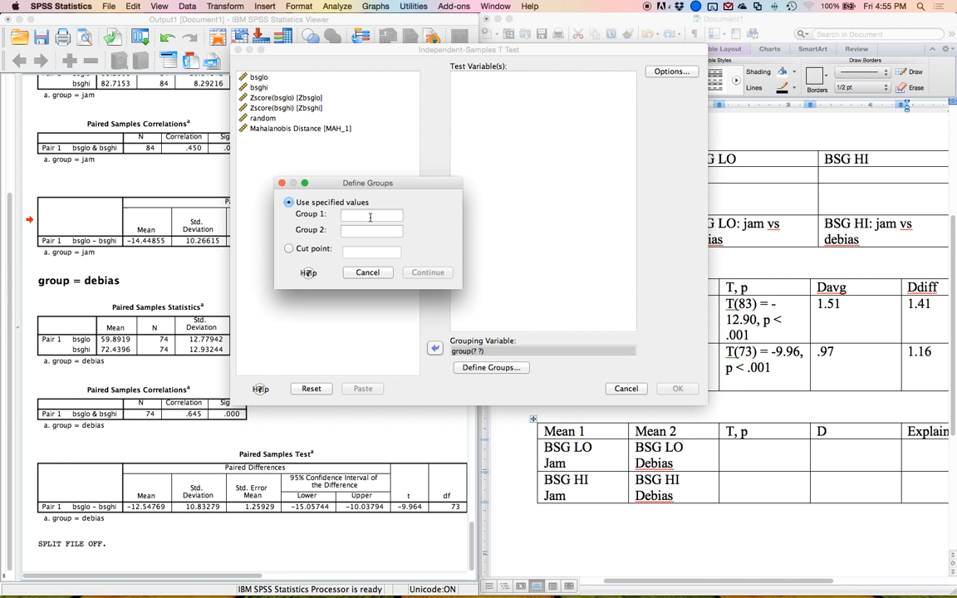
text(1)
key(Tab)
text(2)
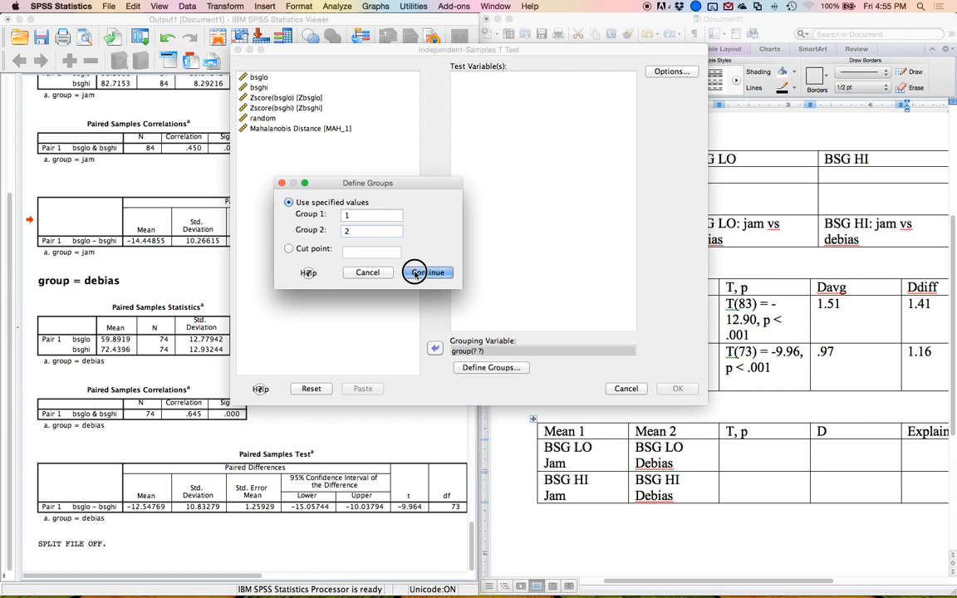
click(416, 273)
click(266, 86)
shift+click(267, 76)
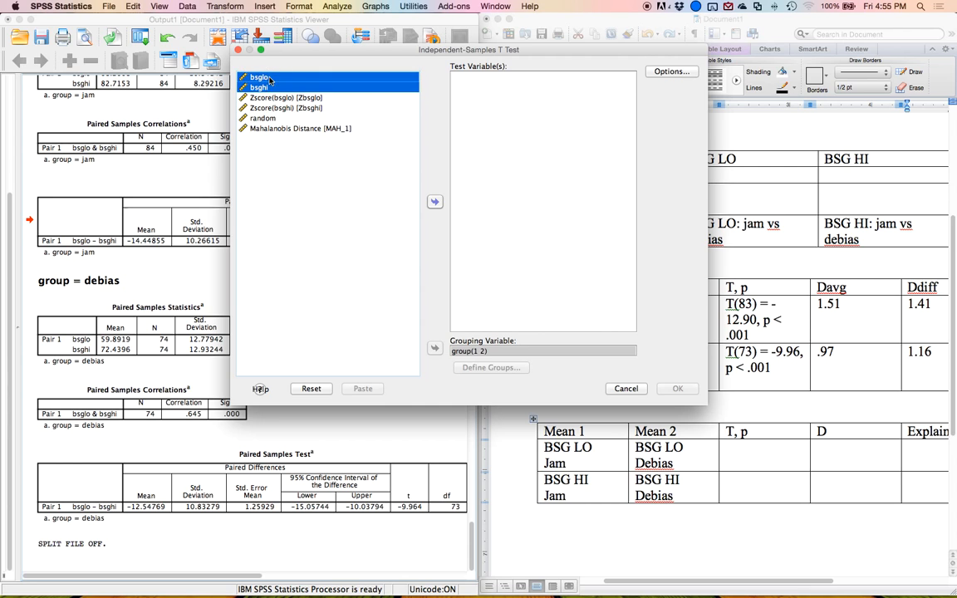
click(434, 201)
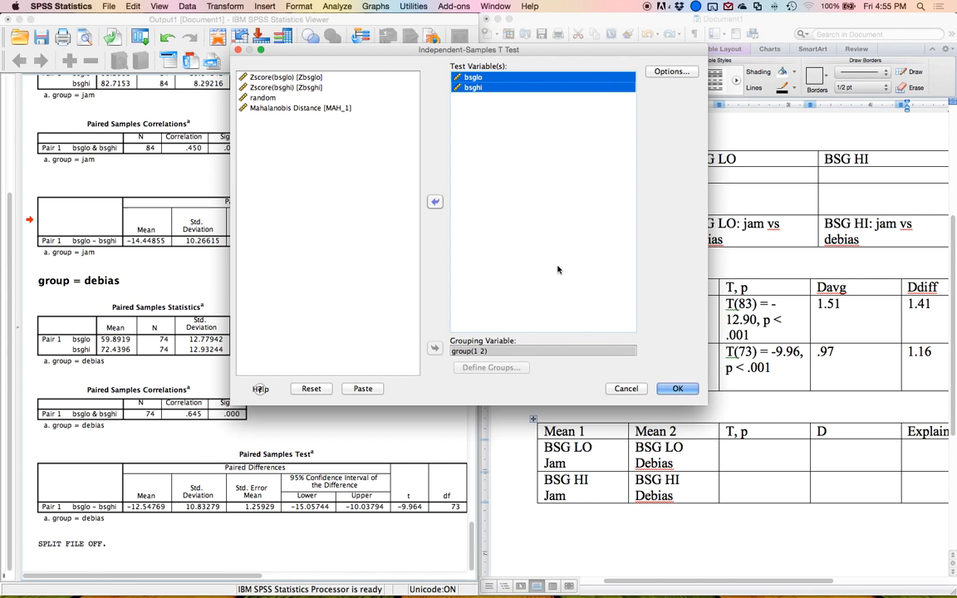
click(683, 394)
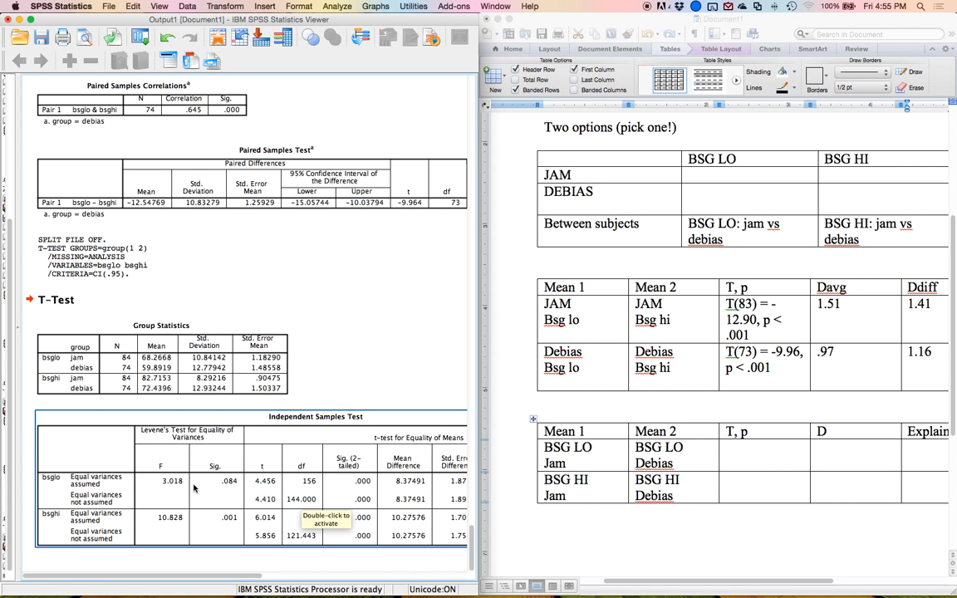
Enter T(156) = 4.46, p < .001 in the BSG LO row's T, p cell.
scroll(195, 488, up, 20)
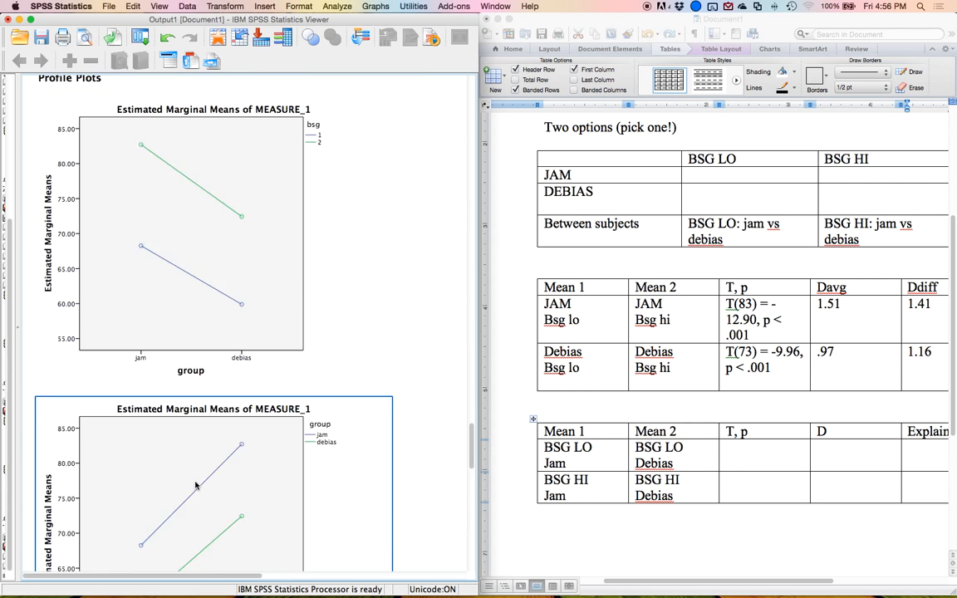
scroll(196, 486, up, 10)
click(108, 407)
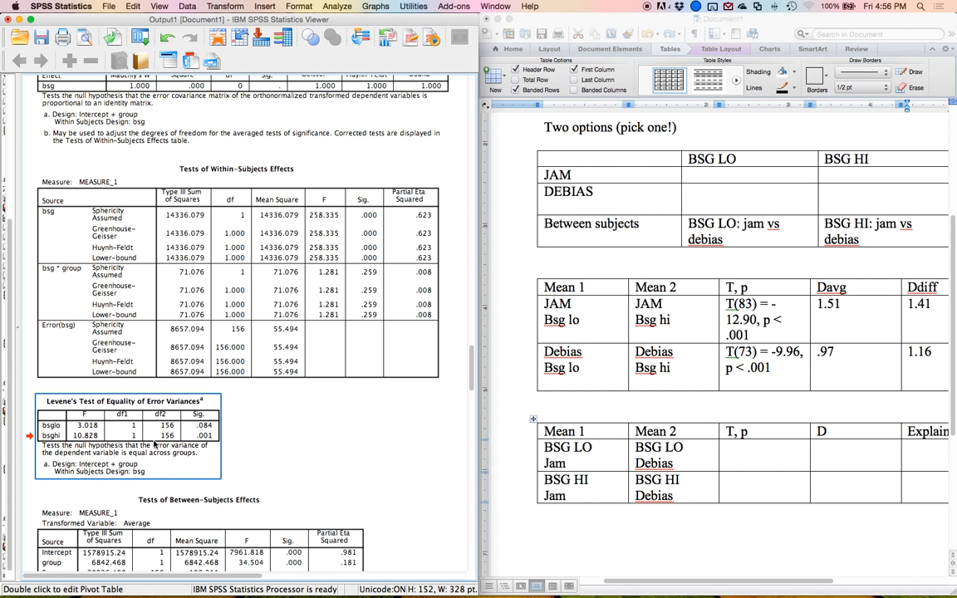
scroll(153, 444, down, 20)
scroll(249, 482, right, 3)
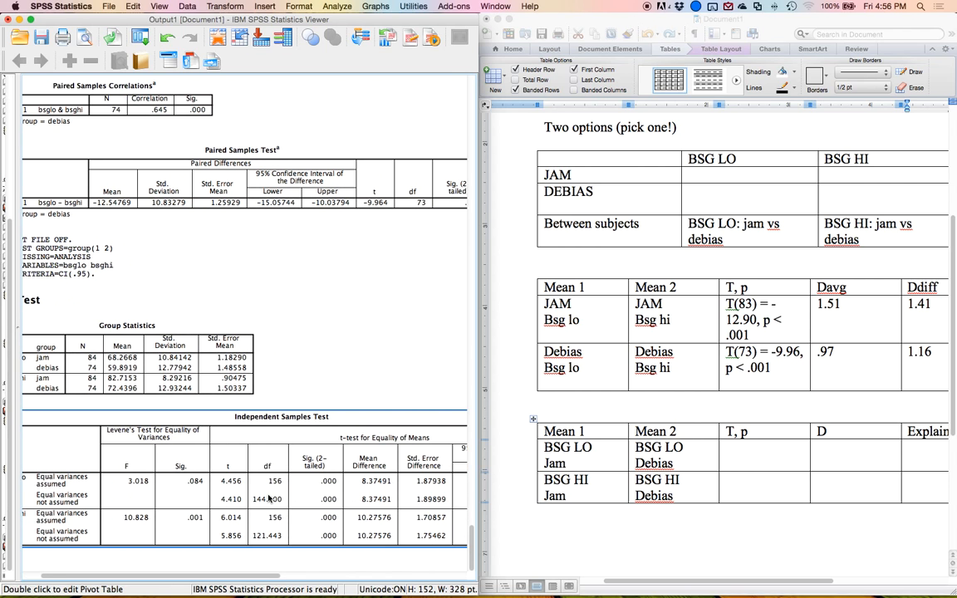
scroll(274, 496, right, 6)
click(756, 460)
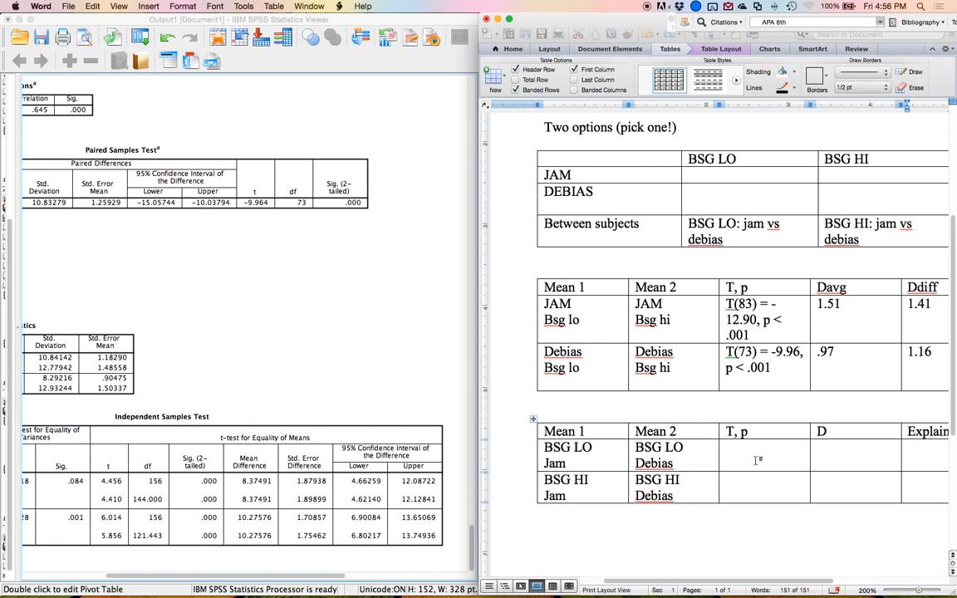
text(T(1)
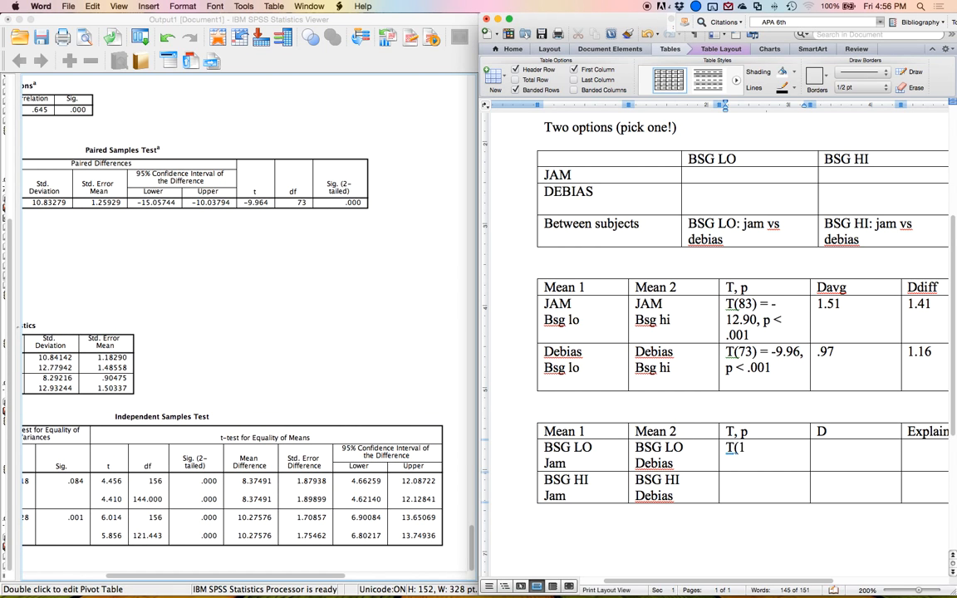
text(56) = 4.46, p < .001T()
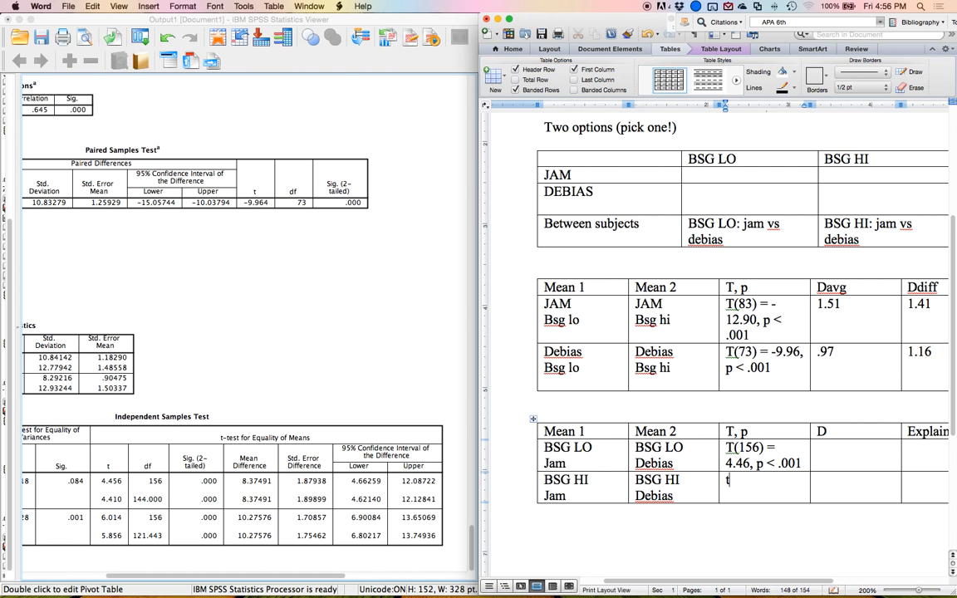
text(156) = 6.01)
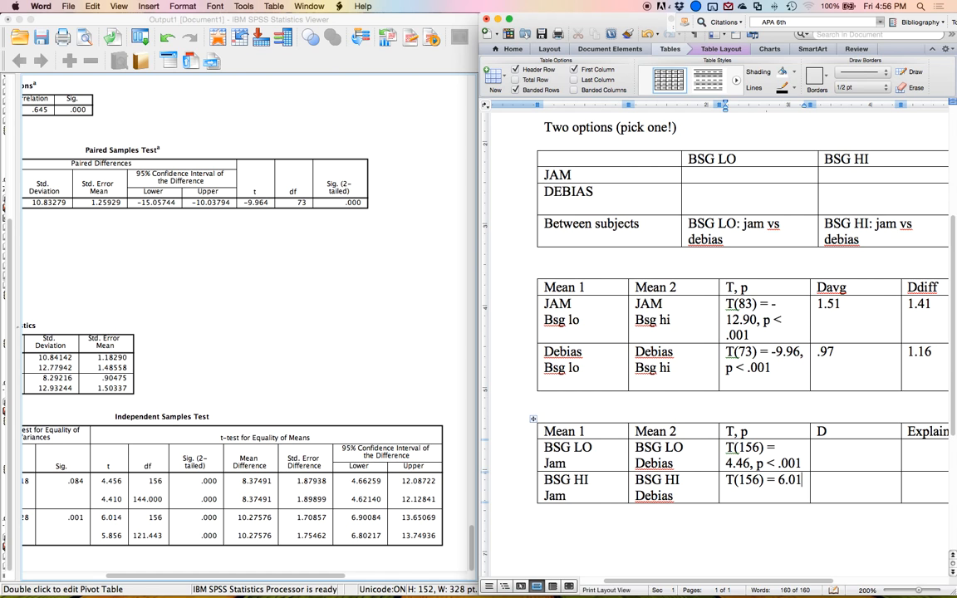
text(, p < .001)
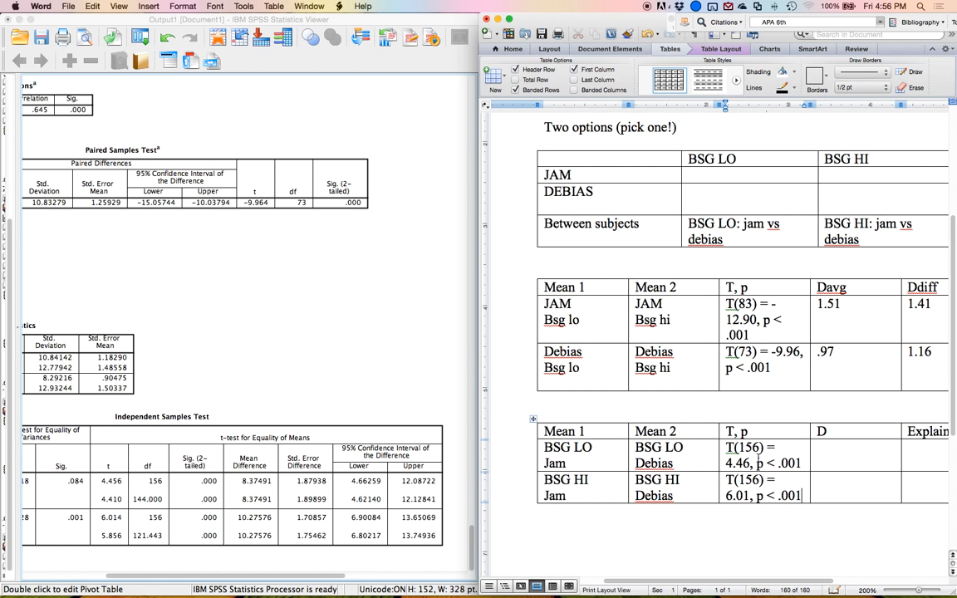
Enter T(156) = 6.01, p < .001 in the BSG HI row's T, p cell.
scroll(149, 342, left, 5)
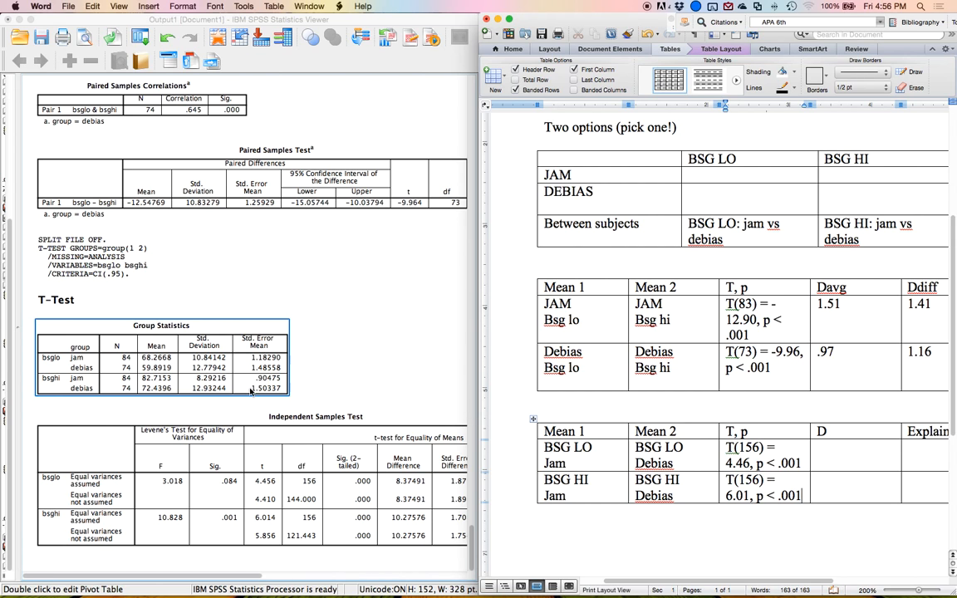
Enter "Jam > debias" in the Explain cells of both the BSG LO and BSG HI rows.
click(927, 451)
text(Jam > debias)
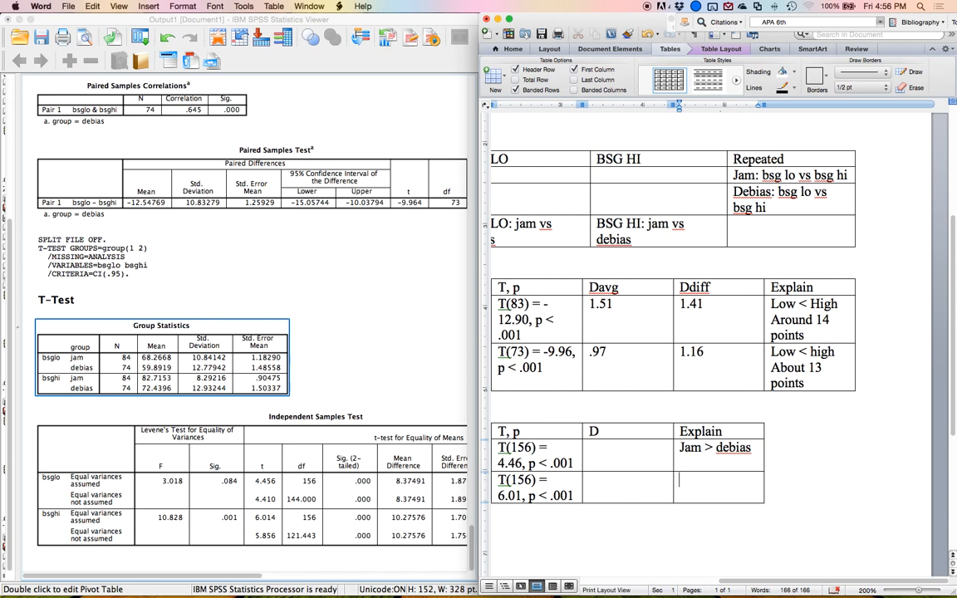
text(Jam > debias)
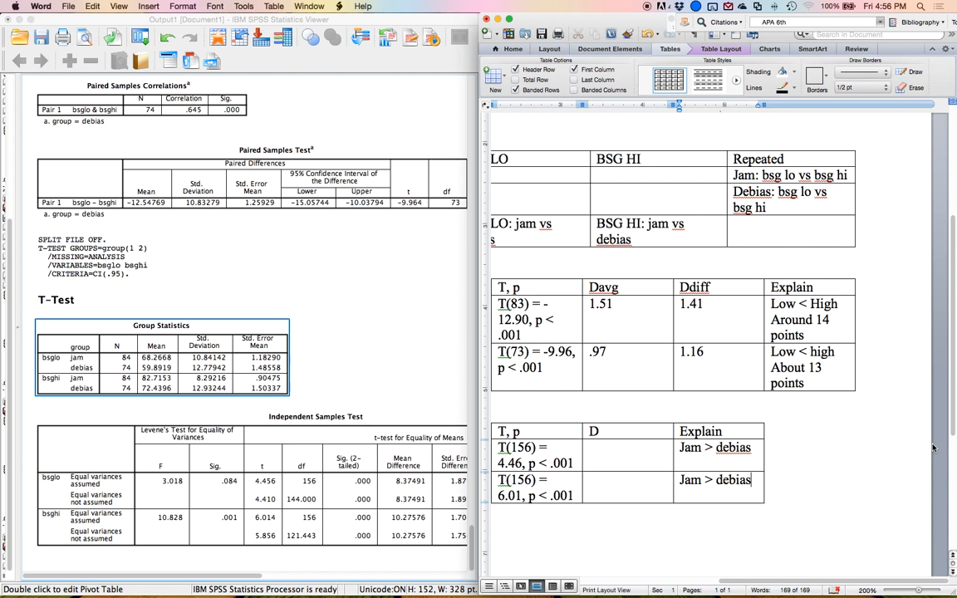
Add a second line "About 10 points" to both Explain cells of the between-subjects table.
scroll(936, 446, left, 5)
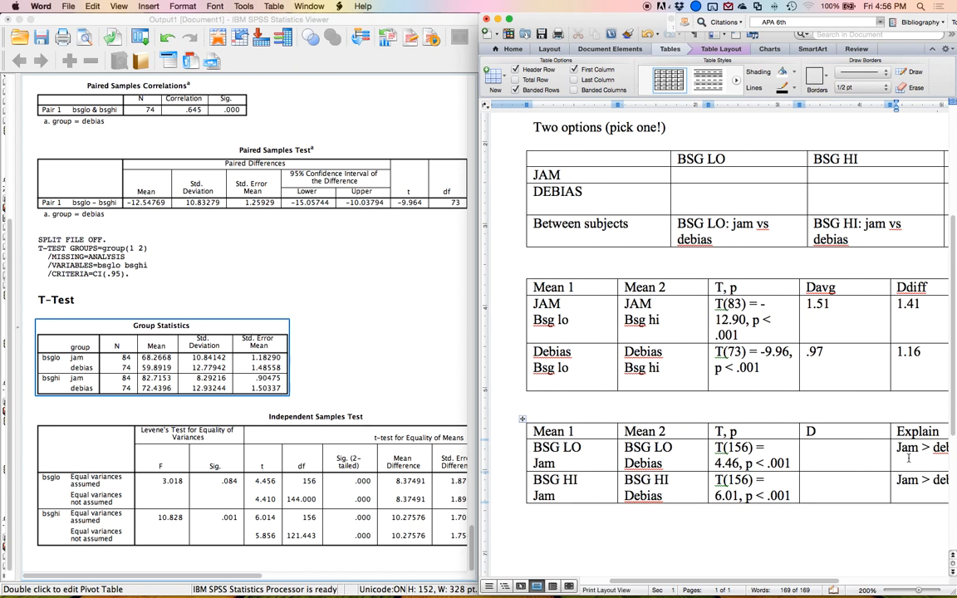
scroll(914, 455, right, 2)
key(Return)
text(About 10 points)
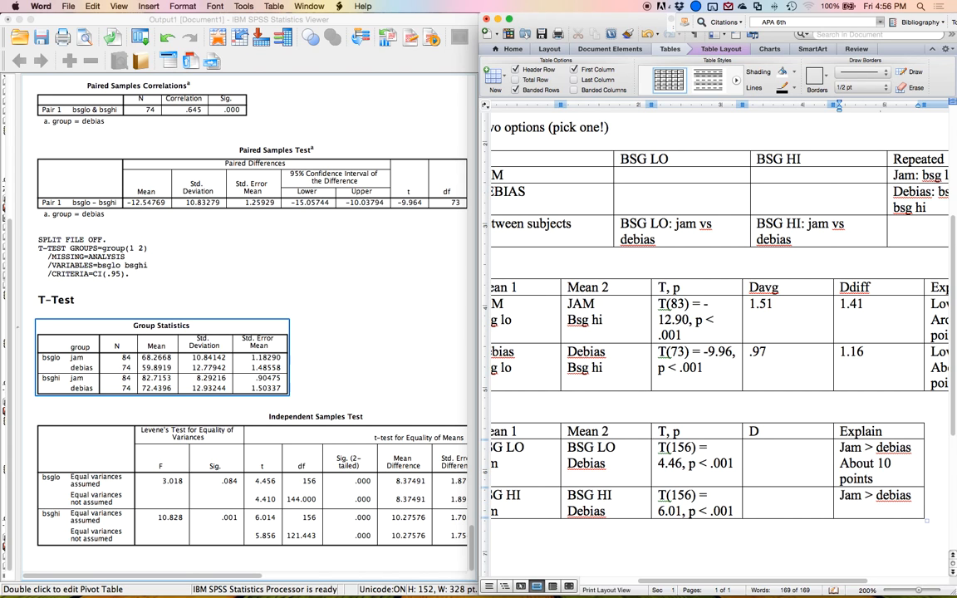
key(Return)
text(as About 10 points)
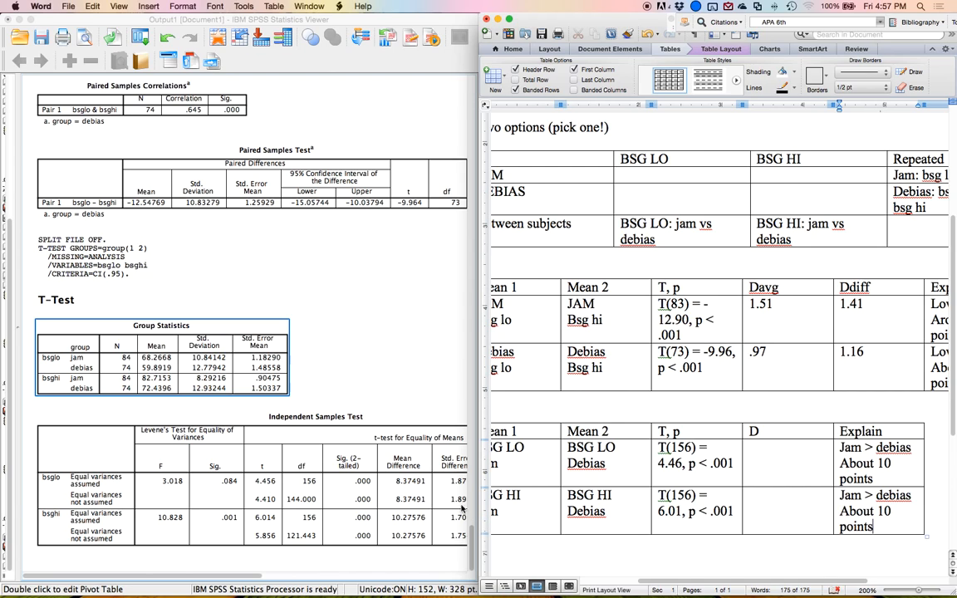
Switch to Mote and open the Cohen's d – Independent t Test calculator.
key(ctrl+Up)
click(647, 161)
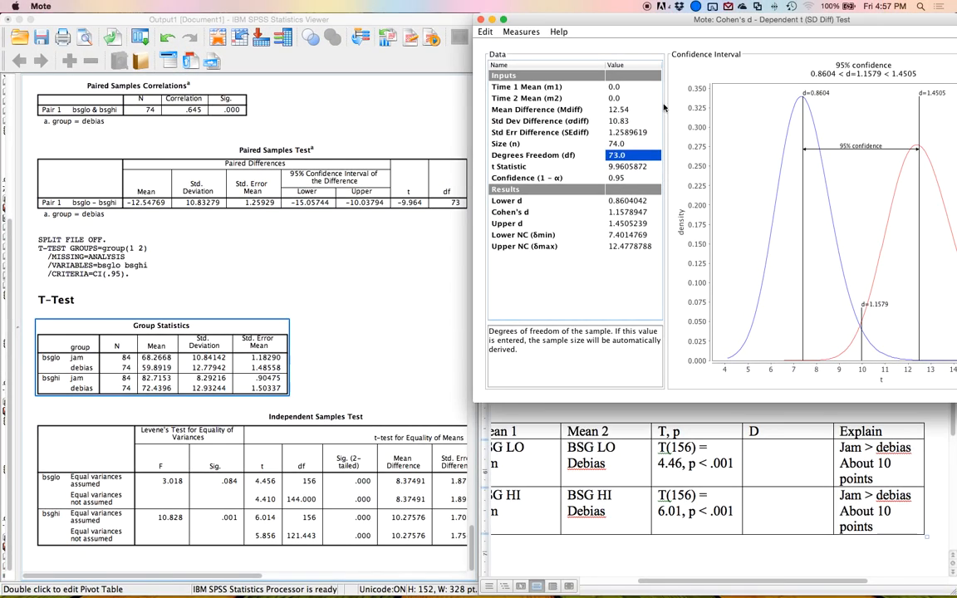
click(533, 32)
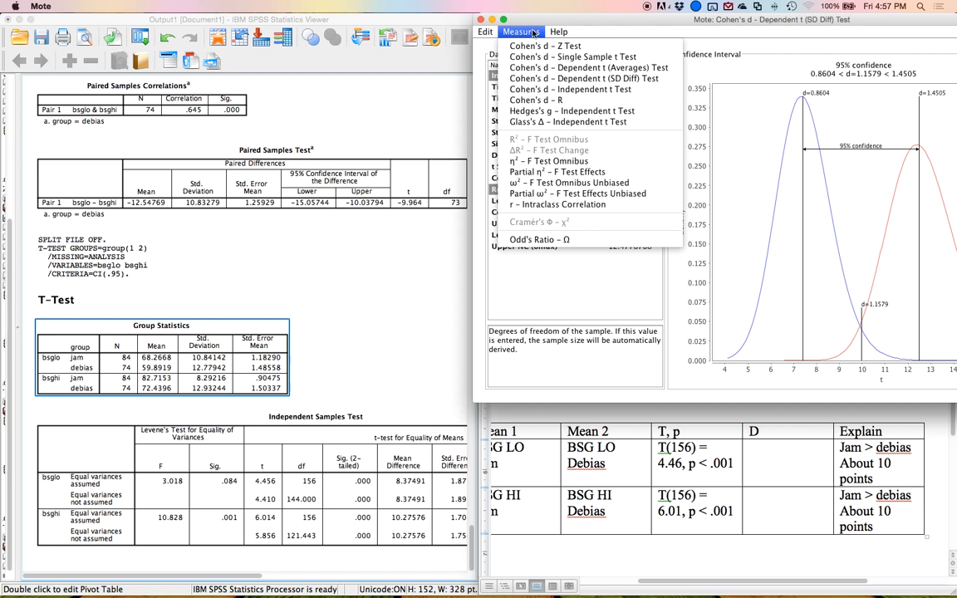
click(535, 89)
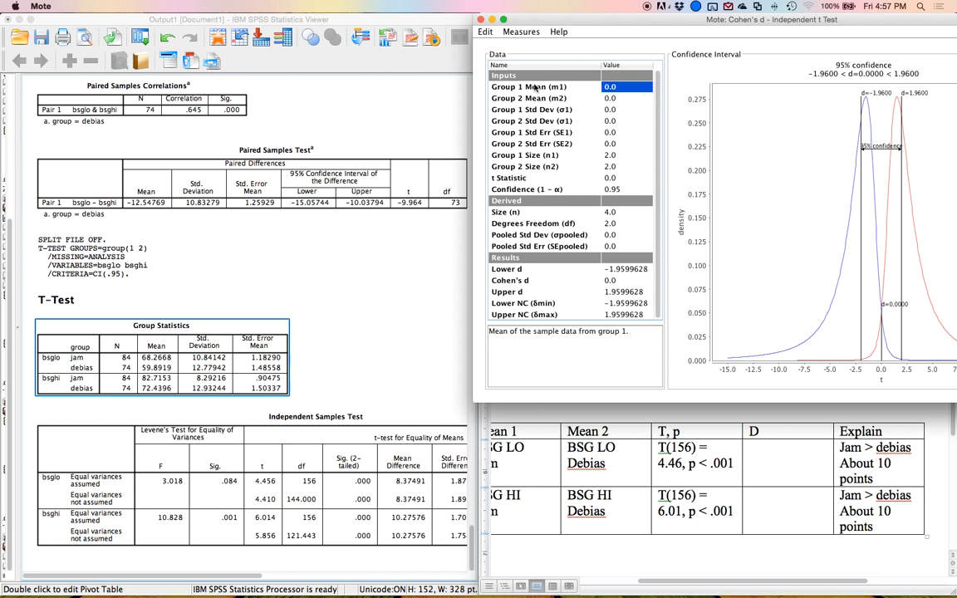
scroll(31, 402, right, 1)
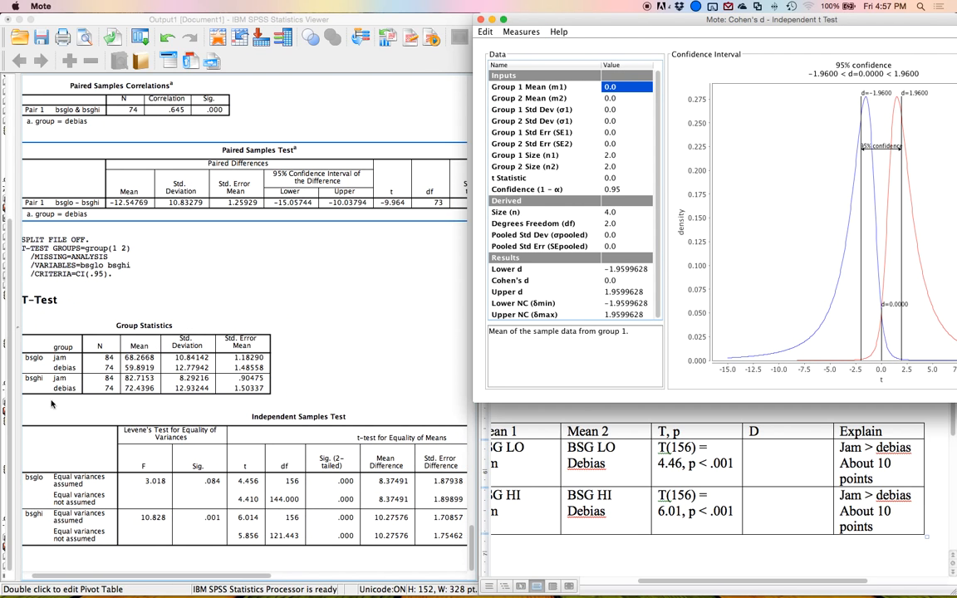
click(130, 387)
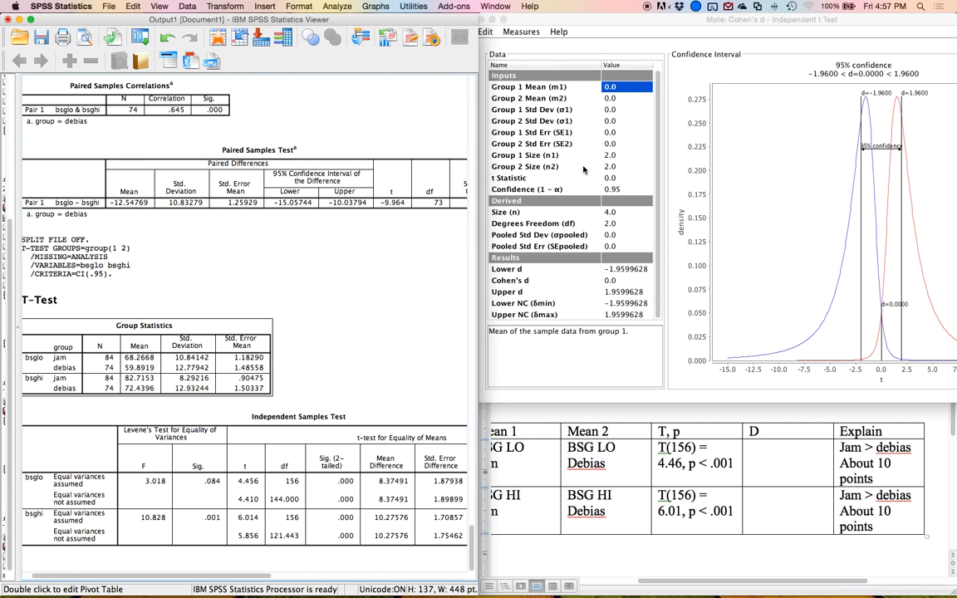
Enter group means 68.27 and 59.89, standard deviations 10.84 and 12.78, and sizes 84 and 74 for BSG LO.
click(592, 93)
text(68.27)
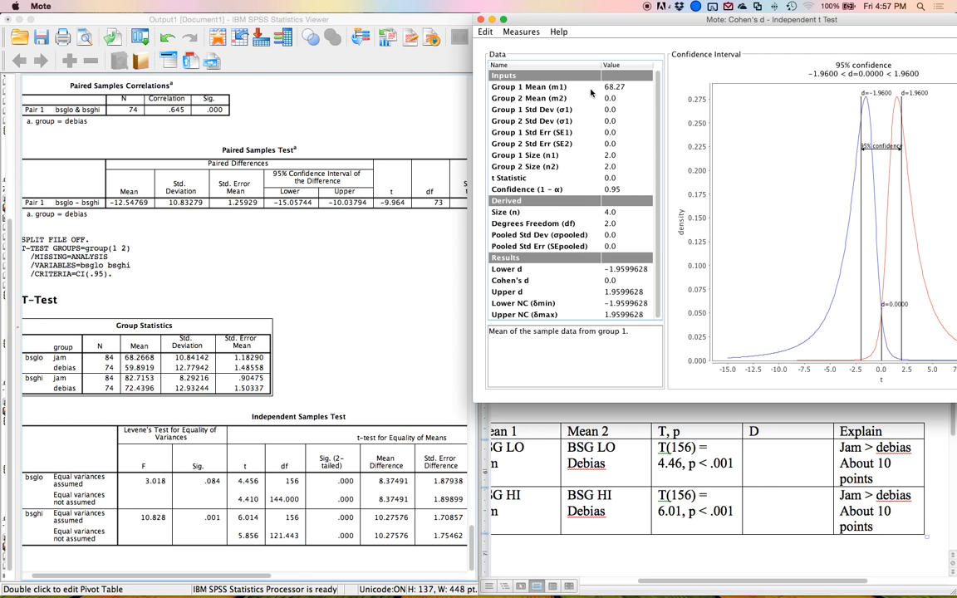
key(Return)
text(59.89)
key(Return)
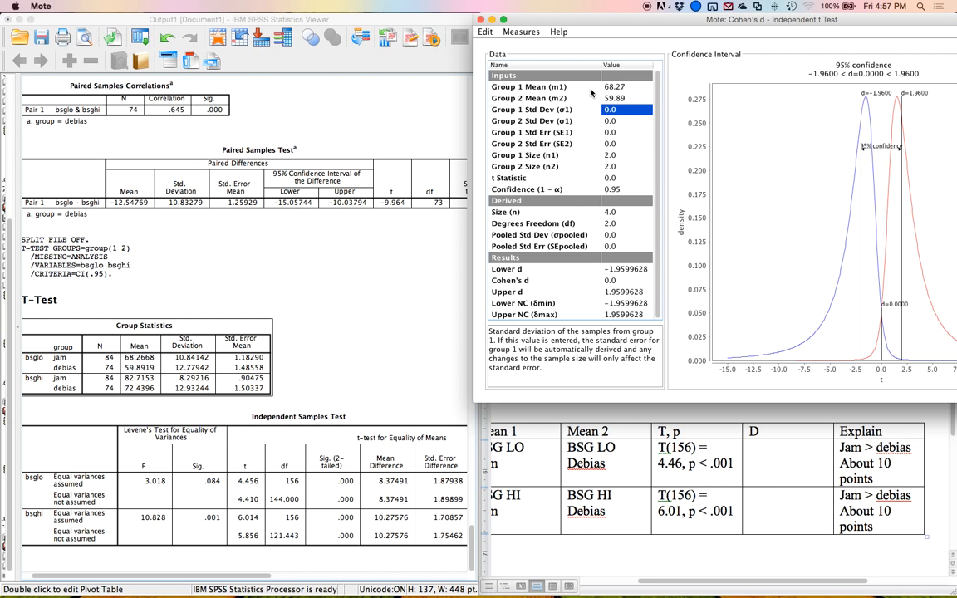
text(10.84)
key(Return)
text(12)
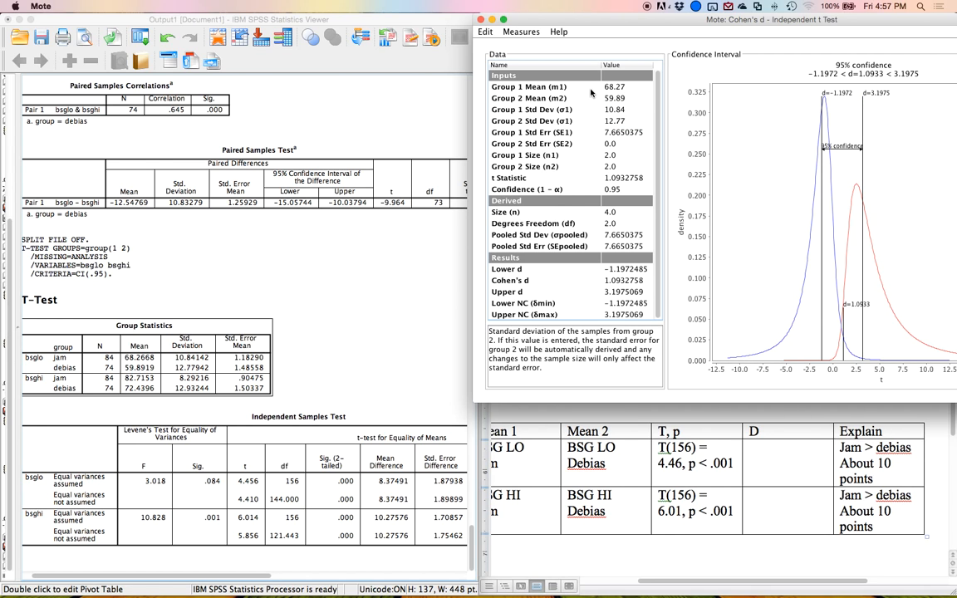
text(.78)
key(Return)
key(Return)
key(Return)
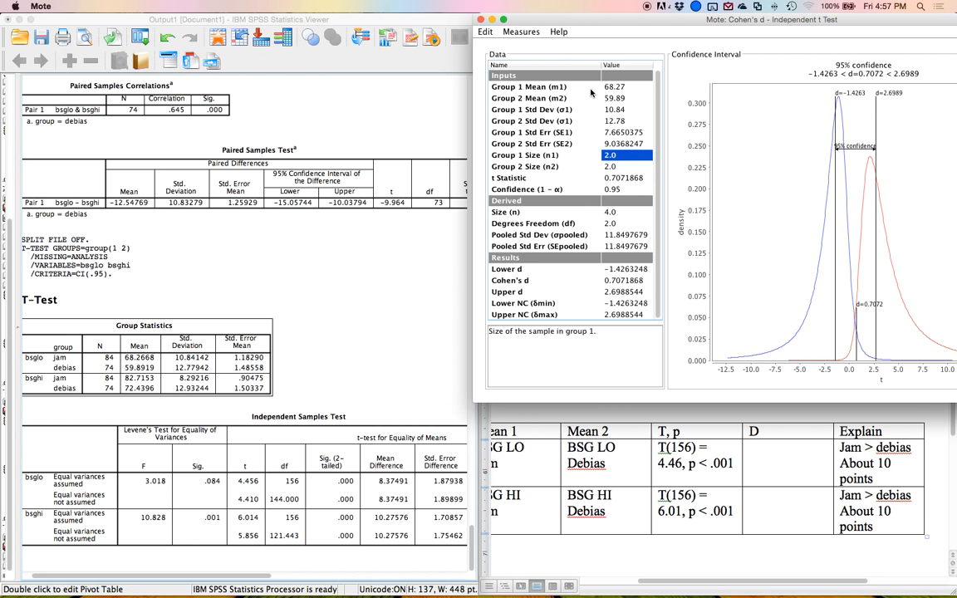
text(84)
key(Return)
text(74)
key(Return)
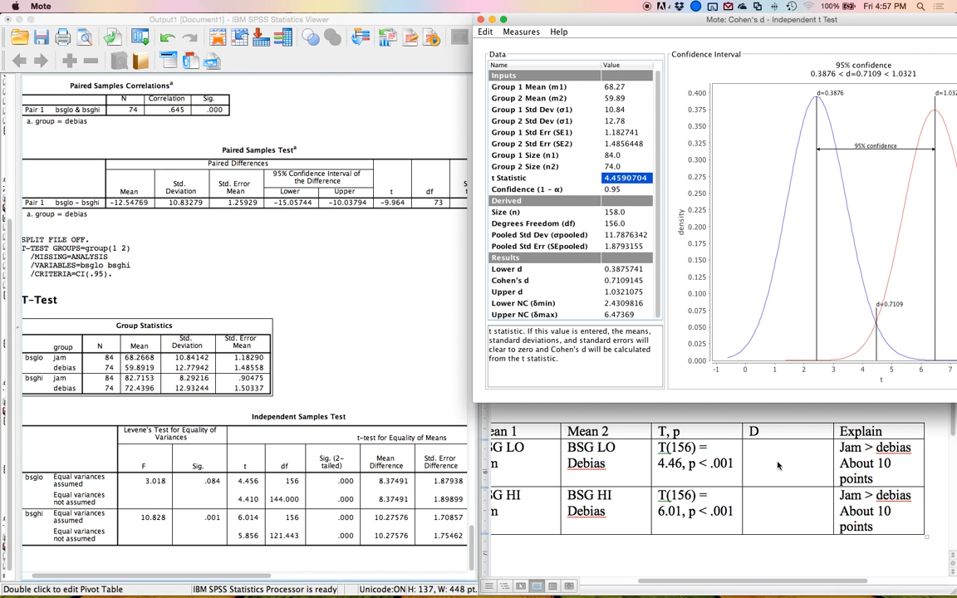
Enter .71 in the D cell of the BSG LO row in the Word table.
click(753, 452)
text(.71)
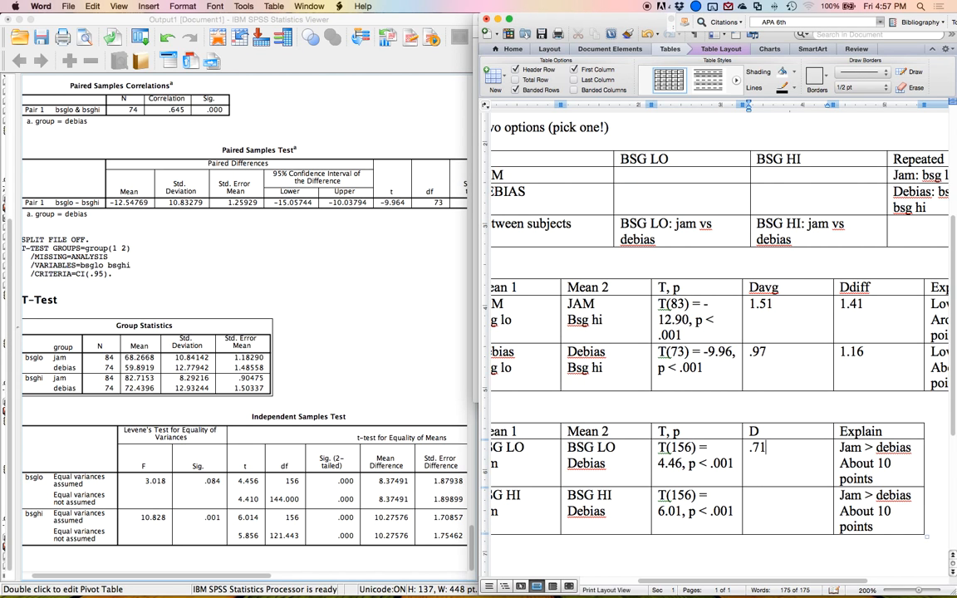
In Mote, change the means to 82.72 and 72.44 and standard deviations to 8.29 and 12.93 for BSG HI.
key(ctrl+Up)
click(604, 208)
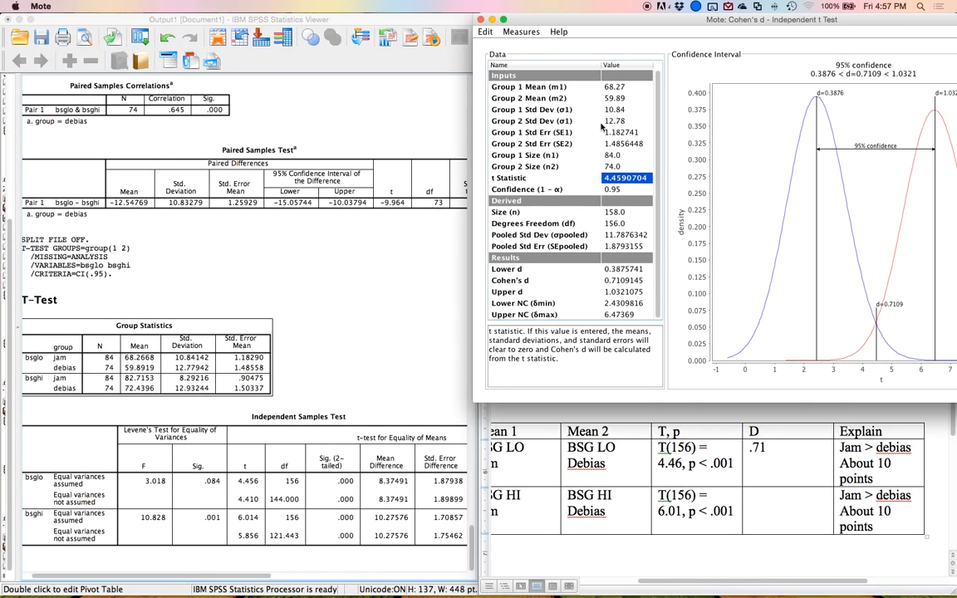
key(Up)
key(Up)
key(Up)
key(Up)
key(Up)
key(Up)
key(Up)
key(Up)
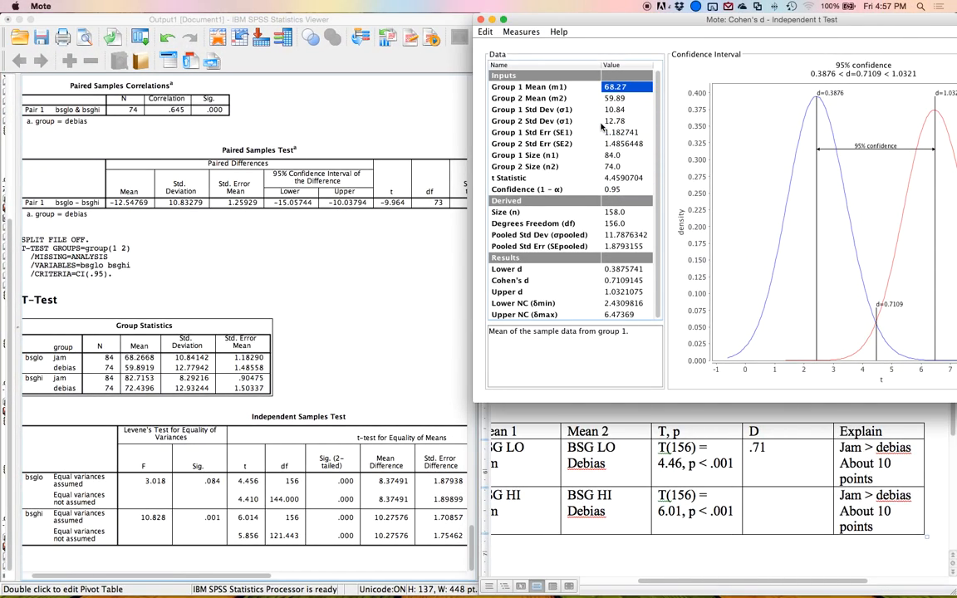
text(82.)
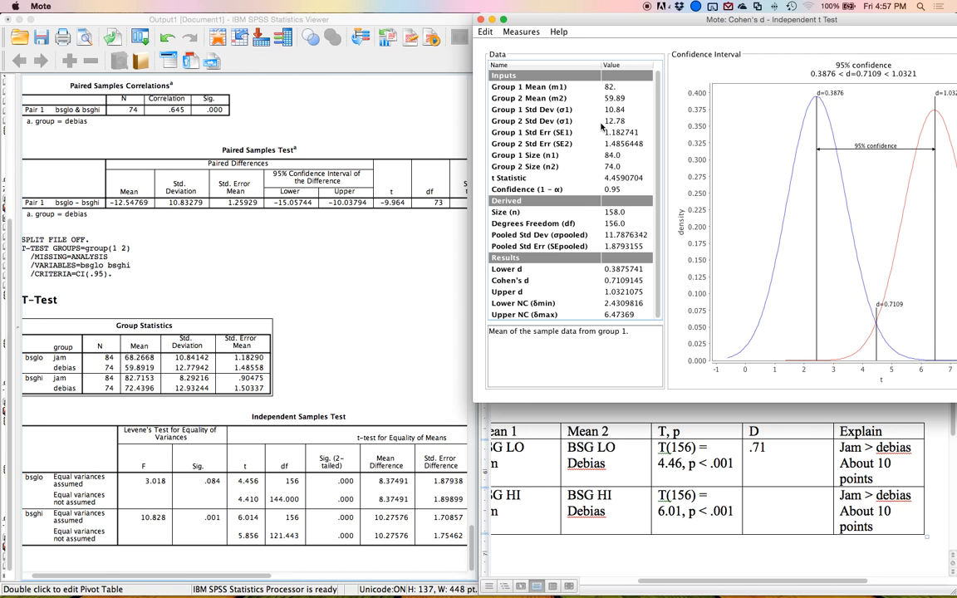
text(72)
key(Return)
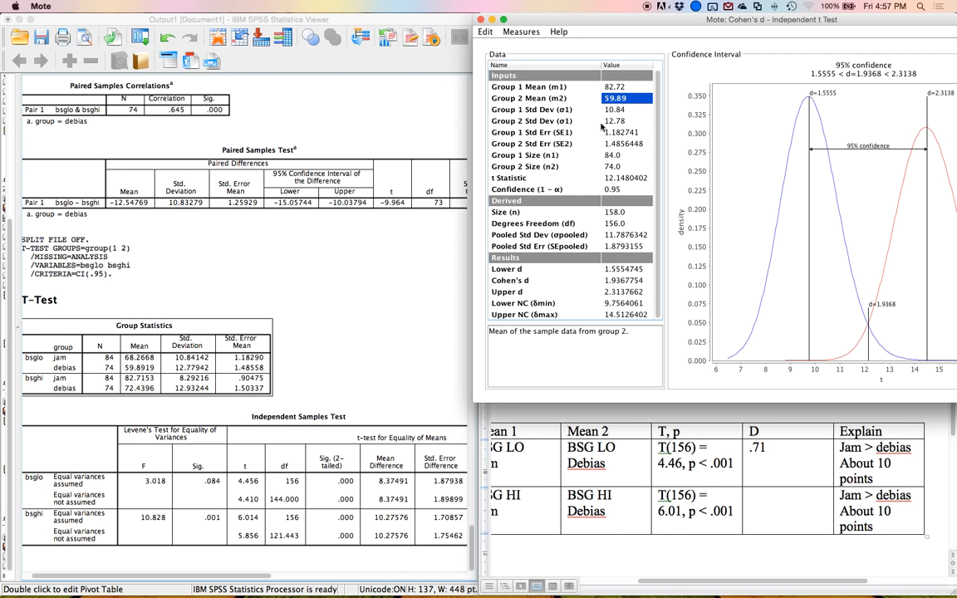
text(72.)
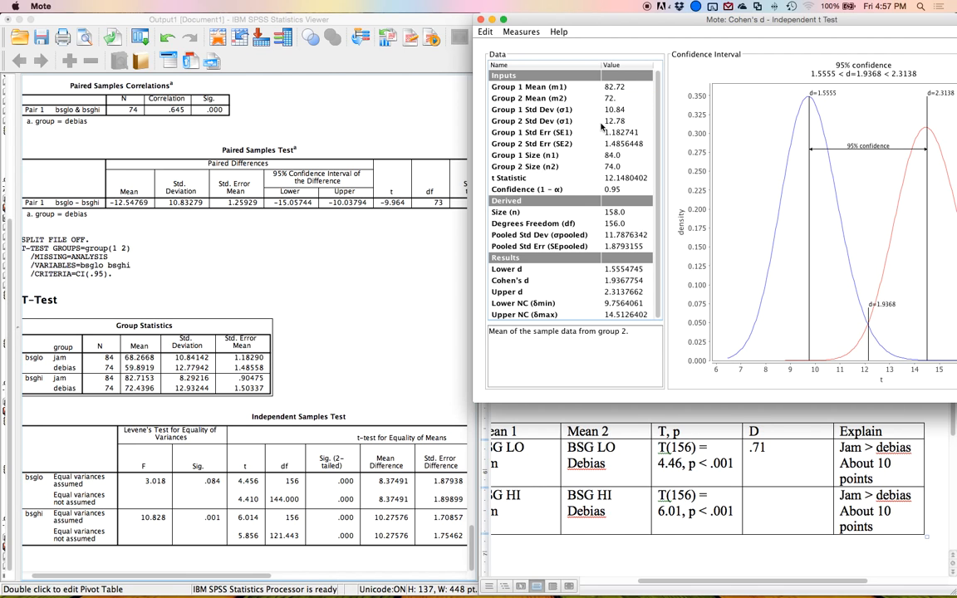
text(44)
key(Return)
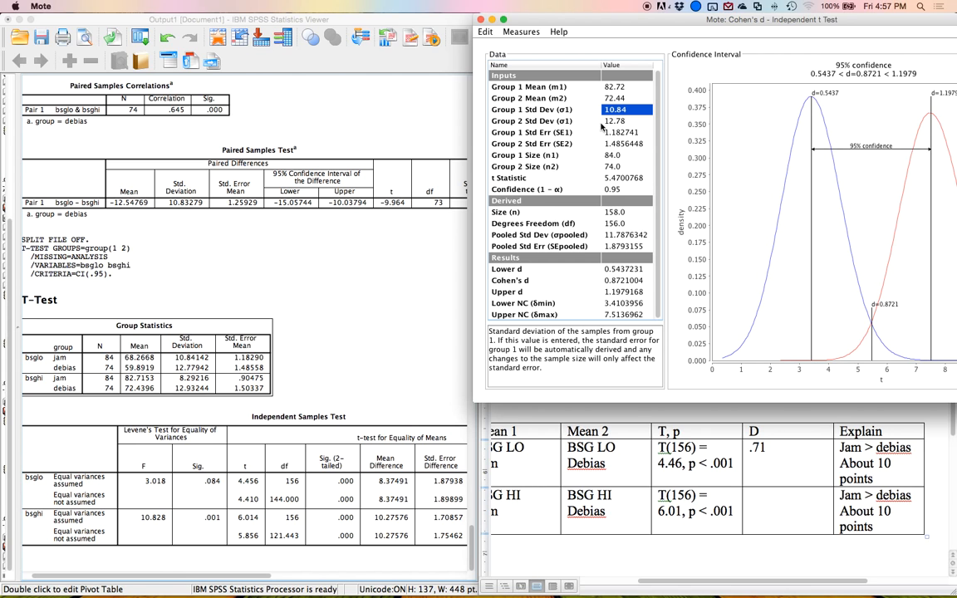
text(8.29)
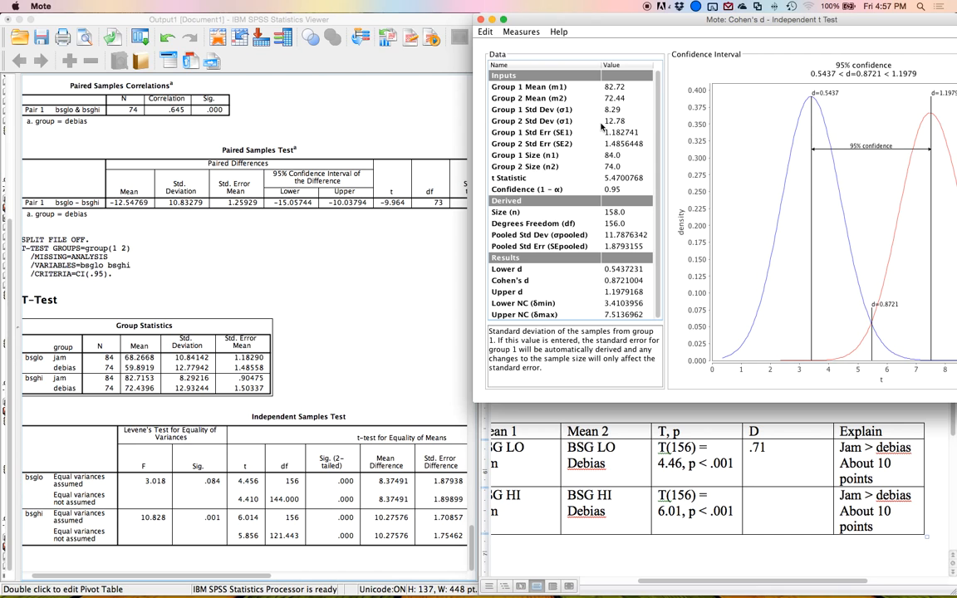
key(Return)
text(12)
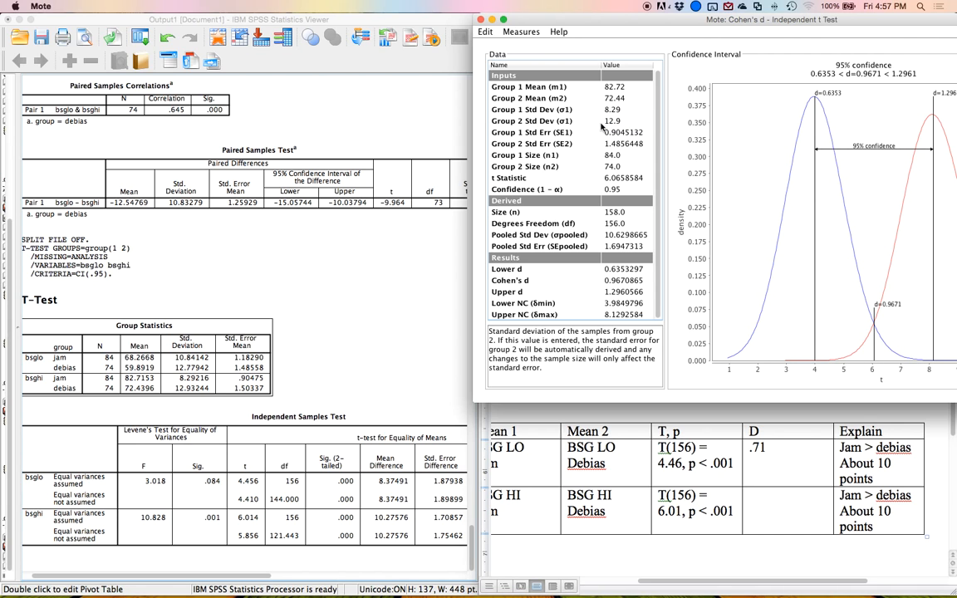
key(Return)
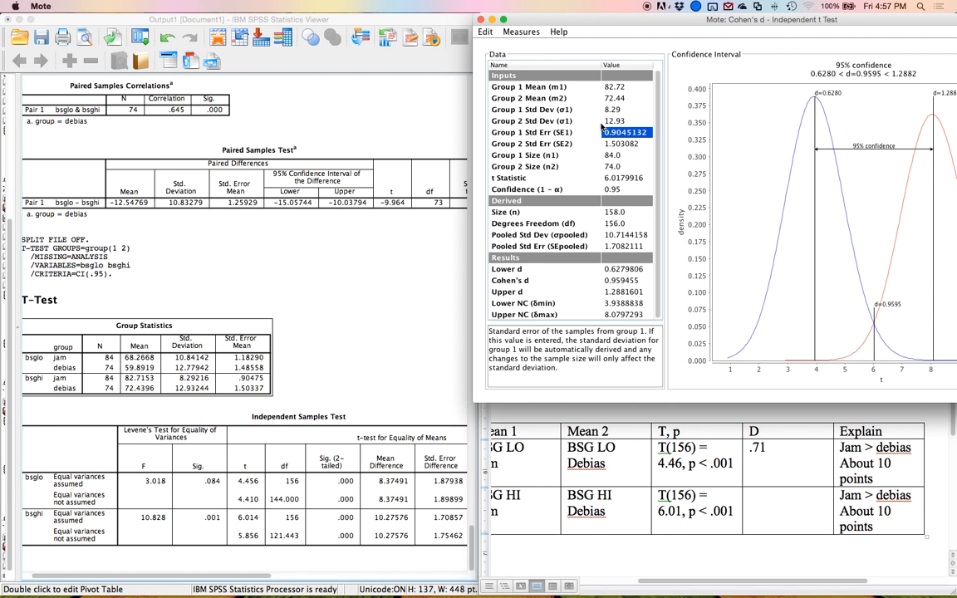
key(Down)
key(Down)
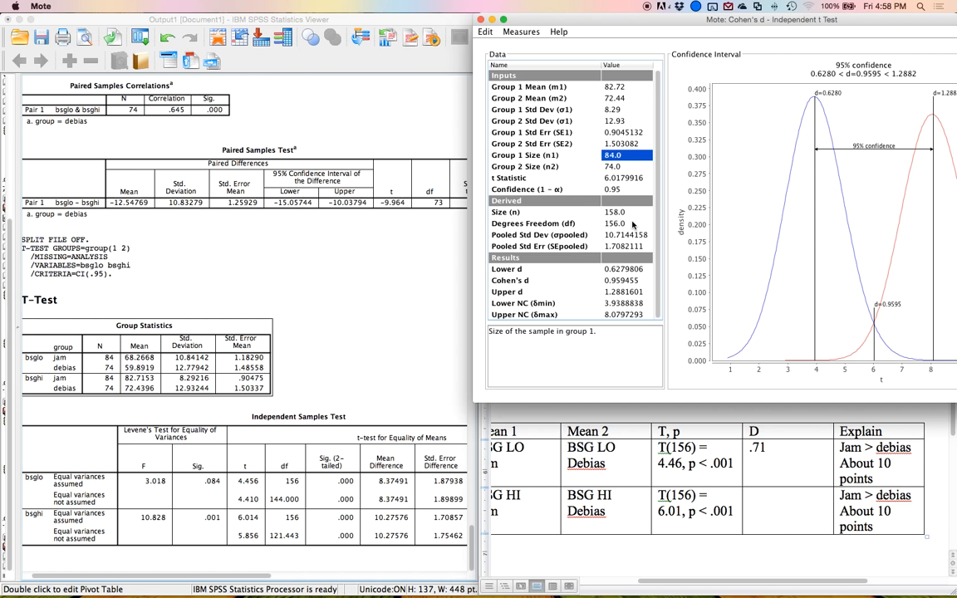
Enter .96 in the D cell of the BSG HI row in the Word table.
click(754, 503)
text(.96)
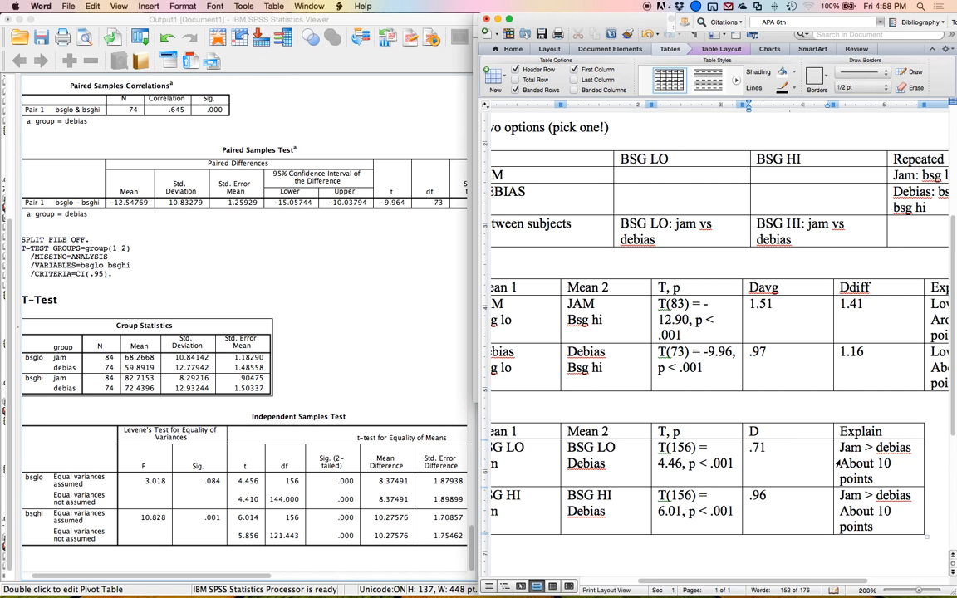
drag(864, 453, 860, 498)
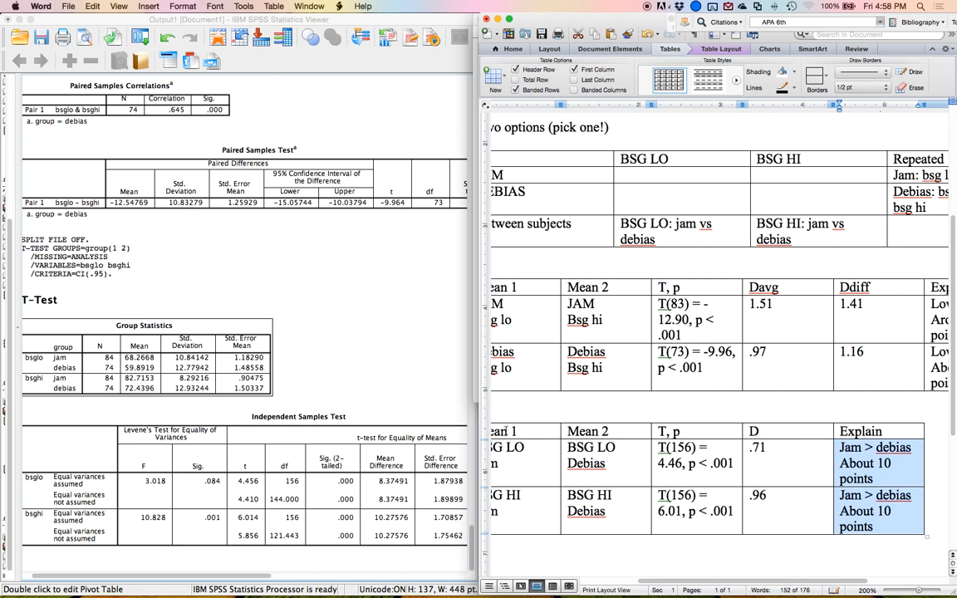
click(604, 407)
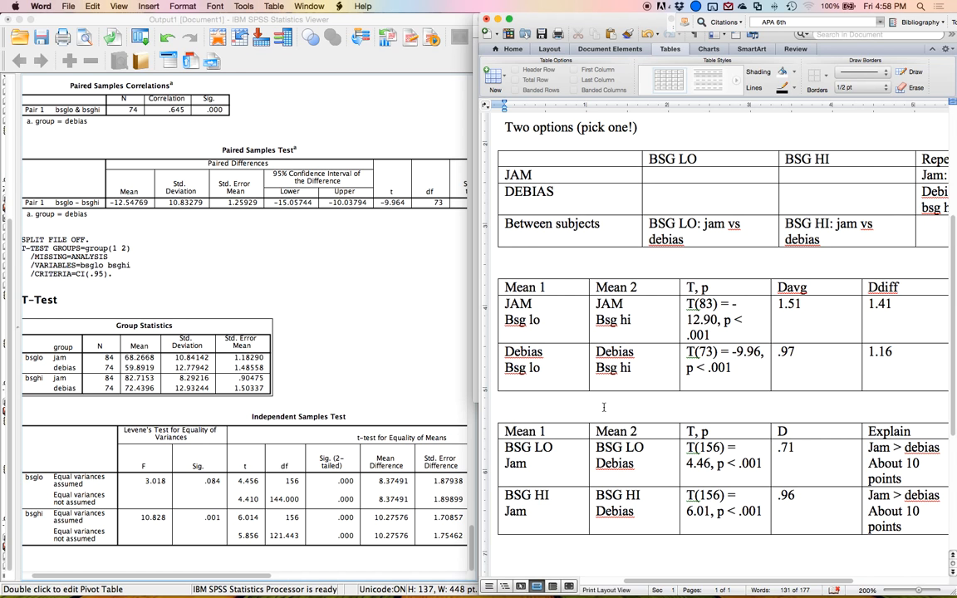
Maximize the output viewer, open Chart Builder, and place a clustered bar chart on the canvas.
click(378, 378)
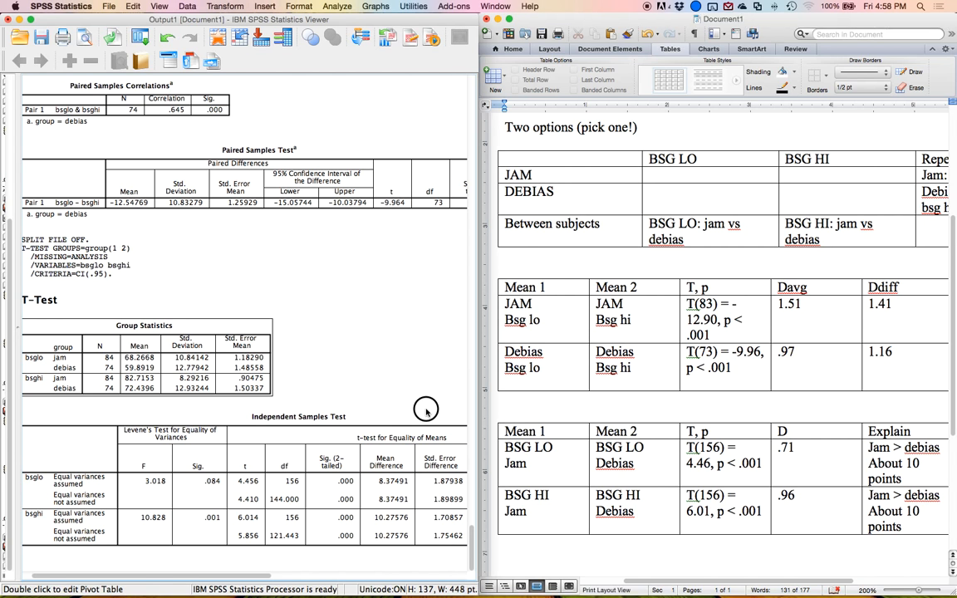
double_click(353, 19)
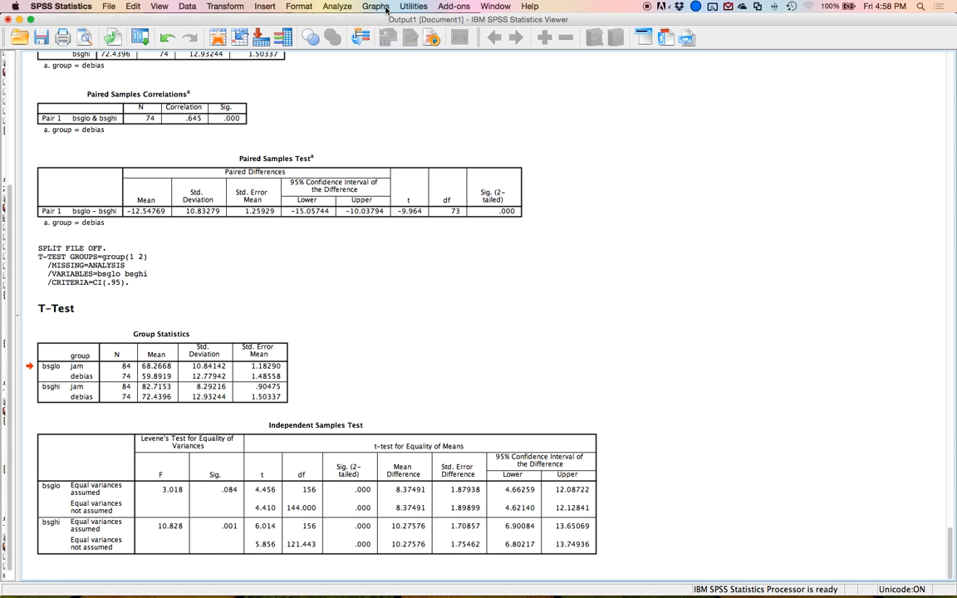
click(385, 10)
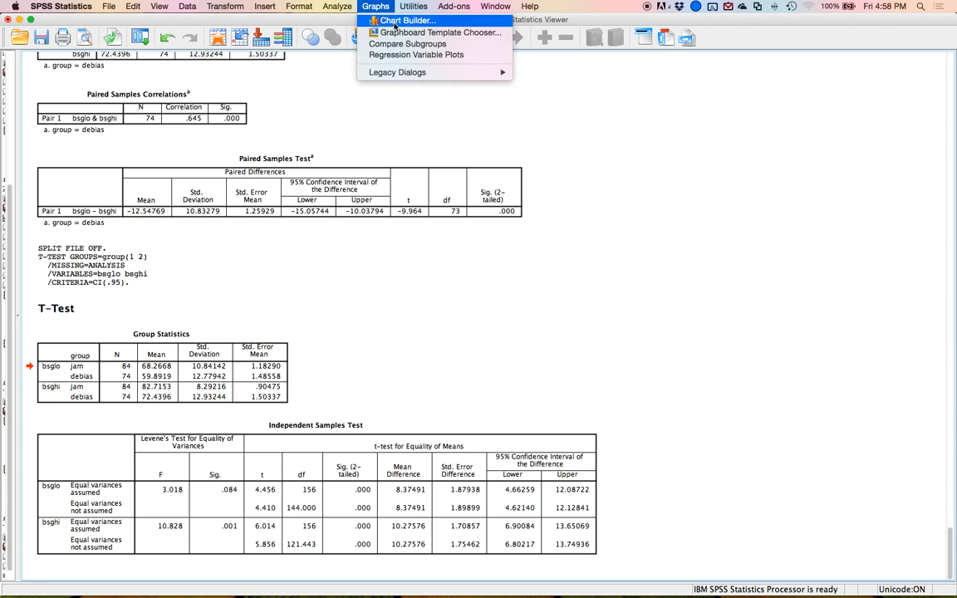
click(396, 20)
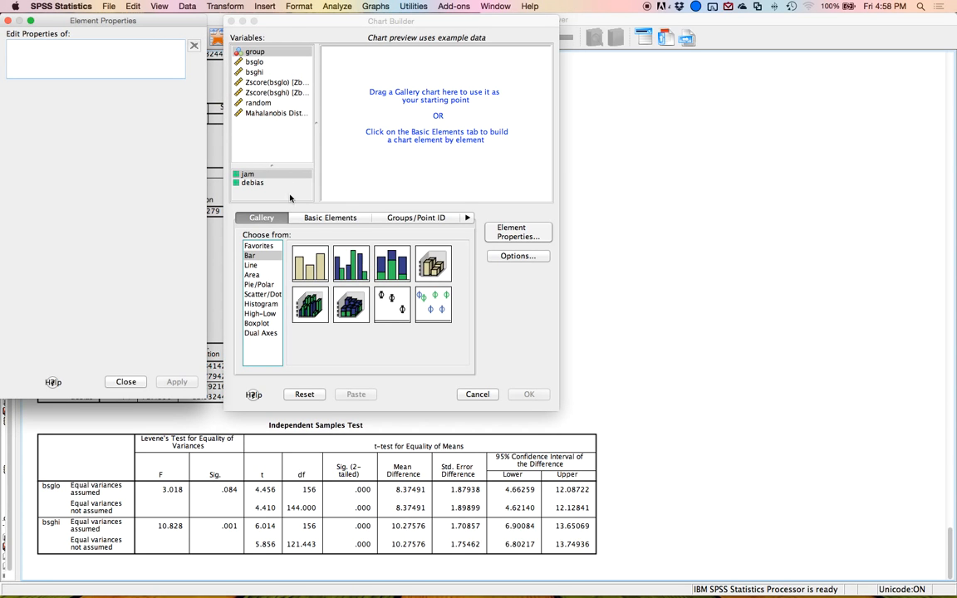
drag(347, 265, 376, 108)
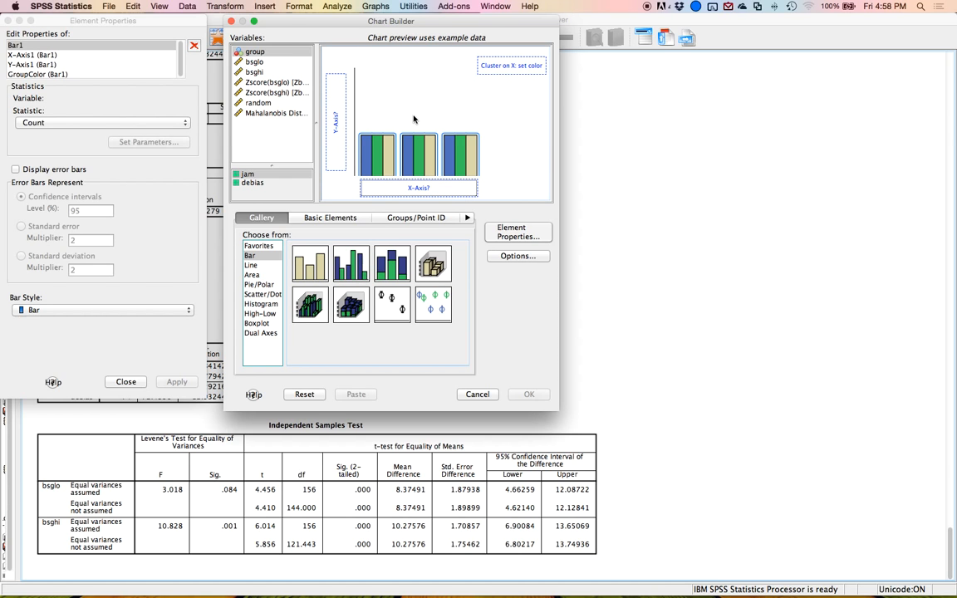
Put bsglo and bsghi together on the Y axis as a summary group.
click(263, 66)
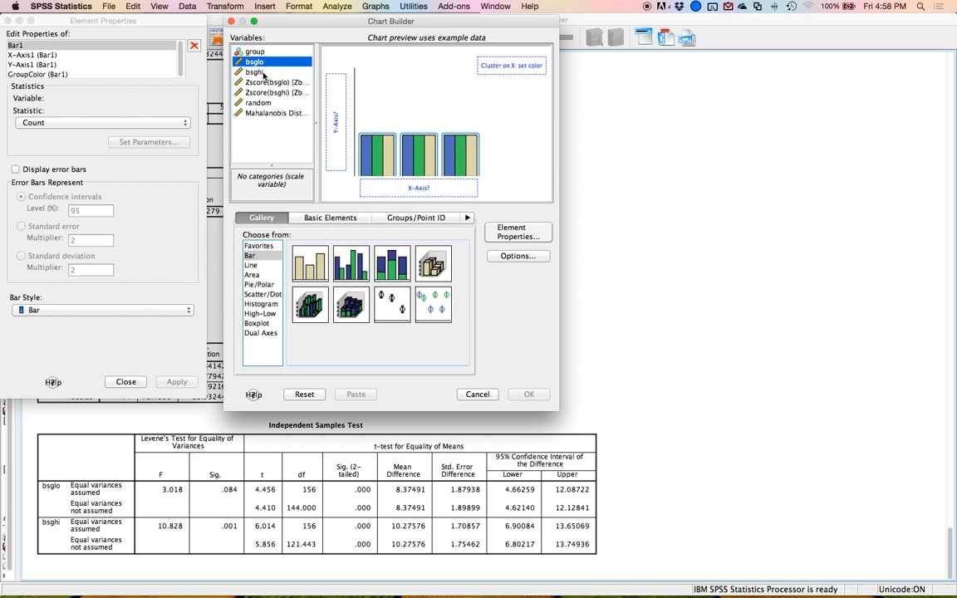
shift+click(255, 72)
drag(254, 73, 336, 90)
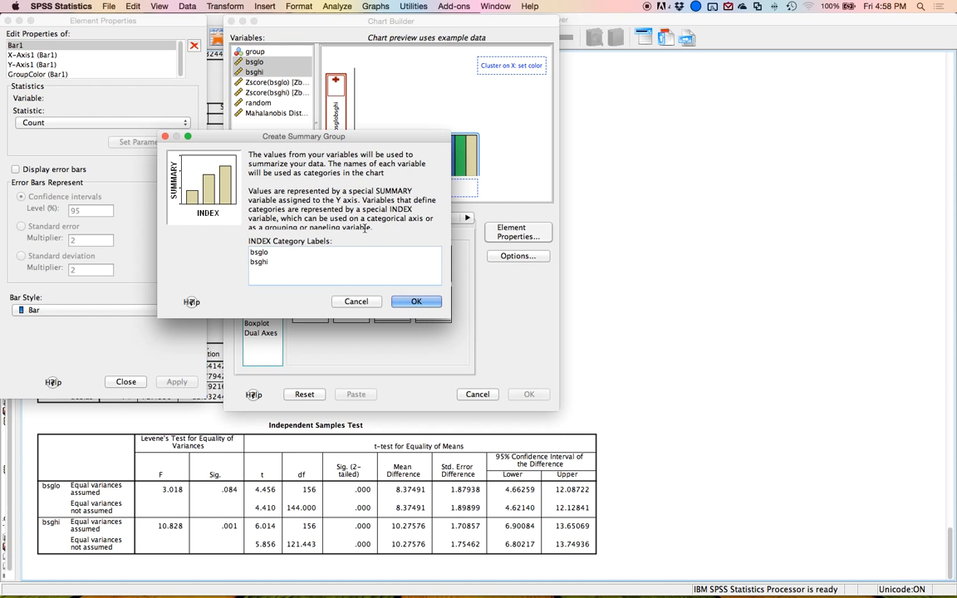
click(420, 302)
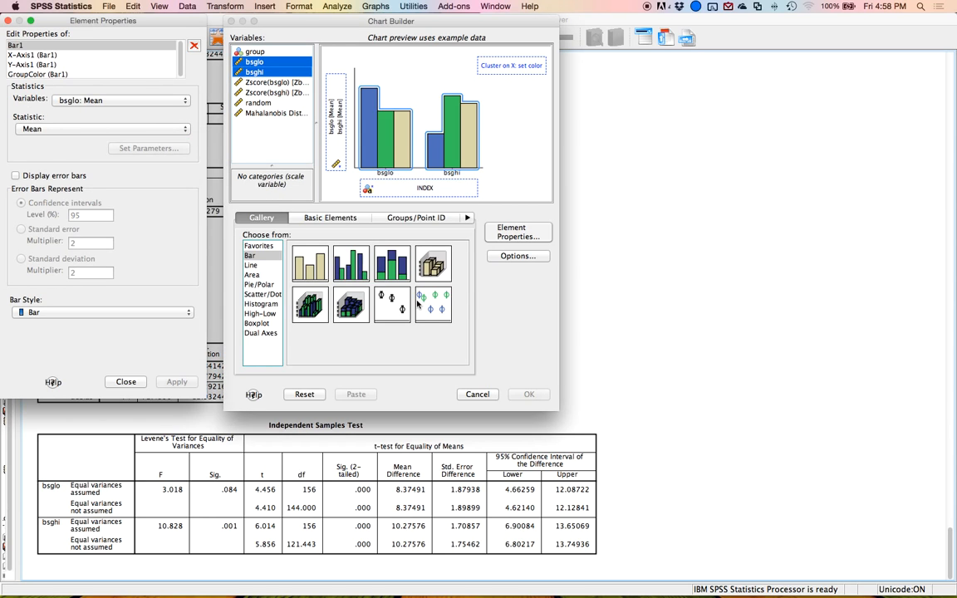
Put group on the X axis and the bsglo/bsghi index as the cluster color variable.
click(278, 52)
drag(278, 52, 493, 65)
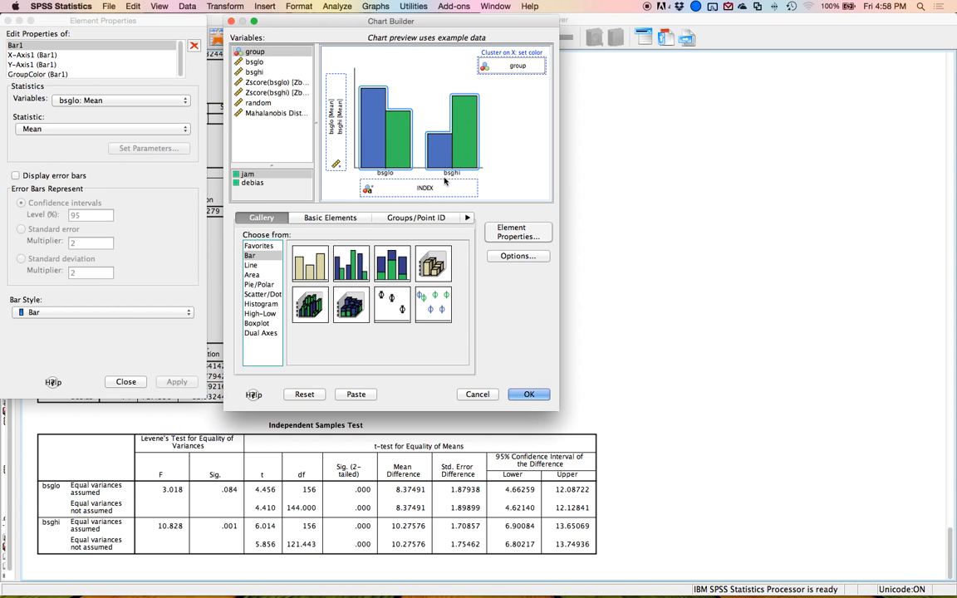
drag(380, 176, 509, 65)
drag(274, 52, 390, 189)
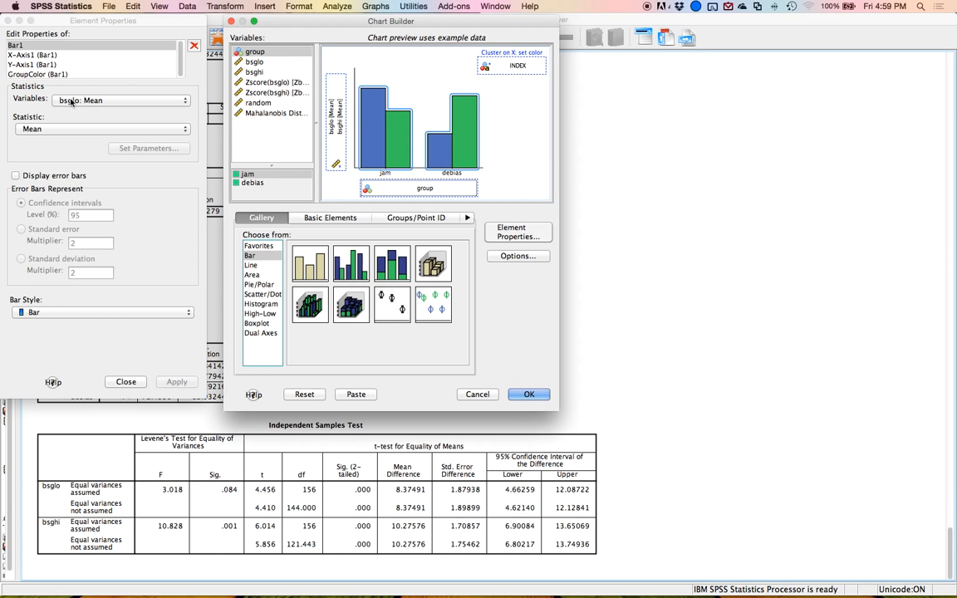
Turn on 95% confidence interval error bars and label the X axis Instruction Group.
click(25, 176)
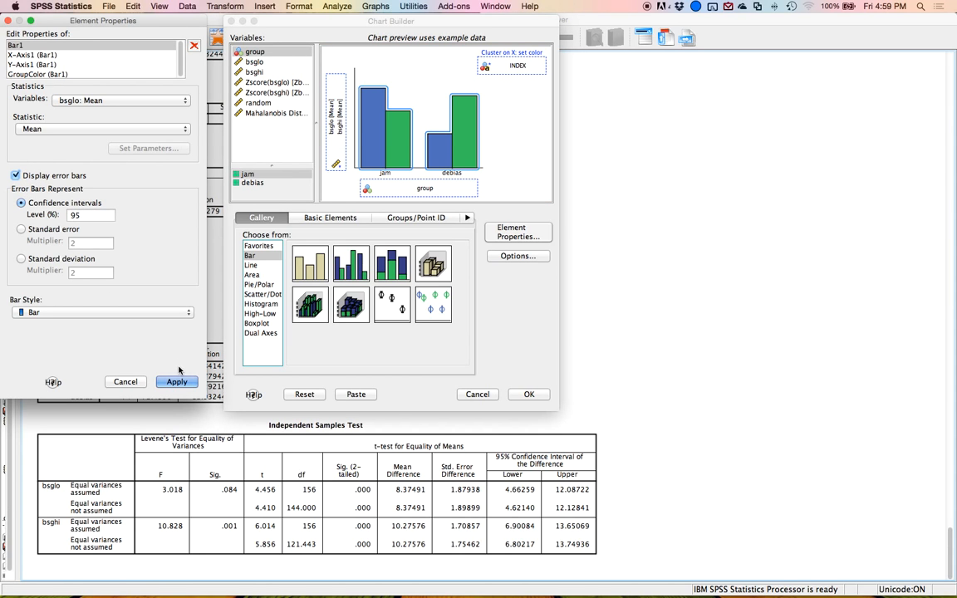
click(177, 382)
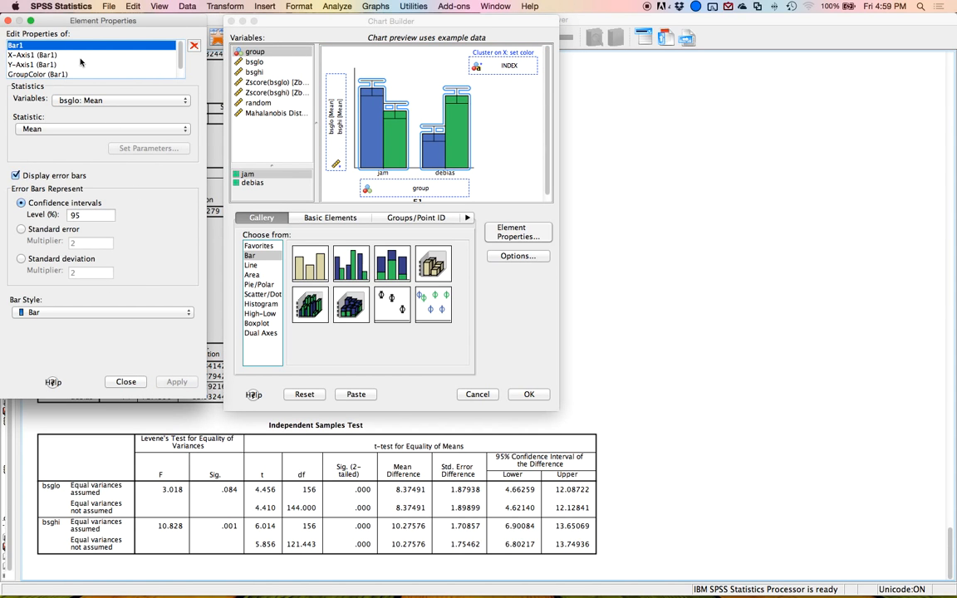
click(49, 55)
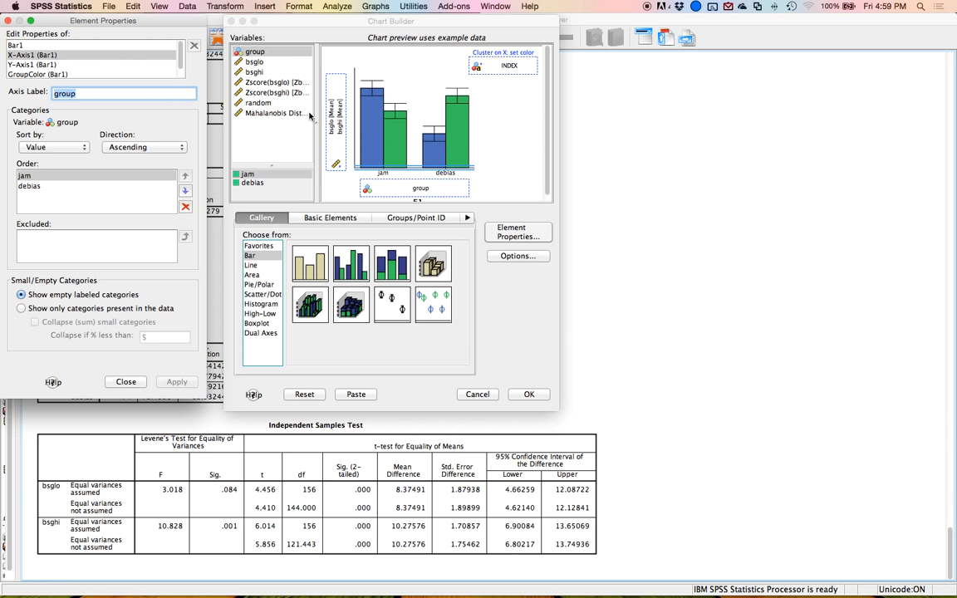
text(In)
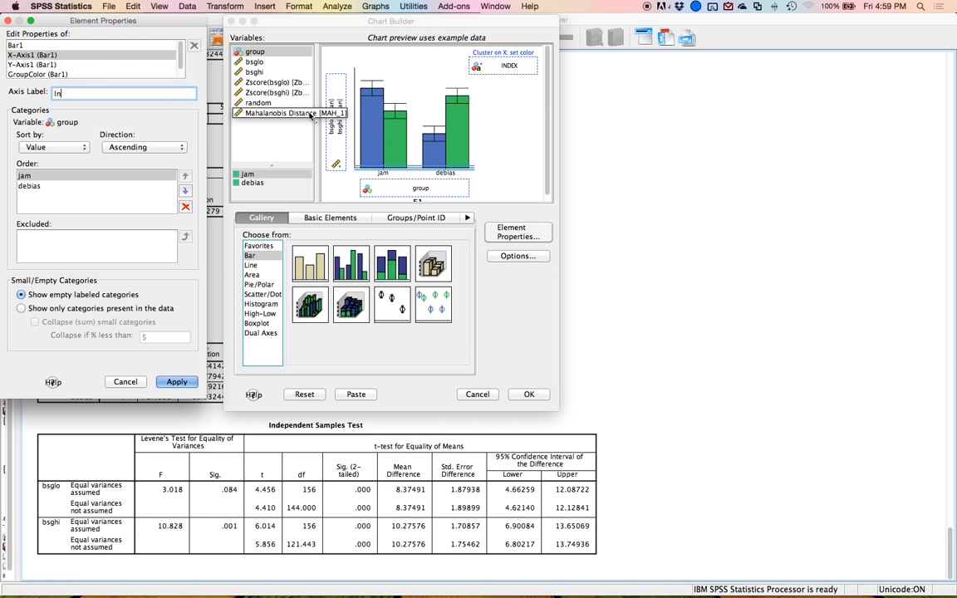
text(struction Group)
click(172, 382)
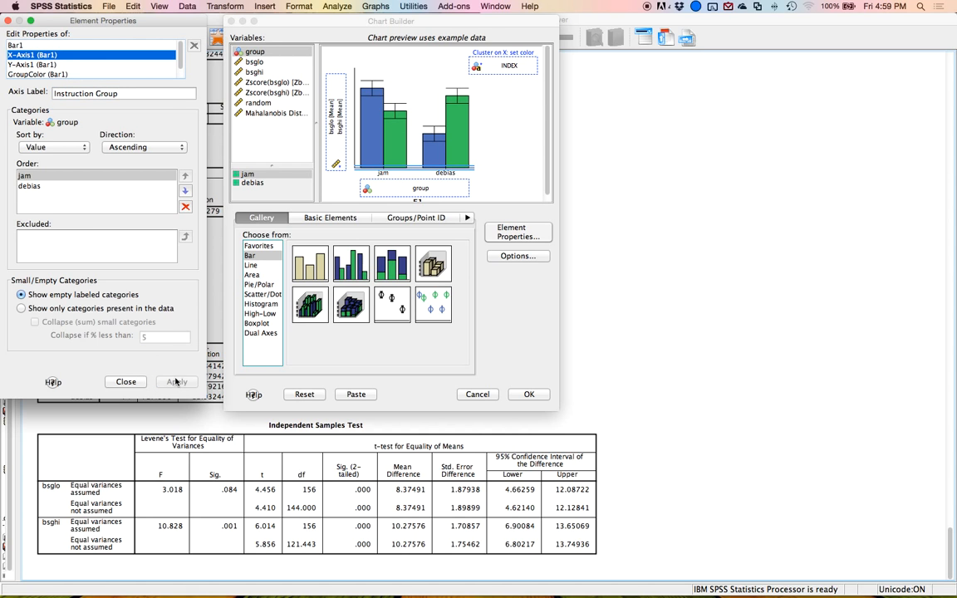
Label the Y axis Average Participant Rating with a custom range of 0 to 100, and build the chart.
click(47, 65)
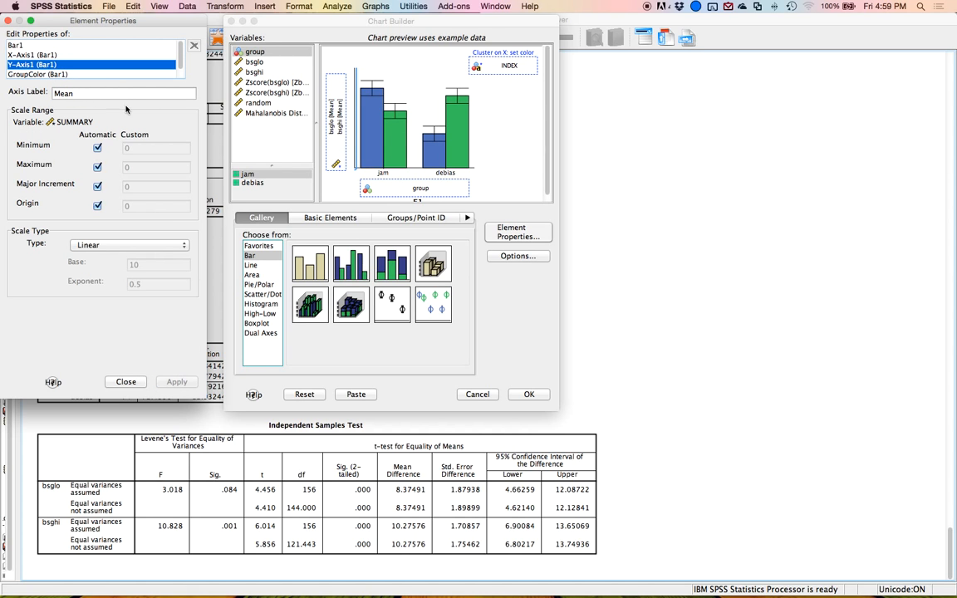
double_click(94, 94)
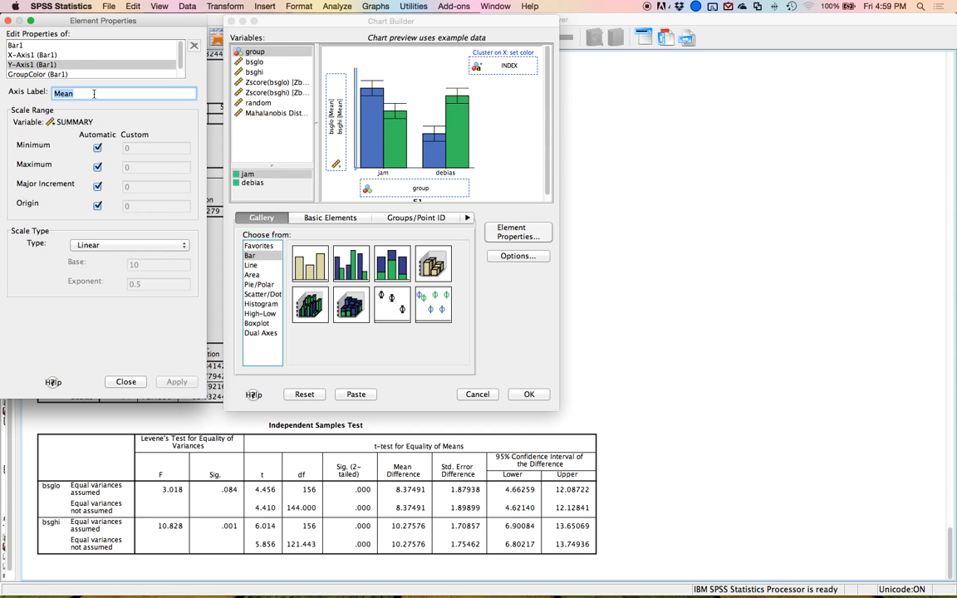
text(Averag)
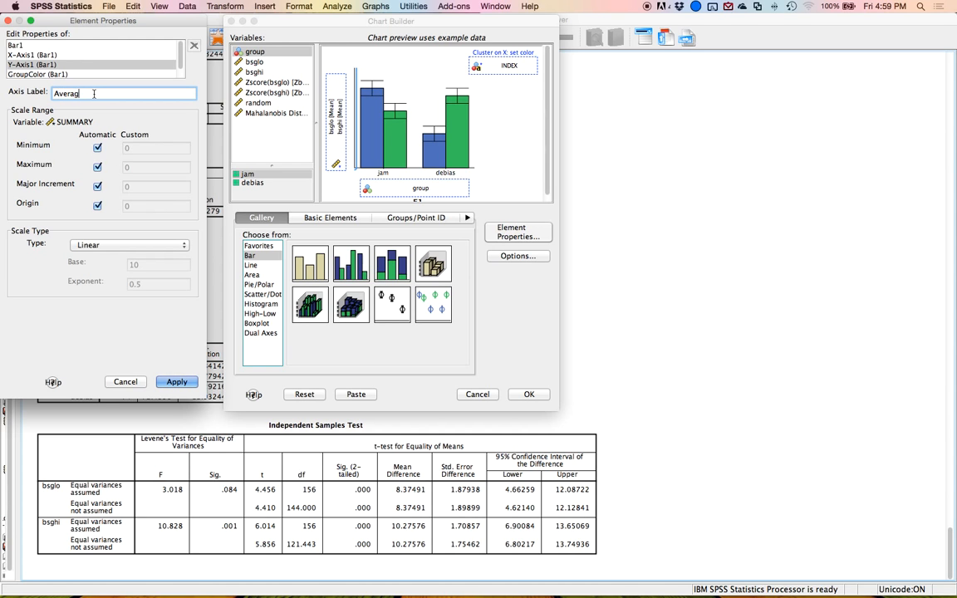
text(e Participant Rating)
click(97, 148)
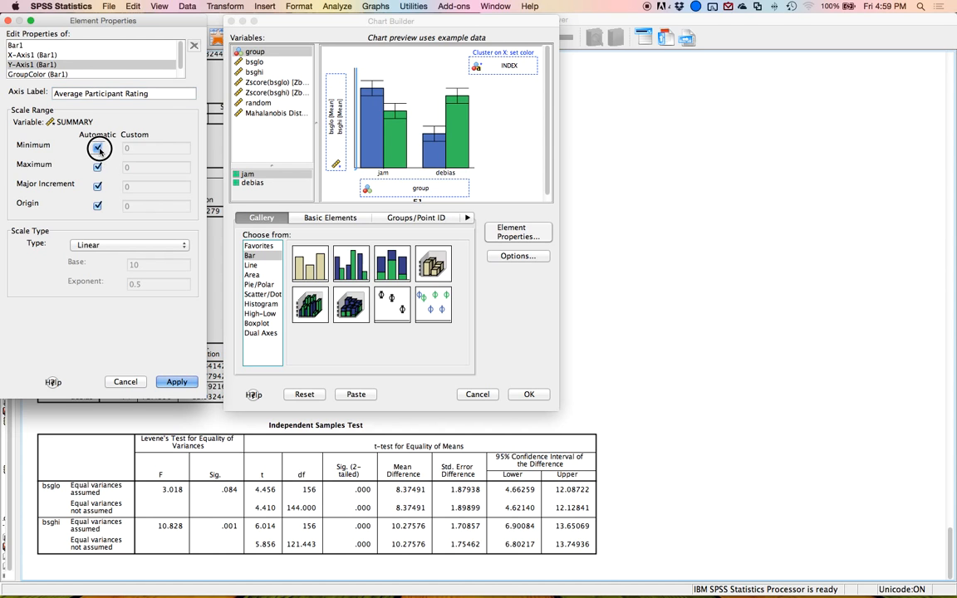
click(97, 167)
text(100)
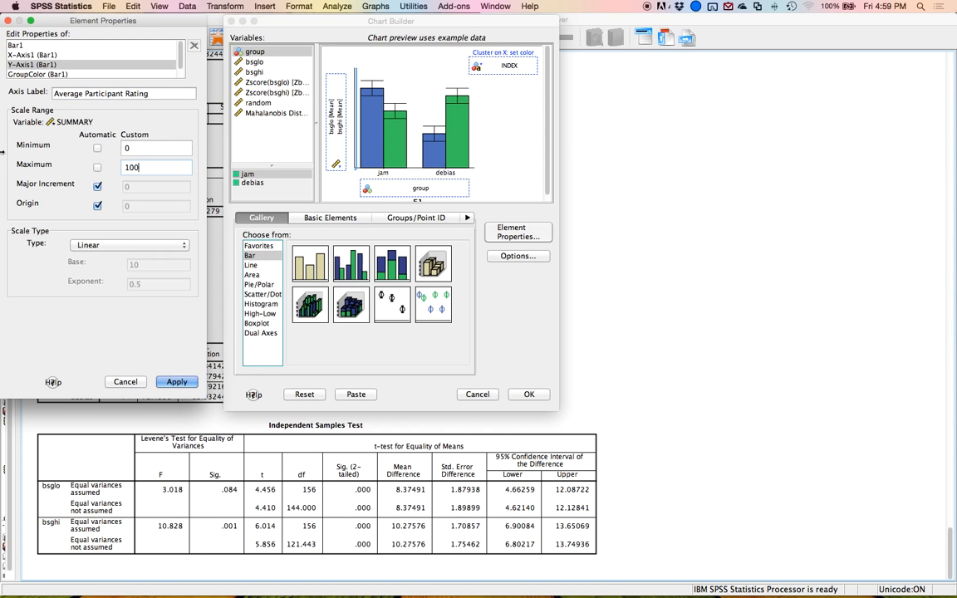
click(169, 383)
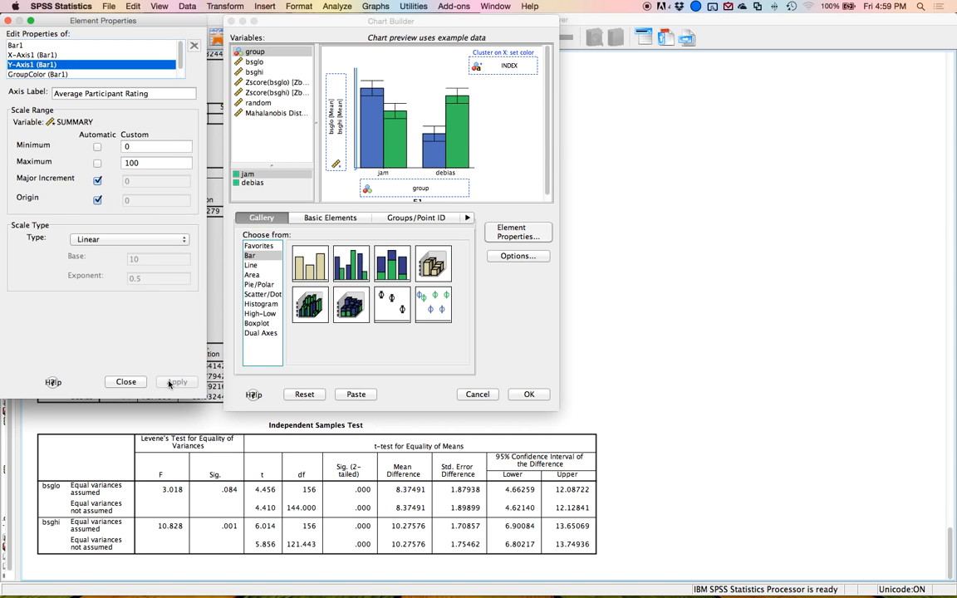
click(529, 396)
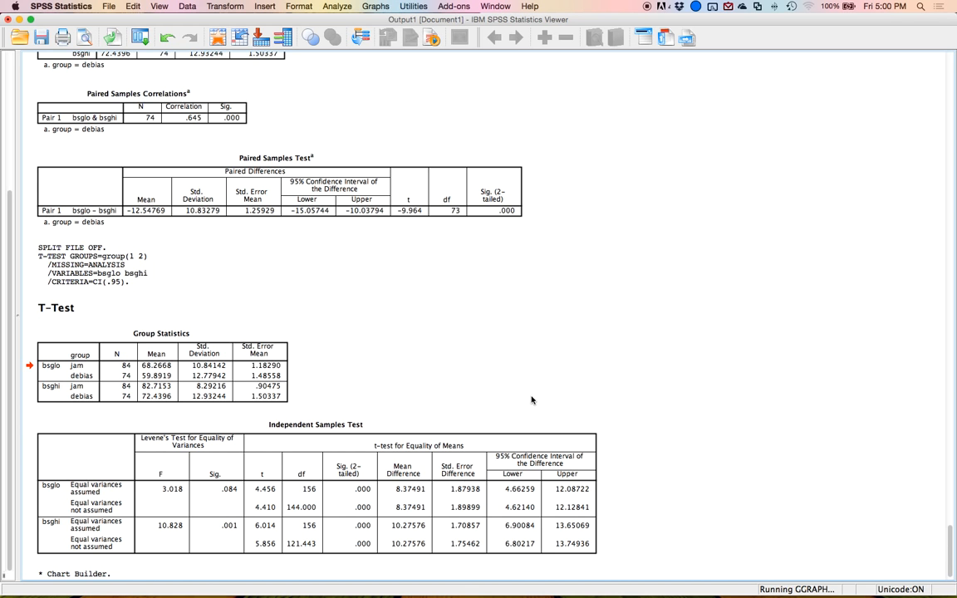
Open the chart in the Chart Editor and rename the legend title to BSG Type.
click(221, 423)
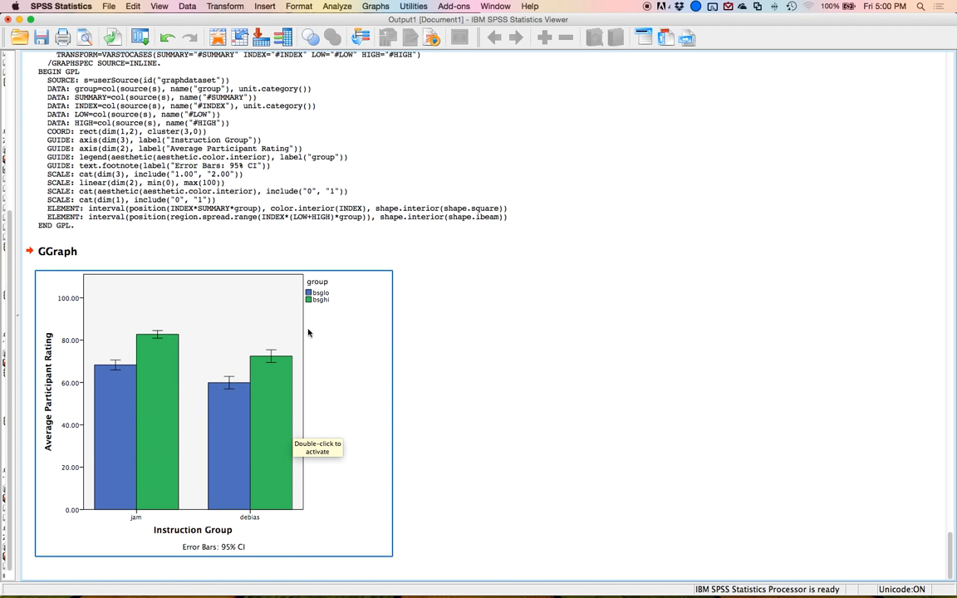
click(249, 314)
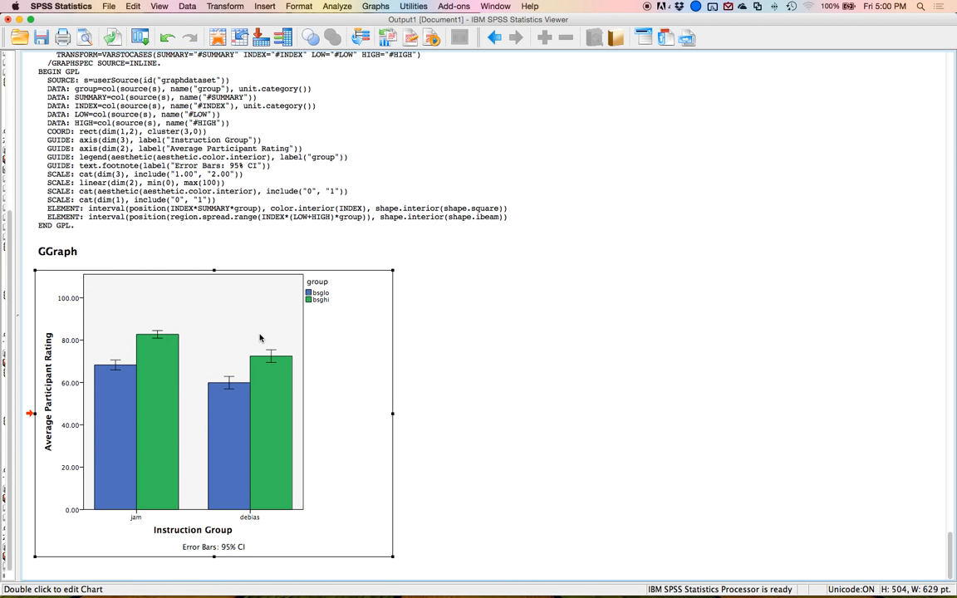
double_click(260, 338)
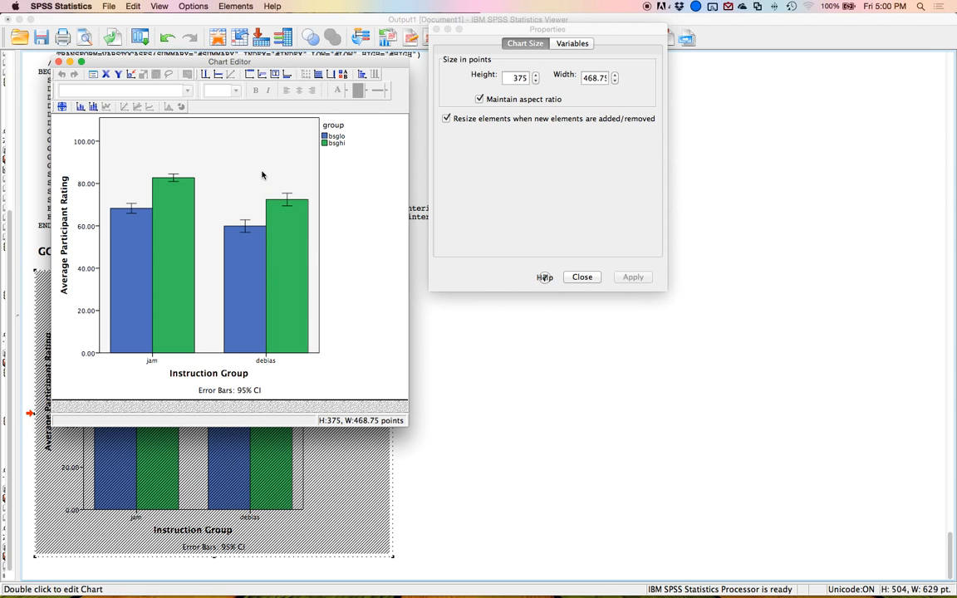
click(262, 174)
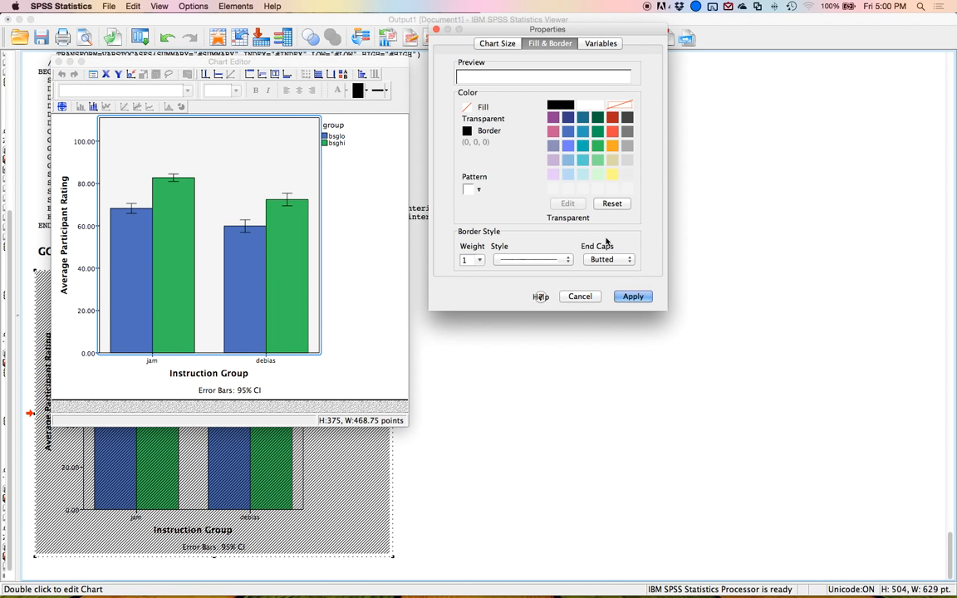
click(633, 296)
click(342, 125)
click(343, 125)
click(336, 124)
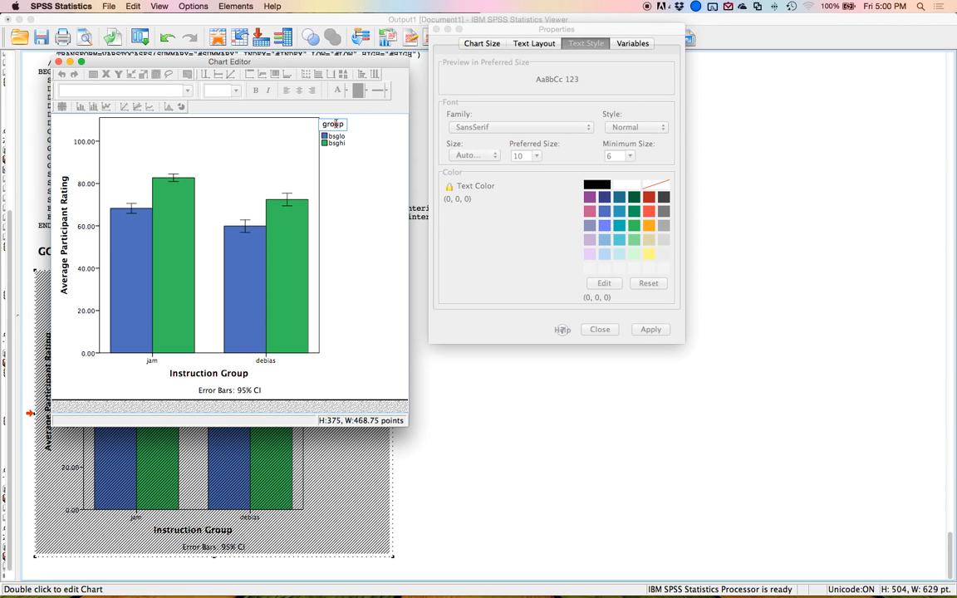
click(315, 124)
text(BSG Typ)
key(BackSpace)
key(BackSpace)
key(BackSpace)
text(Type)
key(Return)
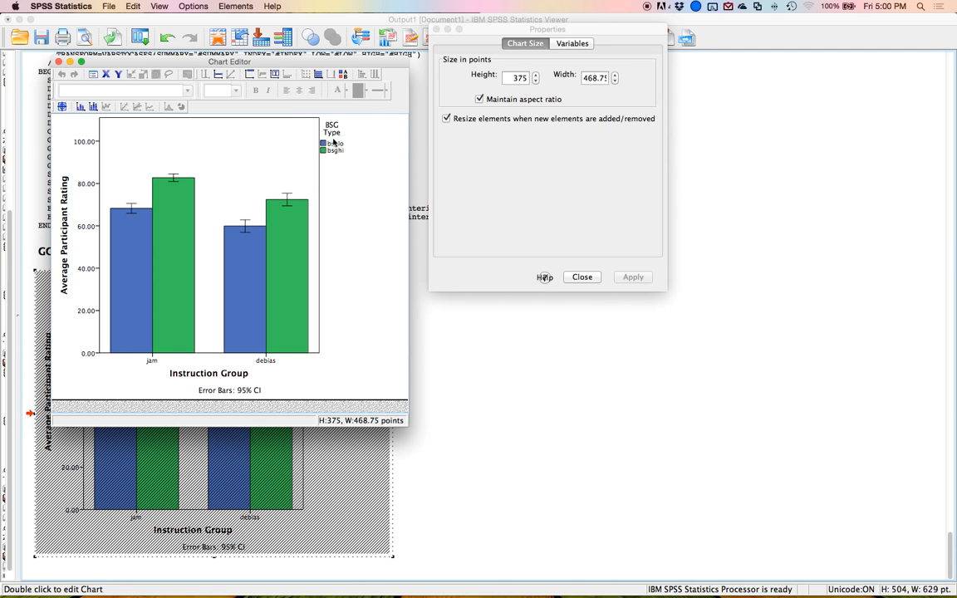
Rename the legend entries bsglo and bsghi to Low and High.
click(335, 152)
click(336, 145)
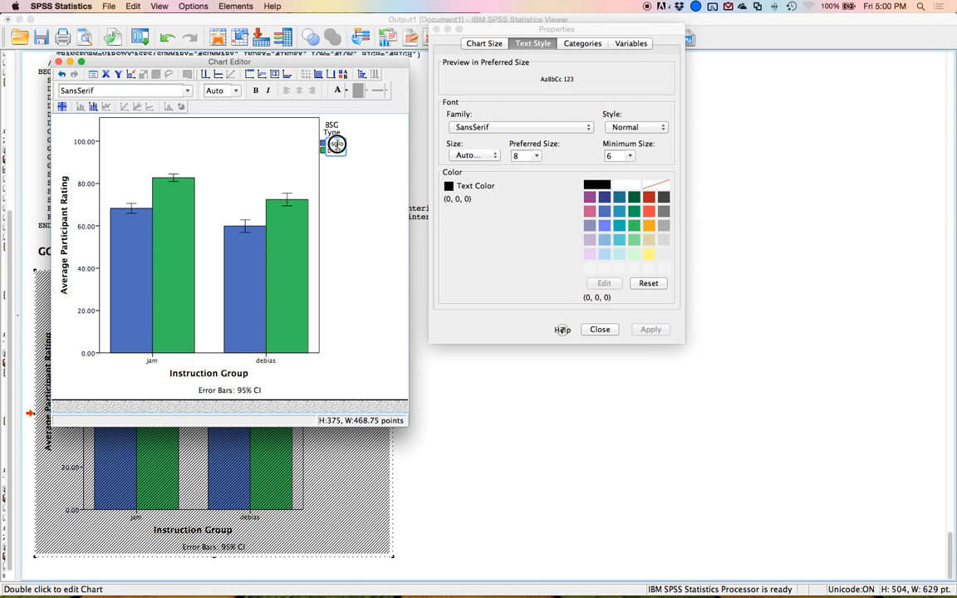
key(BackSpace)
key(BackSpace)
key(BackSpace)
key(BackSpace)
key(BackSpace)
text(Low)
click(359, 206)
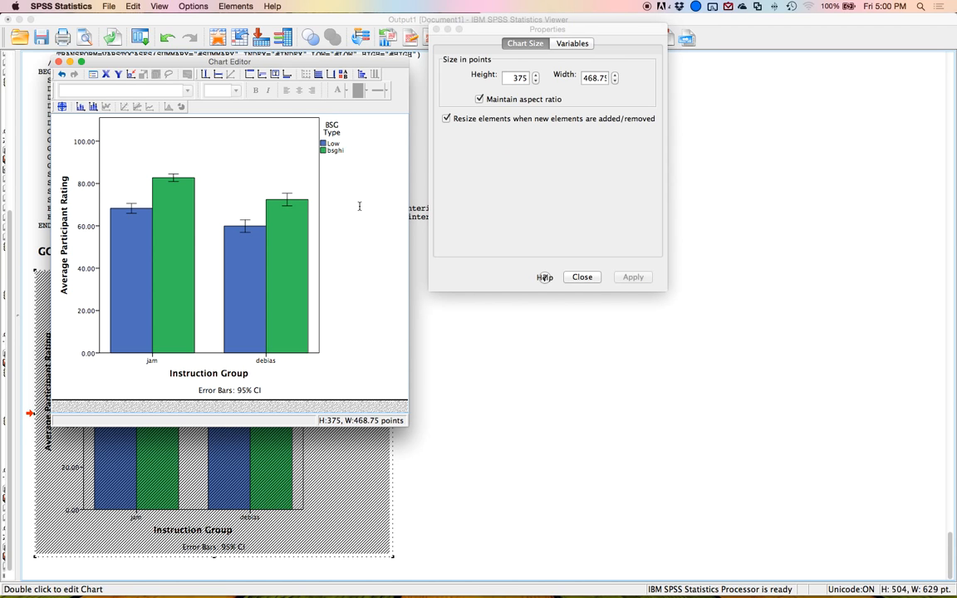
click(334, 151)
key(BackSpace)
key(BackSpace)
key(BackSpace)
key(BackSpace)
key(BackSpace)
text(High)
click(345, 248)
Rename the X-axis categories jam and debias to JAM and Debias.
click(156, 363)
click(153, 361)
key(BackSpace)
key(BackSpace)
key(BackSpace)
text(JAM)
click(385, 379)
click(266, 360)
click(265, 361)
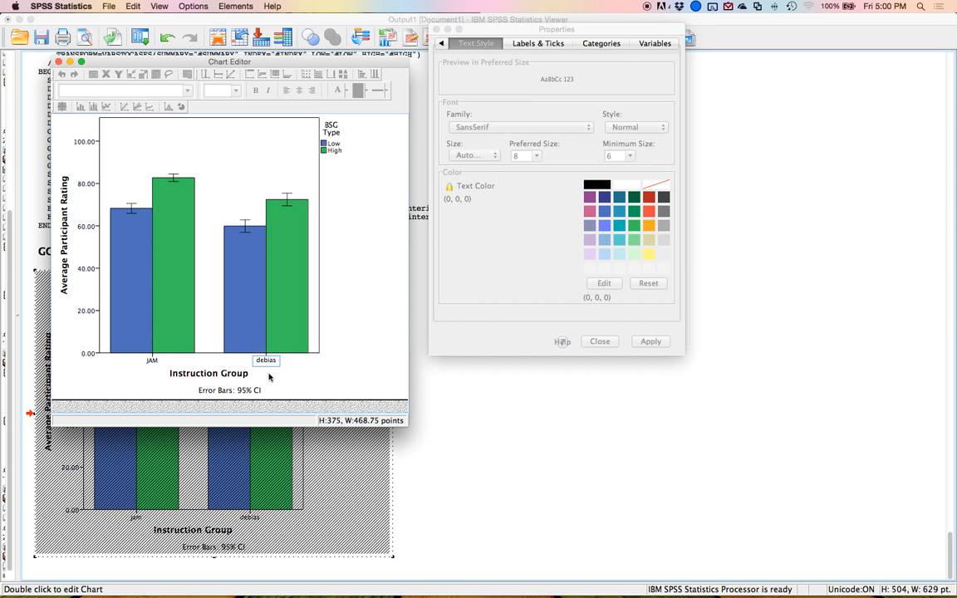
key(BackSpace)
key(BackSpace)
key(BackSpace)
key(BackSpace)
key(BackSpace)
key(BackSpace)
text(Debias)
click(271, 376)
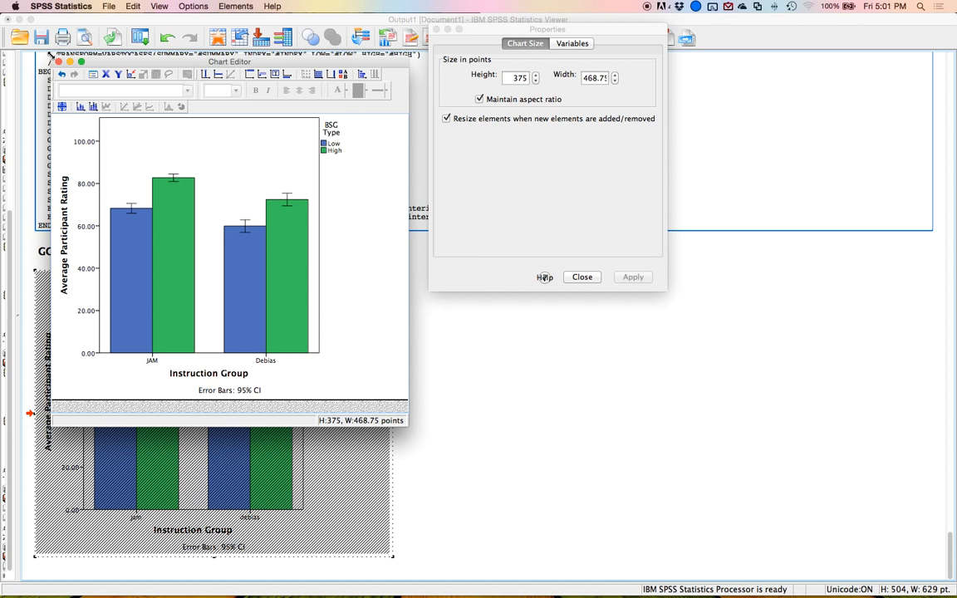
scroll(246, 444, down, 5)
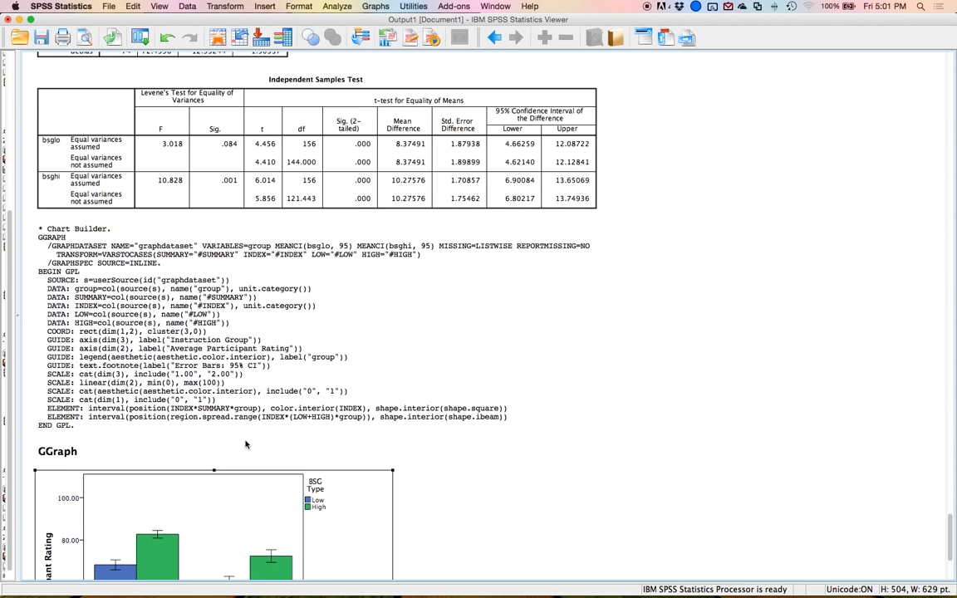